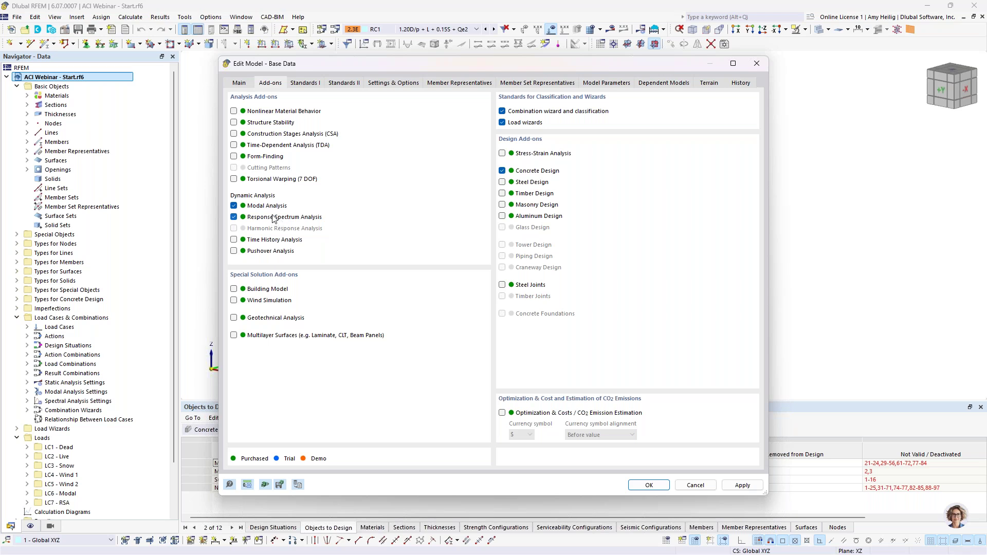
Step: Review the activated load and concrete design standards in the model's base data, including the available standard groups, and close without changes
{"action": "left_click", "coordinate": [308, 84]}
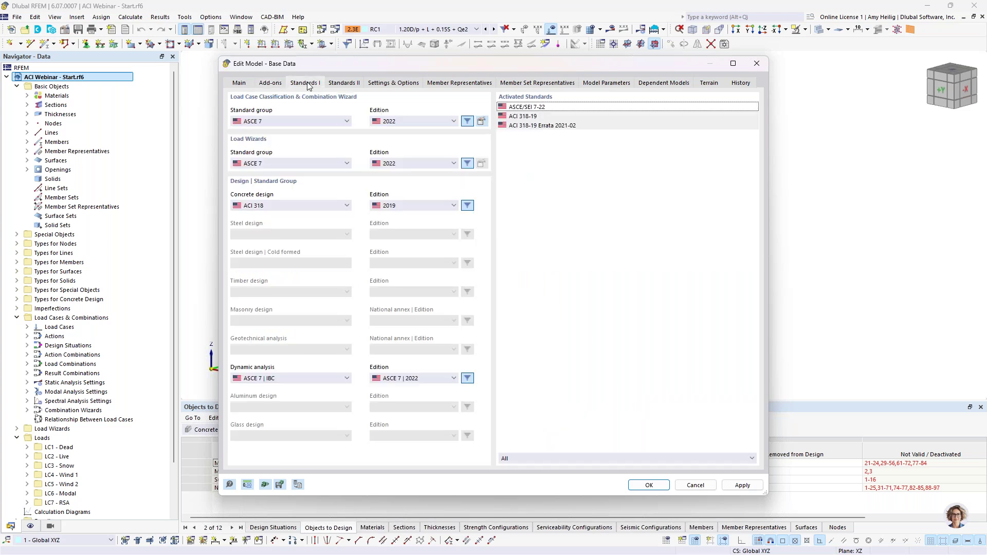
{"action": "left_click", "coordinate": [303, 122]}
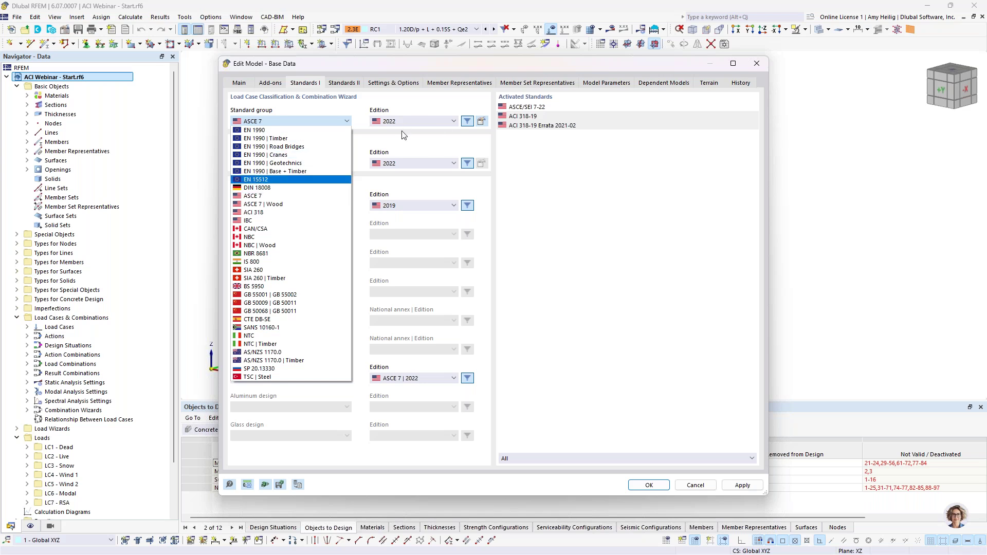
{"action": "left_click", "coordinate": [388, 126]}
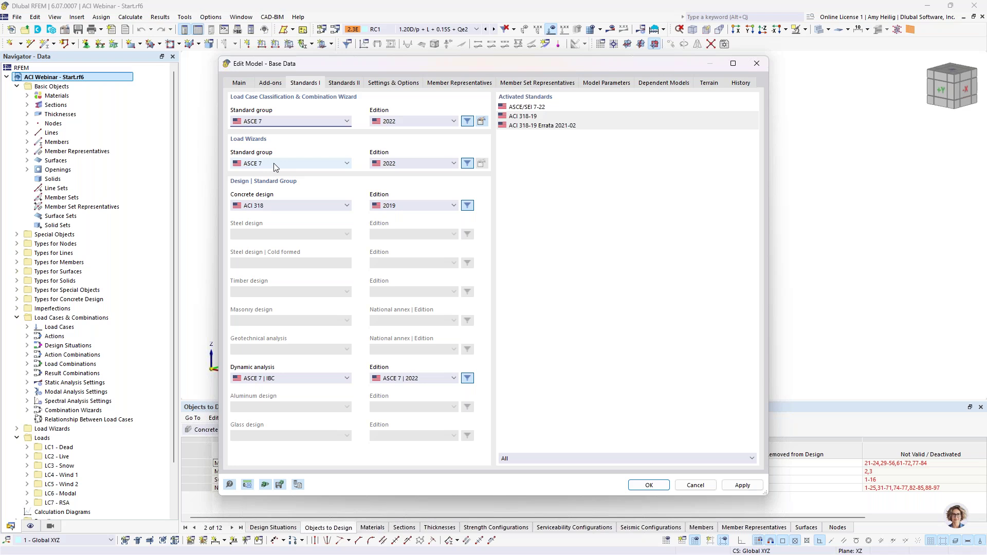
{"action": "left_click", "coordinate": [287, 207]}
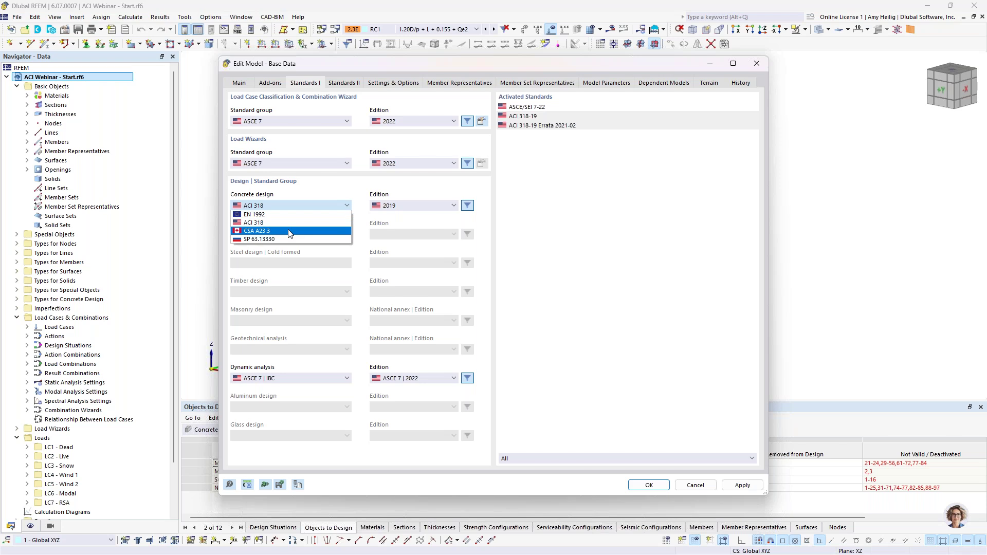
{"action": "left_click", "coordinate": [360, 281]}
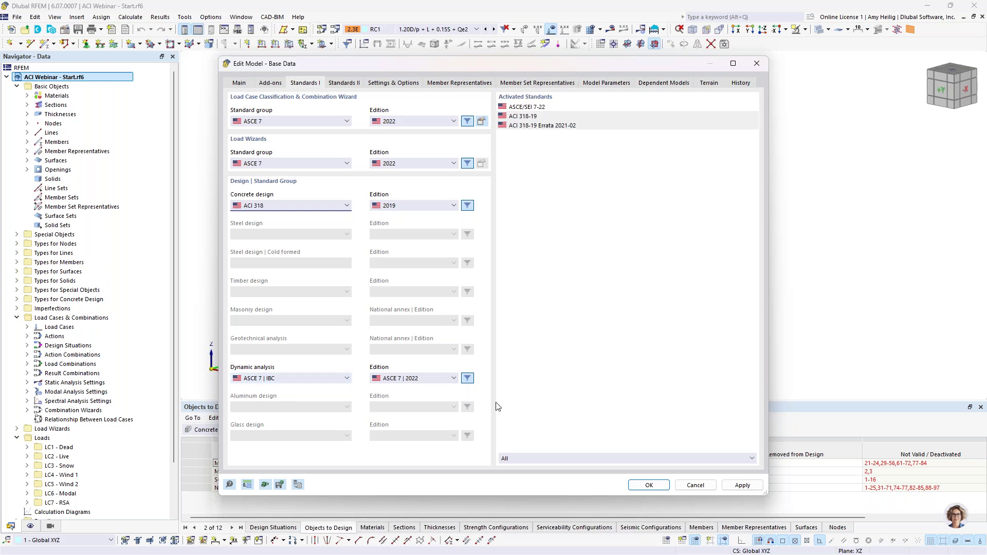
{"action": "left_click", "coordinate": [689, 486]}
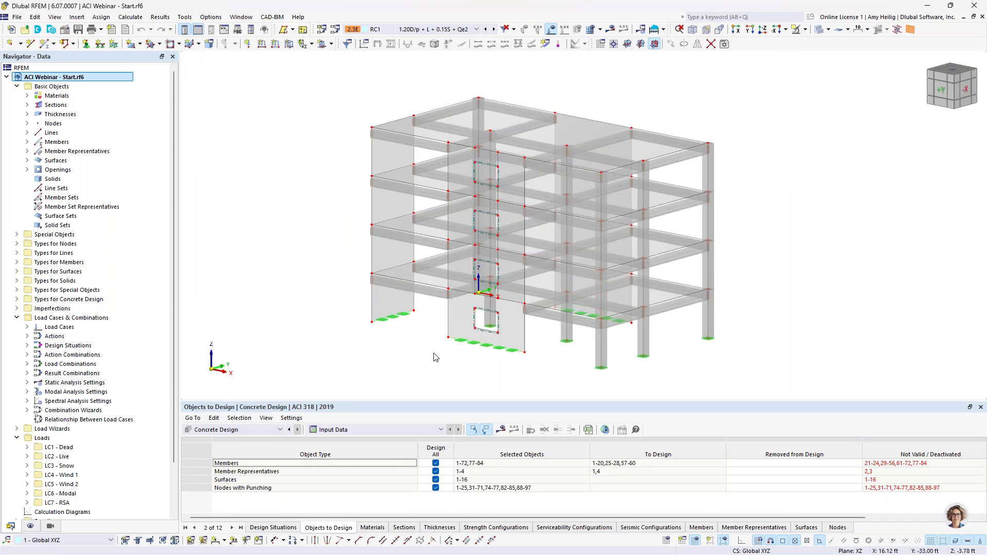
Step: Open the concrete f'c = 5000 psi material for editing to view its basic properties
{"action": "middle_click_drag", "start_coordinate": [435, 357], "coordinate": [408, 342]}
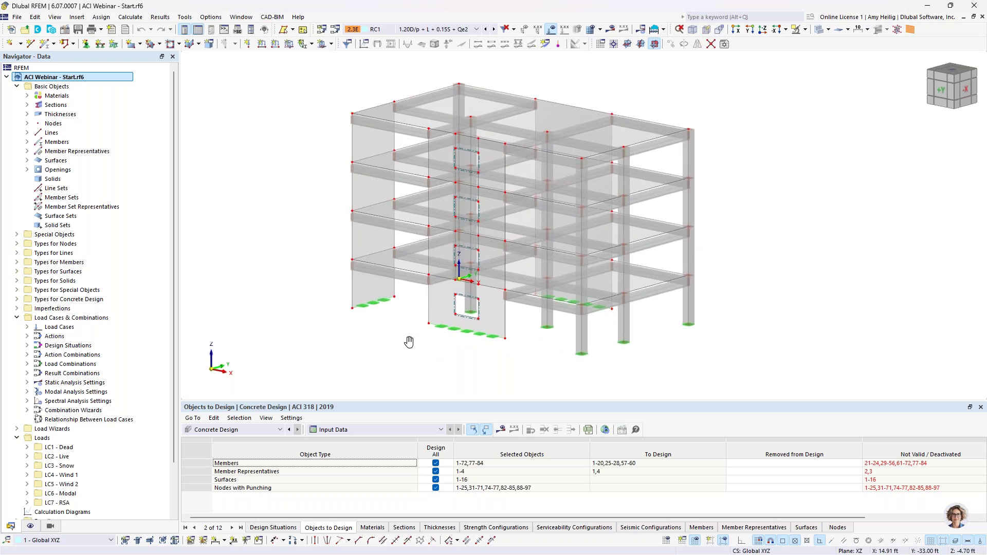
{"action": "left_click", "coordinate": [26, 96]}
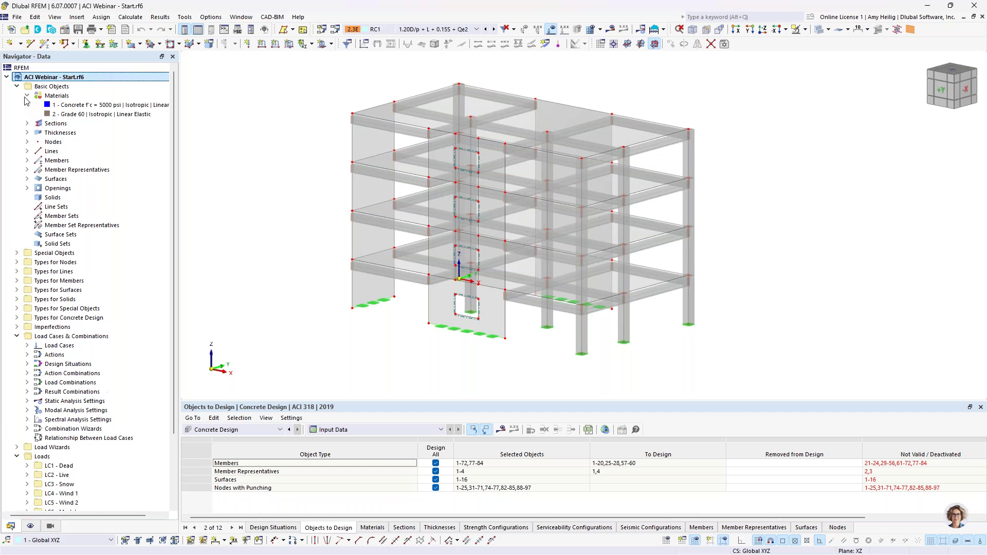
{"action": "left_click", "coordinate": [62, 107]}
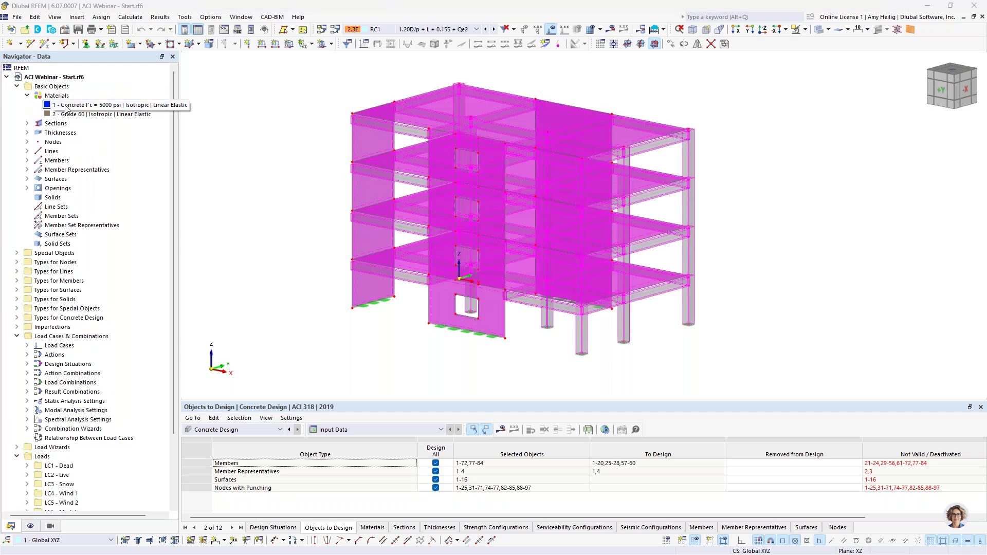
{"action": "double_click", "coordinate": [65, 107]}
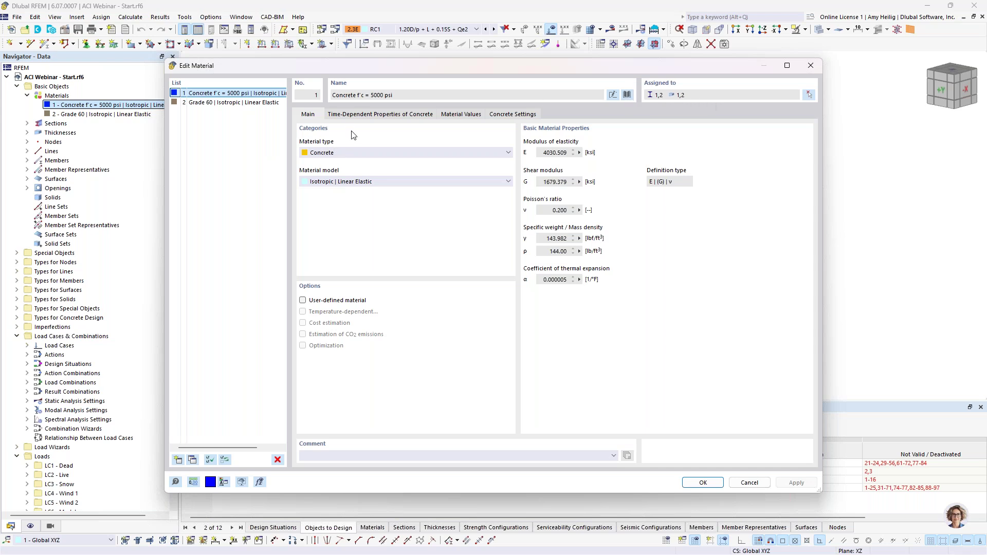
Step: Try the Creep and Shrinkage options of the 5000 psi concrete, clear both again, and discard the material edits
{"action": "left_click", "coordinate": [360, 115]}
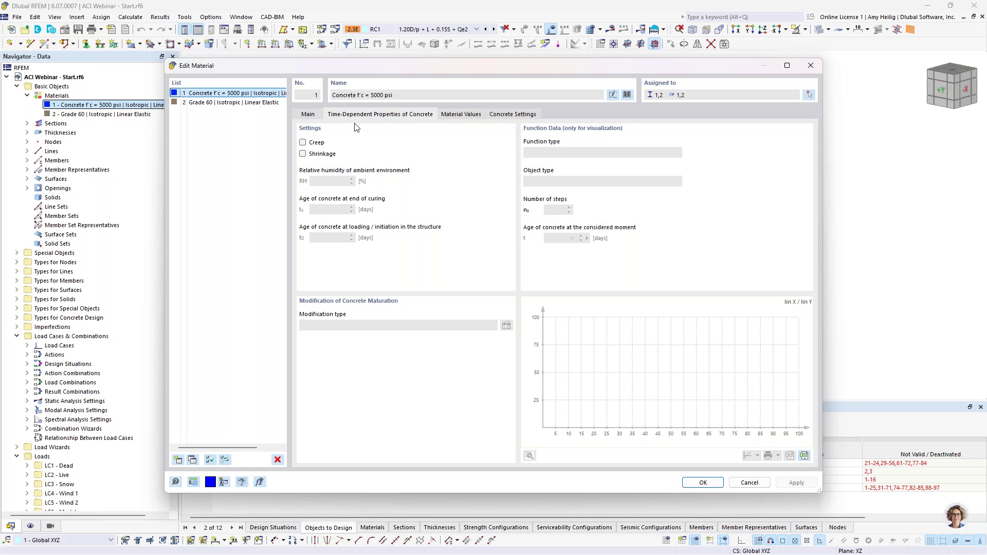
{"action": "left_click", "coordinate": [303, 154]}
{"action": "left_click", "coordinate": [303, 154]}
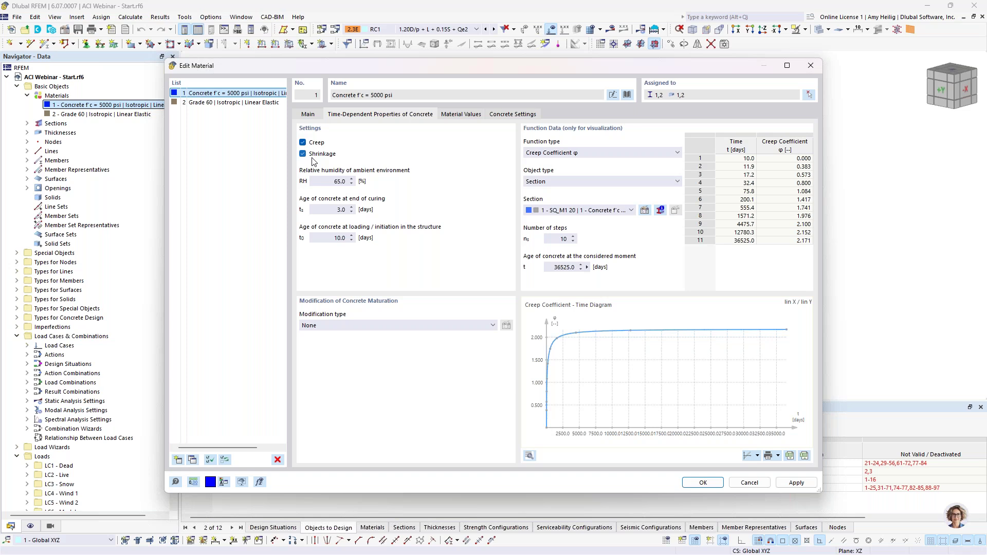
{"action": "left_click", "coordinate": [303, 153]}
{"action": "left_click", "coordinate": [303, 143]}
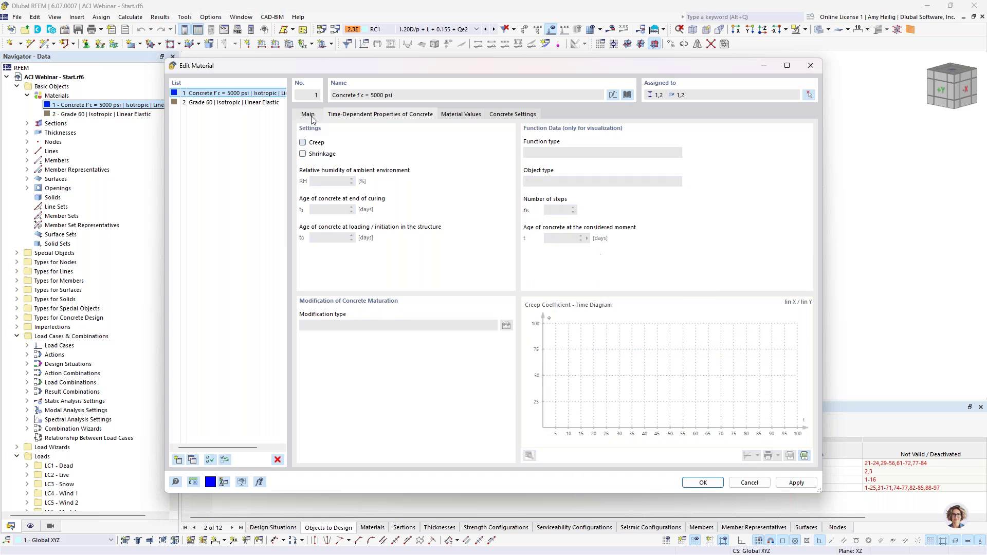
{"action": "left_click", "coordinate": [309, 115]}
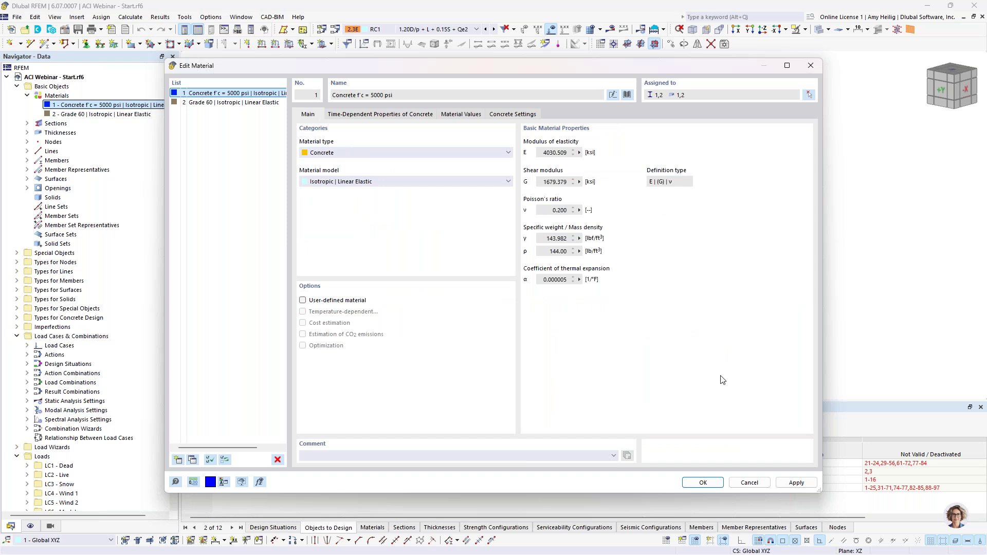
{"action": "left_click", "coordinate": [757, 480]}
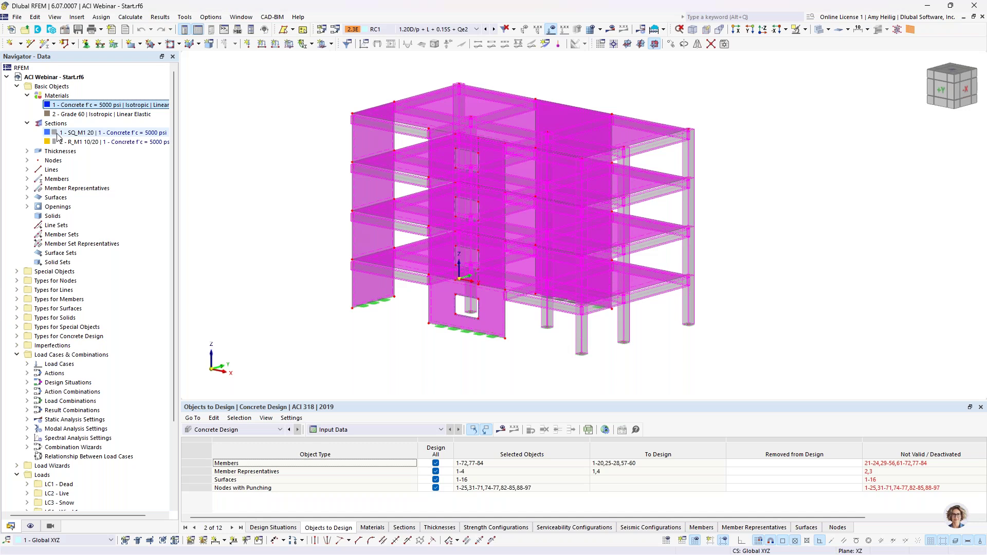
Step: Highlight the members using section SQ_M1 20 and those using R_M1 10/20 in the model, and clear the selection
{"action": "left_click", "coordinate": [58, 133]}
{"action": "middle_click_drag", "start_coordinate": [286, 216], "coordinate": [334, 225]}
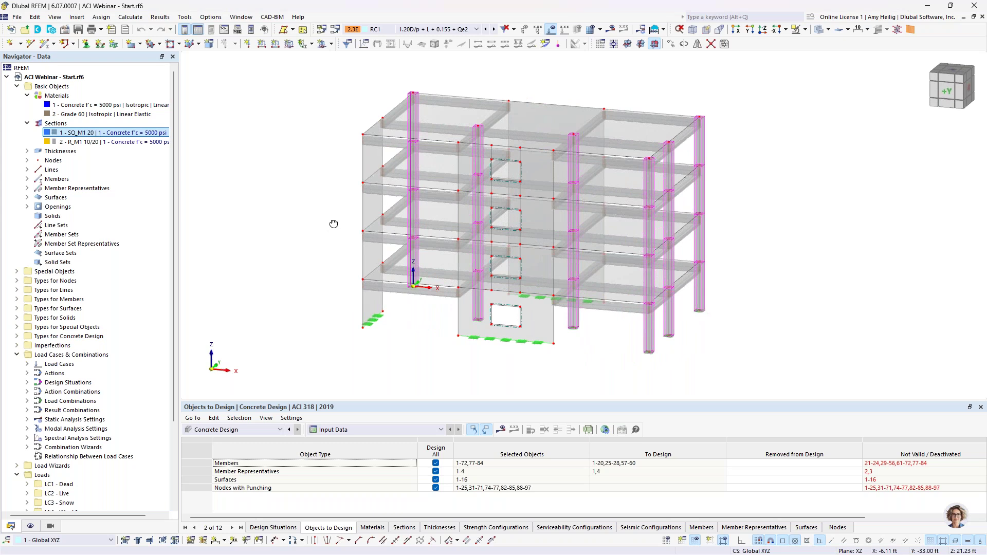
{"action": "left_click", "coordinate": [80, 142]}
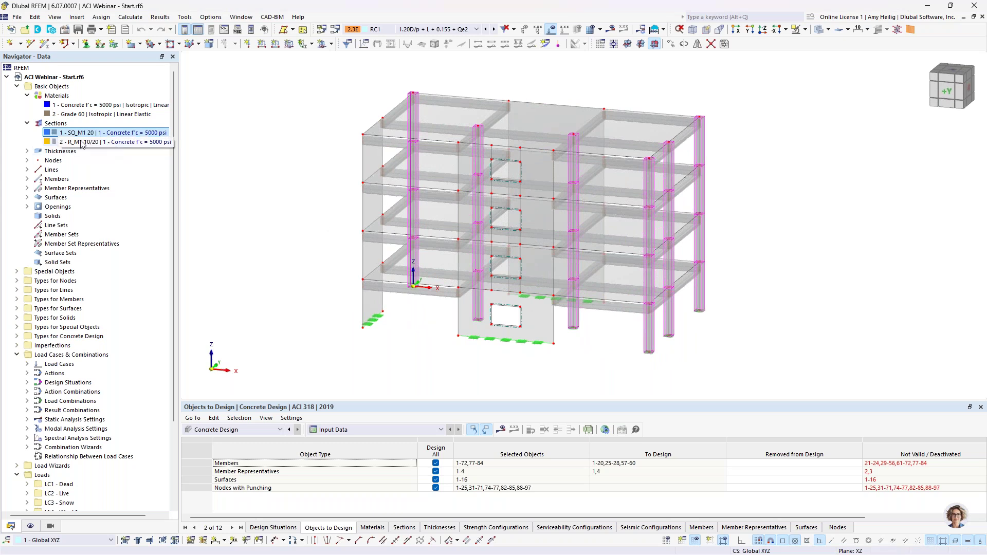
{"action": "middle_click_drag", "start_coordinate": [851, 237], "coordinate": [791, 229], "text": "ctrl"}
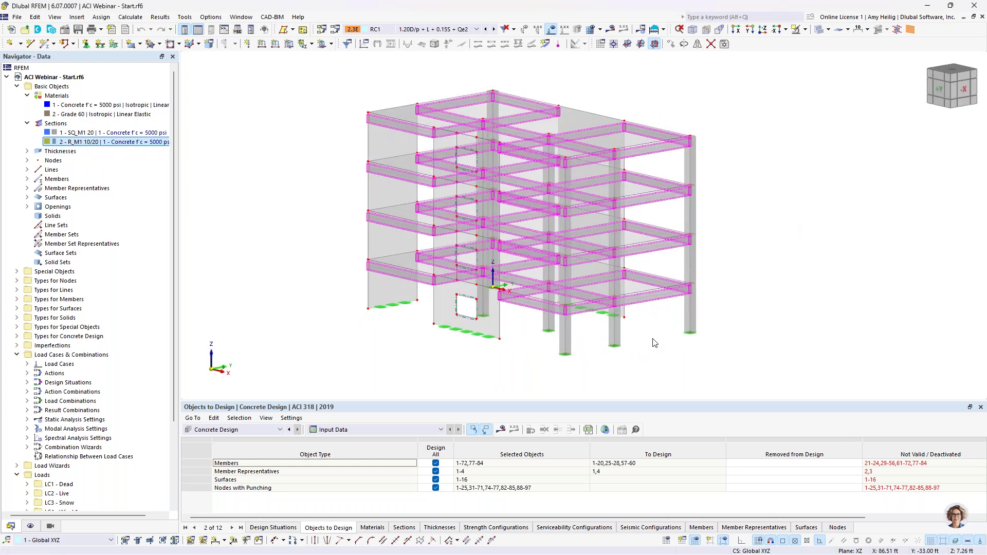
{"action": "left_click", "coordinate": [670, 325]}
Step: Open the first-floor edge beam, member 60, and view the available member types while keeping Rib
{"action": "scroll", "coordinate": [663, 322], "scroll_direction": "up", "scroll_amount": 6}
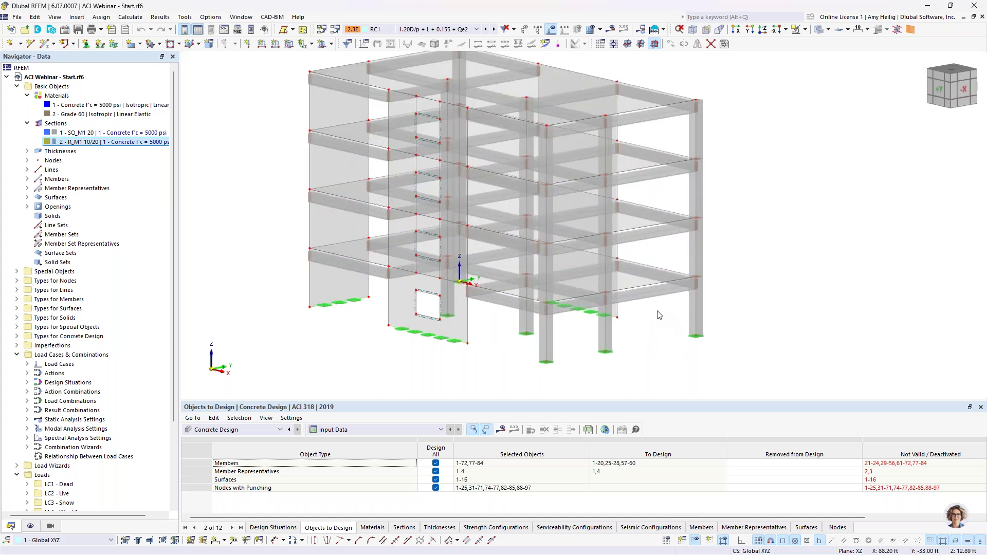
{"action": "double_click", "coordinate": [649, 261]}
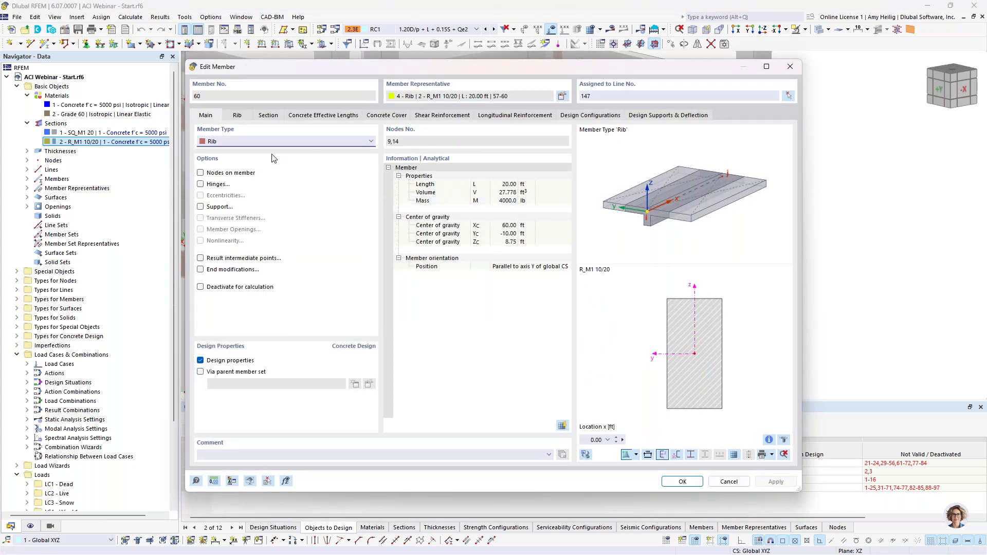
{"action": "left_click", "coordinate": [266, 145]}
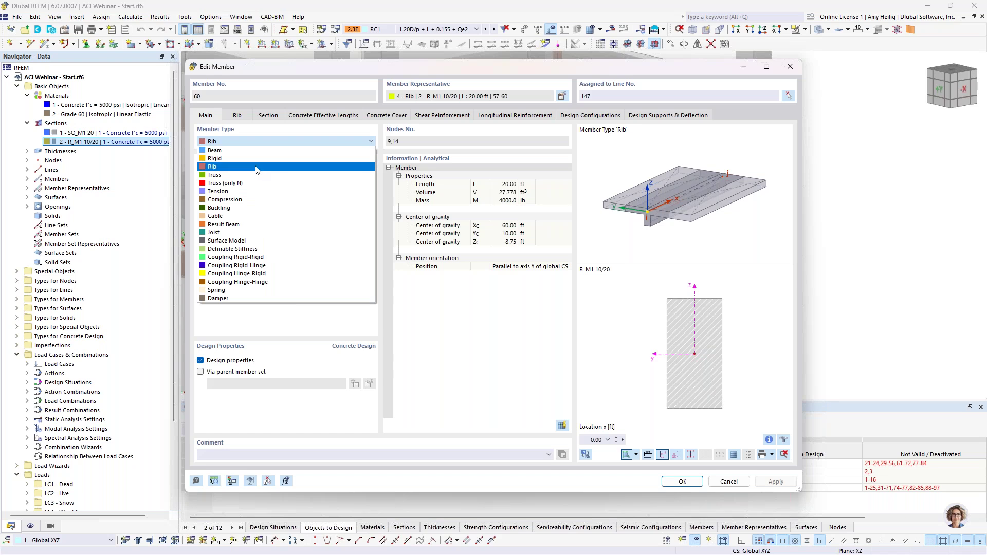
{"action": "left_click", "coordinate": [241, 119]}
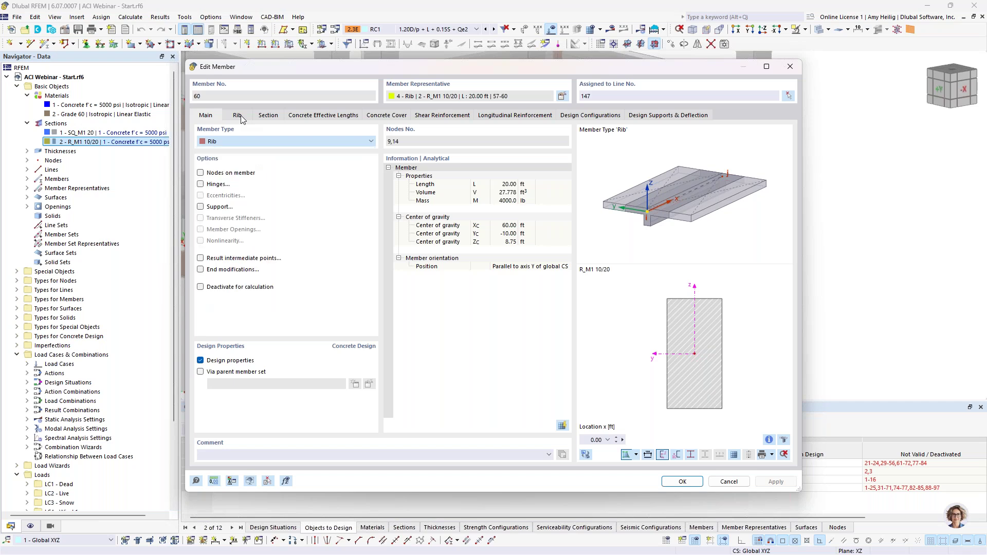
Step: Examine the rib alignment, flange dimensions and cross-section preview of member 60, and close it without changes
{"action": "left_click", "coordinate": [241, 119]}
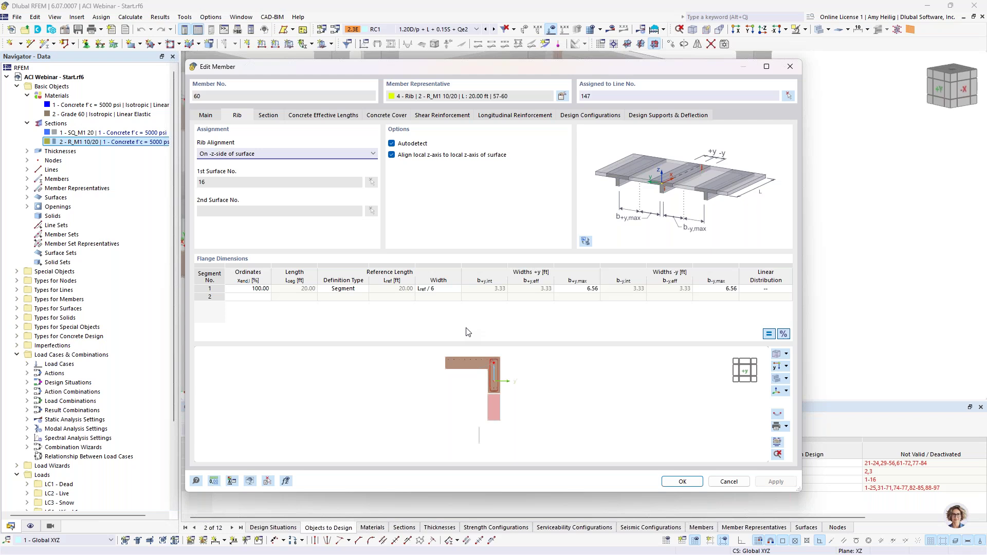
{"action": "scroll", "coordinate": [505, 368], "scroll_direction": "up", "scroll_amount": 4}
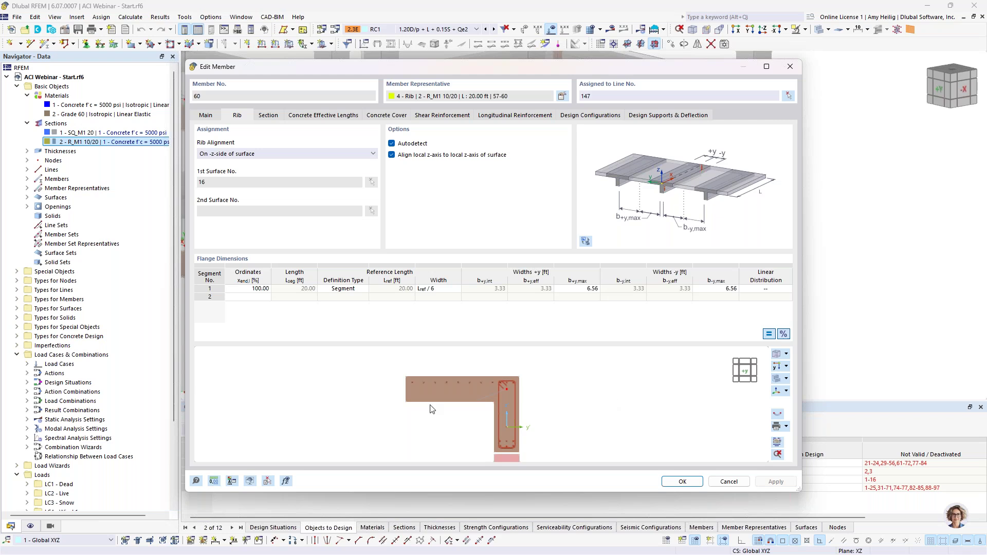
{"action": "middle_click_drag", "start_coordinate": [430, 405], "coordinate": [431, 393]}
{"action": "left_click", "coordinate": [204, 116]}
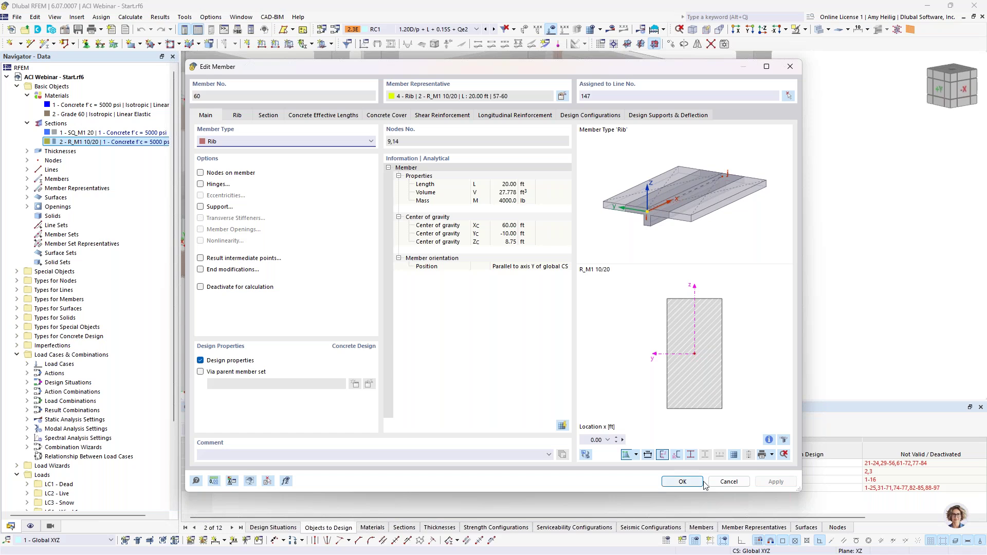
{"action": "left_click", "coordinate": [728, 482]}
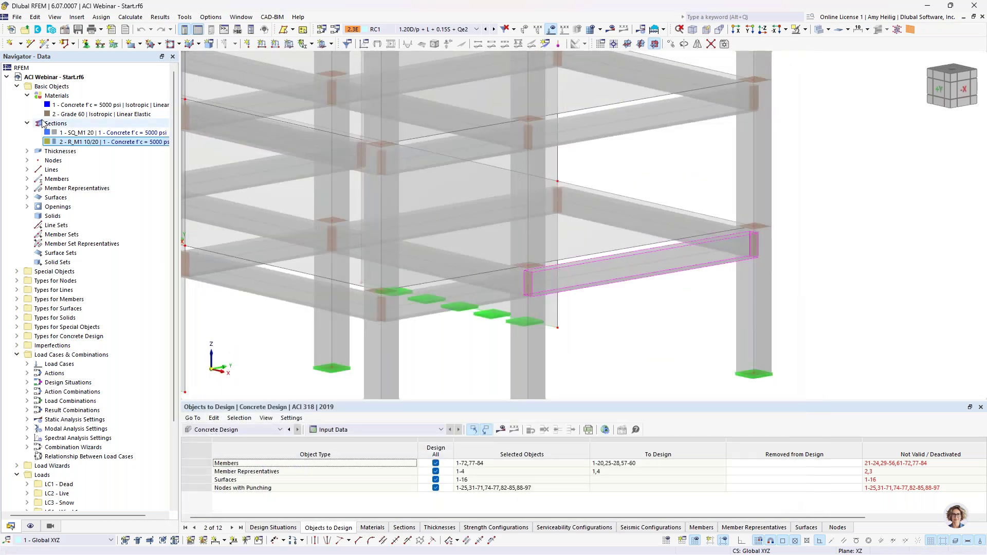
Step: Highlight the wall surfaces and the slab surfaces through their two uniform 10 in thicknesses, and clear the selection
{"action": "left_click", "coordinate": [27, 123]}
{"action": "left_click", "coordinate": [27, 132]}
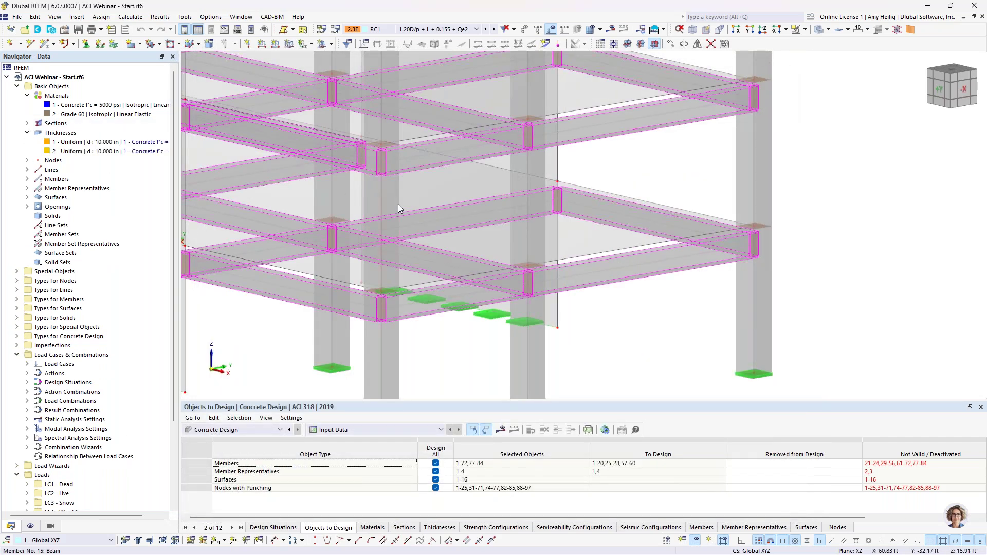
{"action": "scroll", "coordinate": [398, 205], "scroll_direction": "down", "scroll_amount": 3}
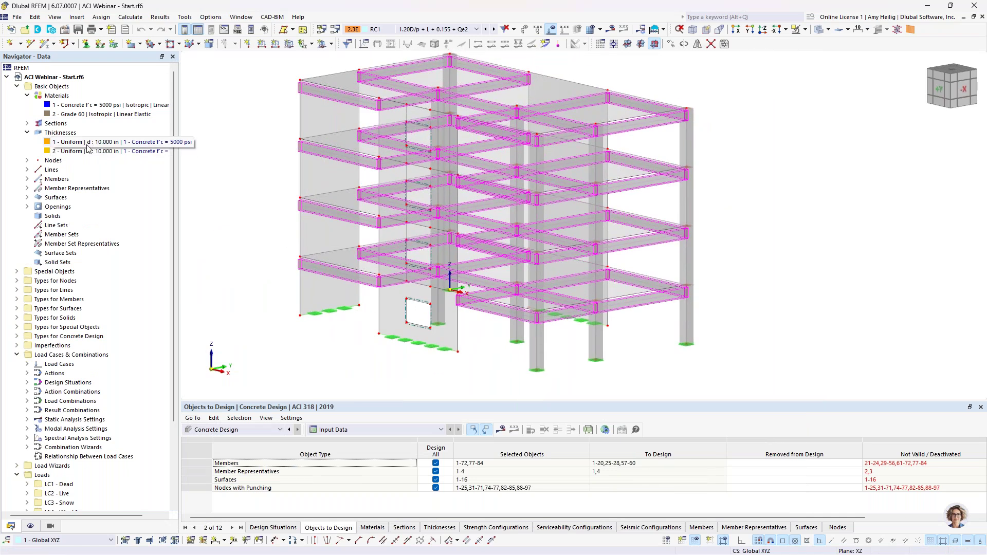
{"action": "left_click", "coordinate": [73, 144]}
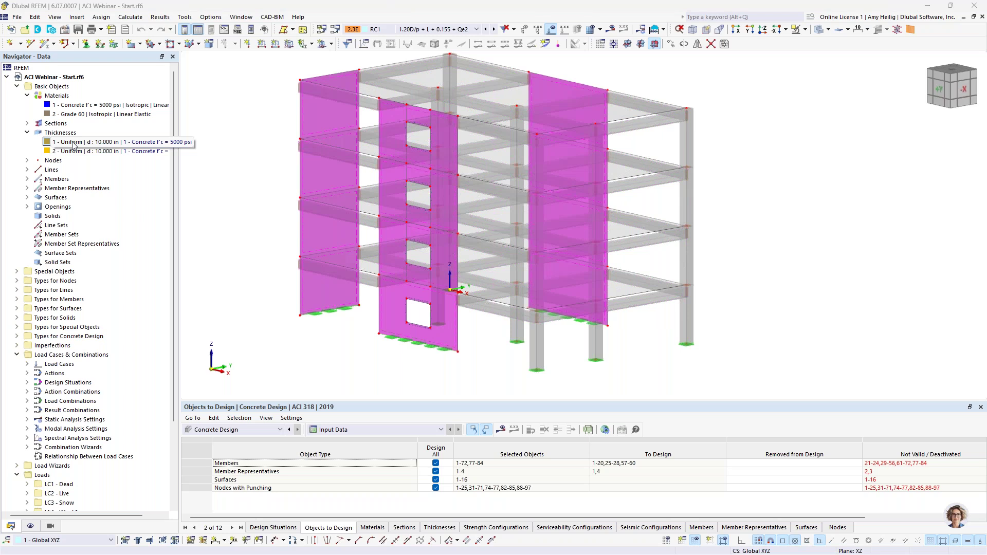
{"action": "left_click", "coordinate": [63, 152]}
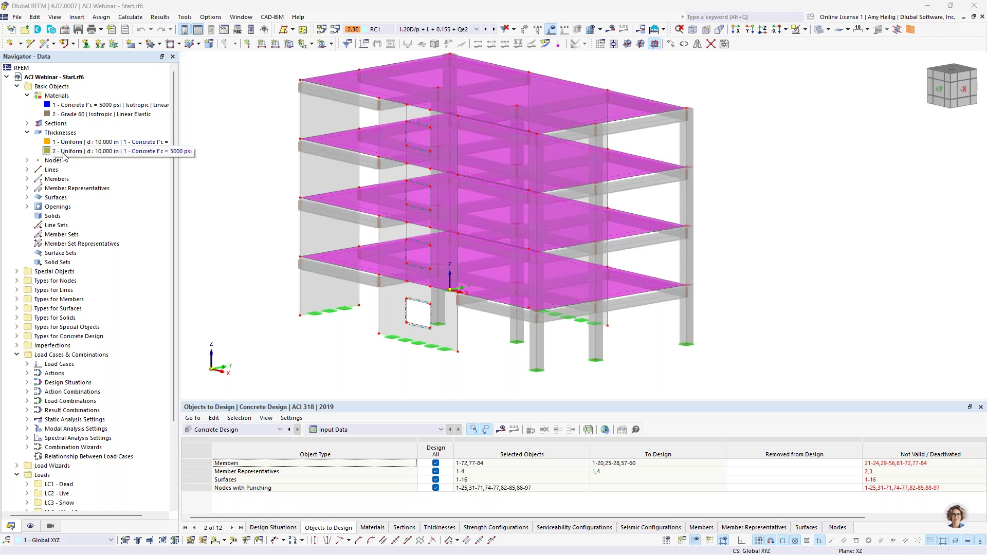
{"action": "left_click", "coordinate": [418, 361]}
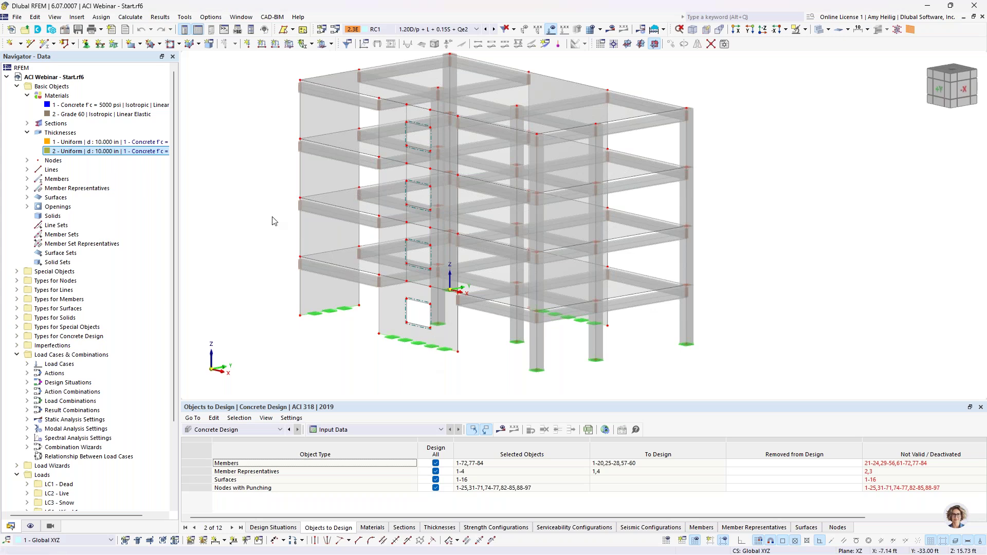
Step: Review the result combinations and the load case list with the Dead load case settings, and close without changes
{"action": "middle_click_drag", "start_coordinate": [273, 220], "coordinate": [298, 220]}
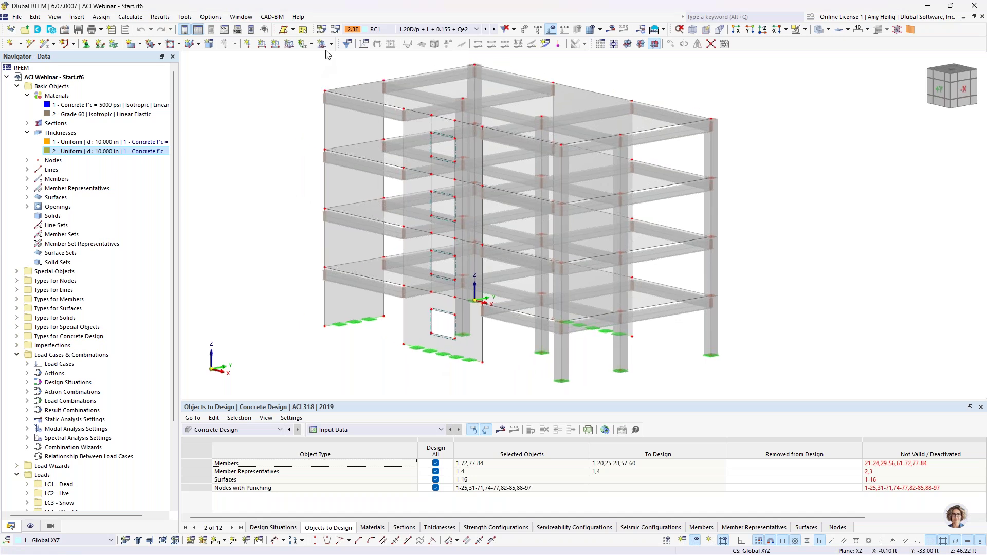
{"action": "left_click", "coordinate": [335, 29]}
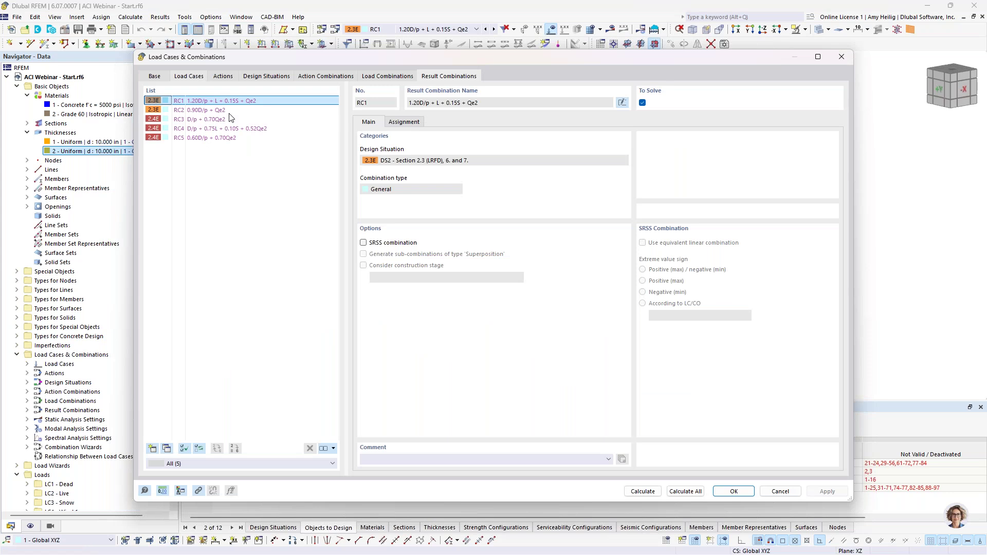
{"action": "left_click", "coordinate": [189, 76]}
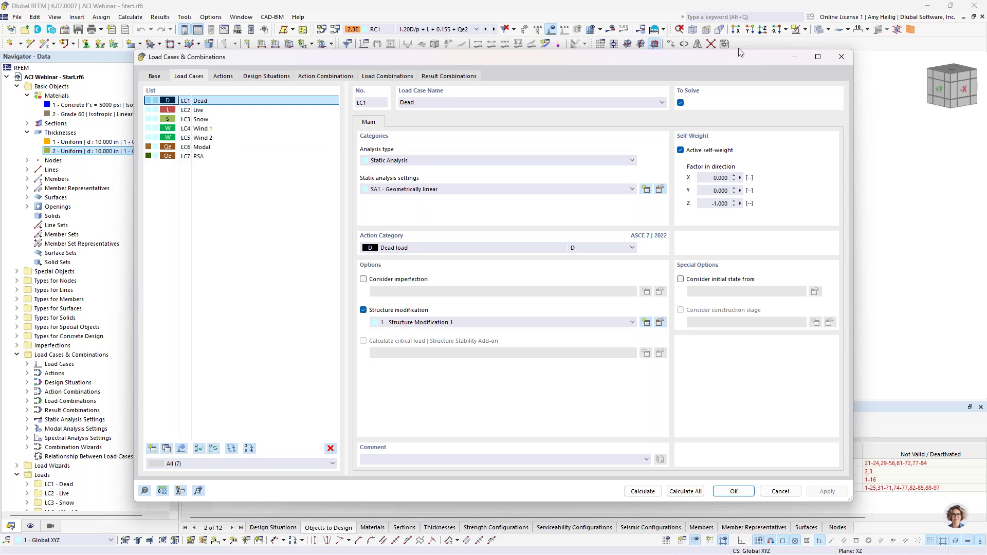
{"action": "left_click", "coordinate": [776, 493]}
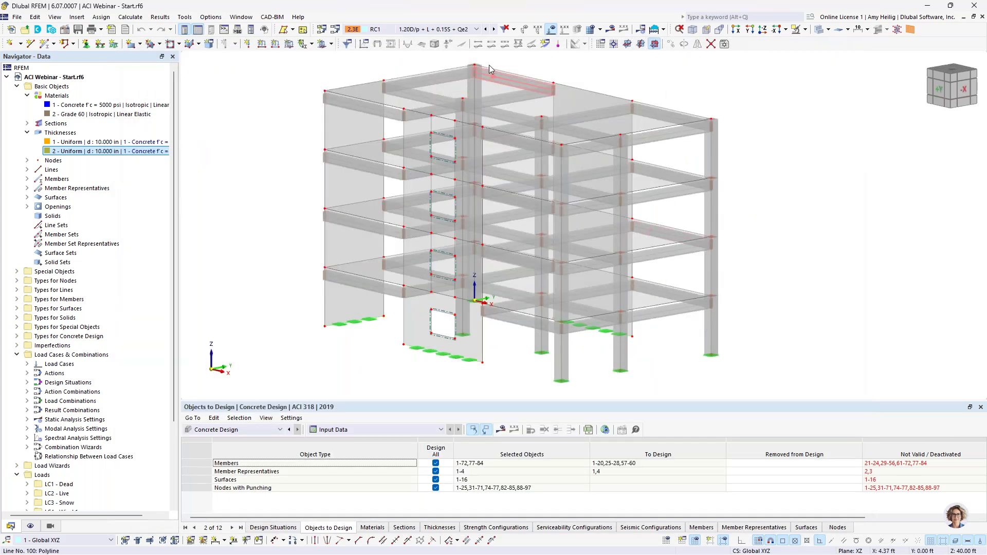
Step: Display the loads of load case LC1 Dead and view the available additional load types without creating one
{"action": "left_click", "coordinate": [466, 35]}
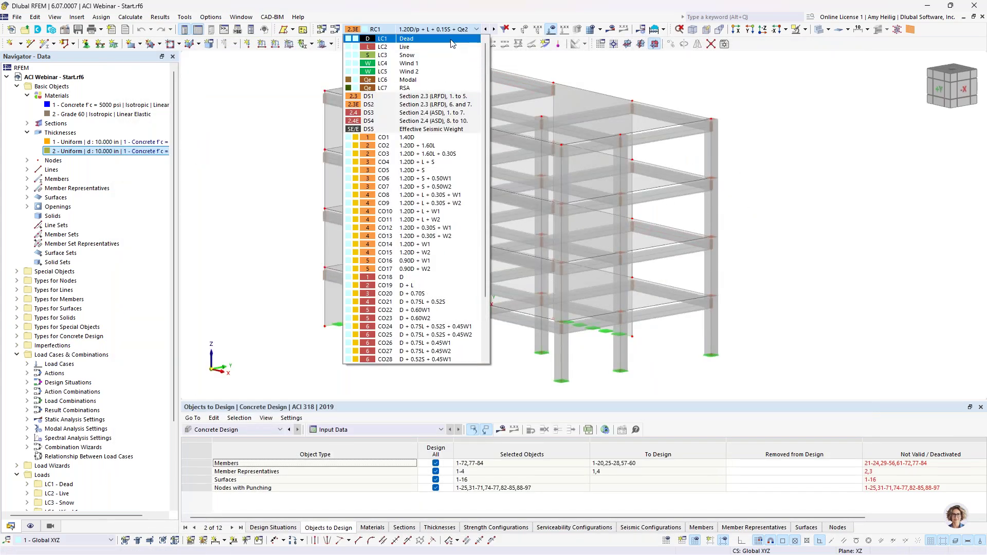
{"action": "left_click", "coordinate": [452, 44]}
{"action": "scroll", "coordinate": [502, 100], "scroll_direction": "down", "scroll_amount": 3}
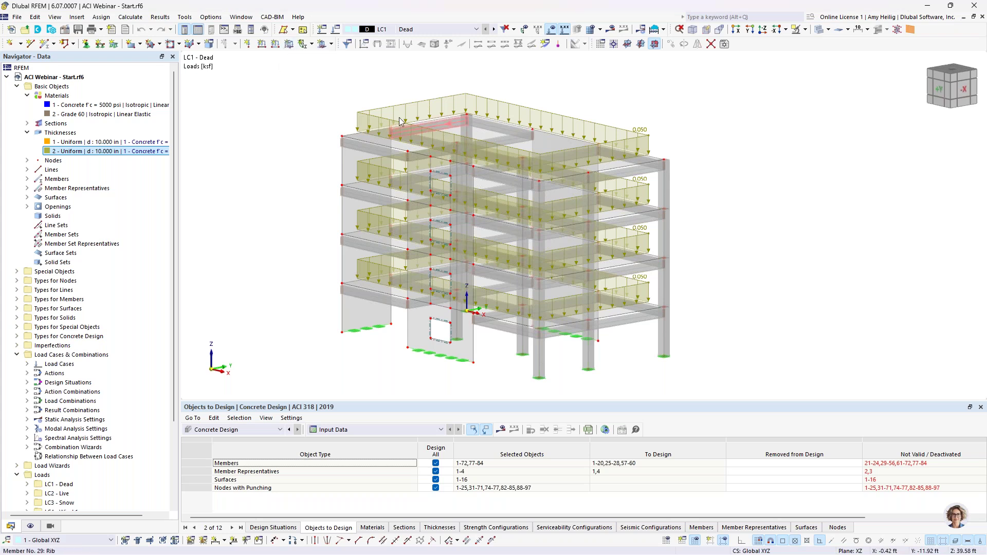
{"action": "left_click", "coordinate": [332, 44]}
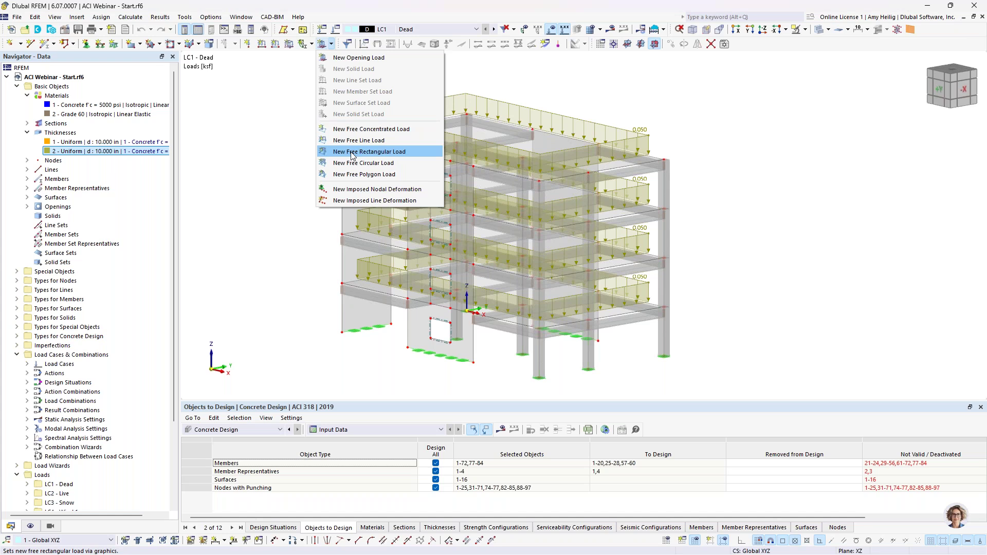
{"action": "left_click", "coordinate": [277, 173]}
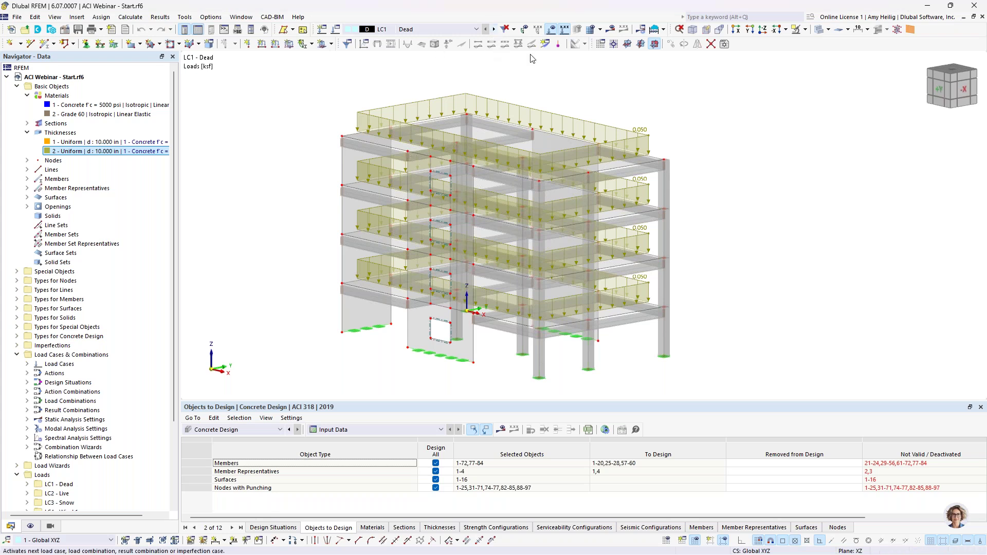
Step: Display the loads of load case LC2 Live and of load case LC3 Snow on the model in turn
{"action": "left_click", "coordinate": [494, 29]}
{"action": "middle_click_drag", "start_coordinate": [688, 120], "coordinate": [670, 141]}
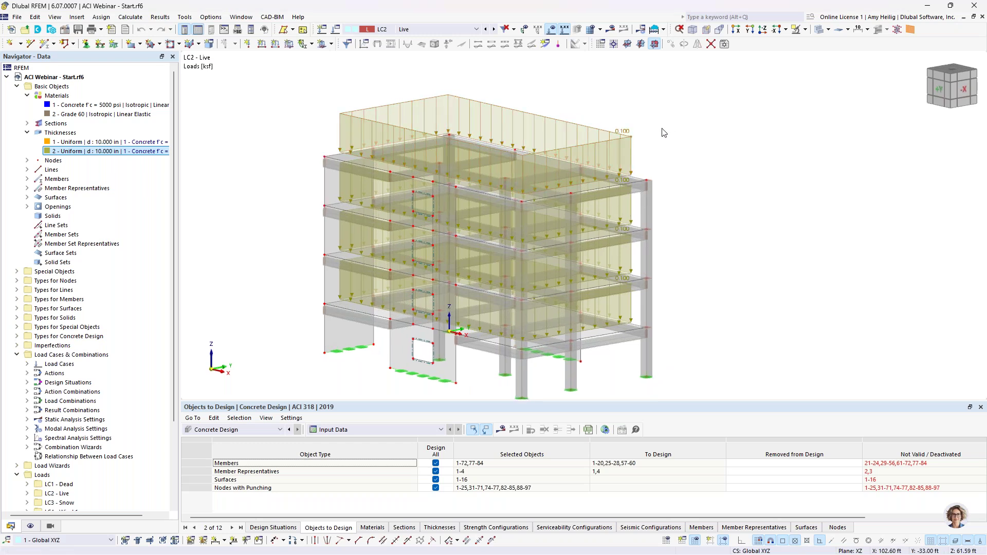
{"action": "left_click", "coordinate": [494, 30]}
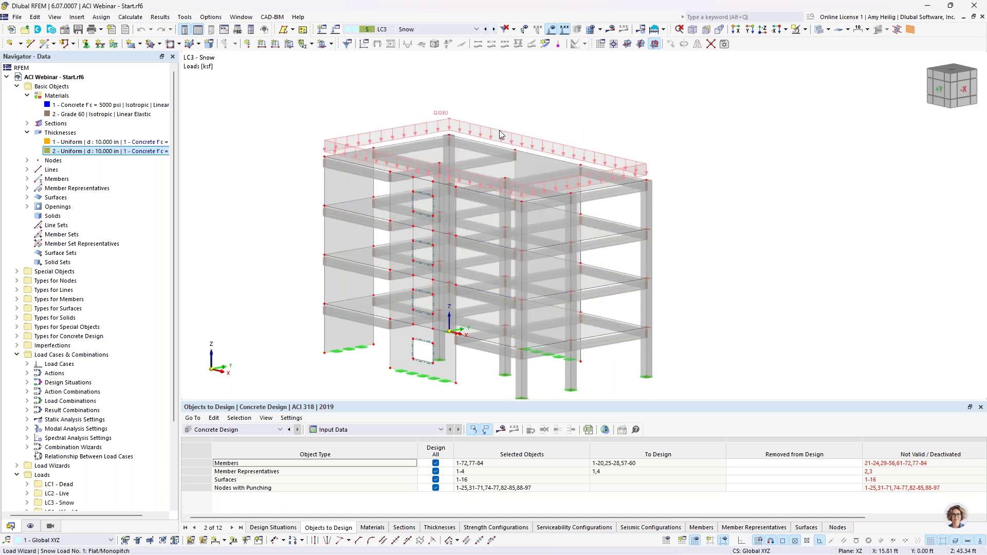
Step: Collapse the thicknesses, materials and load case branches of the project tree, and expand the load wizards down to the snow loads
{"action": "left_click", "coordinate": [27, 132]}
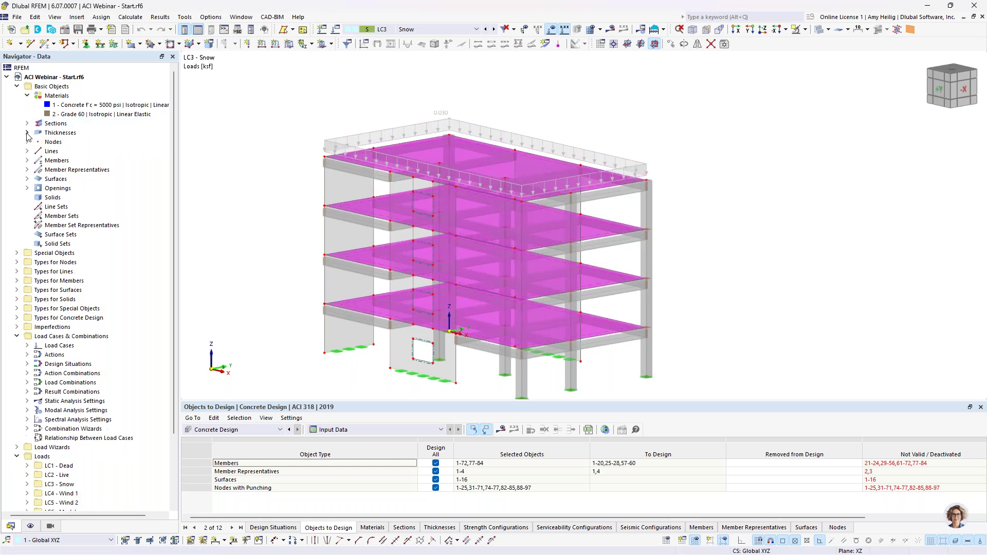
{"action": "left_click", "coordinate": [27, 96]}
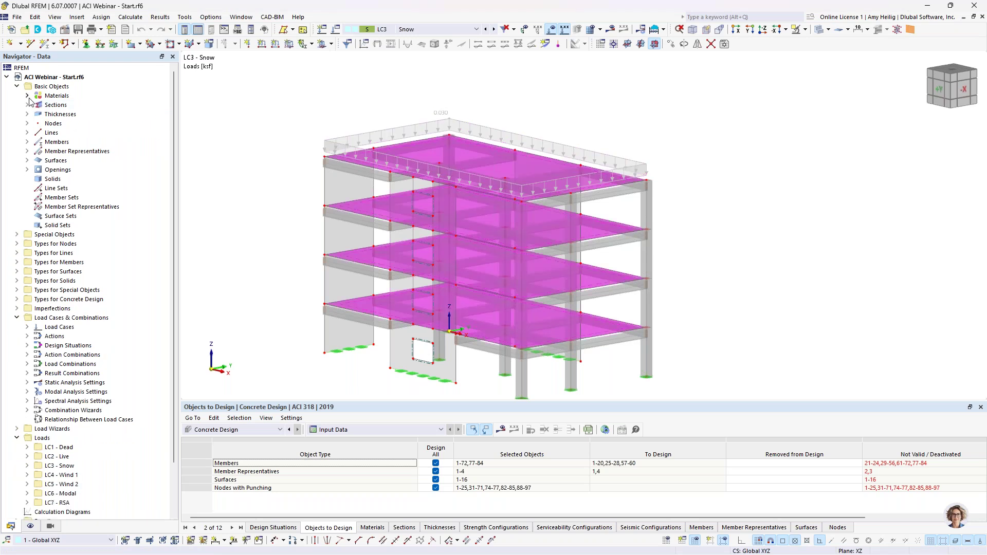
{"action": "left_click", "coordinate": [386, 130]}
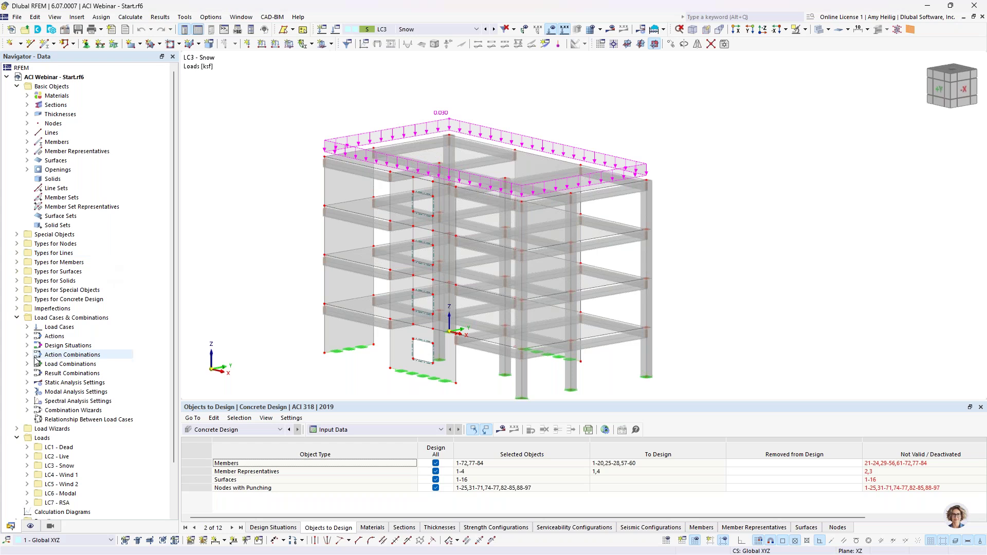
{"action": "left_click", "coordinate": [17, 318]}
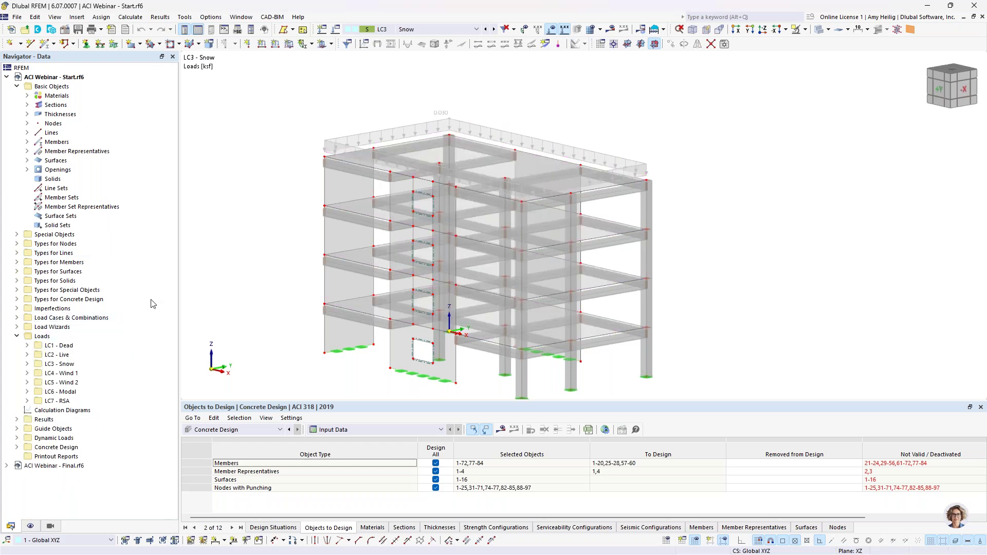
{"action": "left_click", "coordinate": [17, 327]}
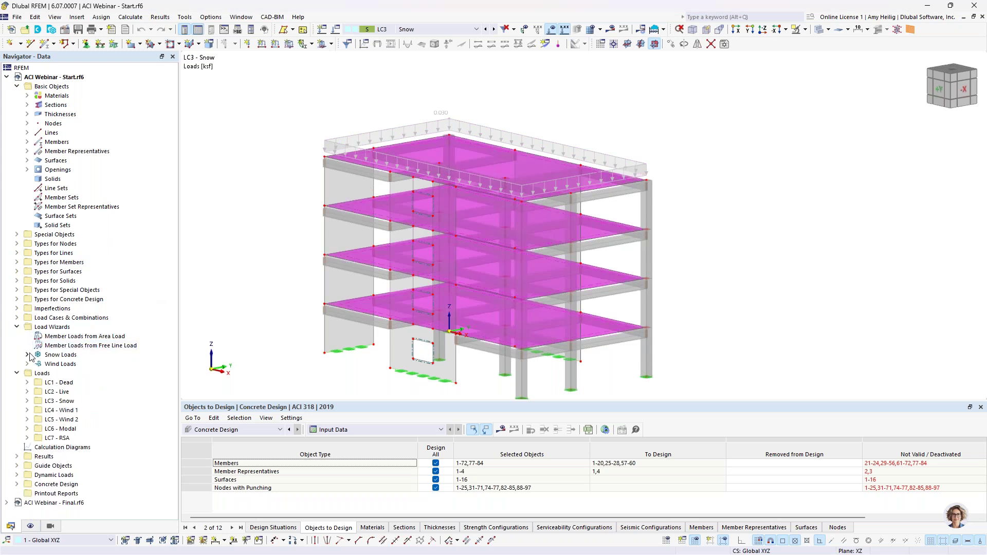
{"action": "left_click", "coordinate": [29, 354]}
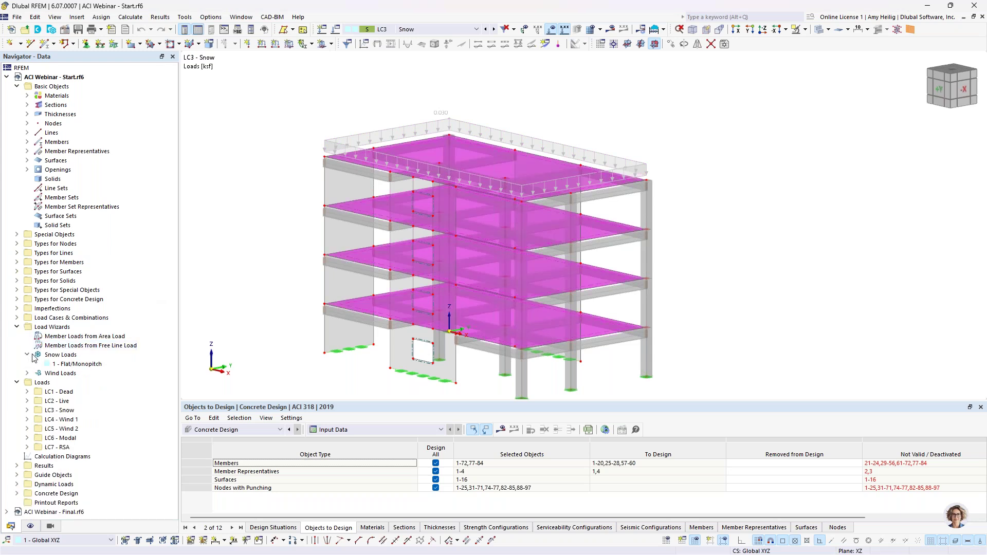
Step: Review the roof geometry, parameters and generated results of the Flat/Monopitch snow load wizard, and close it without changes
{"action": "left_click", "coordinate": [64, 366]}
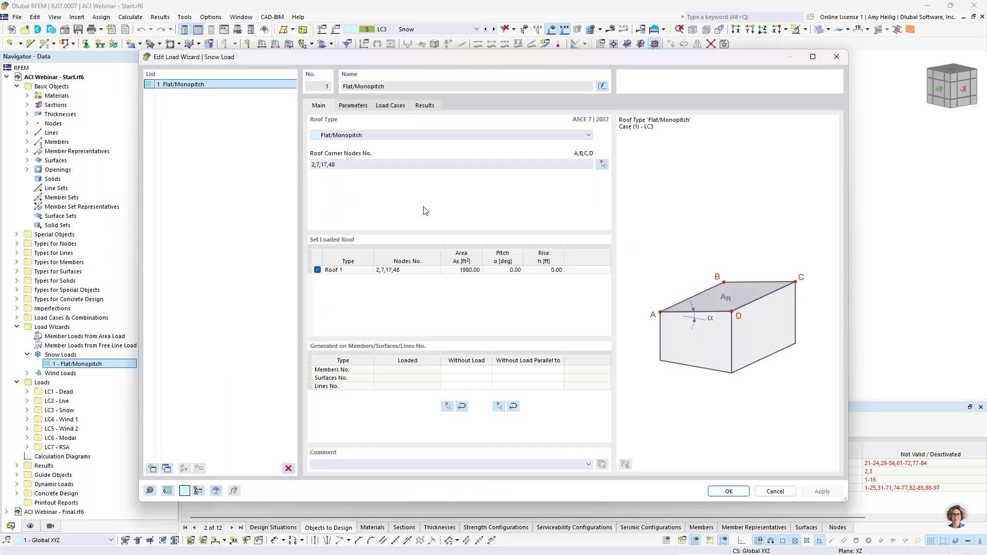
{"action": "left_click", "coordinate": [352, 106]}
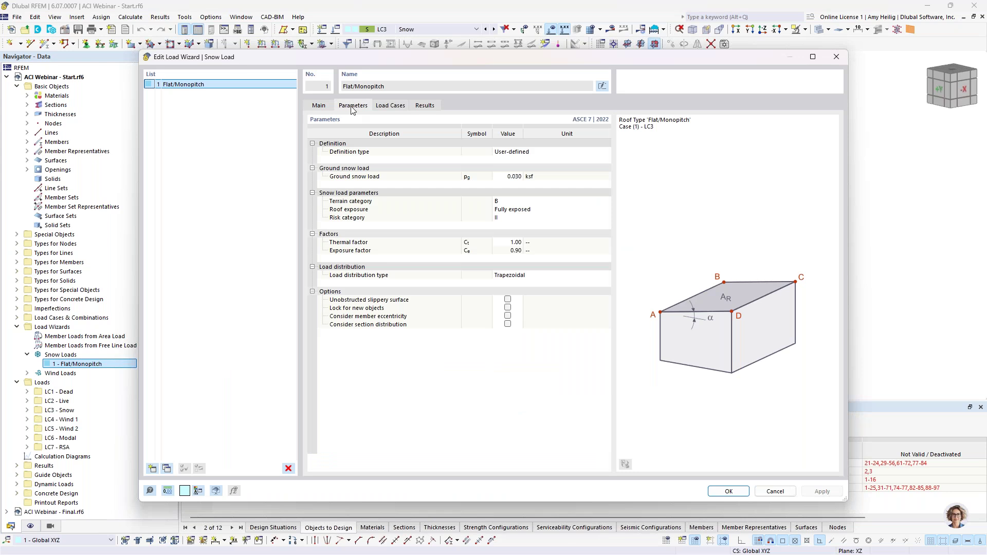
{"action": "left_click", "coordinate": [422, 106]}
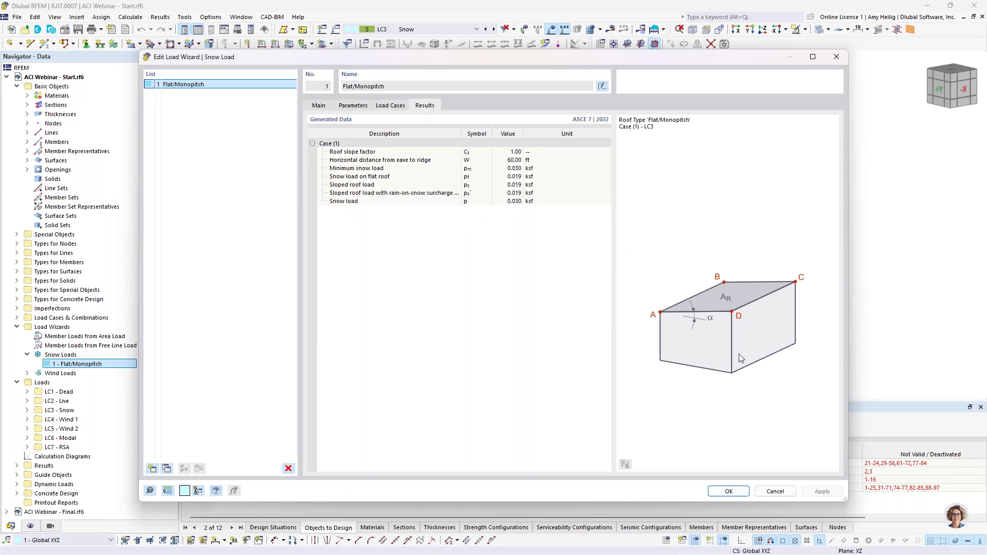
{"action": "left_click", "coordinate": [773, 492]}
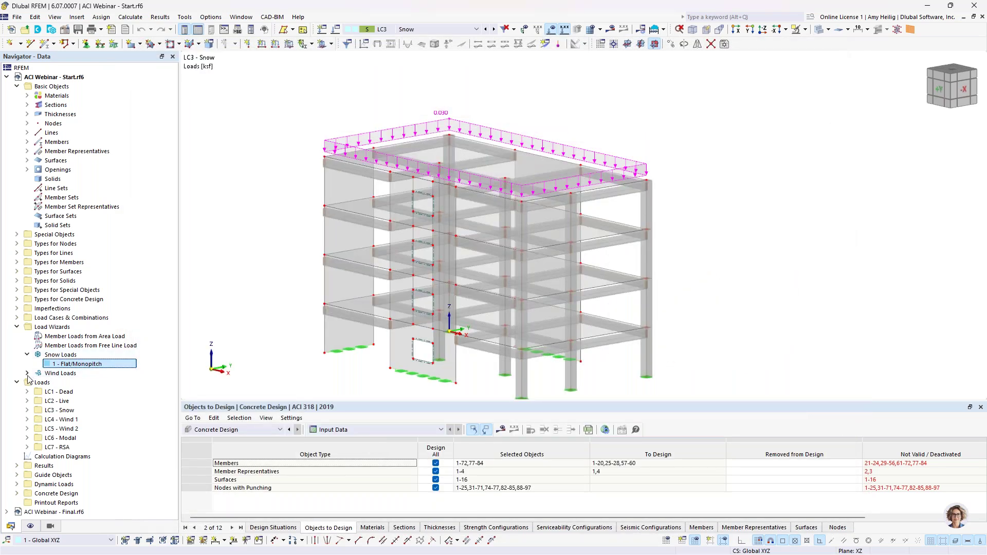
Step: Expand the wind load wizards in the project tree and display the loads of load case LC4 Wind 1
{"action": "double_click", "coordinate": [51, 374]}
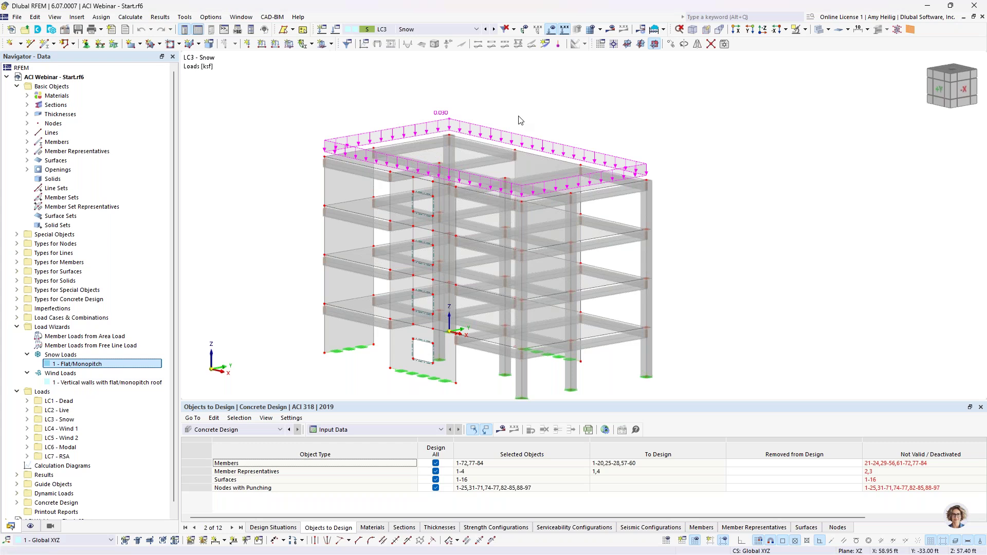
{"action": "left_click", "coordinate": [494, 29]}
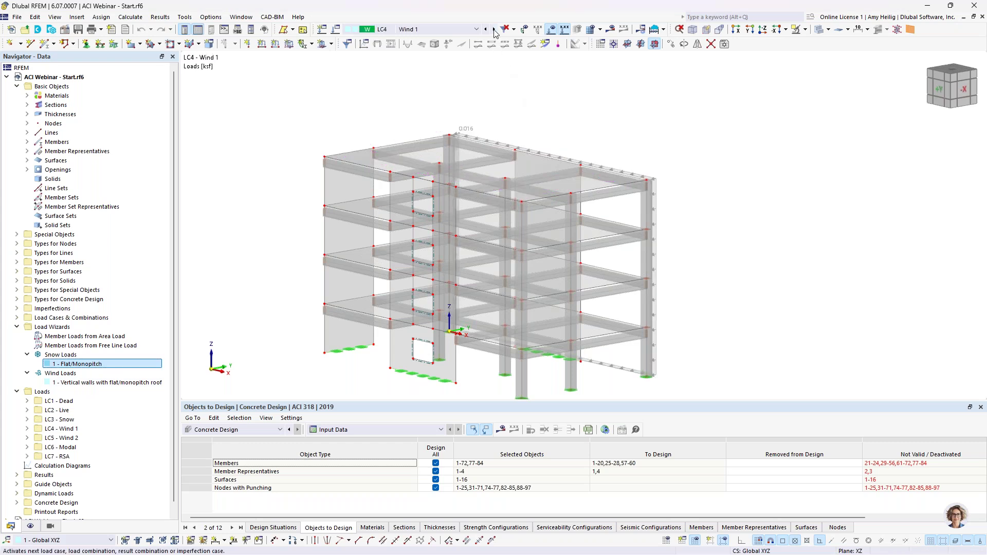
{"action": "middle_click_drag", "start_coordinate": [663, 221], "coordinate": [626, 209], "text": "ctrl"}
Step: Review the geometry, parameters and load case assignments of the wind load wizard for vertical walls with flat/monopitch roof, and close without changes
{"action": "double_click", "coordinate": [65, 383]}
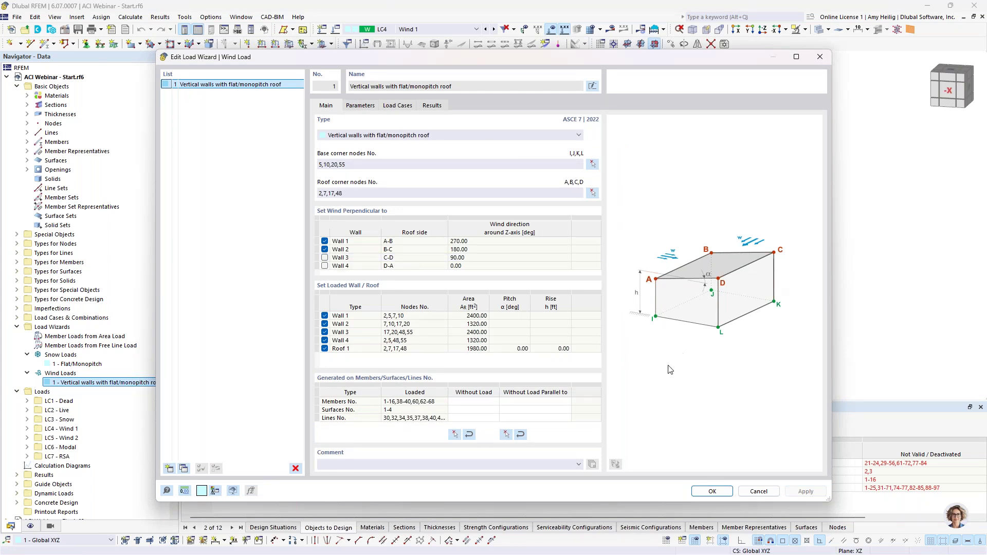
{"action": "left_click", "coordinate": [355, 106]}
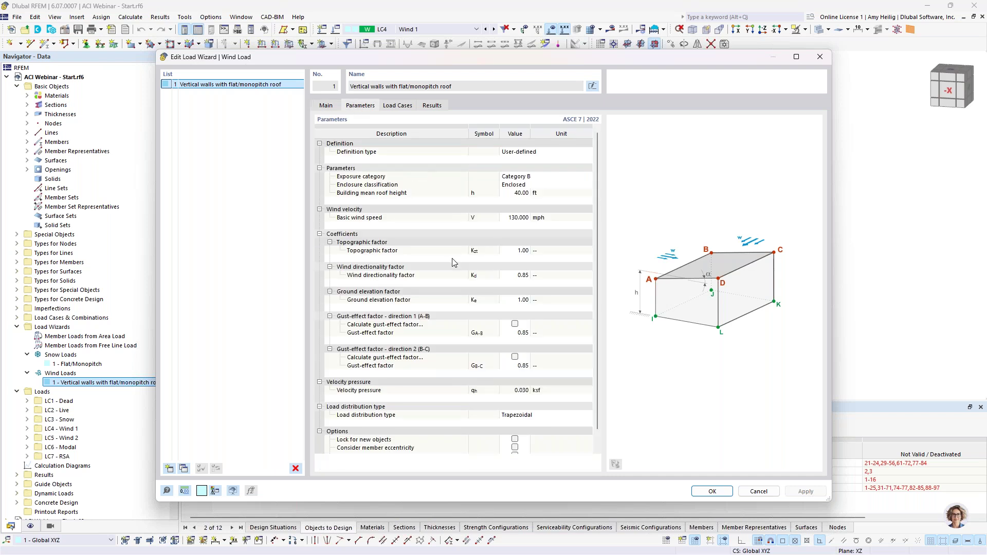
{"action": "left_click", "coordinate": [398, 106]}
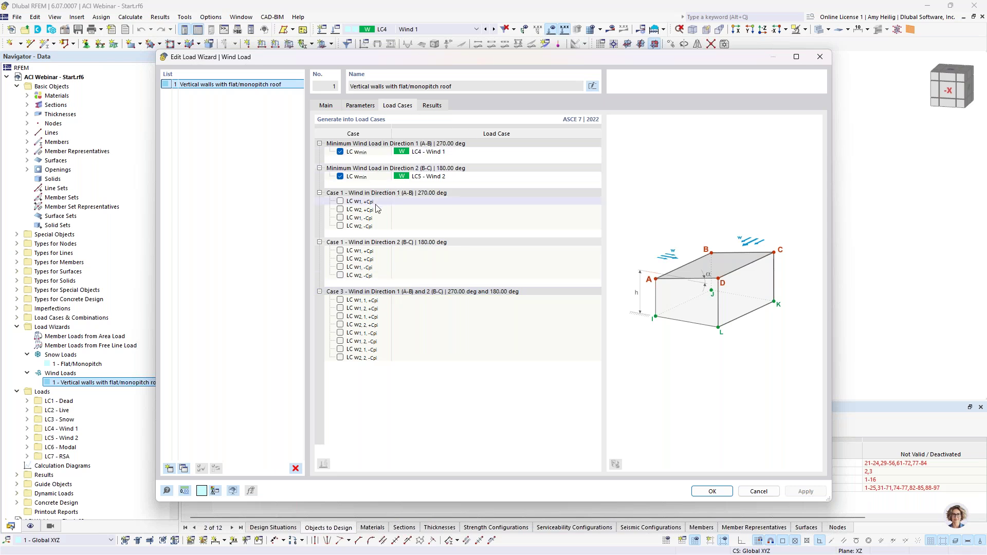
{"action": "left_click", "coordinate": [752, 493]}
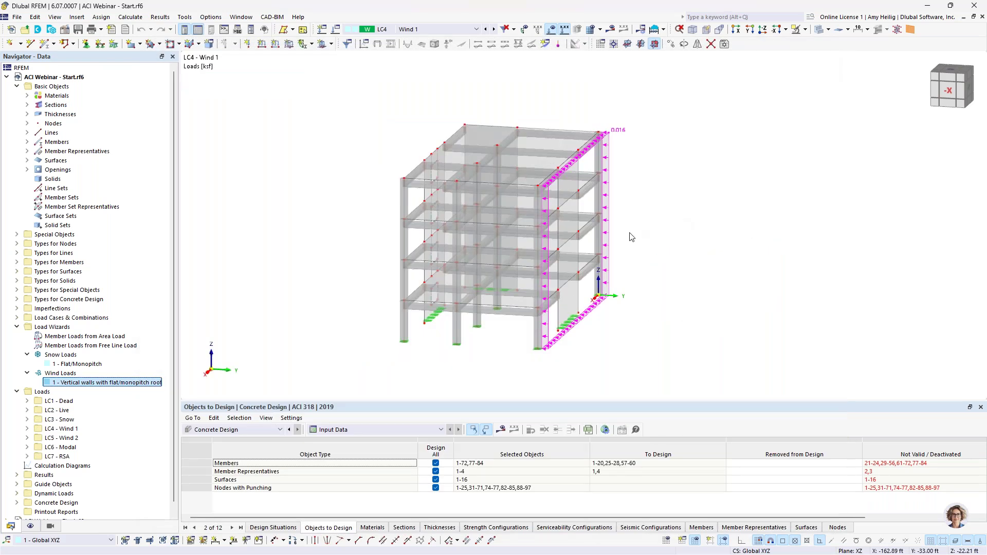
Step: Display the generated Wind 1 loads separately on the members and surfaces, and switch back to the combined area load display
{"action": "scroll", "coordinate": [631, 237], "scroll_direction": "up", "scroll_amount": 1}
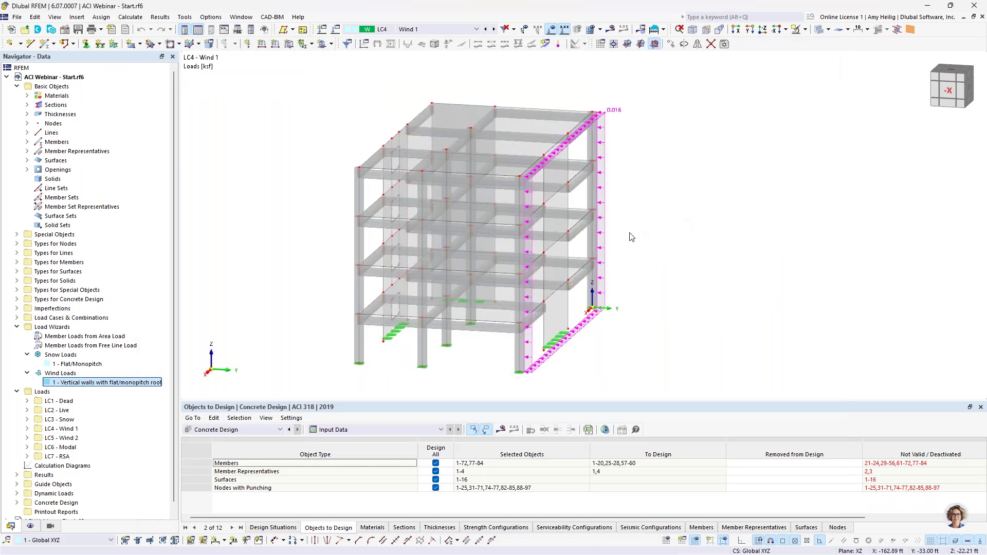
{"action": "right_click", "coordinate": [604, 268]}
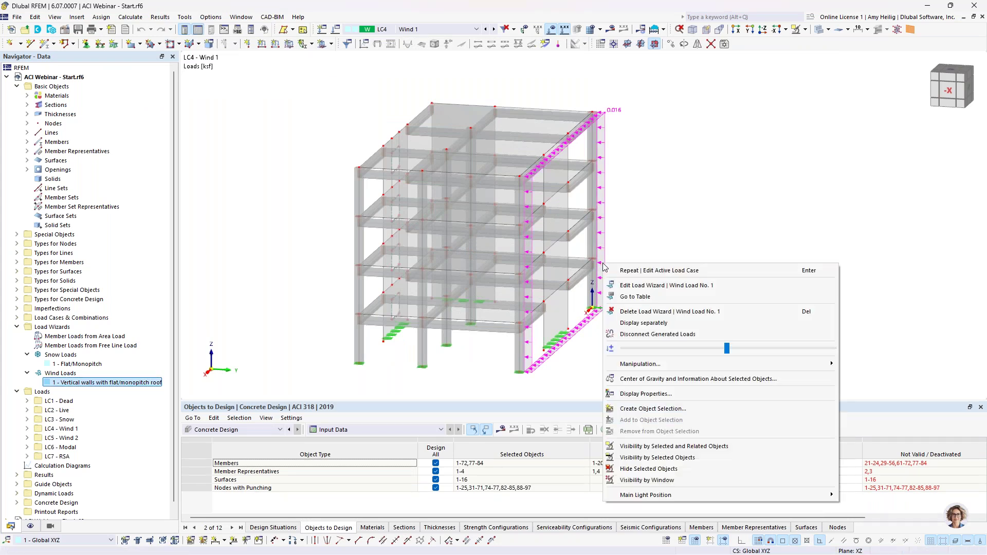
{"action": "left_click", "coordinate": [667, 271]}
{"action": "mouse_move", "coordinate": [667, 271]}
{"action": "middle_mouse_down", "text": "ctrl"}
{"action": "mouse_move", "coordinate": [635, 265]}
{"action": "mouse_move", "coordinate": [654, 278]}
{"action": "middle_mouse_up", "text": "ctrl"}
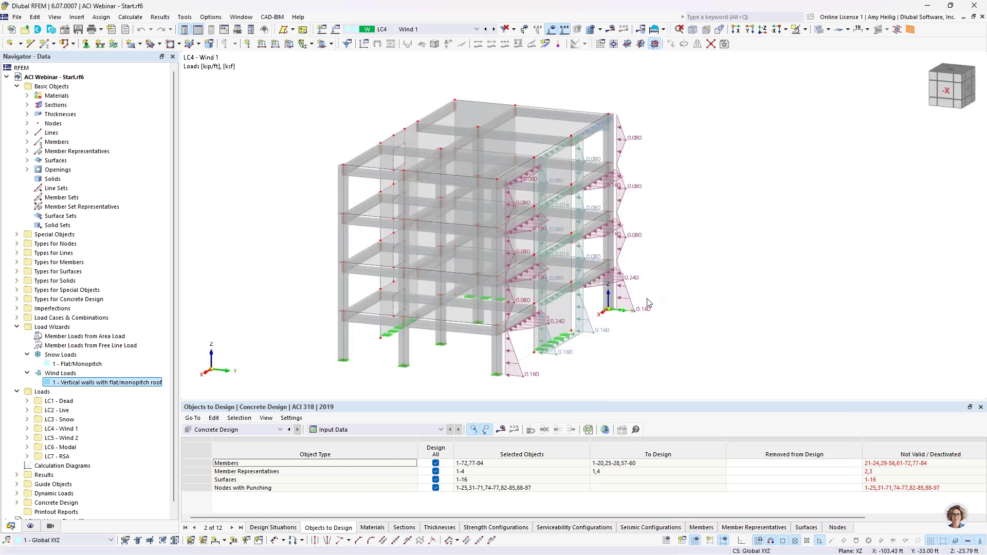
{"action": "scroll", "coordinate": [649, 303], "scroll_direction": "up", "scroll_amount": 1}
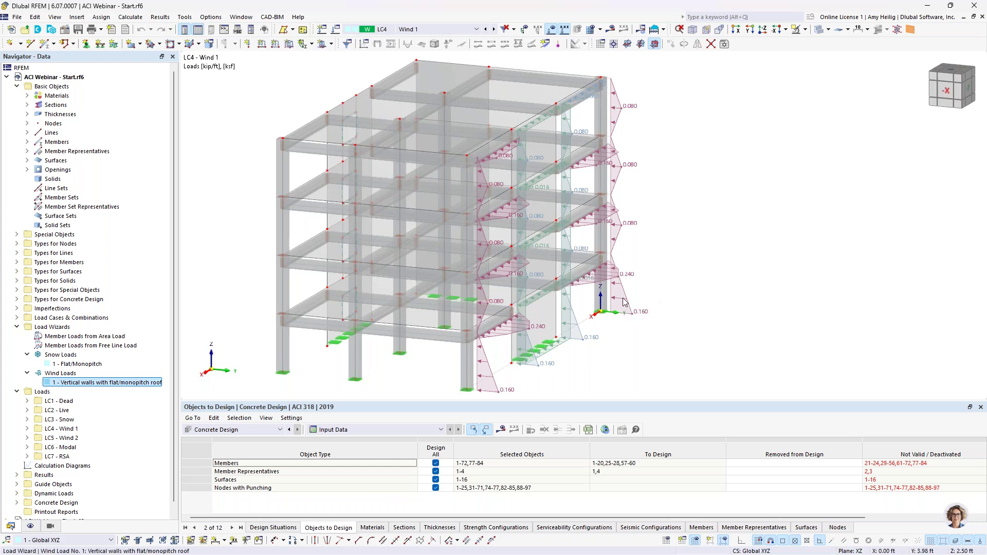
{"action": "right_click", "coordinate": [624, 302]}
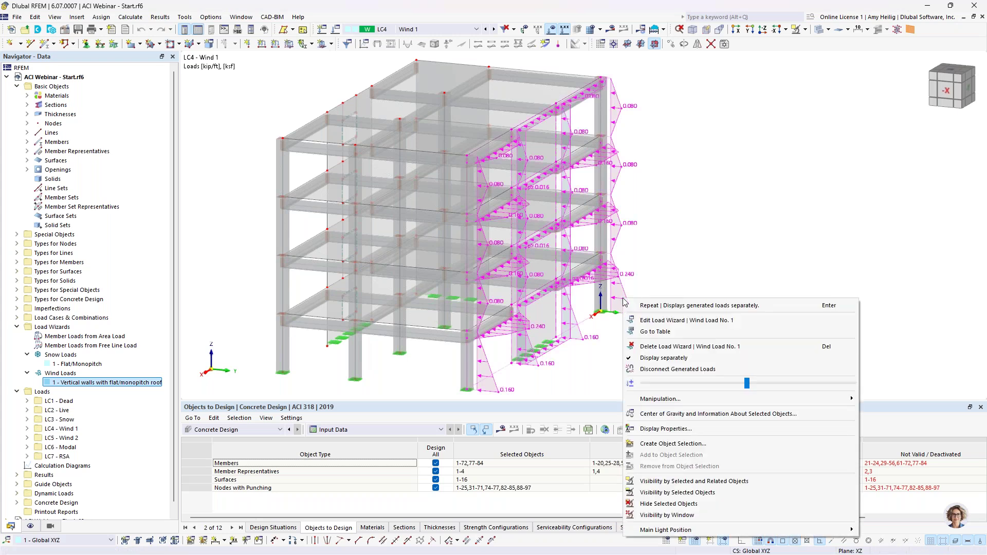
{"action": "left_click", "coordinate": [648, 357]}
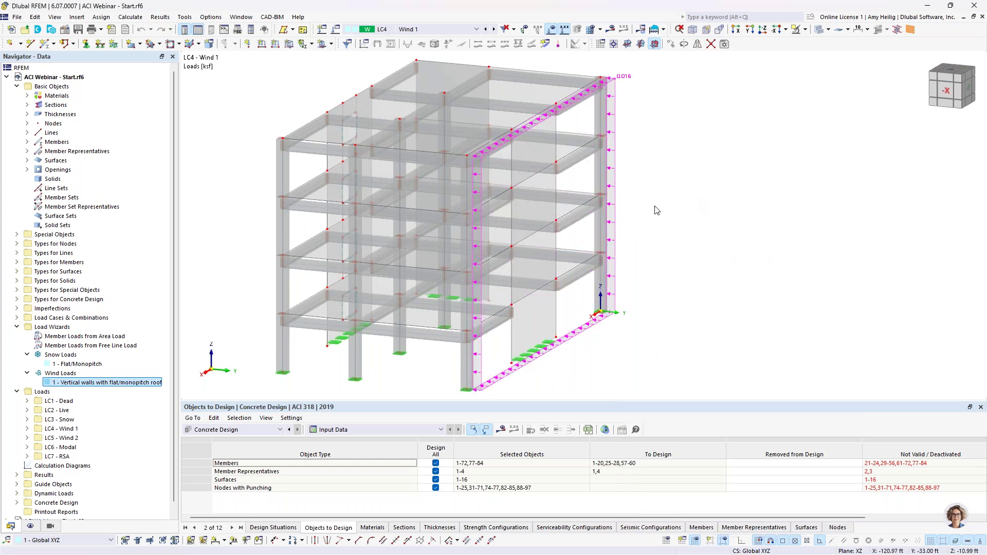
Step: Display the loads of load case LC5 Wind 2 and inspect the loaded side of the building
{"action": "left_click", "coordinate": [494, 30]}
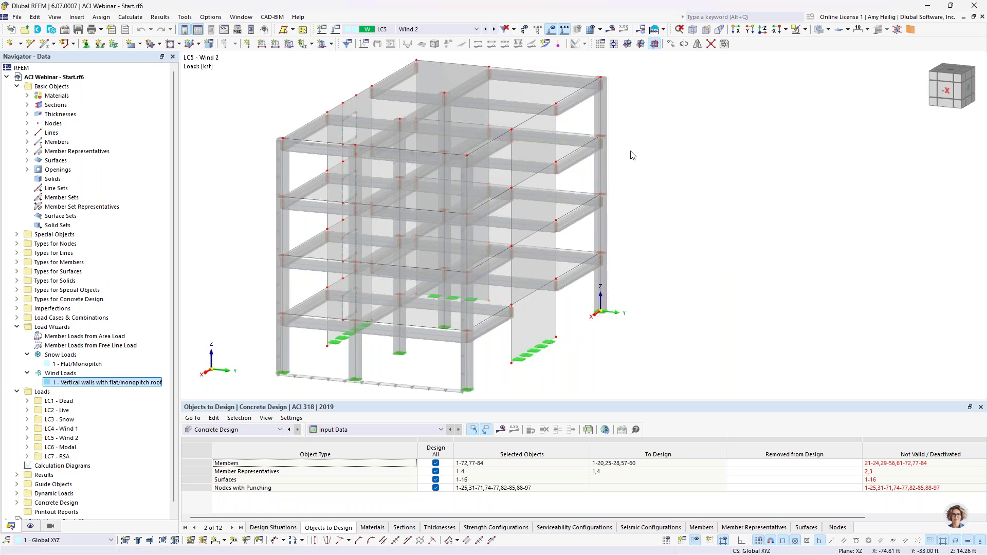
{"action": "middle_click_drag", "start_coordinate": [326, 293], "coordinate": [590, 287], "text": "ctrl"}
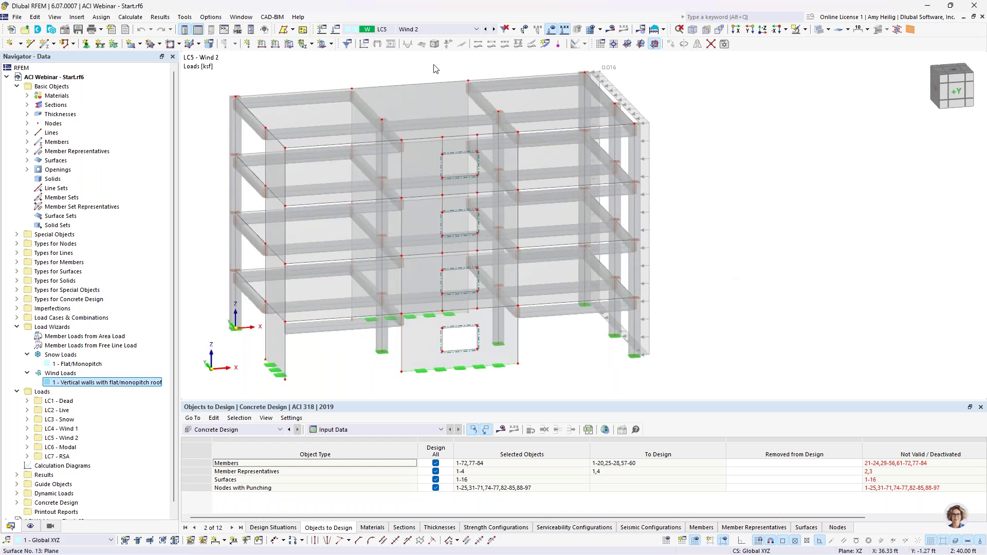
Step: Review the settings of load cases LC6 Modal and LC7 RSA, including the response spectra assigned to RSA
{"action": "left_click", "coordinate": [333, 35]}
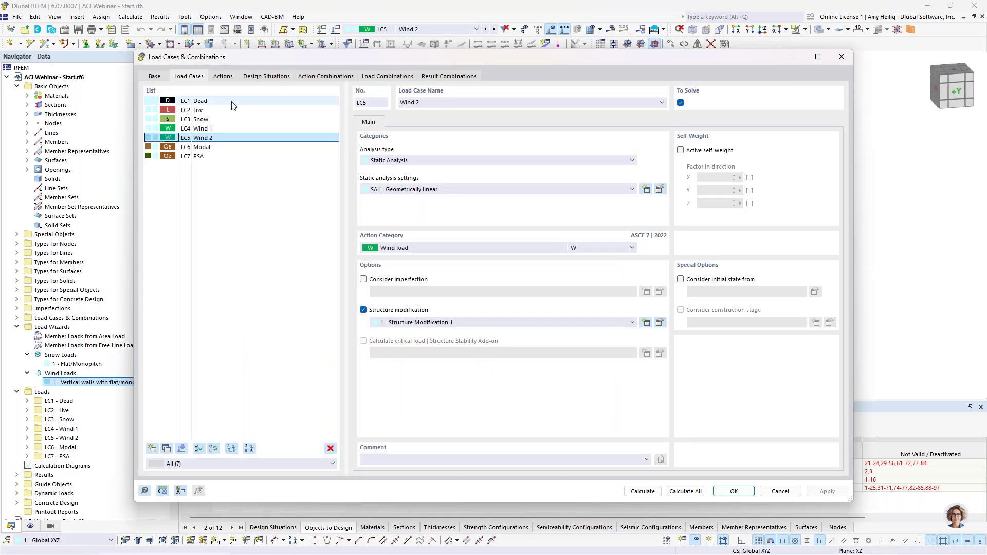
{"action": "left_click", "coordinate": [199, 148]}
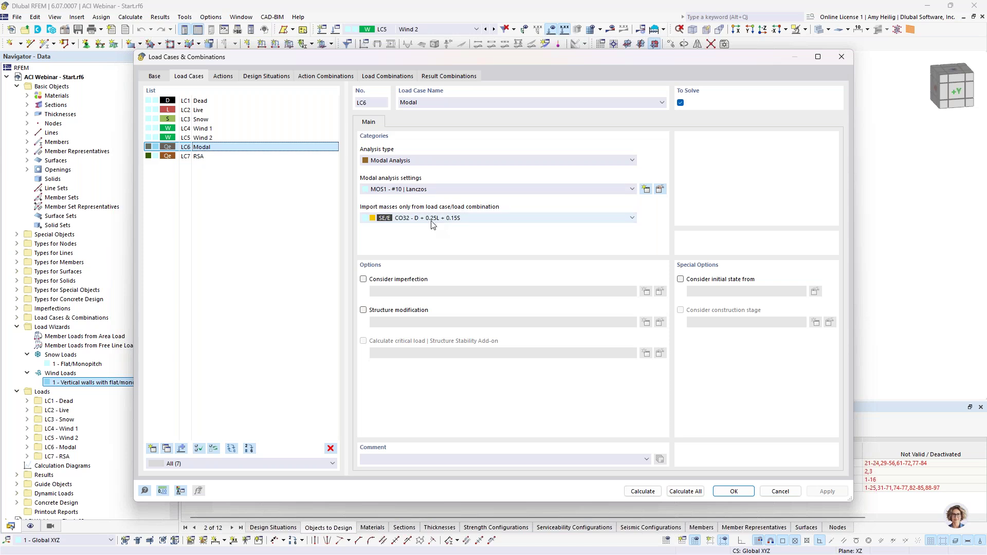
{"action": "left_click", "coordinate": [213, 161]}
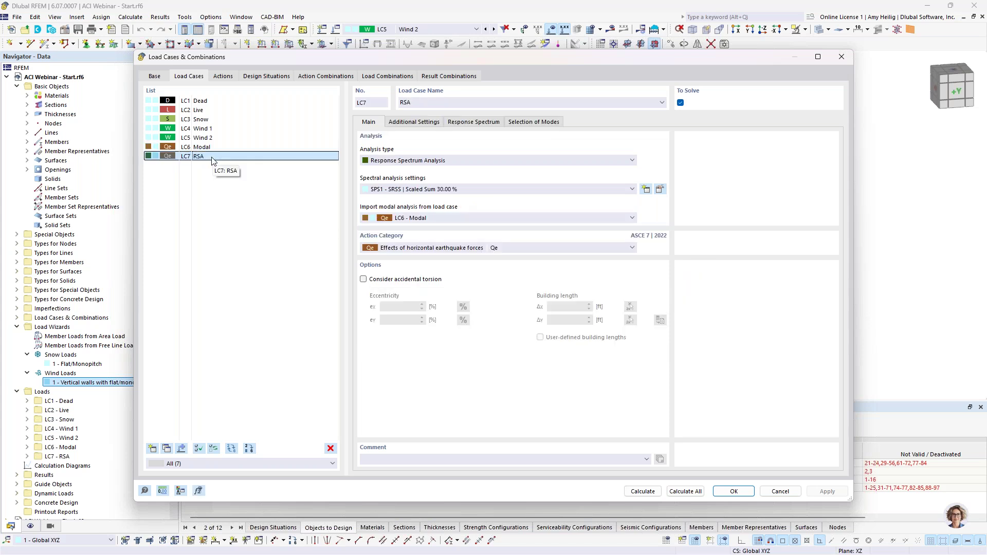
{"action": "left_click", "coordinate": [480, 124]}
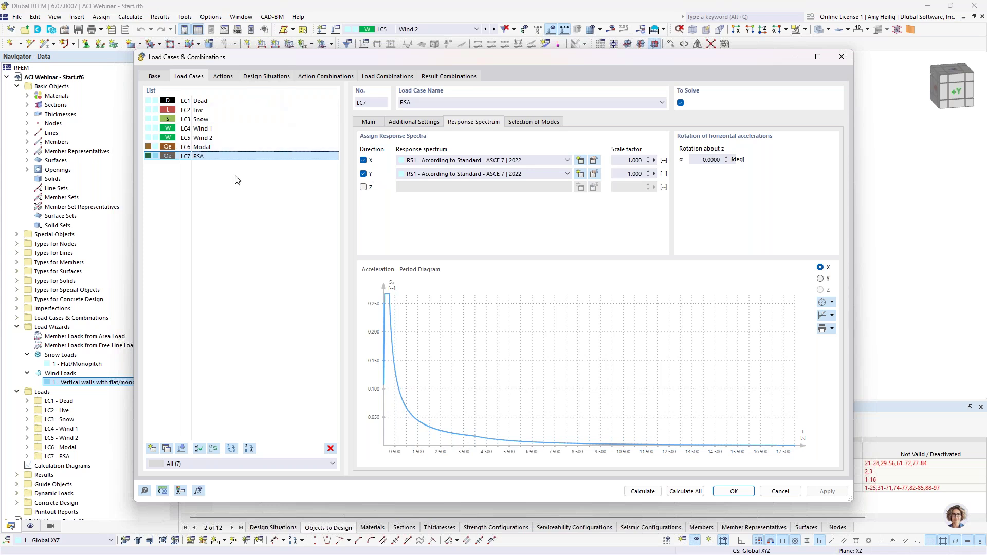
Step: Review the ASCE 7 LRFD and ASD design situations, including the combination rules information for DS2
{"action": "left_click", "coordinate": [262, 76]}
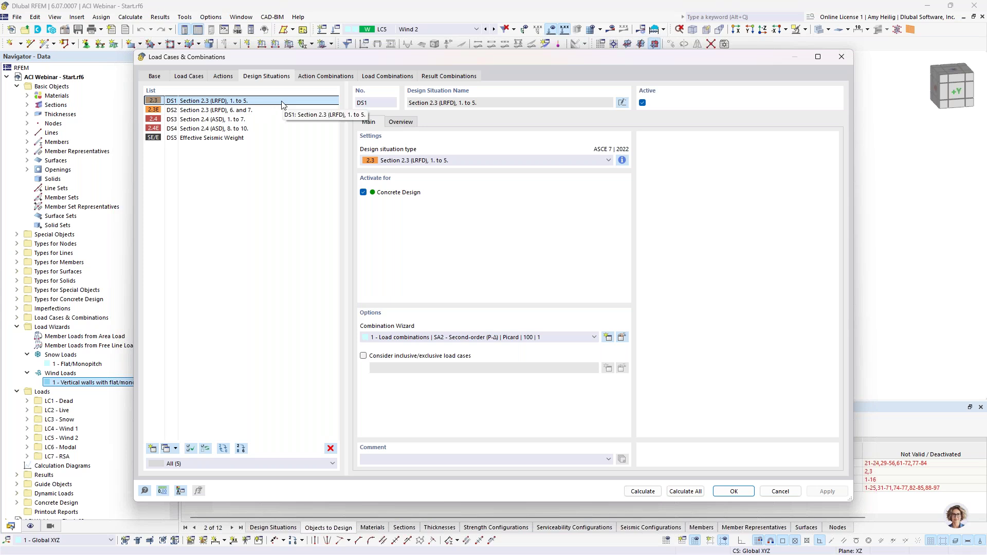
{"action": "left_click", "coordinate": [271, 114]}
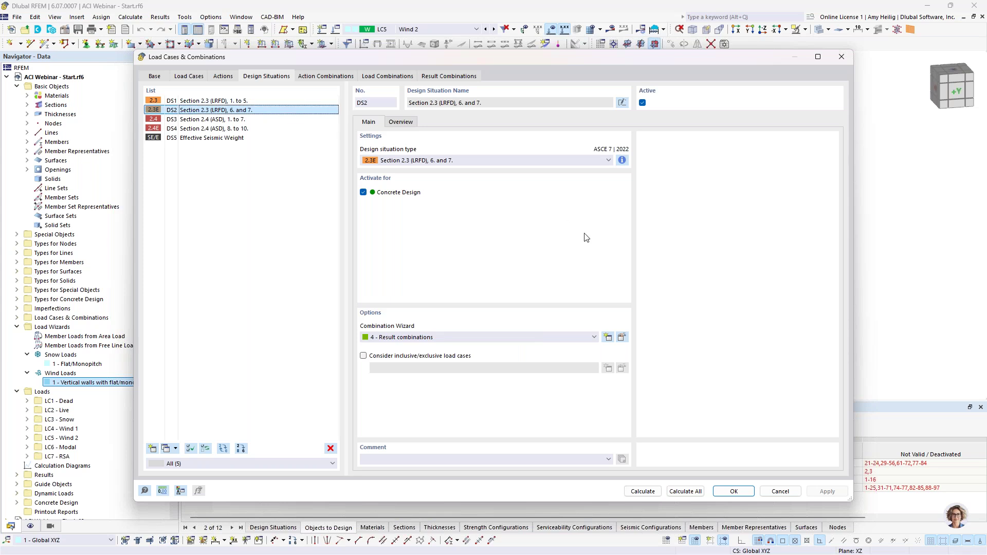
{"action": "left_click", "coordinate": [622, 160]}
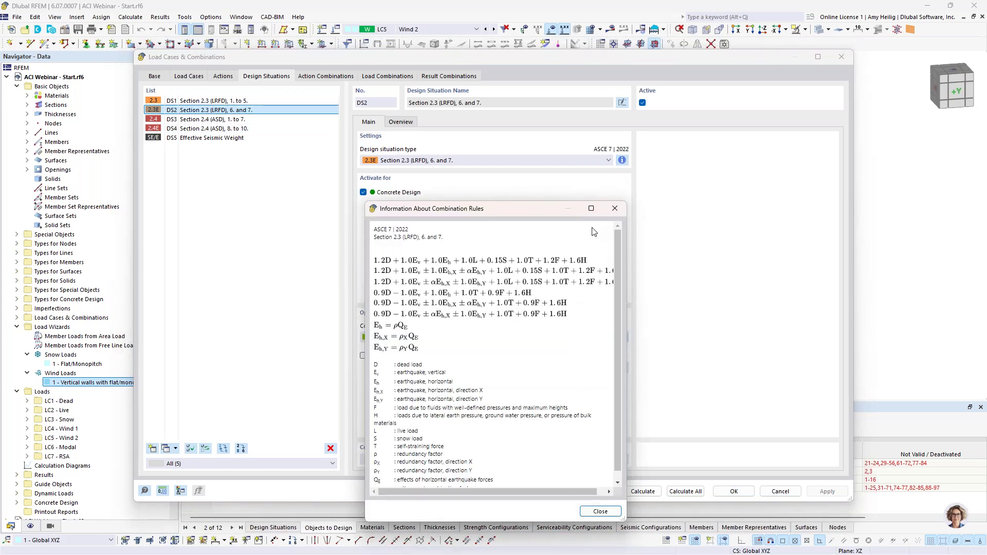
{"action": "left_click", "coordinate": [615, 210]}
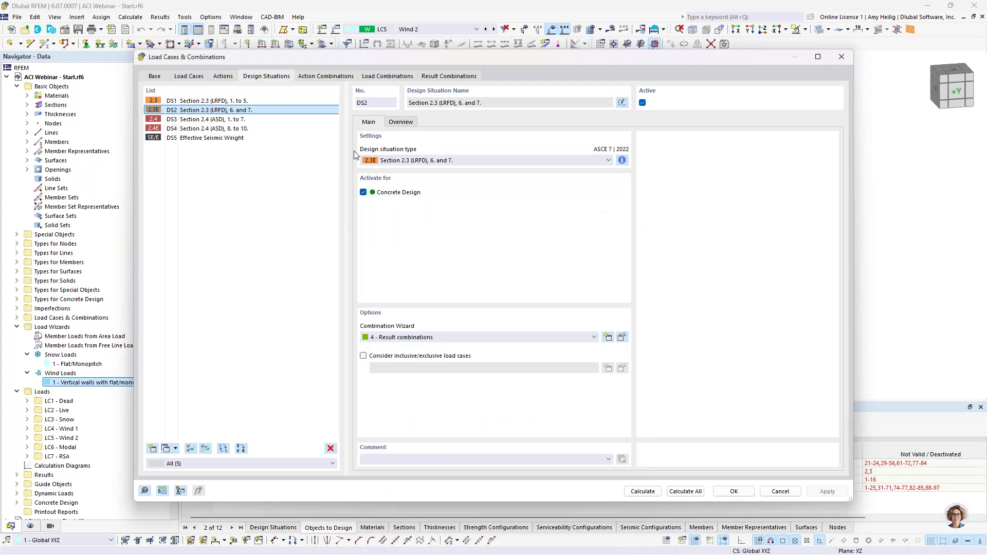
{"action": "left_click", "coordinate": [239, 121]}
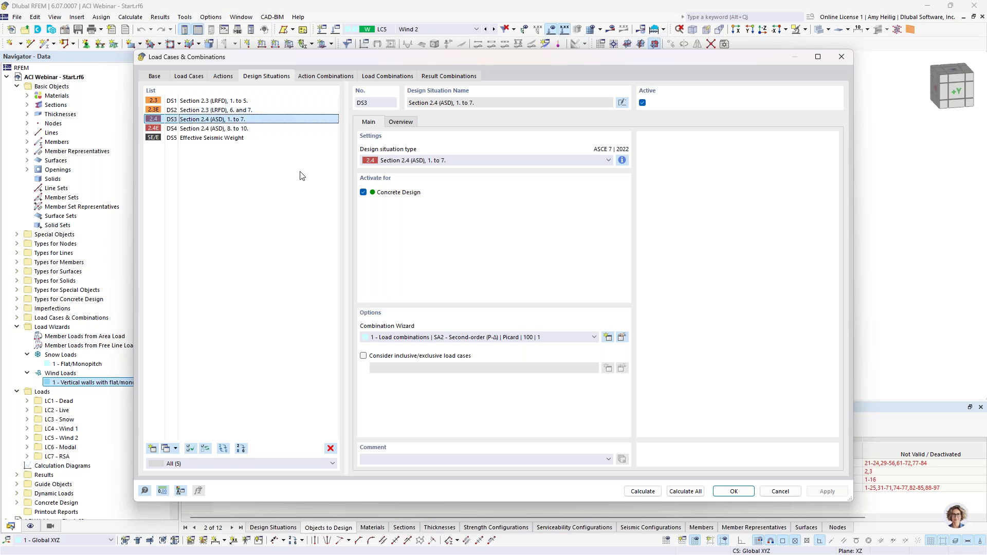
{"action": "key", "text": "Down"}
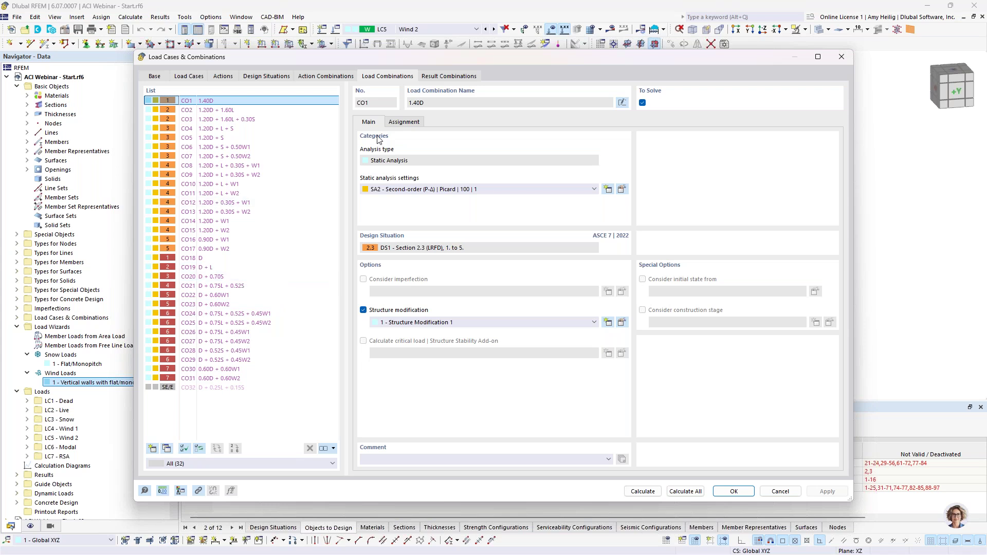
Step: Review the result combinations and the load cases assigned to RC1, comparing them with the load combinations
{"action": "left_click", "coordinate": [431, 77]}
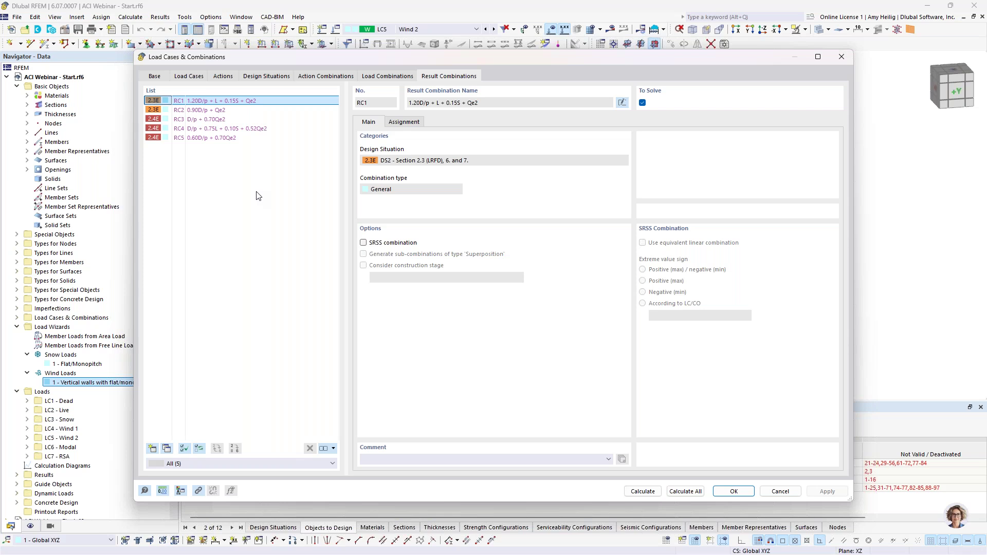
{"action": "left_click", "coordinate": [412, 124]}
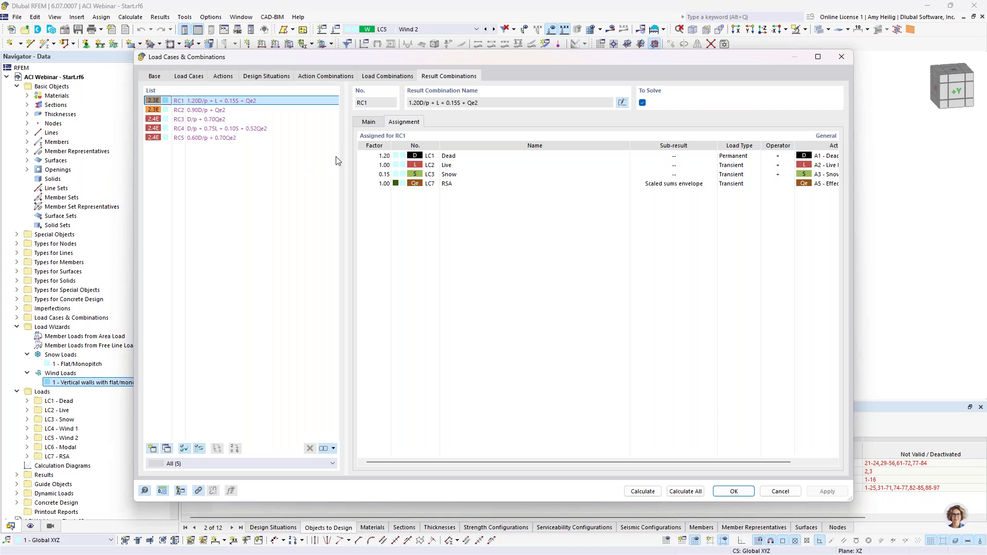
{"action": "left_click", "coordinate": [381, 77]}
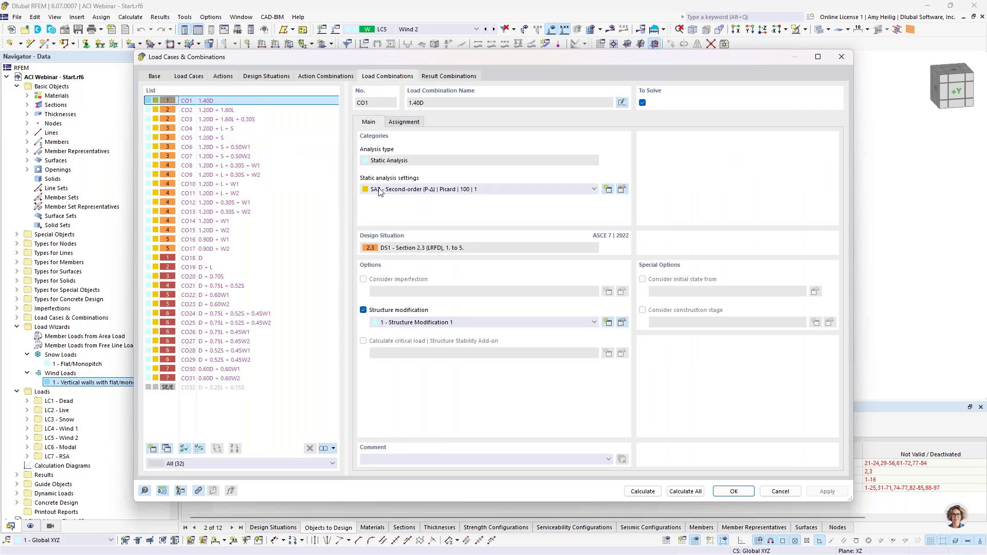
{"action": "left_click", "coordinate": [432, 77]}
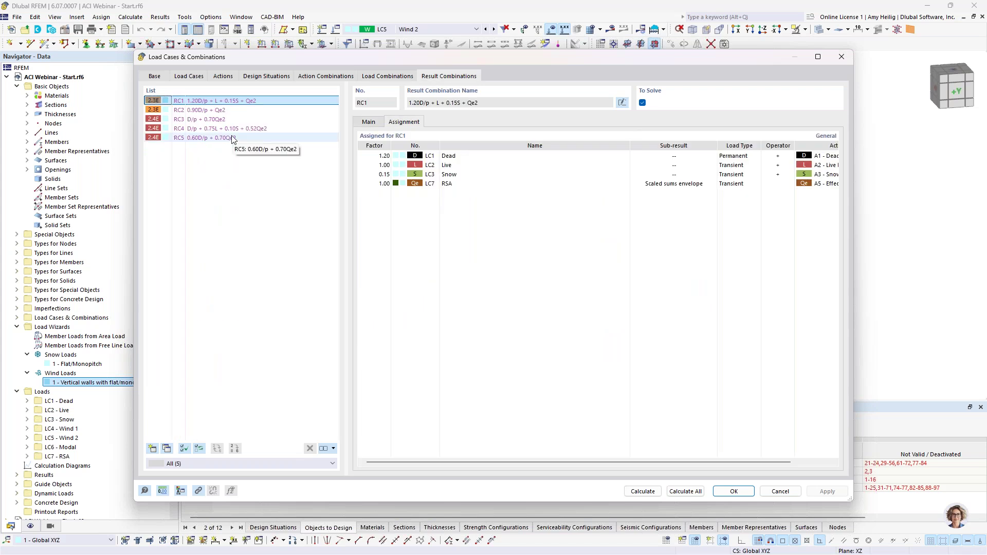
{"action": "left_click", "coordinate": [367, 120]}
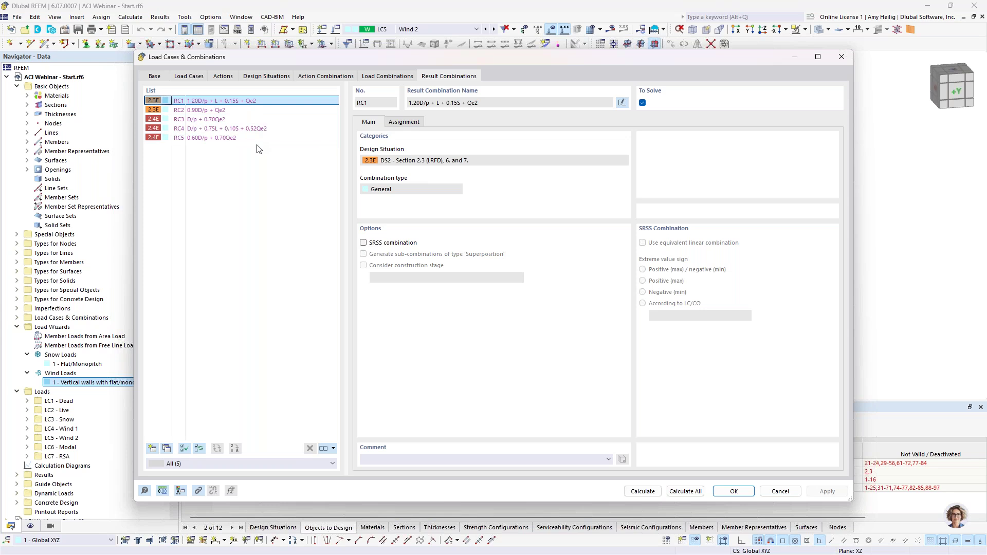
Step: Open Structure Modification 1 from load case LC1 Dead and display its member stiffness modifications
{"action": "left_click", "coordinate": [192, 78]}
{"action": "left_click", "coordinate": [201, 101]}
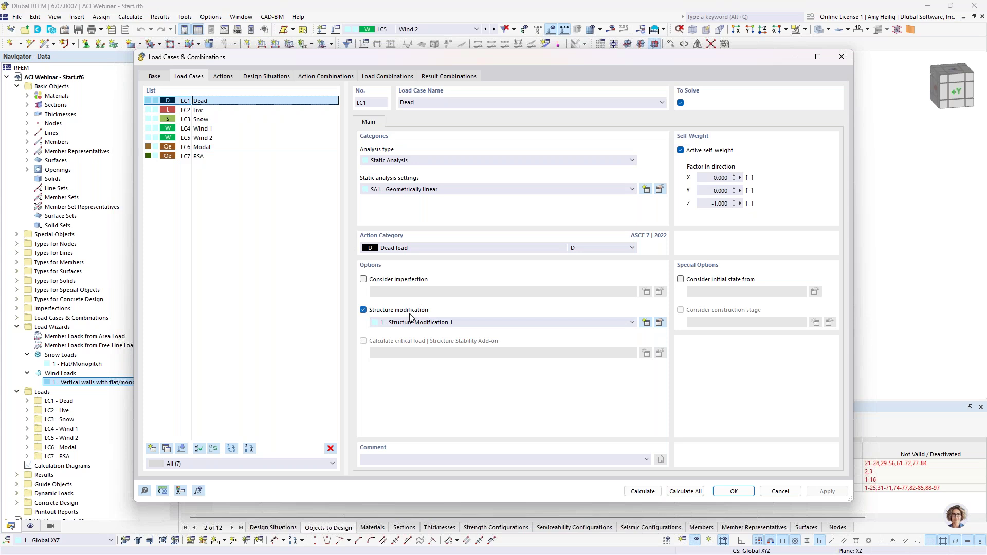
{"action": "left_click", "coordinate": [660, 323]}
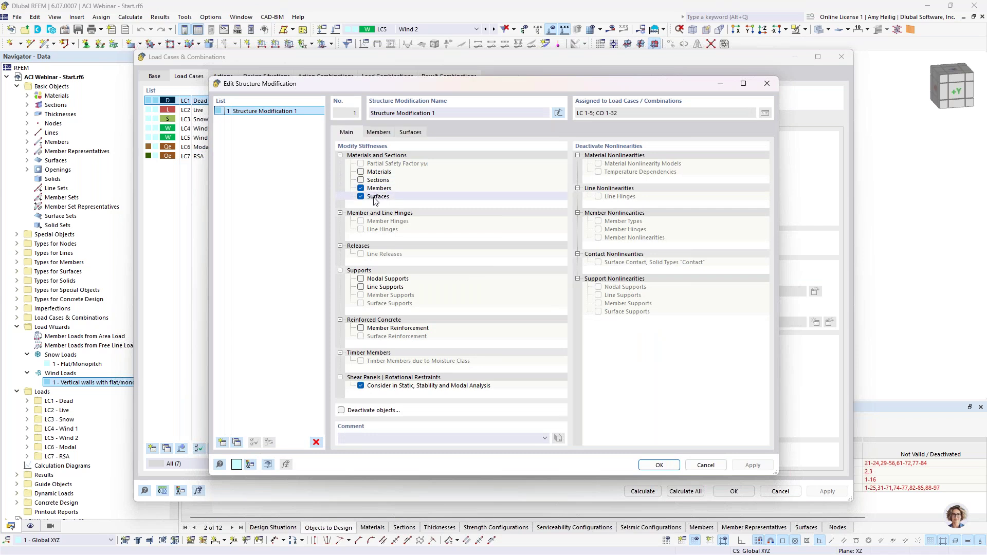
{"action": "left_click", "coordinate": [382, 133]}
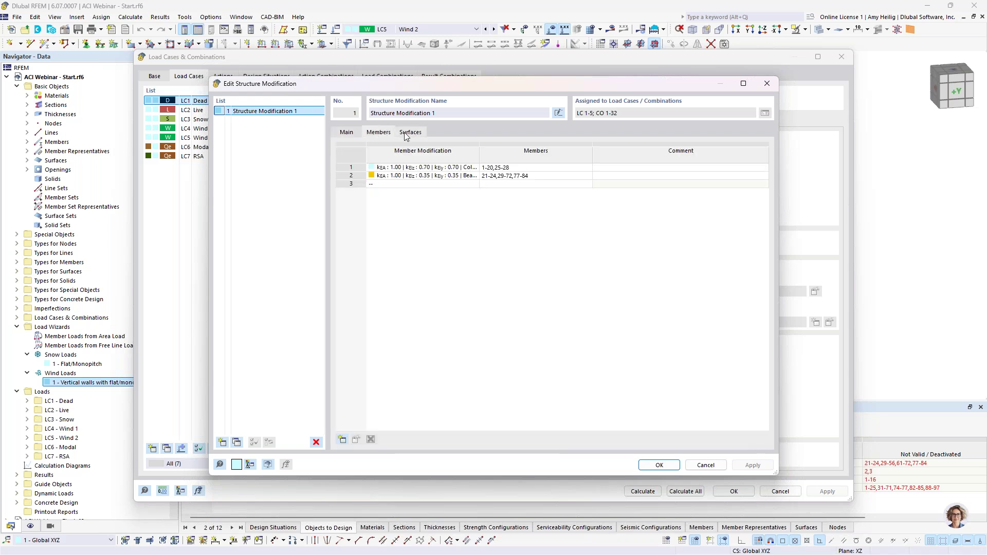
Step: Review the modification type and component type options of the columns' member stiffness modification, and close it without changes
{"action": "left_click", "coordinate": [422, 167]}
{"action": "left_click", "coordinate": [474, 167]}
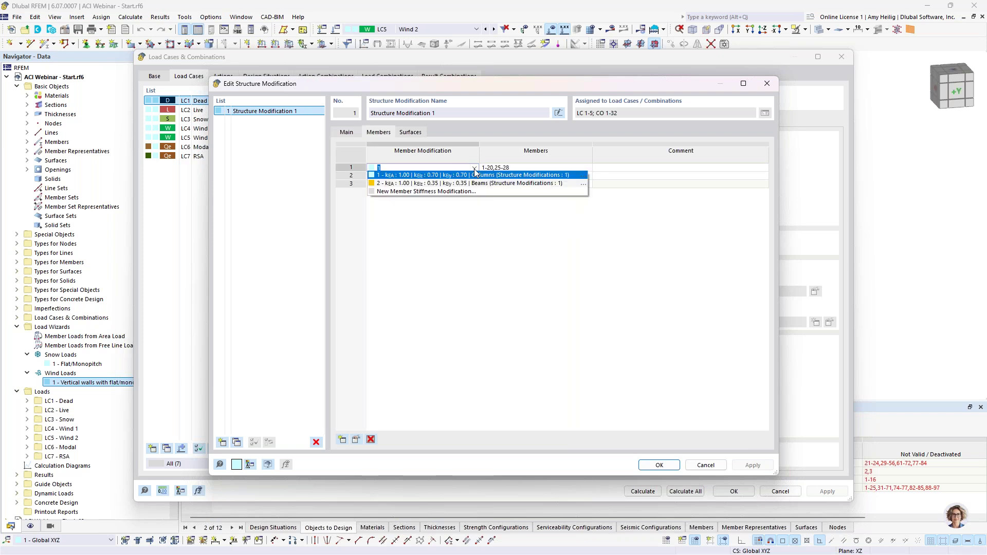
{"action": "left_click", "coordinate": [474, 175]}
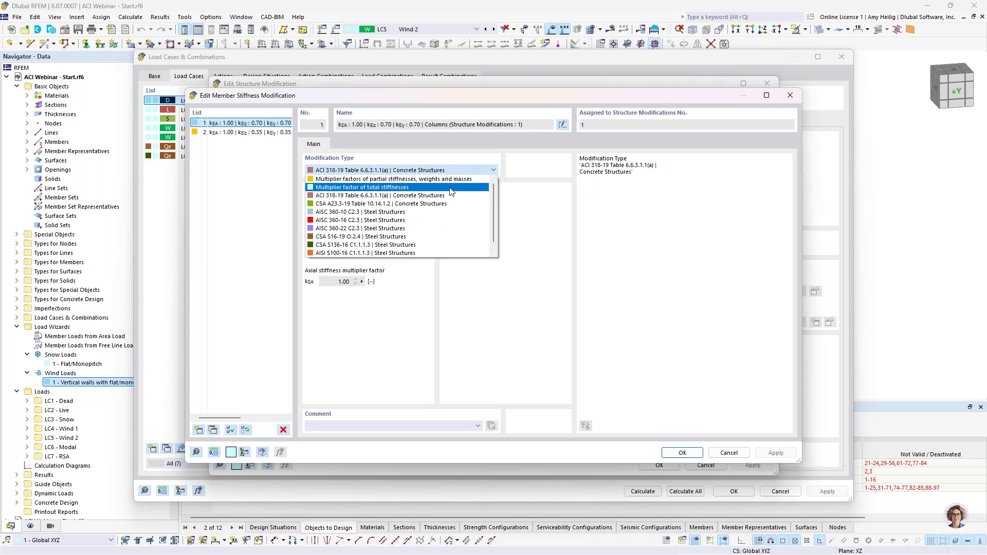
{"action": "left_click", "coordinate": [522, 207]}
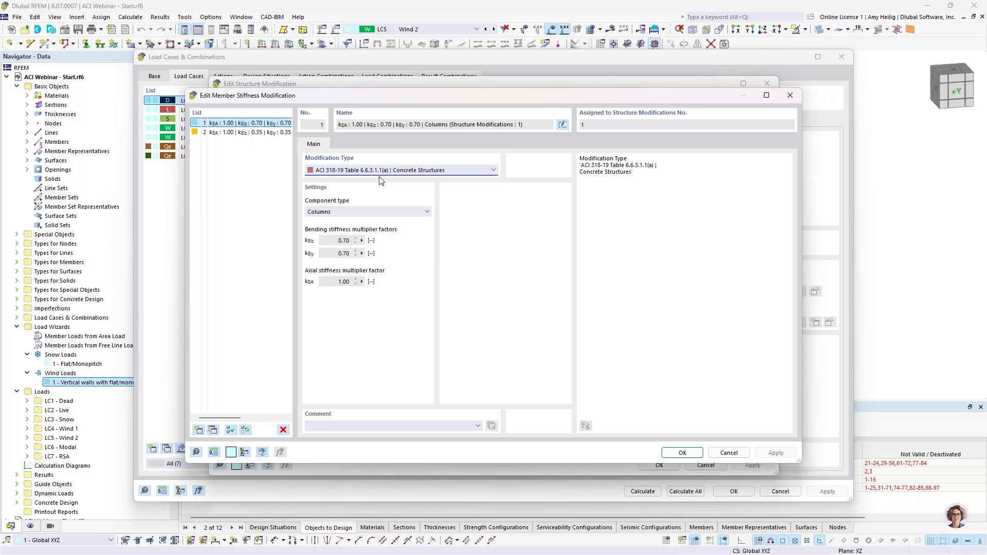
{"action": "left_click", "coordinate": [388, 212]}
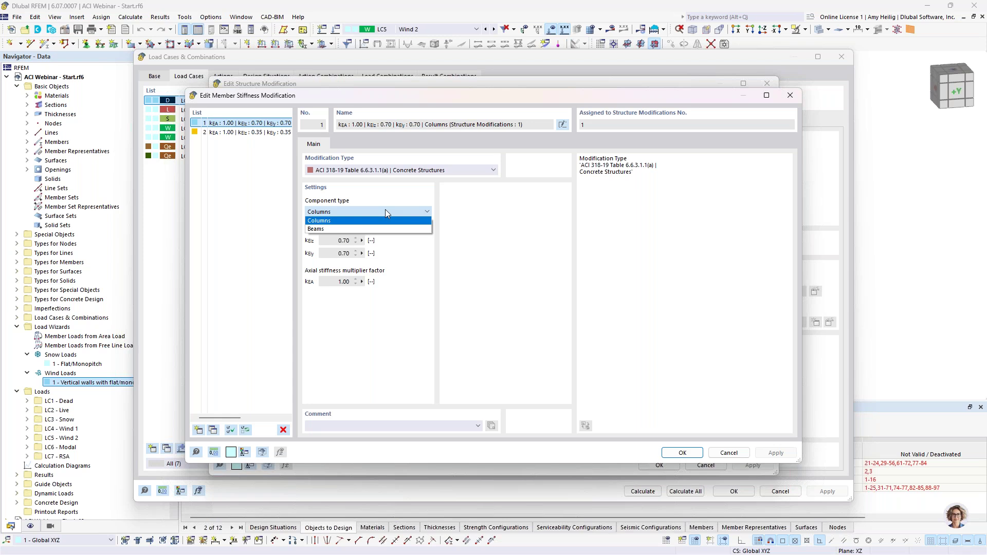
{"action": "left_click", "coordinate": [384, 209]}
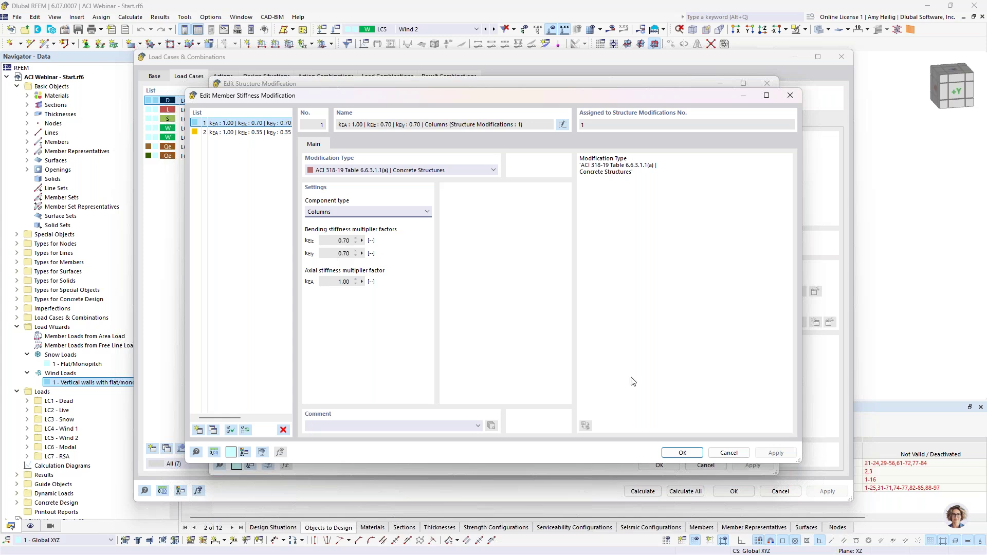
{"action": "left_click", "coordinate": [717, 454]}
Step: Inspect in the model which members have the column stiffness modification, and check the modification selected for the beams
{"action": "left_click", "coordinate": [576, 168]}
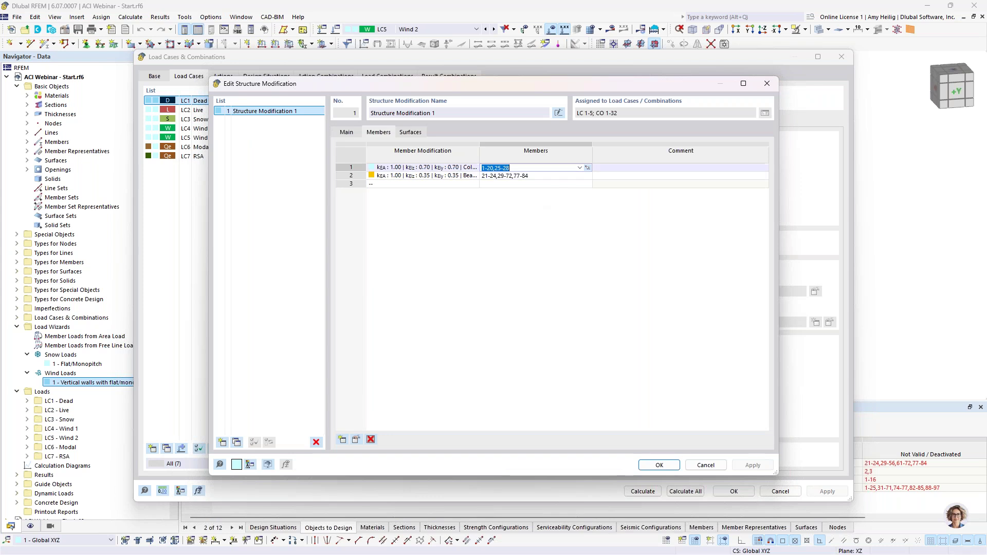
{"action": "left_click", "coordinate": [587, 168]}
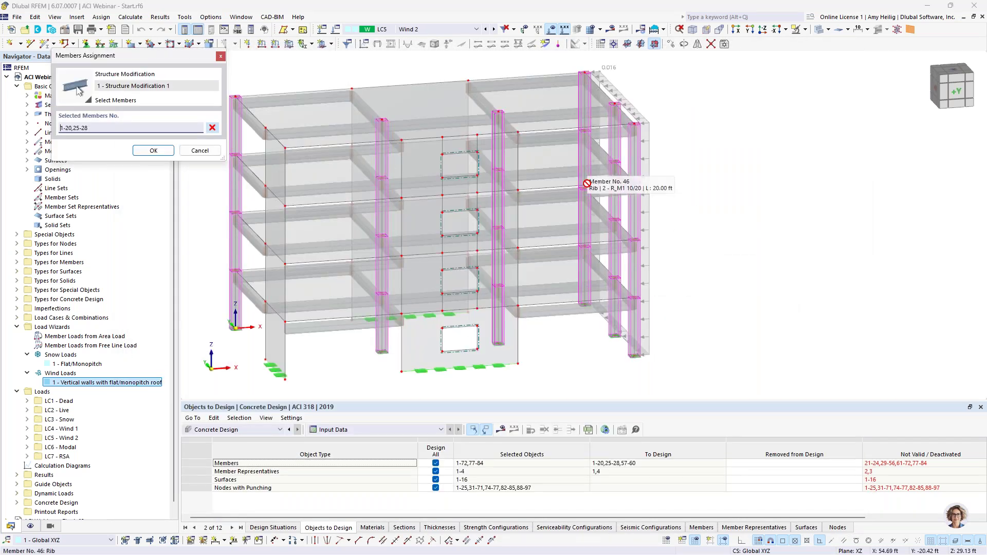
{"action": "left_click", "coordinate": [201, 151]}
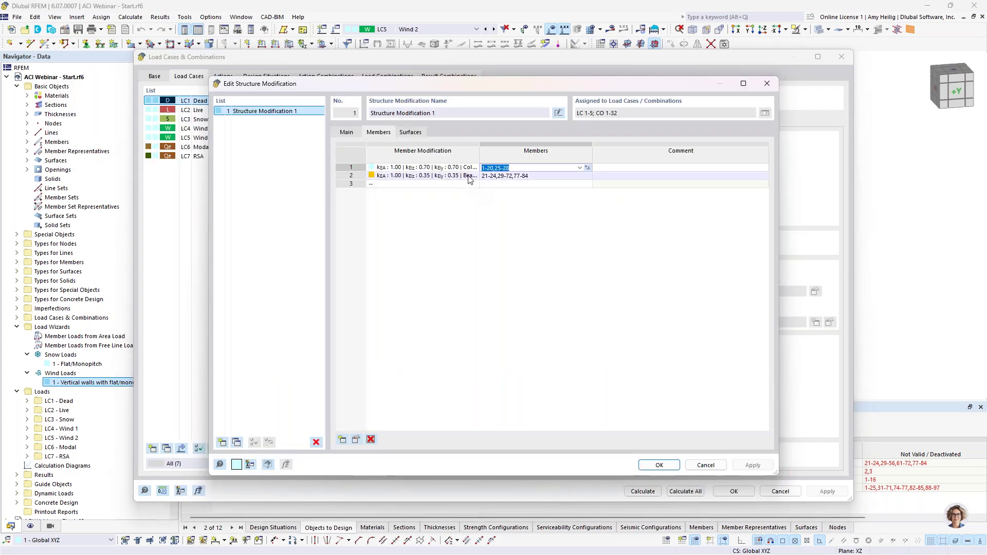
{"action": "left_click", "coordinate": [469, 176]}
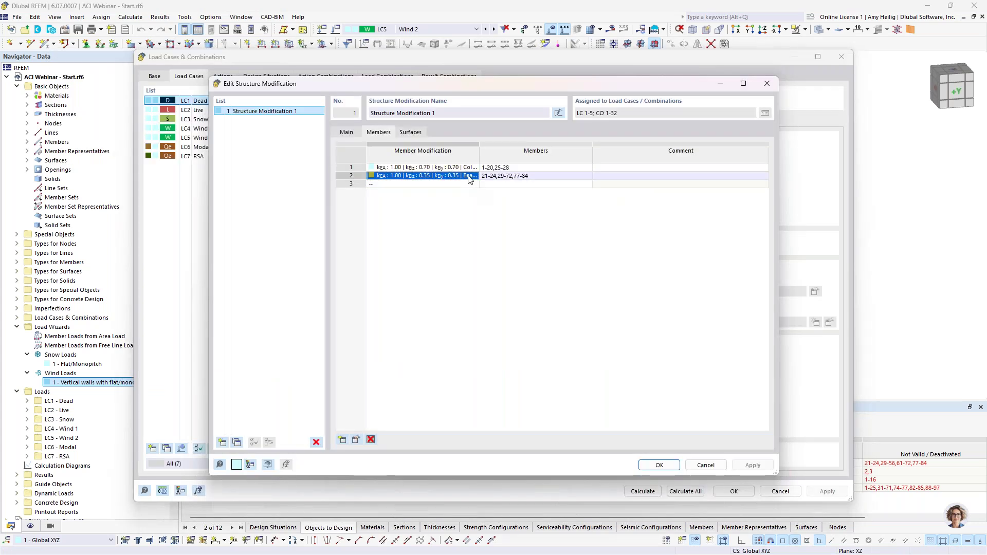
{"action": "left_click", "coordinate": [474, 178]}
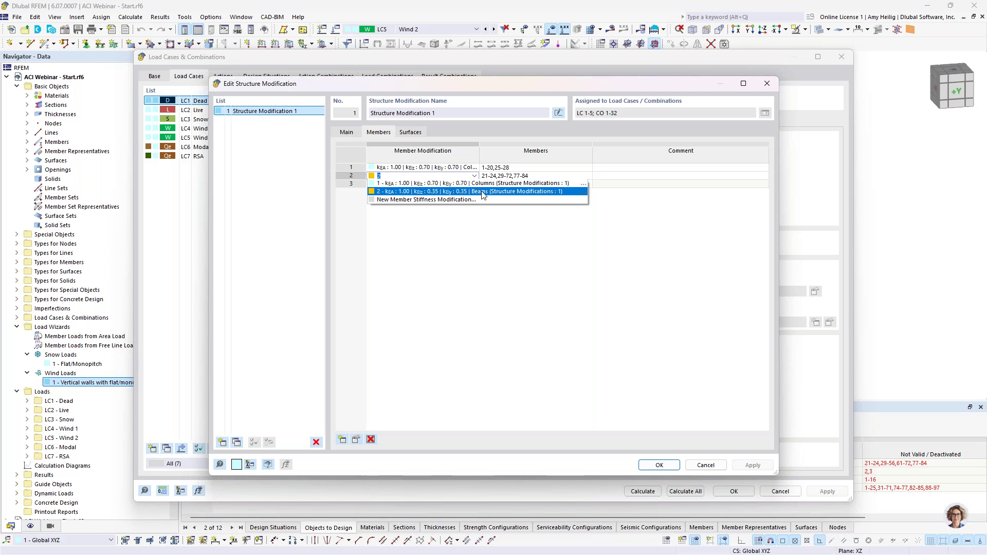
{"action": "left_click", "coordinate": [483, 192]}
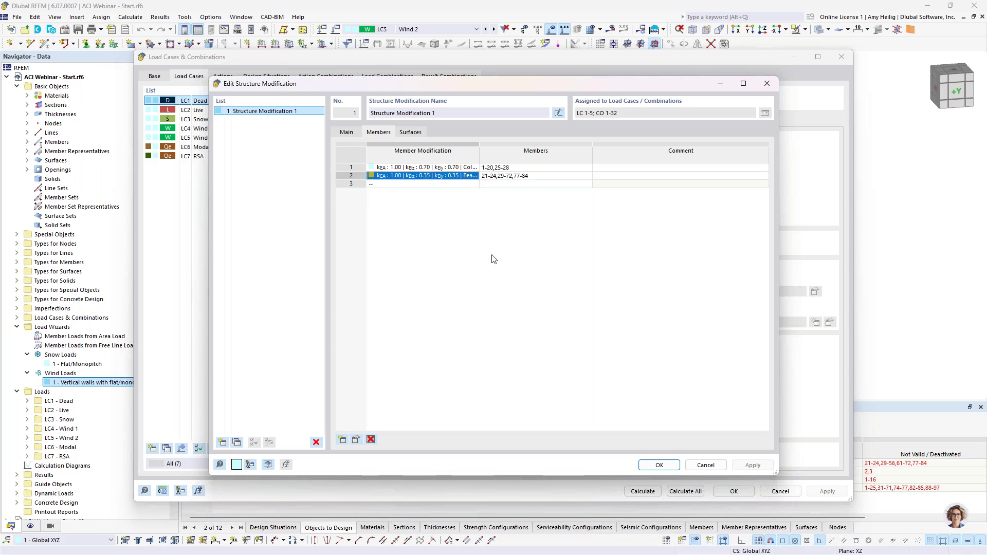
Step: Review the surface stiffness modification for uncracked walls with its modification and component types, and close the structure modification without changes
{"action": "left_click", "coordinate": [410, 132]}
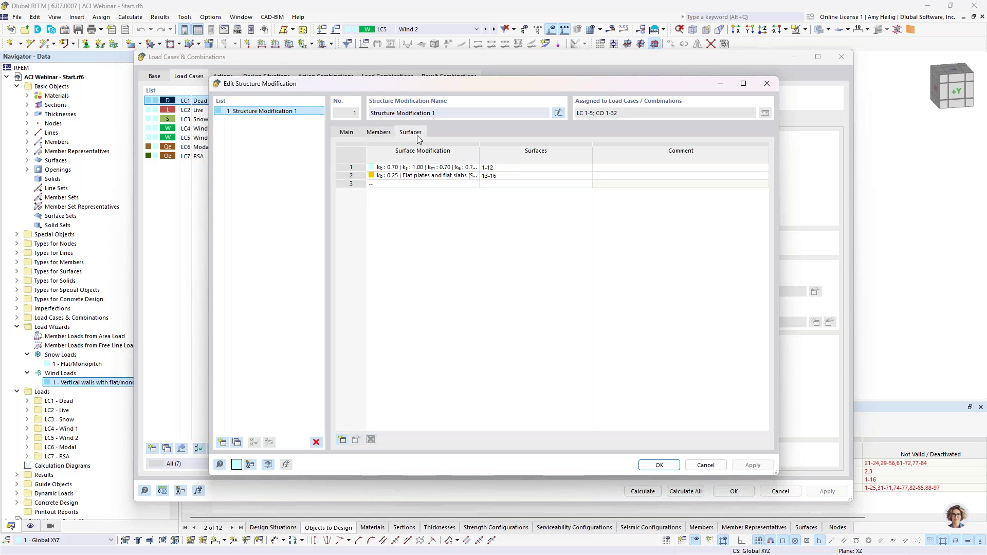
{"action": "left_click", "coordinate": [475, 168]}
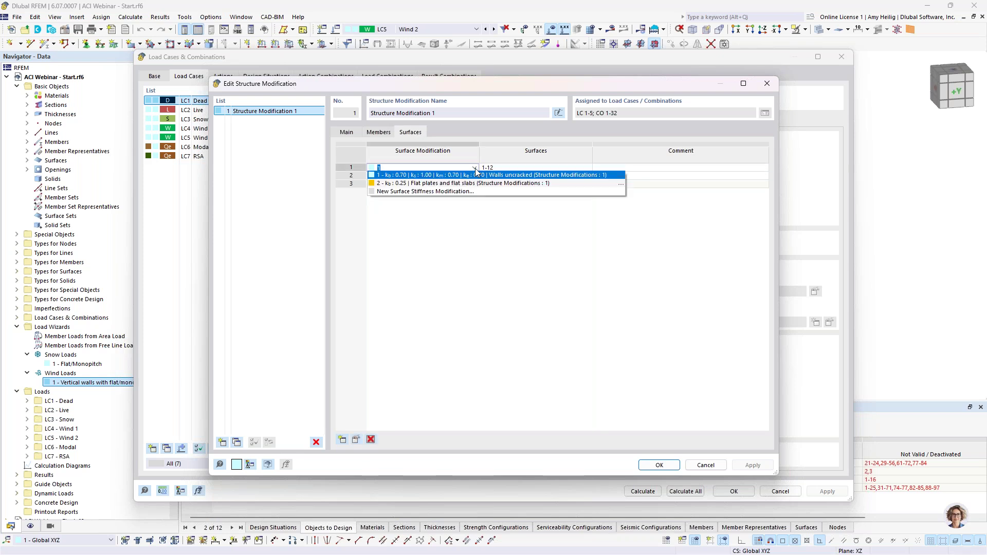
{"action": "left_click", "coordinate": [621, 175]}
{"action": "left_click", "coordinate": [495, 149]}
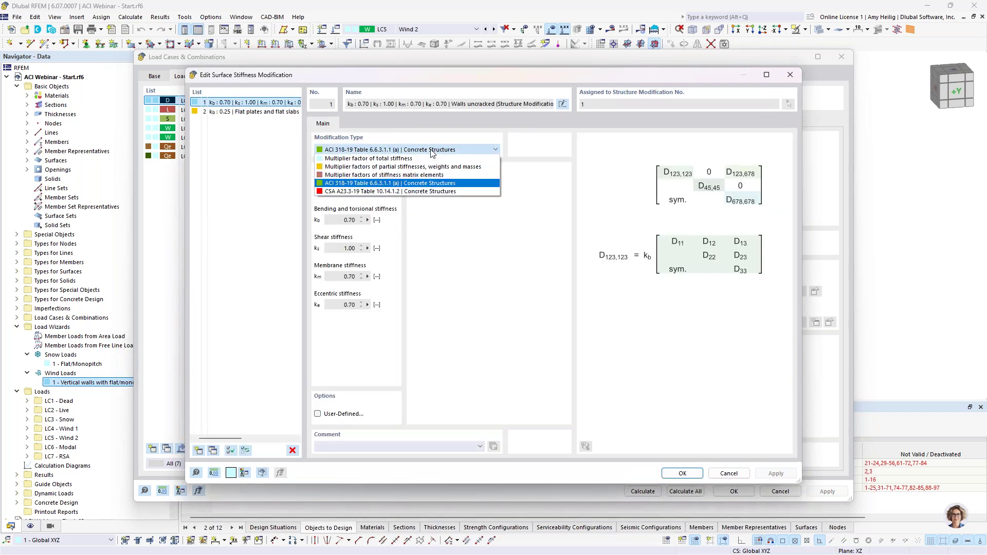
{"action": "left_click", "coordinate": [396, 183]}
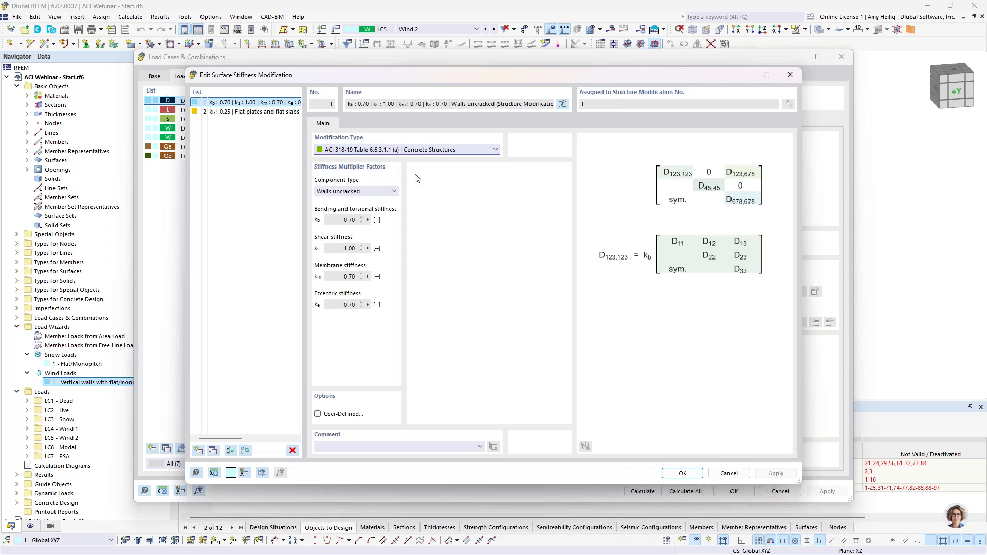
{"action": "left_click", "coordinate": [363, 192]}
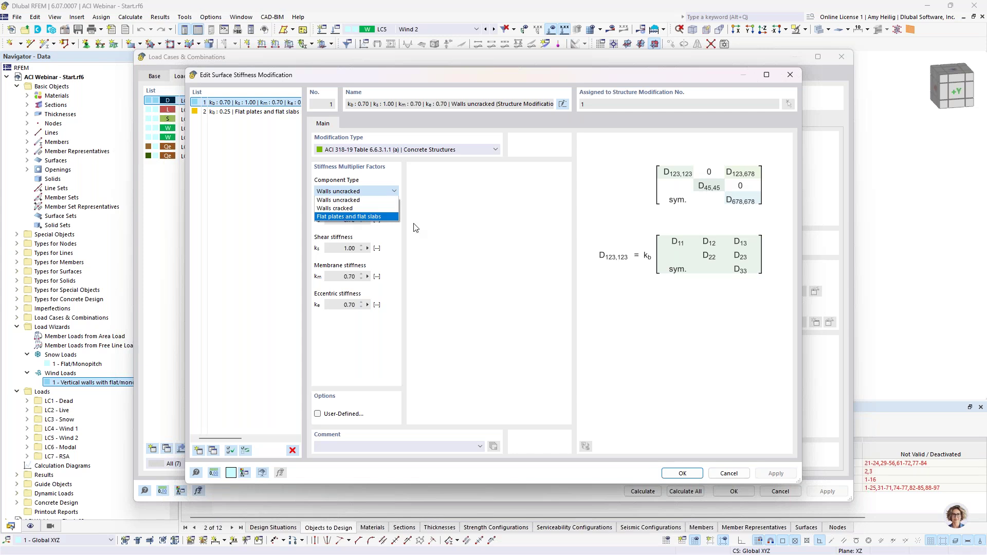
{"action": "left_click", "coordinate": [458, 237]}
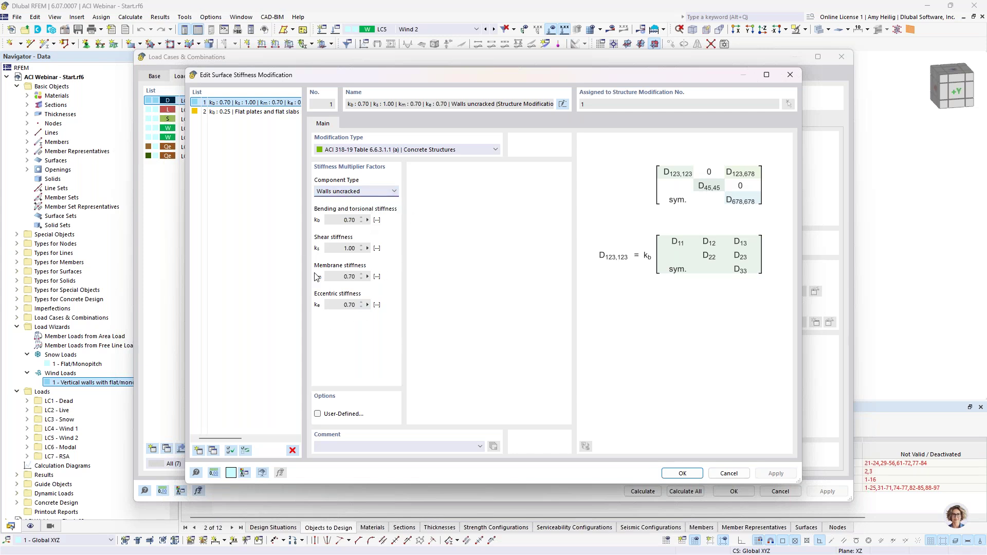
{"action": "left_click", "coordinate": [729, 474]}
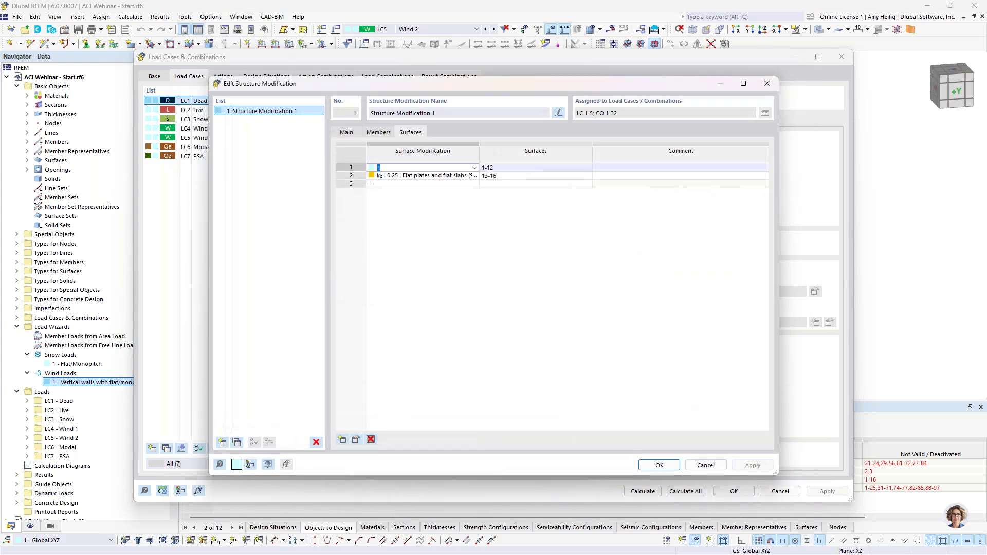
{"action": "left_click", "coordinate": [705, 465]}
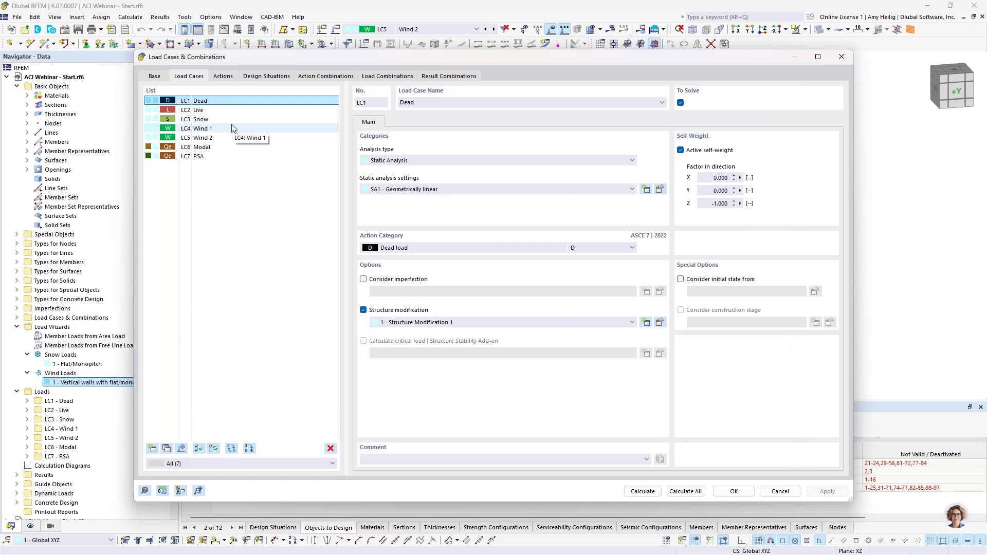
Step: Review the combination wizard settings of design situation DS1, including its structure modification, and close the wizard without changes
{"action": "left_click", "coordinate": [274, 77]}
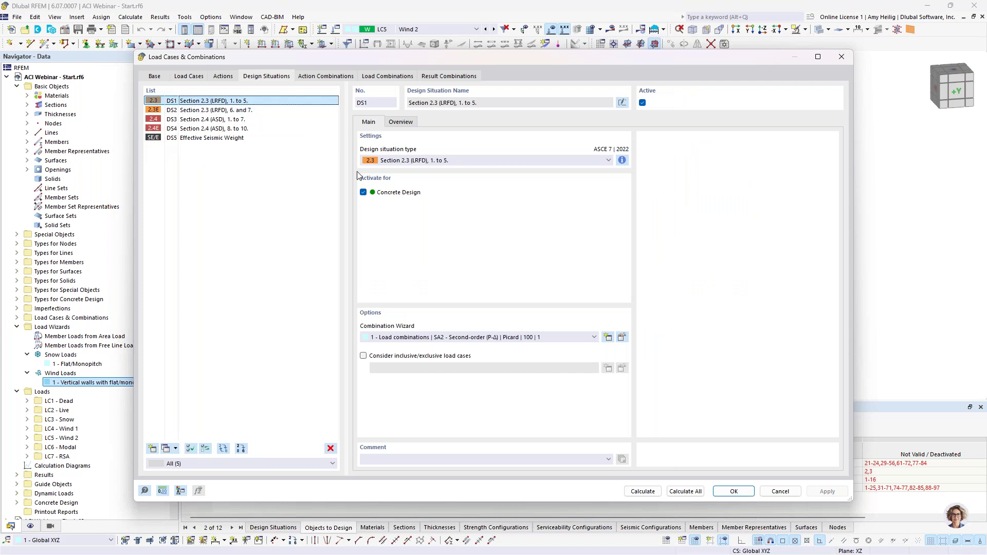
{"action": "left_click", "coordinate": [623, 337]}
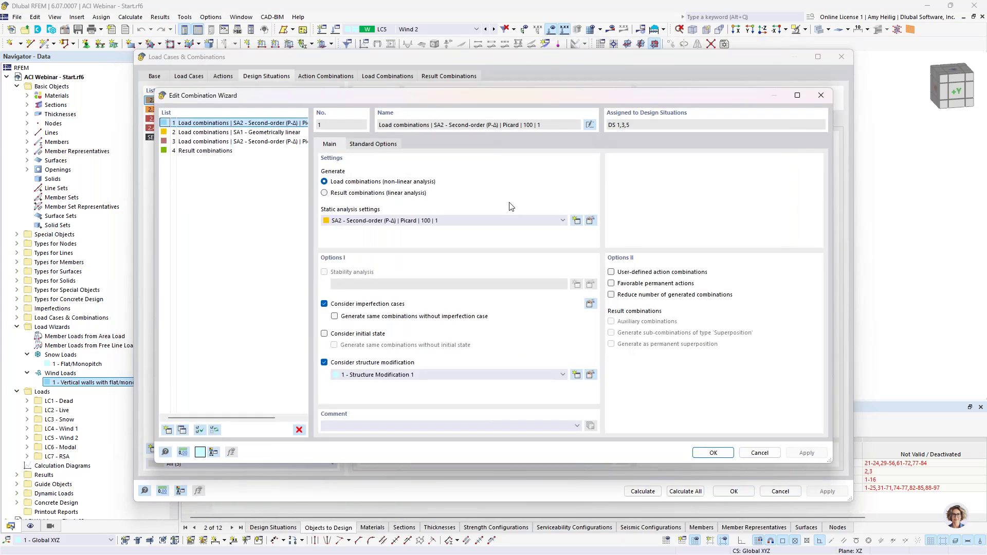
{"action": "left_click", "coordinate": [758, 453]}
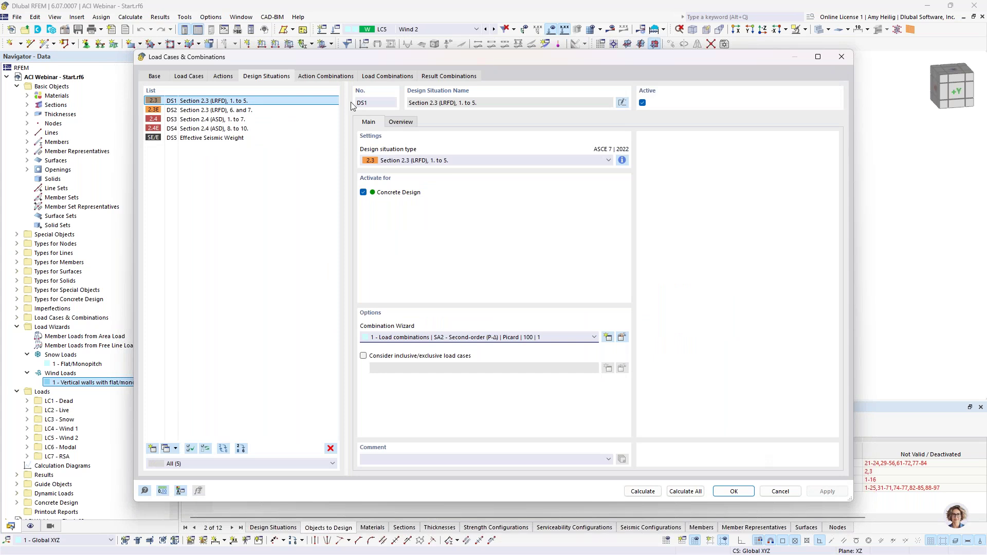
Step: Review the structure modification assigned to load combinations CO1 through CO4, and close the load cases and combinations without changes
{"action": "left_click", "coordinate": [372, 77]}
{"action": "key", "text": "Down"}
{"action": "key", "text": "Down"}
{"action": "key", "text": "Down"}
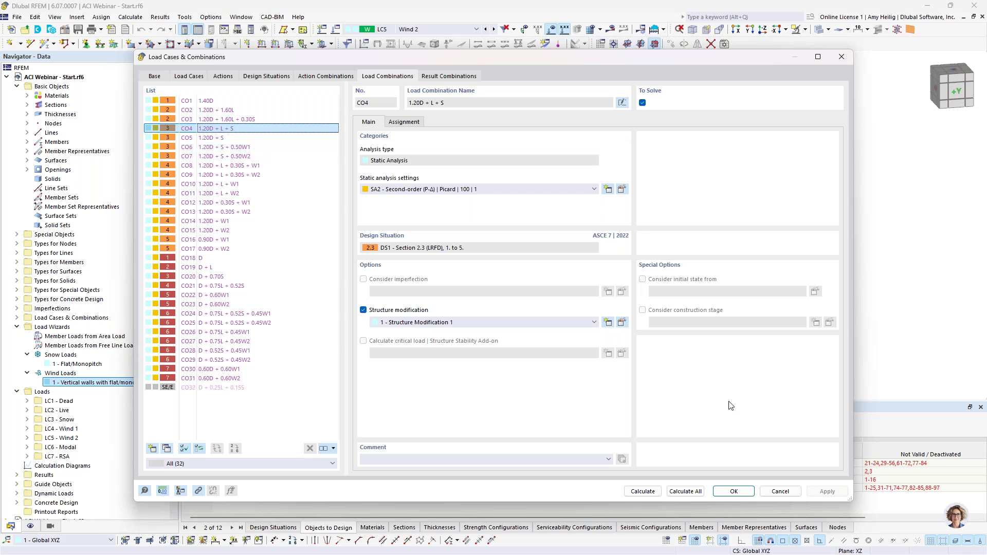
{"action": "left_click", "coordinate": [780, 492]}
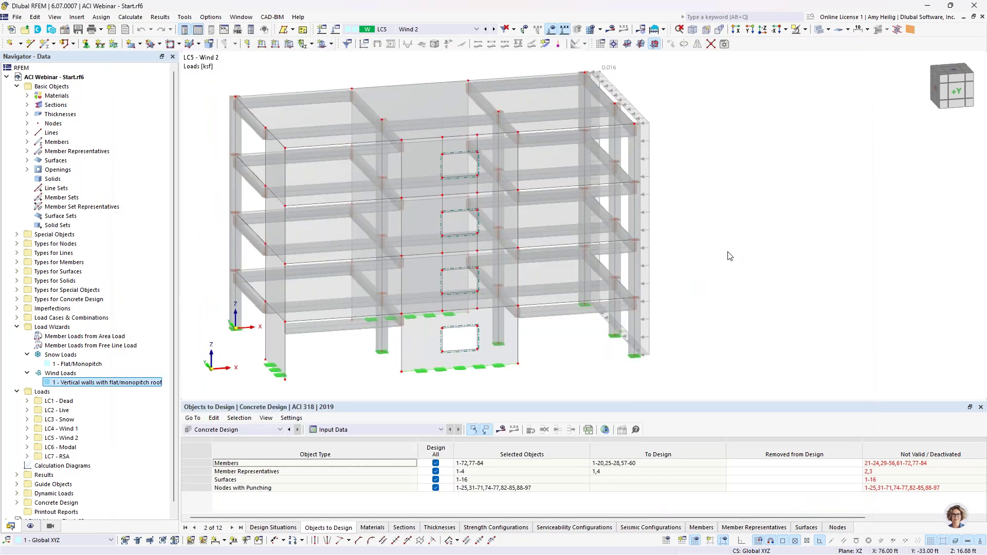
Step: Hide the loads in the model view and enlarge the Concrete Design input table
{"action": "left_click", "coordinate": [551, 34]}
{"action": "middle_click_drag", "start_coordinate": [765, 268], "coordinate": [716, 249], "text": "ctrl"}
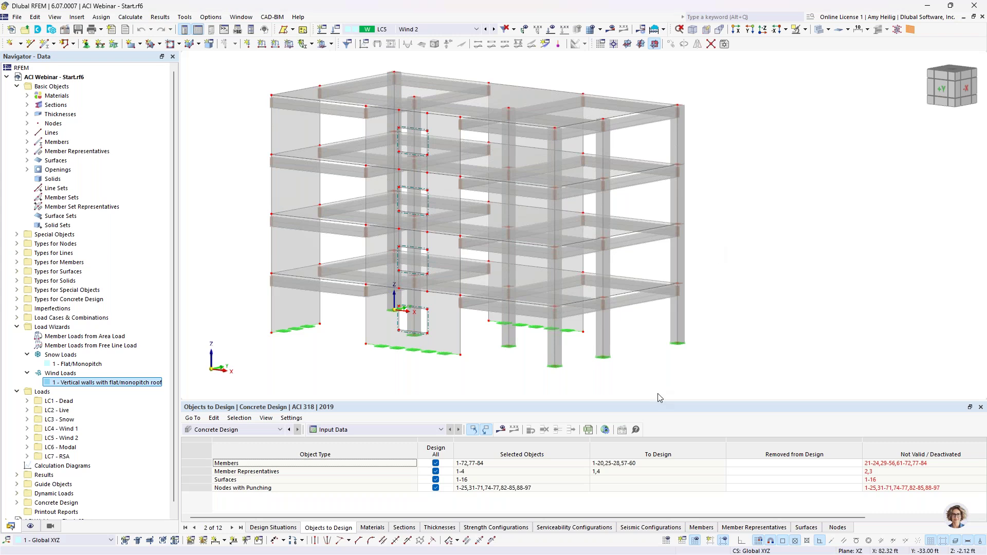
{"action": "scroll", "coordinate": [678, 361], "scroll_direction": "down", "scroll_amount": 2}
{"action": "middle_click_drag", "start_coordinate": [678, 361], "coordinate": [705, 336]}
{"action": "left_click_drag", "start_coordinate": [237, 403], "coordinate": [236, 358]}
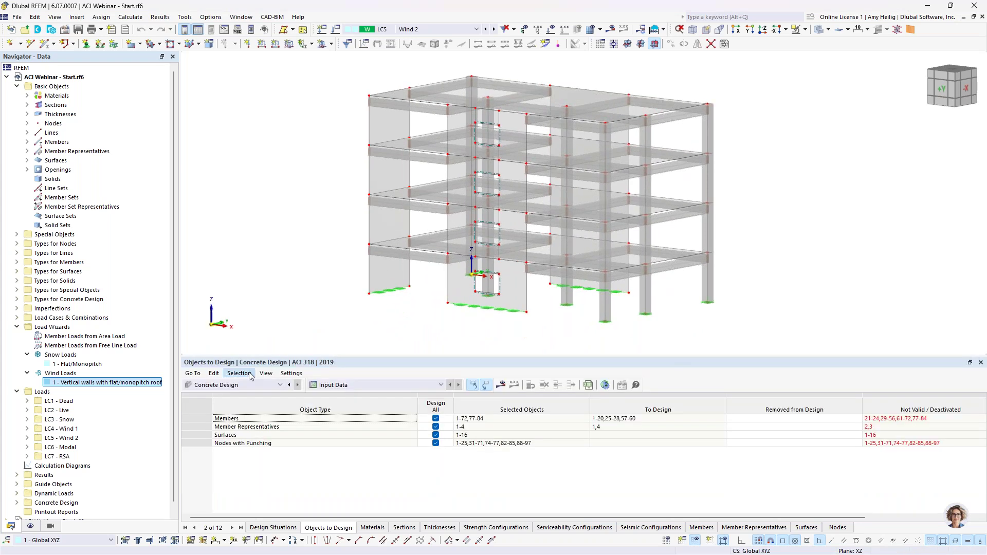
Step: Keep Concrete Design as the table category, review its ACI 318 global settings, and close them without changes
{"action": "left_click", "coordinate": [238, 385]}
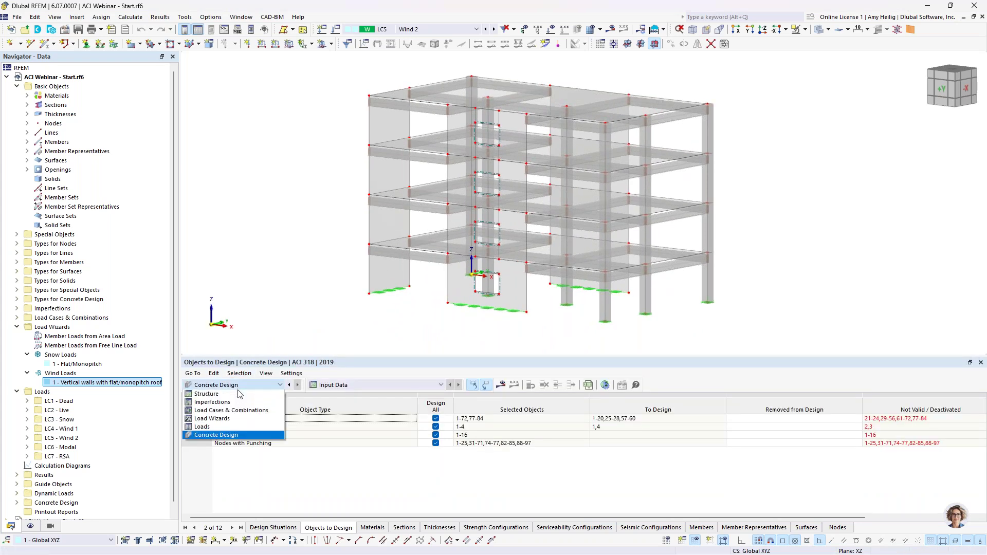
{"action": "left_click", "coordinate": [239, 436]}
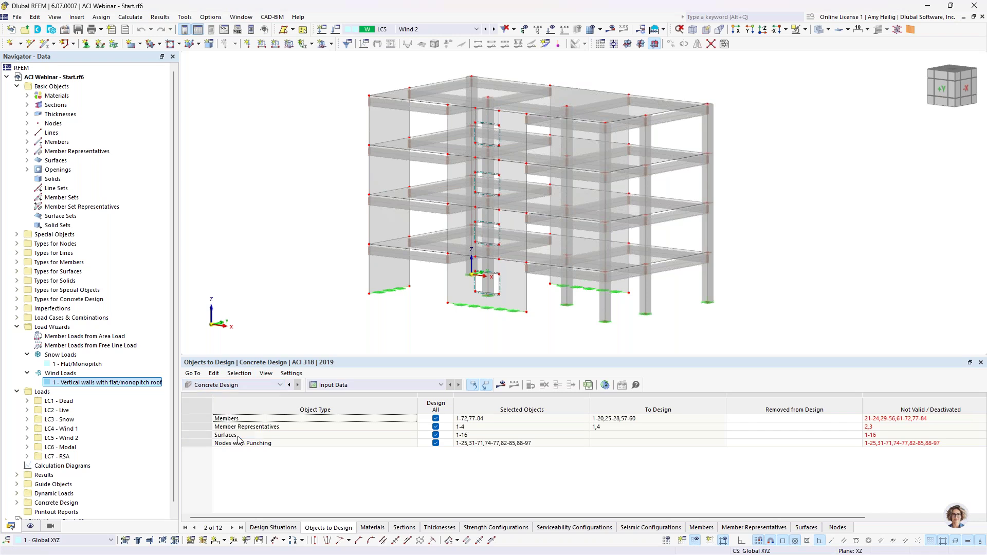
{"action": "left_click", "coordinate": [606, 386]}
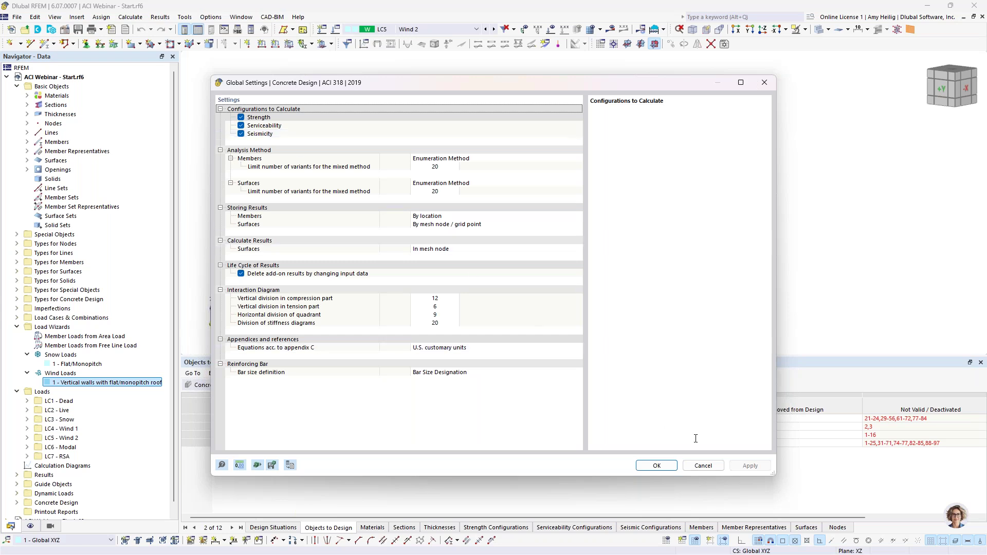
{"action": "left_click", "coordinate": [703, 466]}
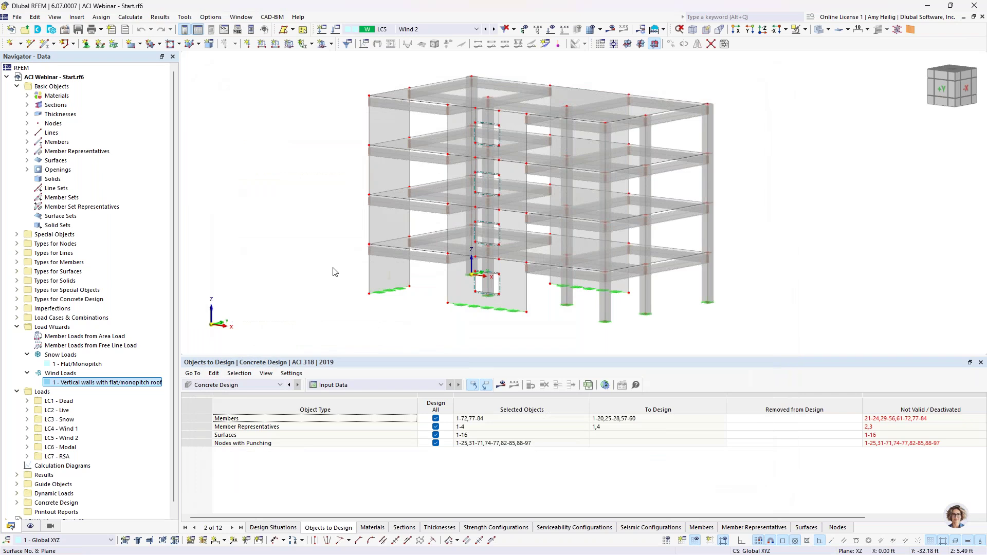
Step: Switch the concrete design properties of column member 8 off and on again, and cancel the member edit
{"action": "left_click", "coordinate": [17, 327]}
{"action": "middle_click_drag", "start_coordinate": [721, 307], "coordinate": [663, 299]}
{"action": "scroll", "coordinate": [674, 287], "scroll_direction": "up", "scroll_amount": 1}
{"action": "scroll", "coordinate": [677, 290], "scroll_direction": "up", "scroll_amount": 2}
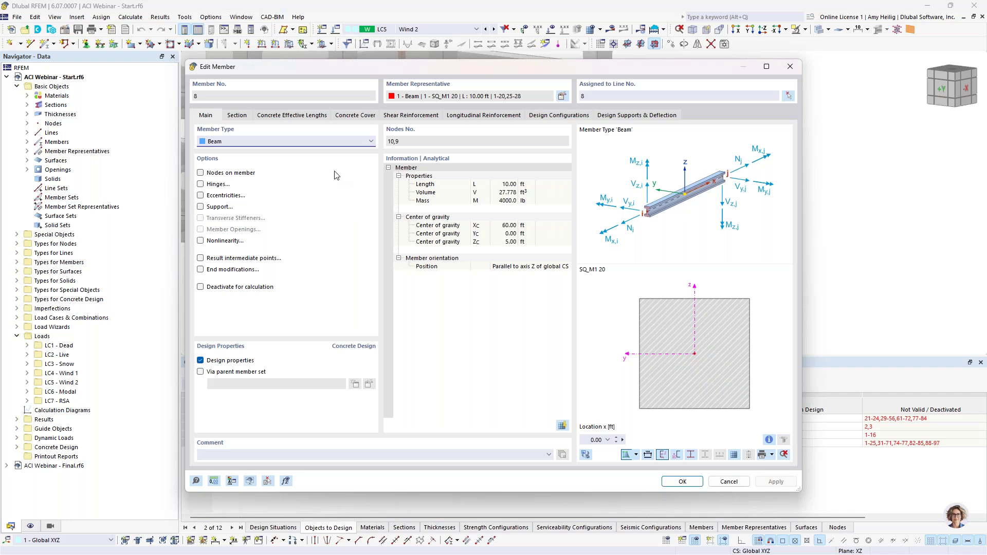
{"action": "left_click", "coordinate": [230, 359]}
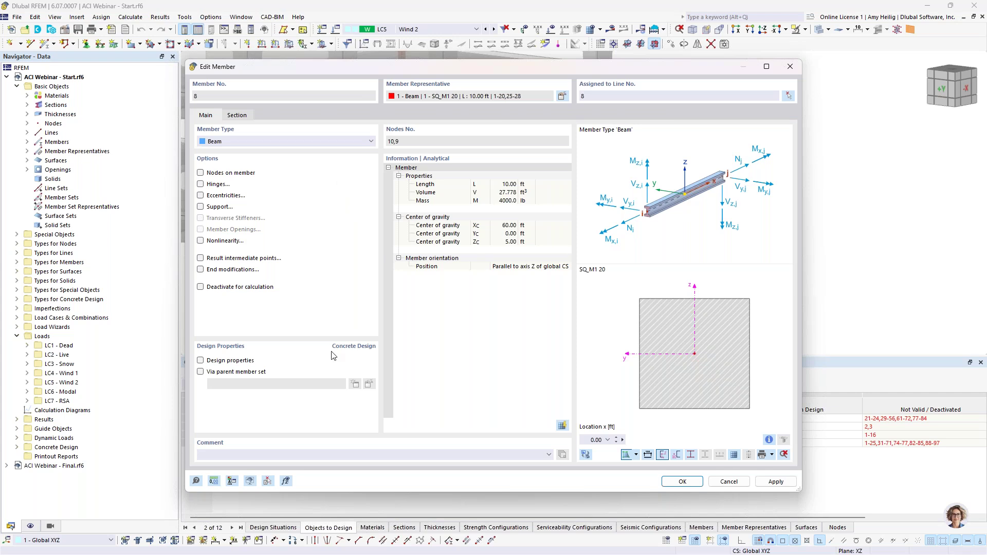
{"action": "left_click", "coordinate": [255, 360]}
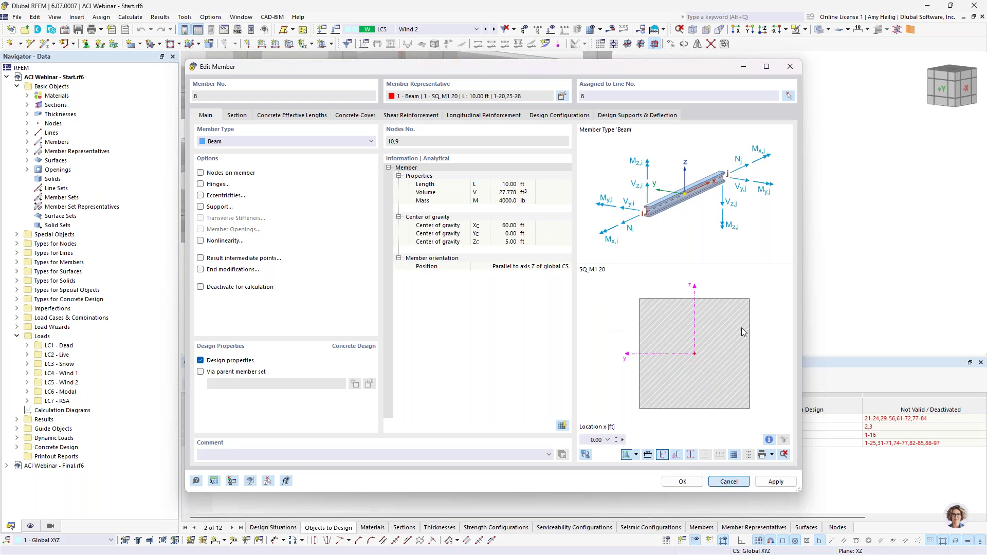
{"action": "left_click", "coordinate": [727, 481]}
Step: Show the member representatives in the model, switch the model display to wireframe, and return to the model data tree
{"action": "scroll", "coordinate": [712, 250], "scroll_direction": "down", "scroll_amount": 5}
{"action": "middle_click_drag", "start_coordinate": [719, 244], "coordinate": [692, 253]}
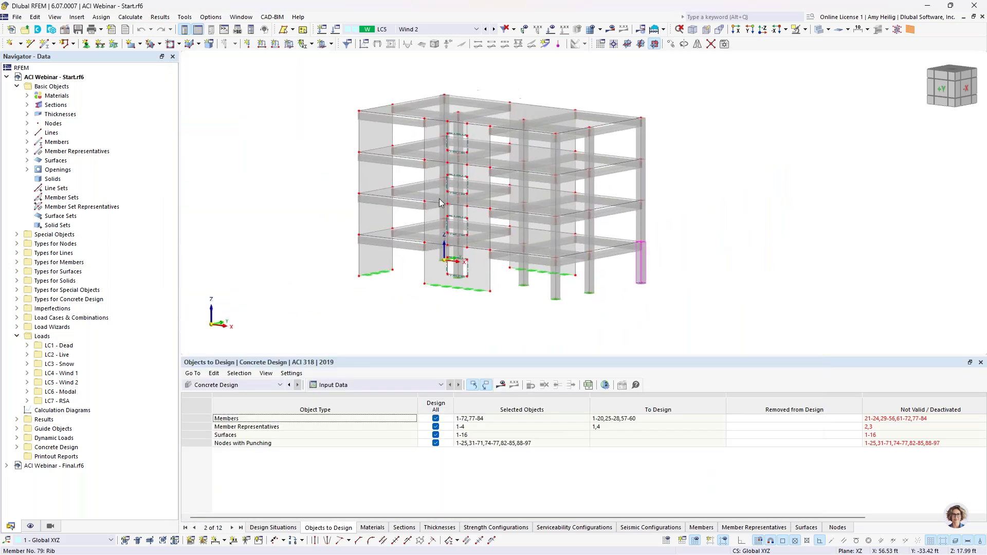
{"action": "left_click", "coordinate": [30, 525]}
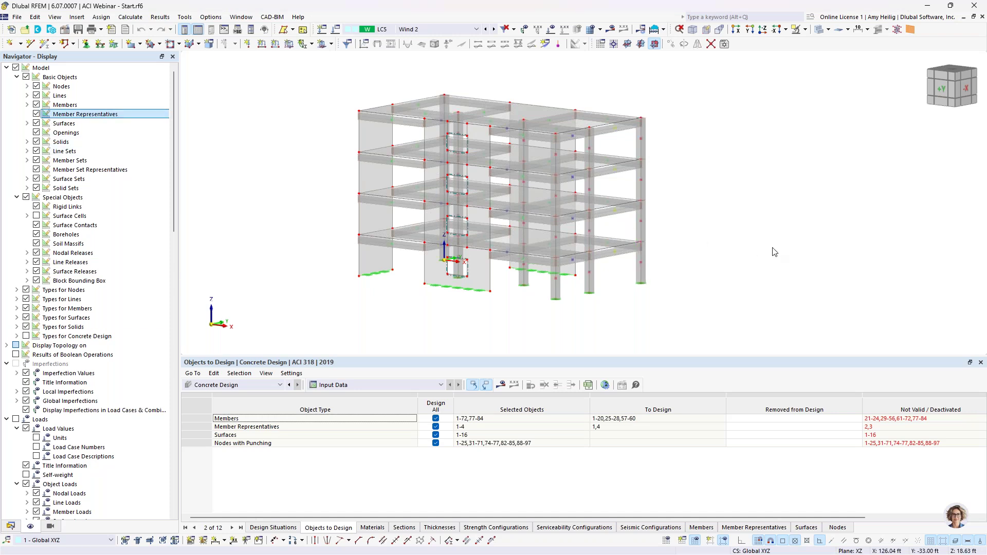
{"action": "left_click", "coordinate": [819, 29]}
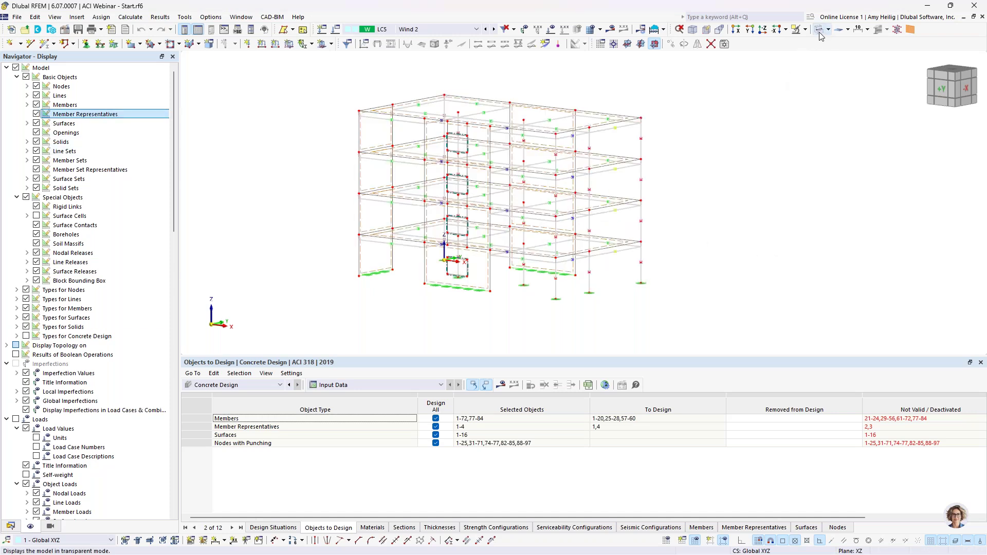
{"action": "left_click", "coordinate": [11, 526]}
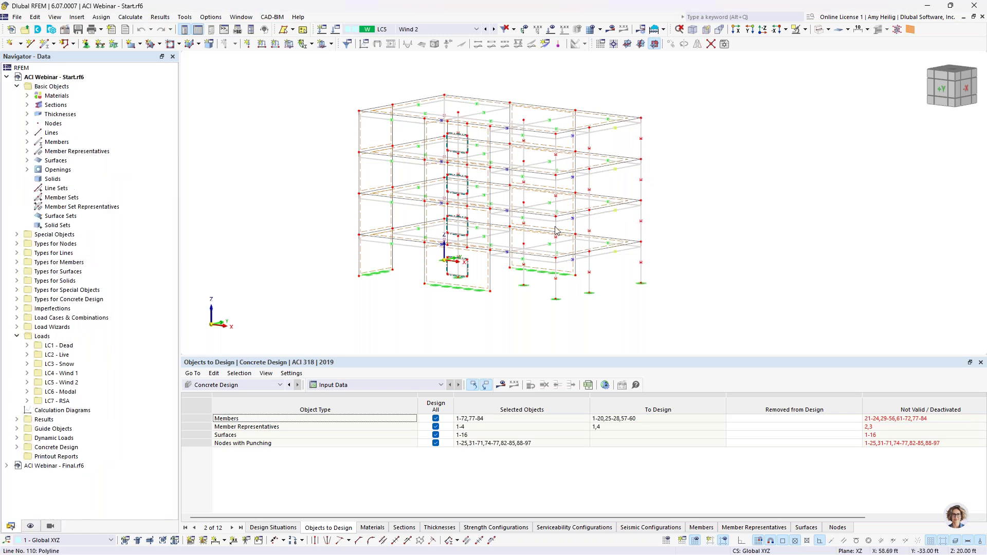
Step: Highlight the columns of member representative 1 (Beam, SQ_M1 20) in the model and open that representative for editing
{"action": "left_click", "coordinate": [27, 152]}
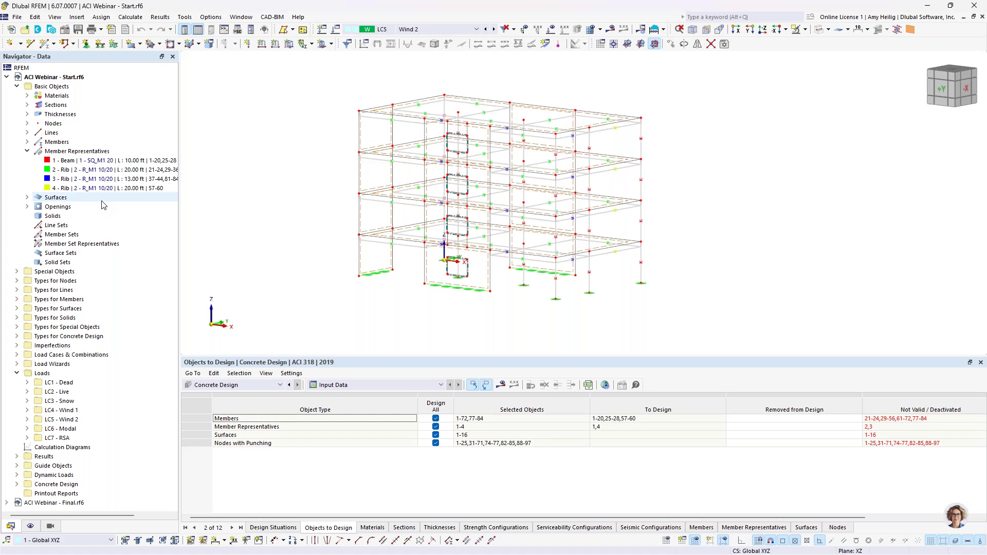
{"action": "left_click", "coordinate": [61, 164]}
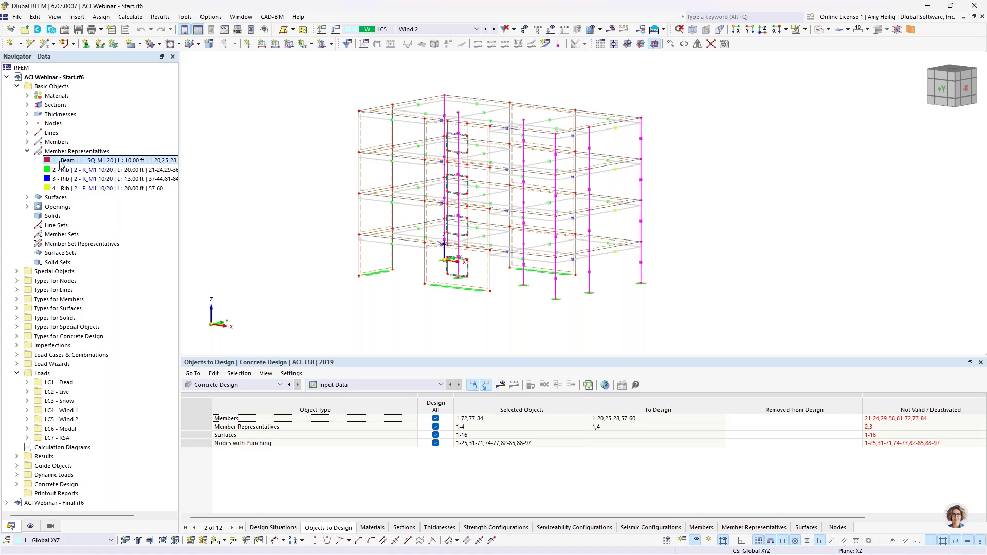
{"action": "double_click", "coordinate": [61, 163]}
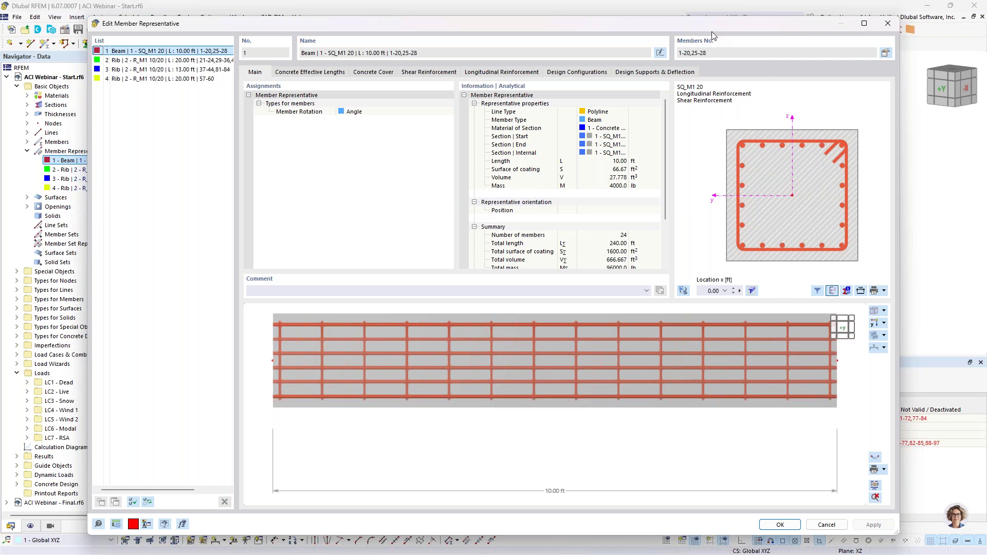
{"action": "mouse_move", "coordinate": [710, 23]}
{"action": "left_mouse_down"}
{"action": "mouse_move", "coordinate": [663, 262]}
{"action": "mouse_move", "coordinate": [671, 345]}
{"action": "mouse_move", "coordinate": [714, 156]}
{"action": "mouse_move", "coordinate": [717, 17]}
{"action": "mouse_move", "coordinate": [723, 27]}
{"action": "left_mouse_up"}
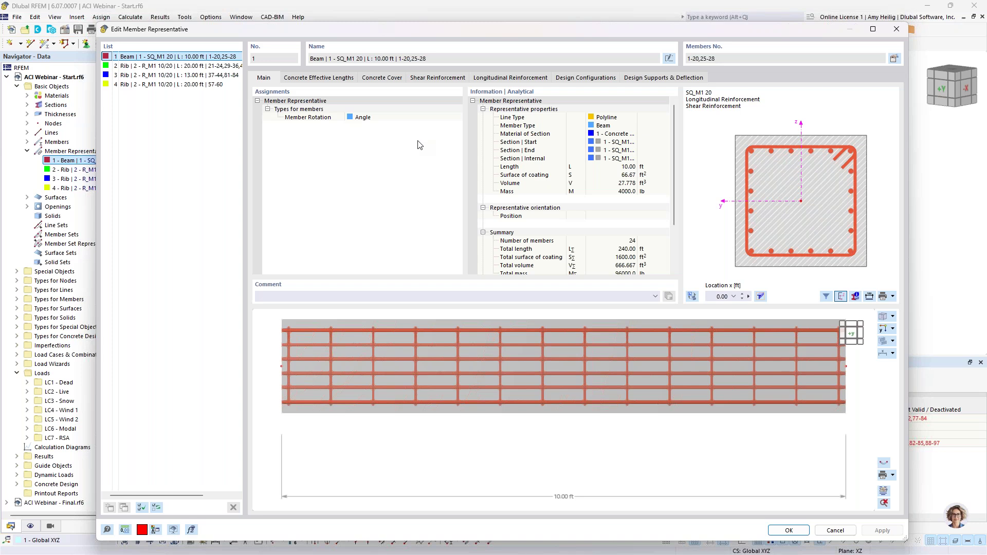
Step: Review the concrete effective length assignment and the concrete cover of the column member representative with its 3D reinforcement preview
{"action": "left_click", "coordinate": [335, 81]}
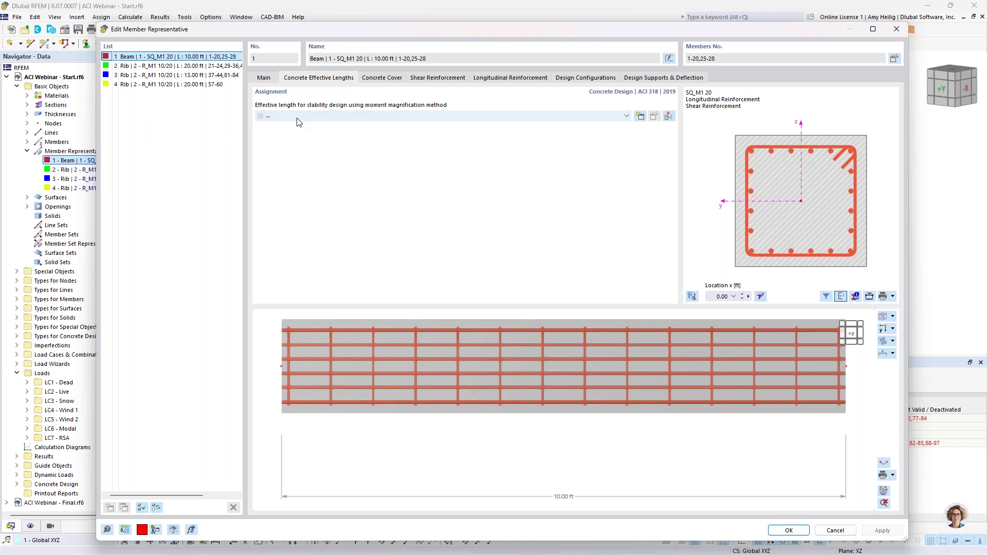
{"action": "left_click", "coordinate": [389, 78]}
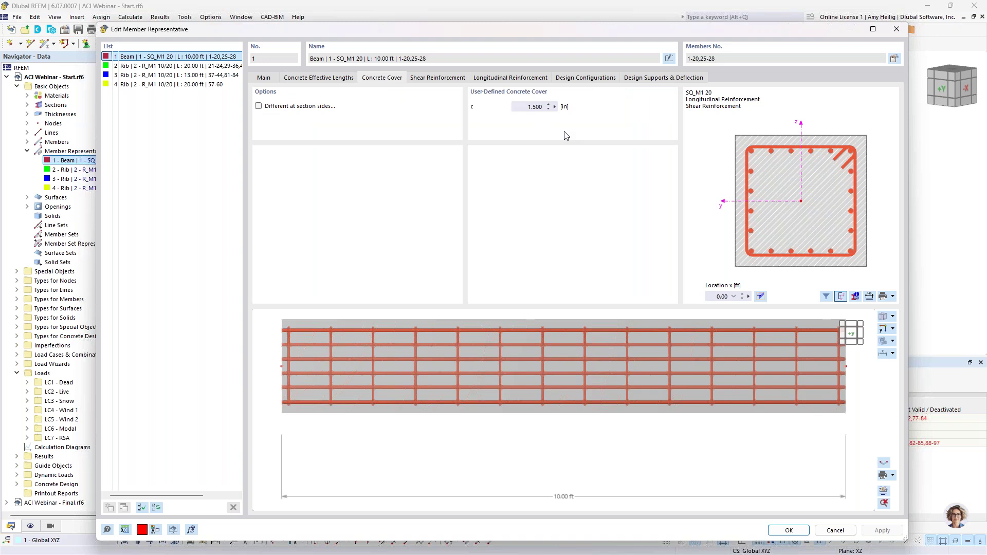
{"action": "middle_click_drag", "start_coordinate": [661, 365], "coordinate": [579, 390], "text": "ctrl"}
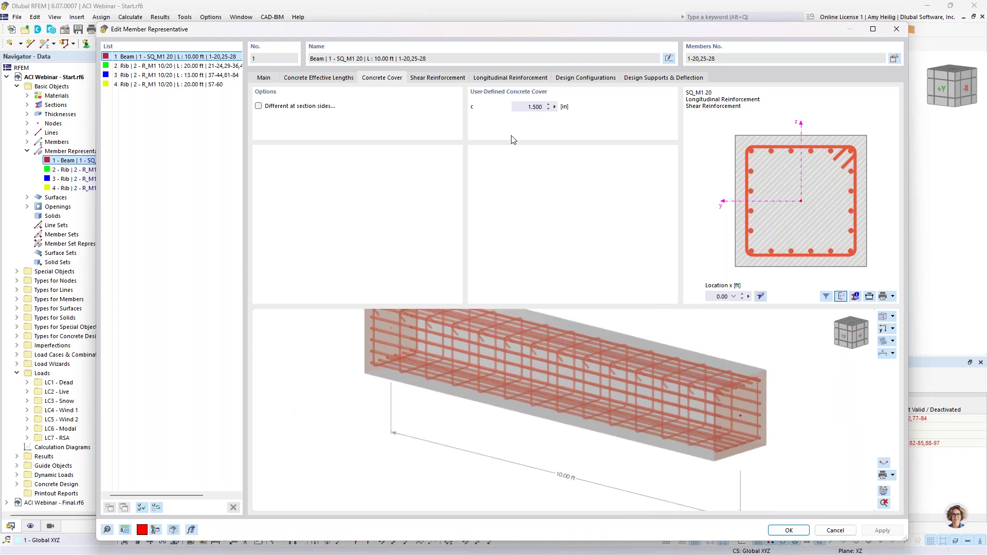
Step: Review the column representative's shear and longitudinal reinforcement parameters, including the available rebar types, keeping the rebar type Uniformly surrounding
{"action": "left_click", "coordinate": [436, 79]}
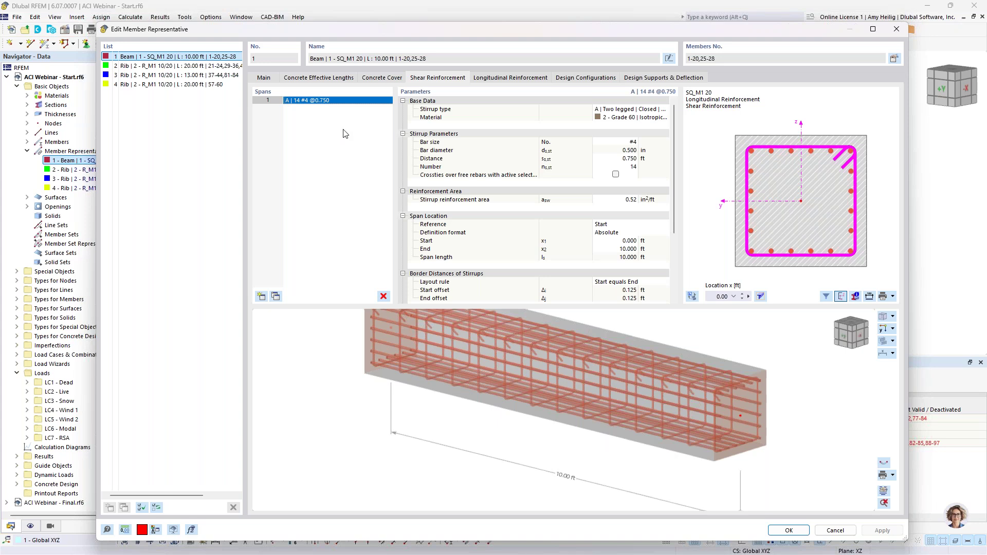
{"action": "left_click", "coordinate": [490, 79]}
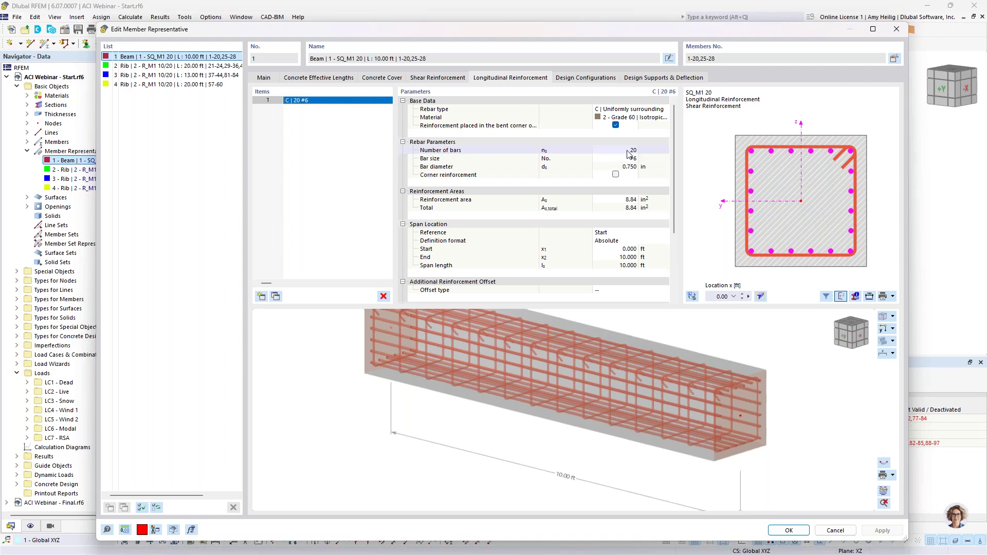
{"action": "left_click", "coordinate": [633, 109]}
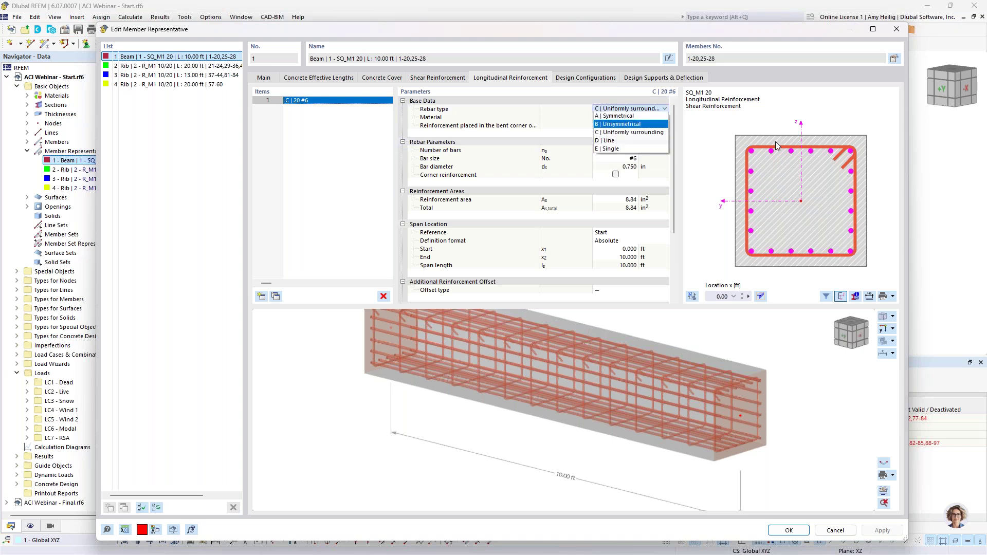
{"action": "left_click", "coordinate": [597, 185]}
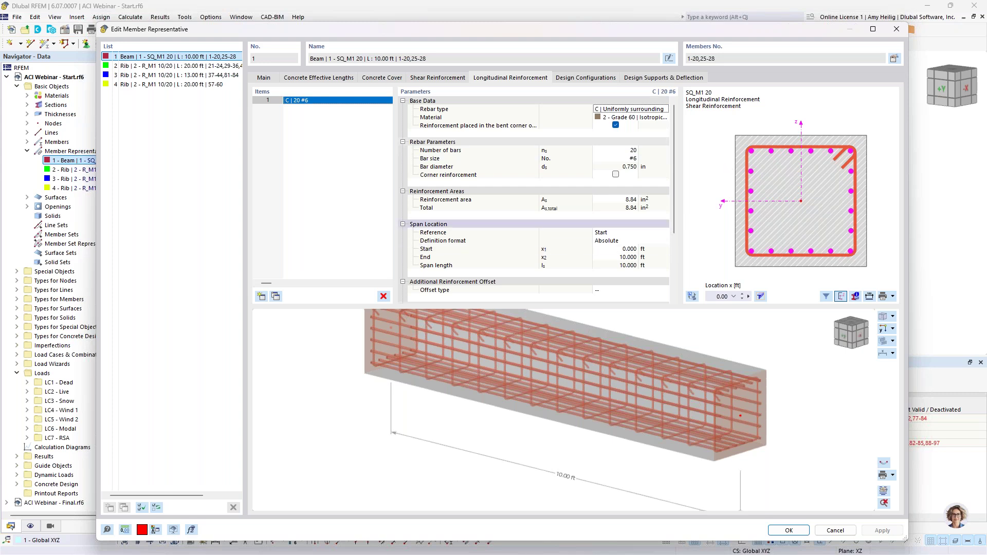
Step: Set the start anchorage of the column's longitudinal bars to Straight and inspect the bar ends in the 3D preview
{"action": "scroll", "coordinate": [531, 229], "scroll_direction": "down", "scroll_amount": 2}
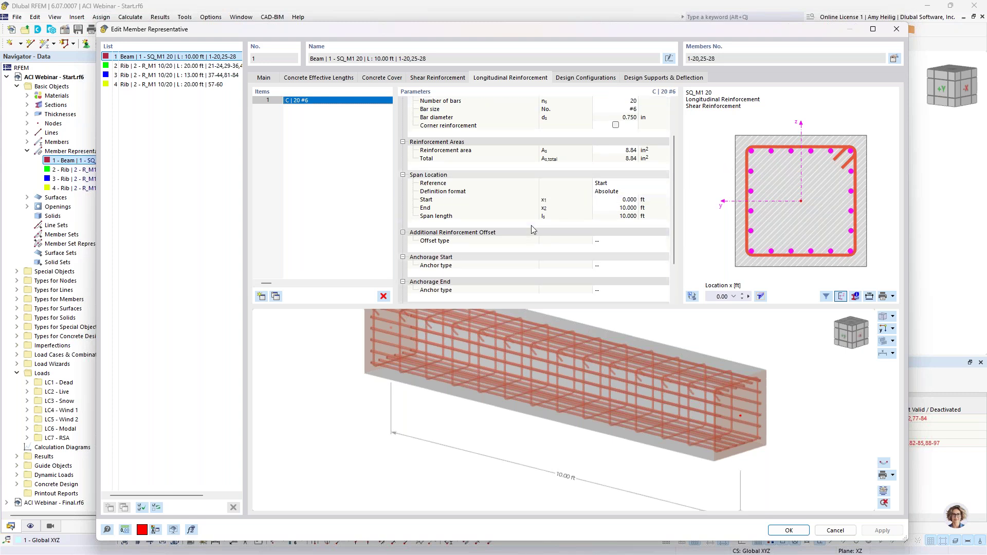
{"action": "scroll", "coordinate": [531, 230], "scroll_direction": "down", "scroll_amount": 1}
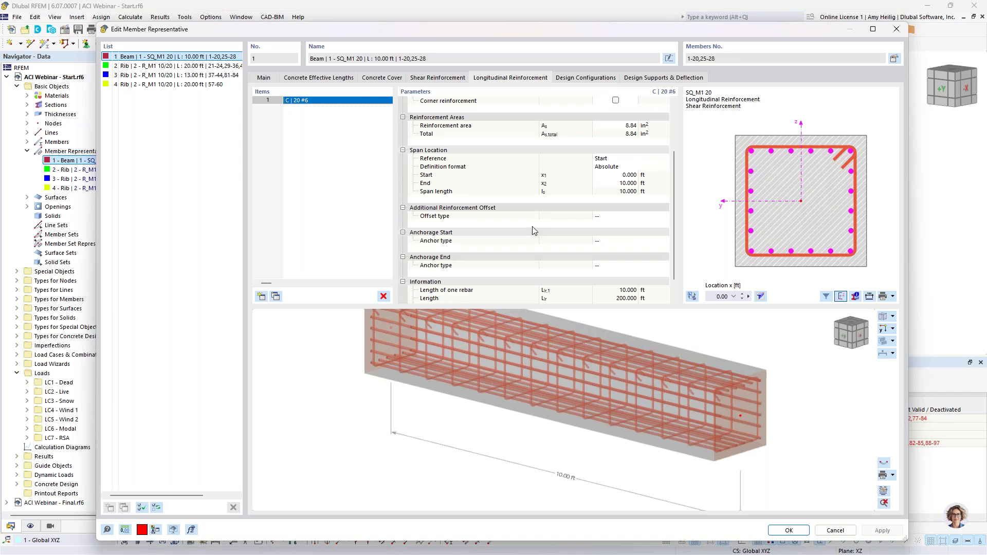
{"action": "left_click", "coordinate": [595, 241]}
{"action": "left_click", "coordinate": [599, 241]}
{"action": "left_click", "coordinate": [573, 279]}
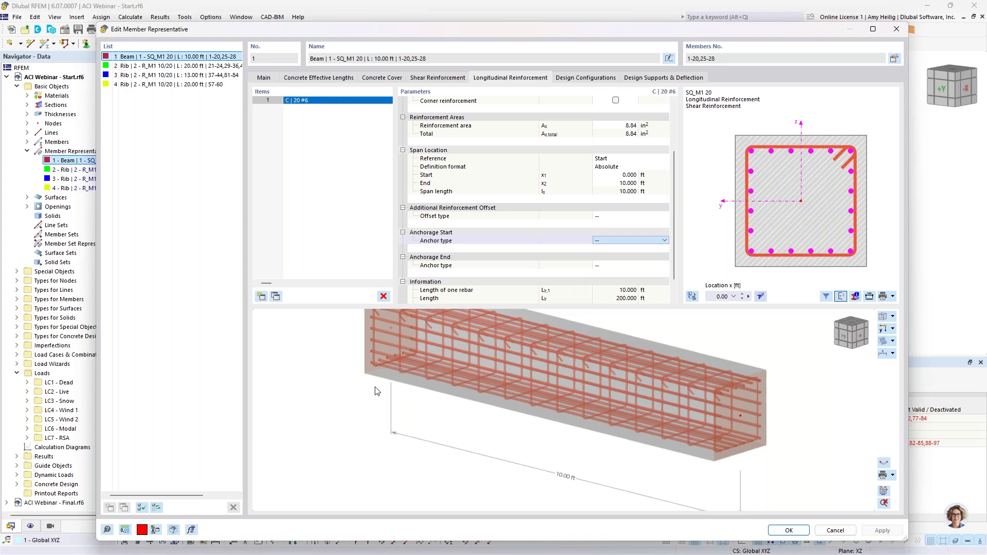
{"action": "middle_click_drag", "start_coordinate": [363, 392], "coordinate": [392, 428], "text": "ctrl"}
{"action": "middle_click_drag", "start_coordinate": [385, 381], "coordinate": [454, 451]}
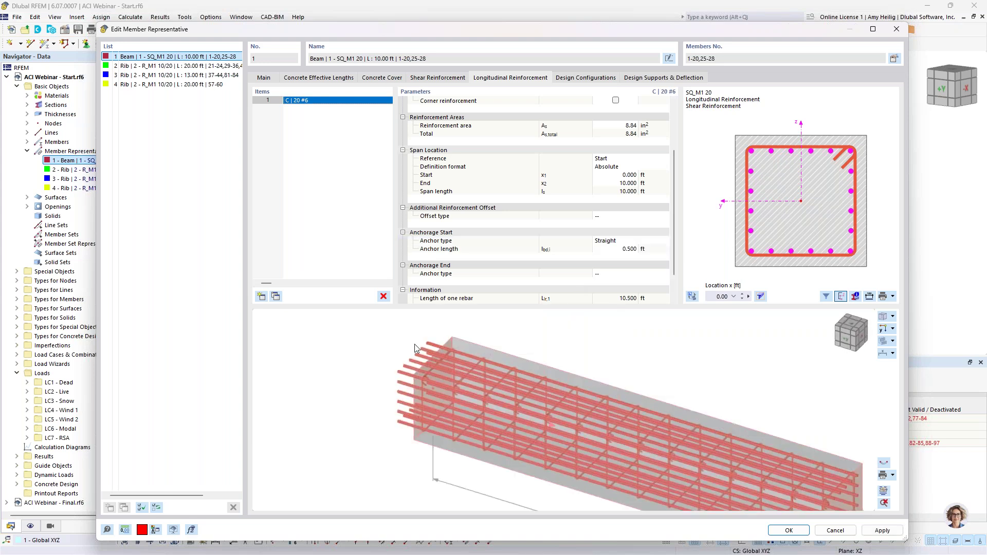
Step: Remove the start anchorage from the column's longitudinal bars by setting its anchor type to none, and check the bar ends in the 3D preview
{"action": "left_click", "coordinate": [632, 241]}
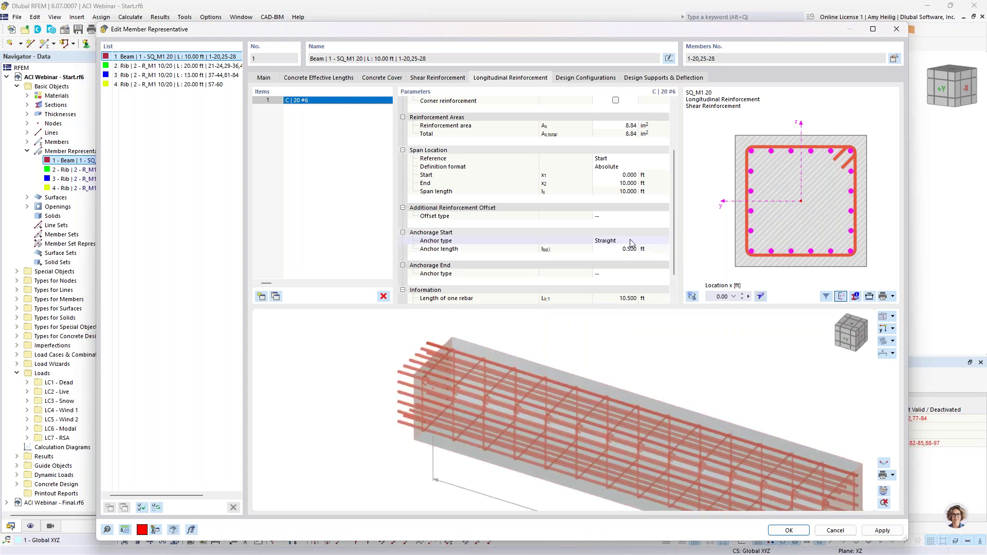
{"action": "left_click", "coordinate": [638, 242]}
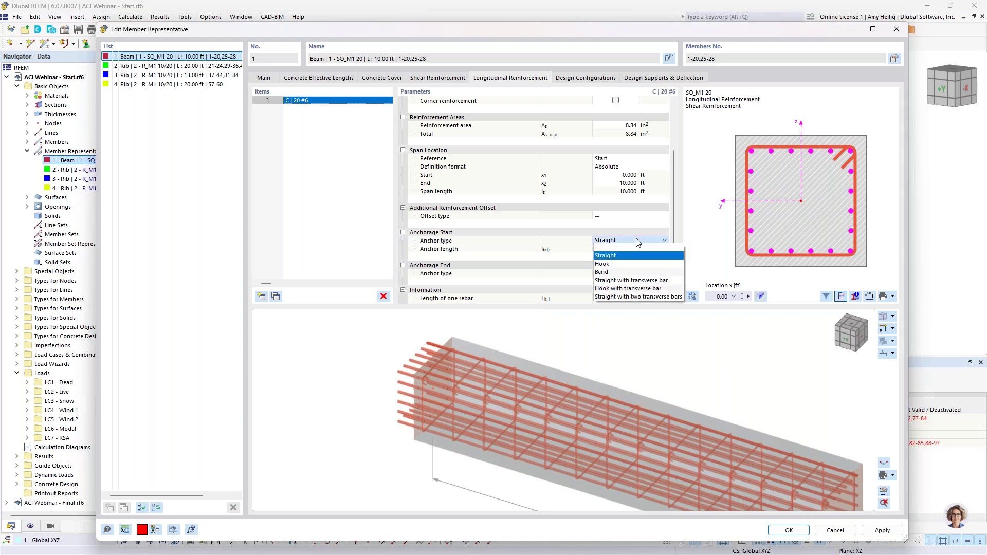
{"action": "left_click", "coordinate": [624, 250]}
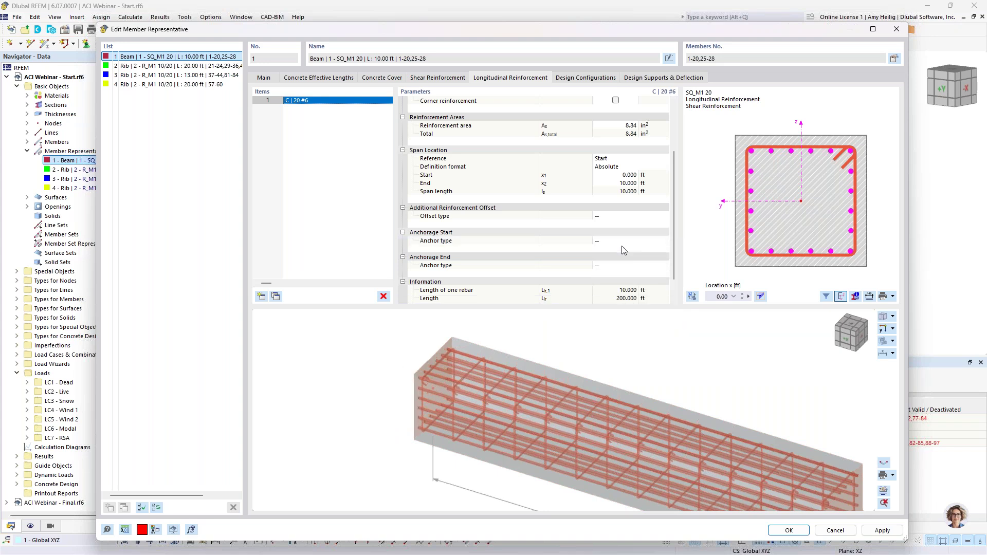
{"action": "scroll", "coordinate": [594, 411], "scroll_direction": "down", "scroll_amount": 1}
{"action": "middle_click_drag", "start_coordinate": [594, 411], "coordinate": [532, 368]}
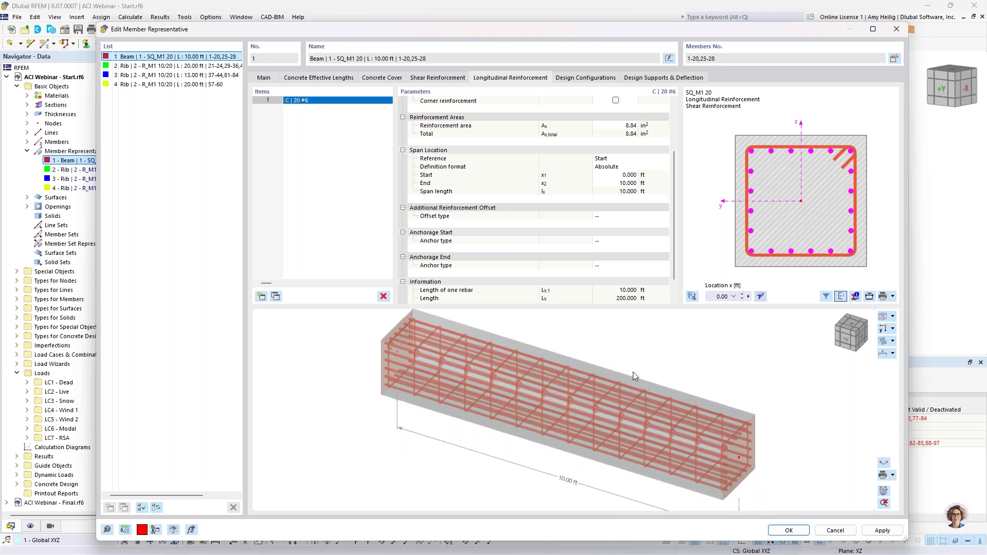
Step: Review the member design parameters in the column's default ACI 318-19 strength configuration, including the strength reduction factors, without changing them
{"action": "left_click", "coordinate": [586, 79]}
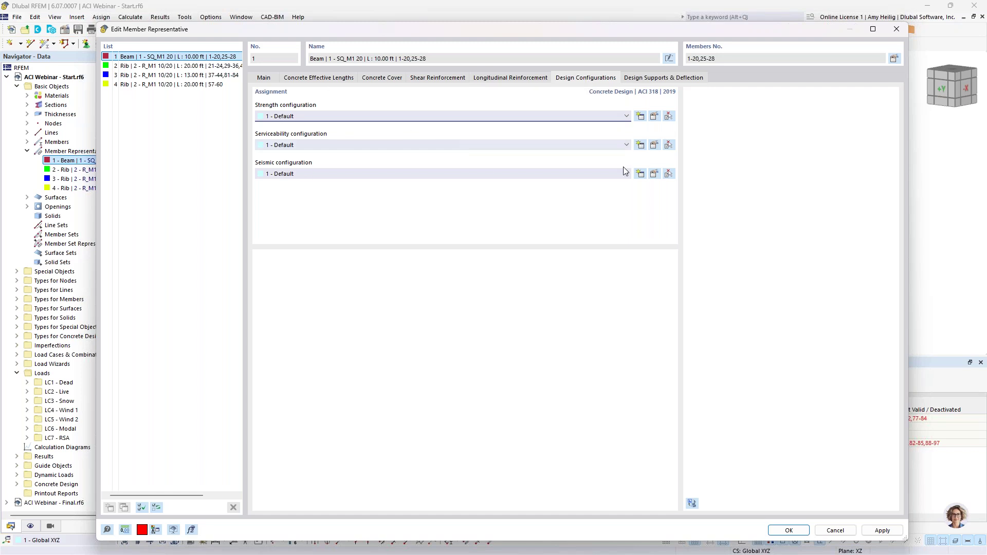
{"action": "left_click", "coordinate": [654, 116]}
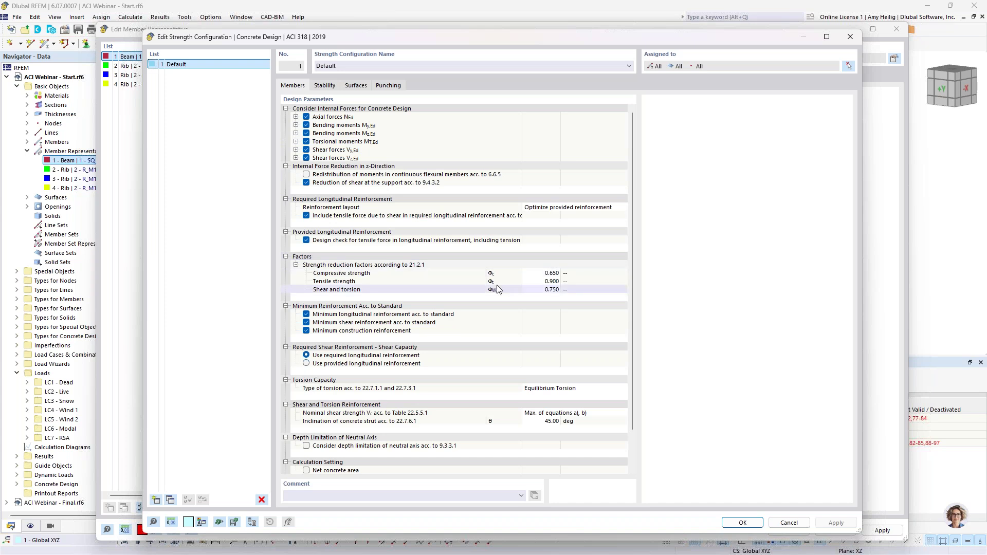
{"action": "scroll", "coordinate": [517, 321], "scroll_direction": "down", "scroll_amount": 1}
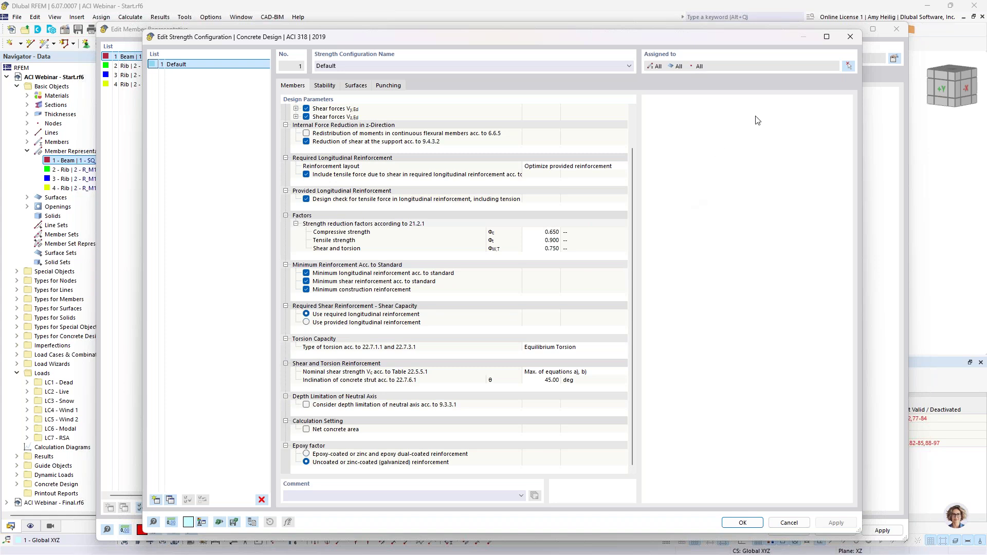
{"action": "left_click", "coordinate": [789, 523]}
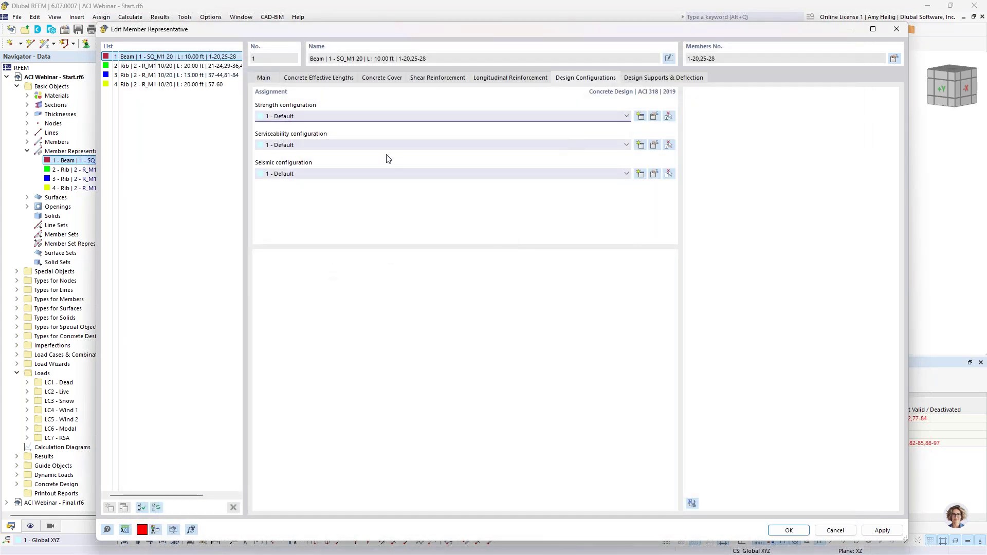
Step: Review the default serviceability configuration, comparing the ACI 435 material properties and Table 24.2.4.1.3 factor options for time-dependent deflections, and discard any changes
{"action": "left_click", "coordinate": [654, 145]}
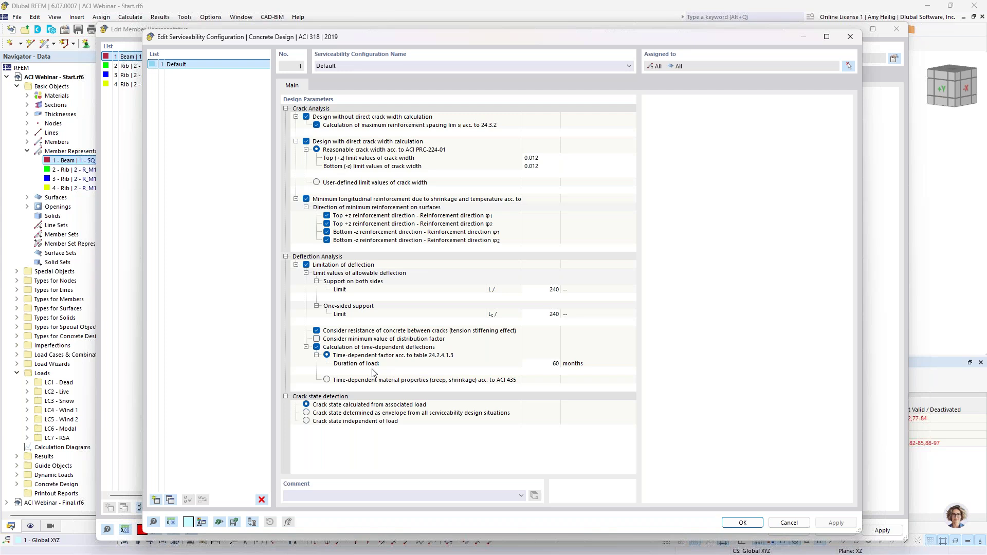
{"action": "left_click", "coordinate": [327, 380]}
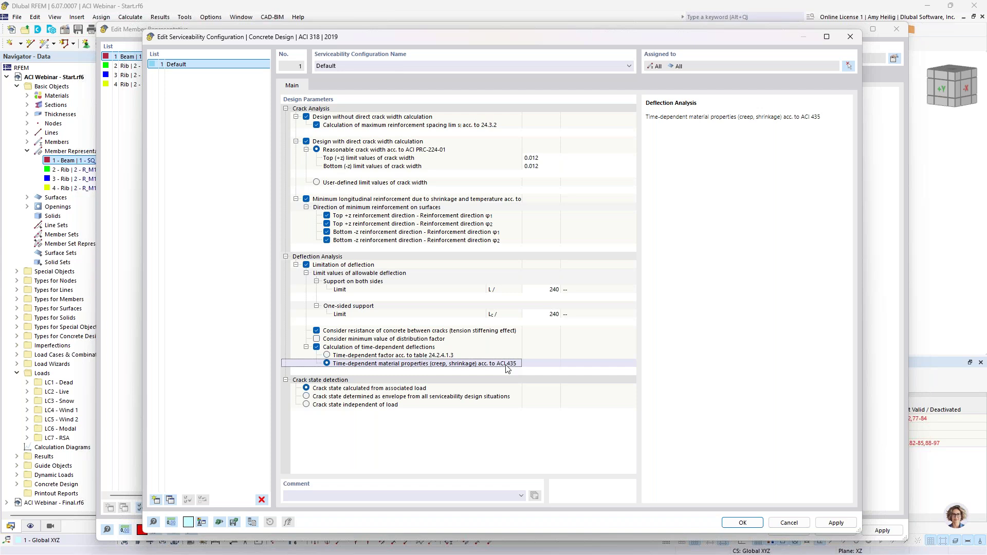
{"action": "left_click", "coordinate": [327, 355]}
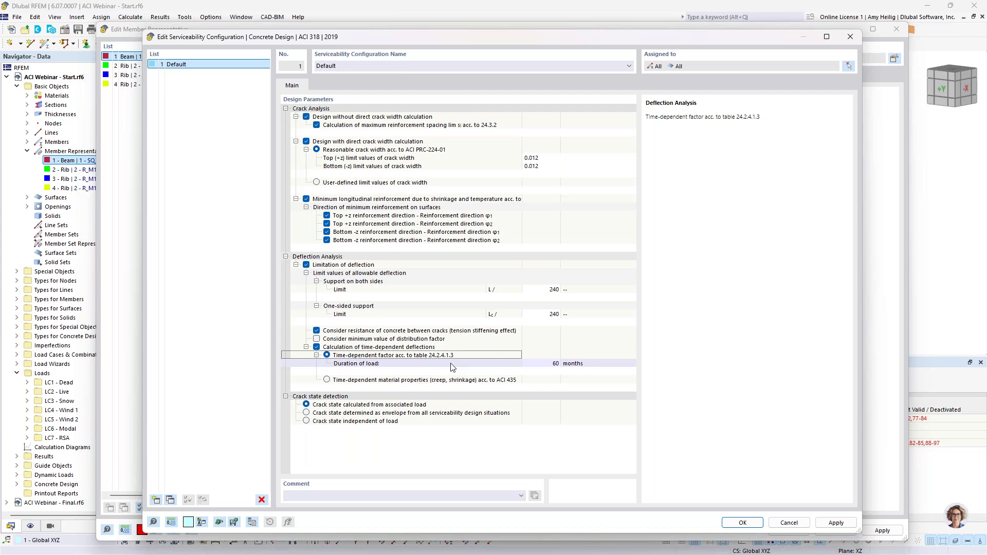
{"action": "left_click", "coordinate": [790, 523]}
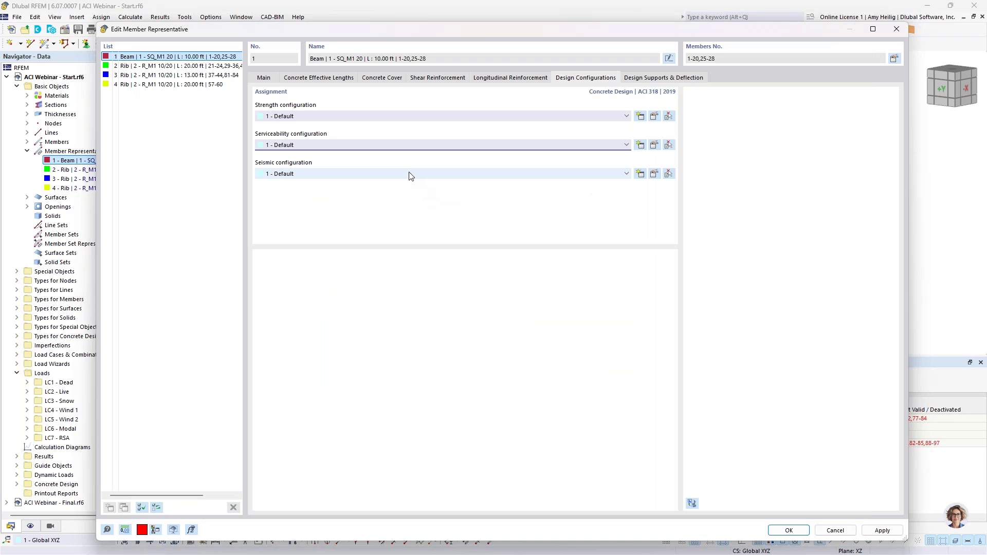
Step: Review the default seismic configuration's available seismic design categories and moment frame types, leaving the settings unchanged
{"action": "left_click", "coordinate": [654, 174]}
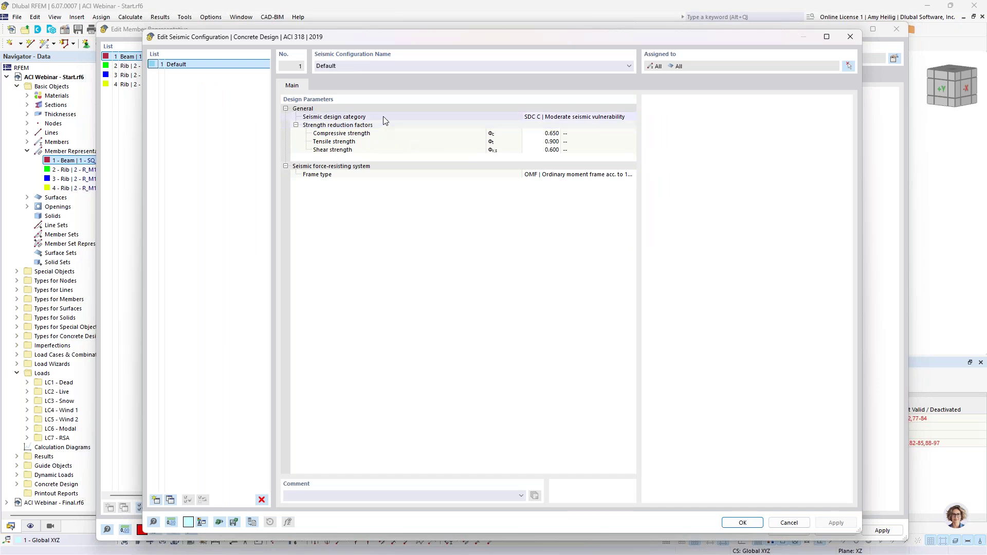
{"action": "left_click", "coordinate": [546, 117]}
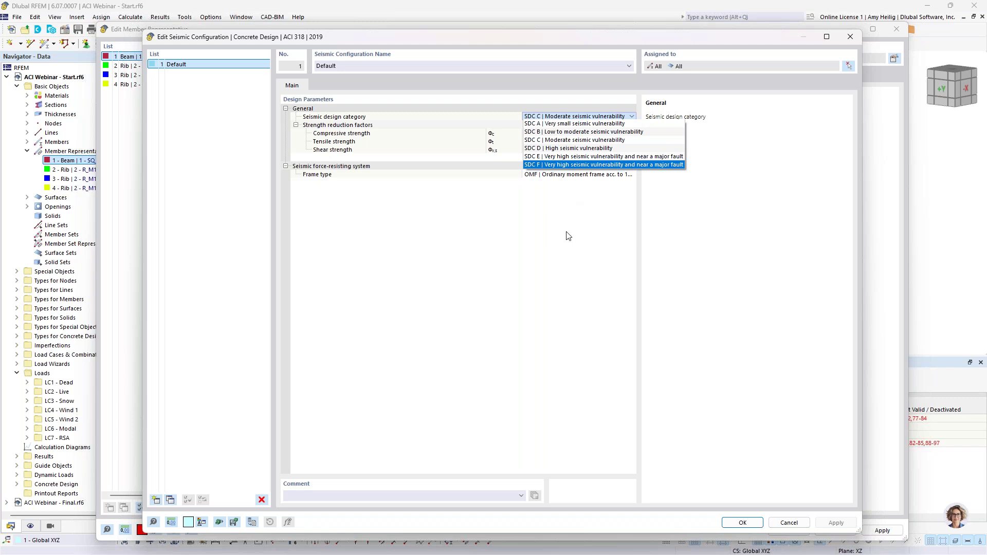
{"action": "left_click", "coordinate": [584, 175]}
{"action": "left_click", "coordinate": [588, 175]}
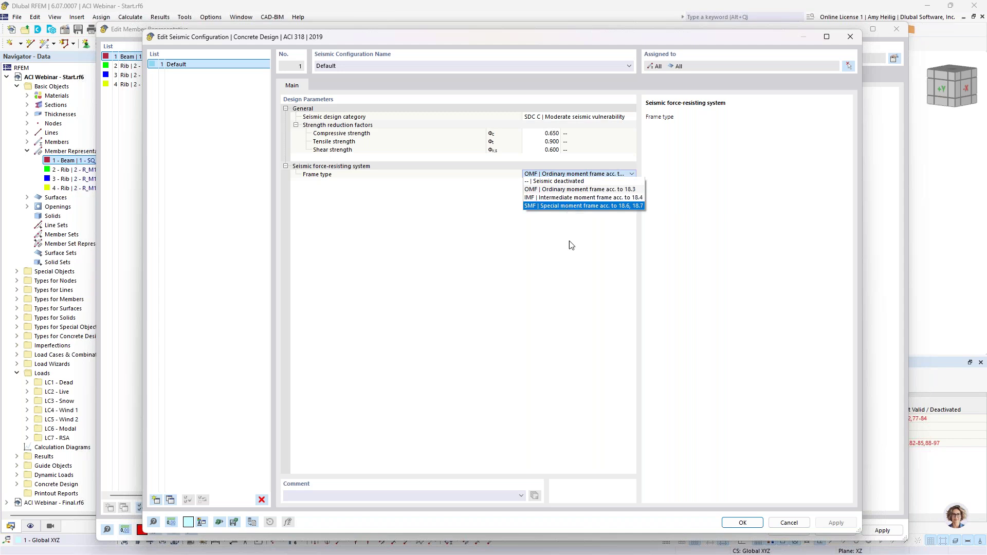
{"action": "left_click", "coordinate": [568, 266]}
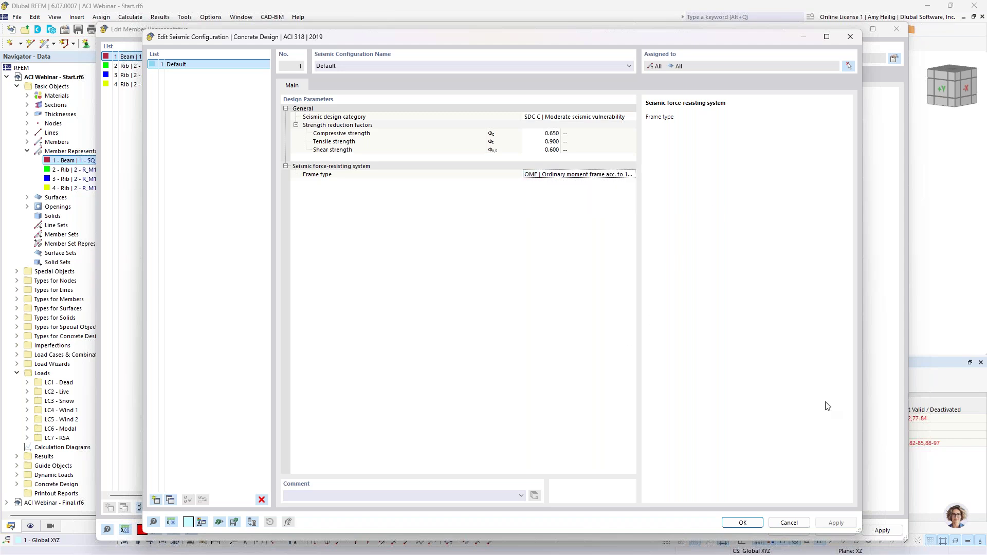
{"action": "left_click", "coordinate": [782, 523]}
Step: Review the column's design supports and deflection analysis settings, and accept the member representative
{"action": "left_click", "coordinate": [652, 77]}
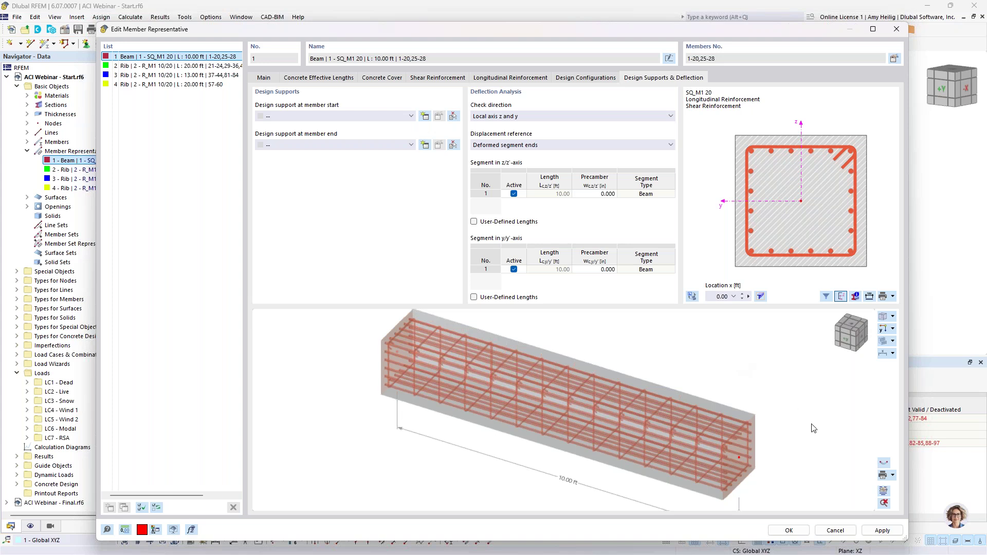
{"action": "scroll", "coordinate": [761, 436], "scroll_direction": "down", "scroll_amount": 1}
{"action": "middle_click_drag", "start_coordinate": [761, 436], "coordinate": [717, 427]}
{"action": "left_click", "coordinate": [791, 531]}
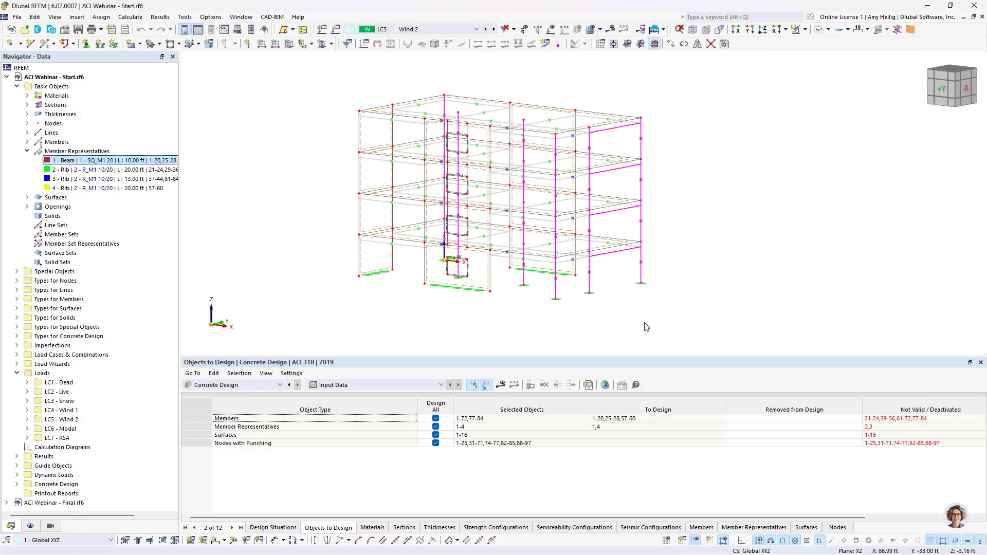
Step: Display the building model as transparent solids, inspect its ribs, and open member representative 4 (Rib, R_M1 10/20) for editing
{"action": "left_click", "coordinate": [818, 30]}
{"action": "left_click", "coordinate": [819, 31]}
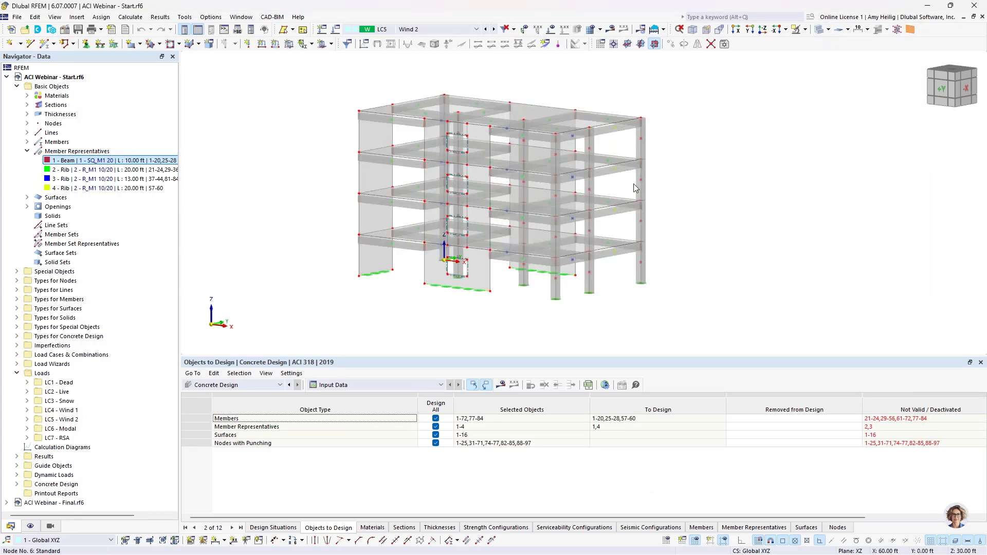
{"action": "scroll", "coordinate": [625, 257], "scroll_direction": "up", "scroll_amount": 4}
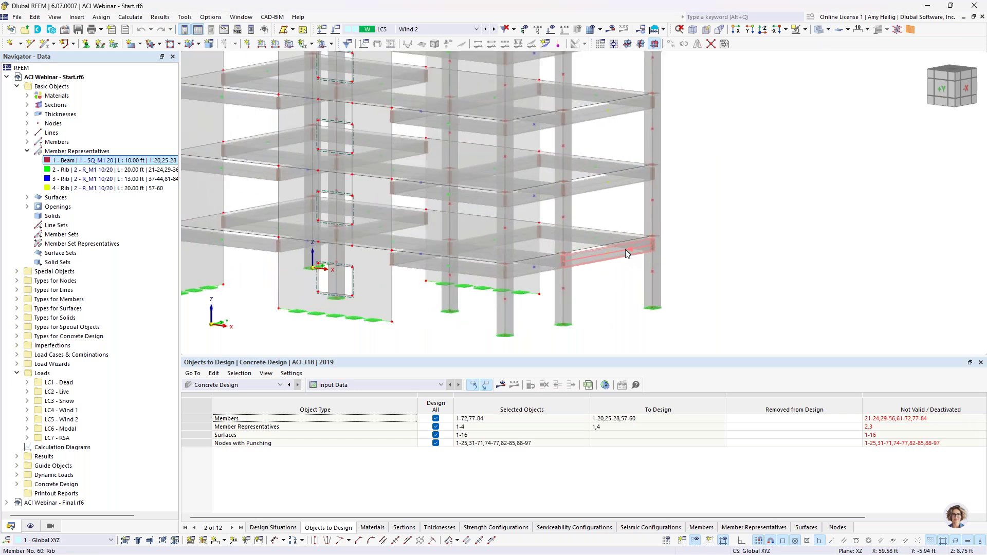
{"action": "scroll", "coordinate": [625, 249], "scroll_direction": "down", "scroll_amount": 4}
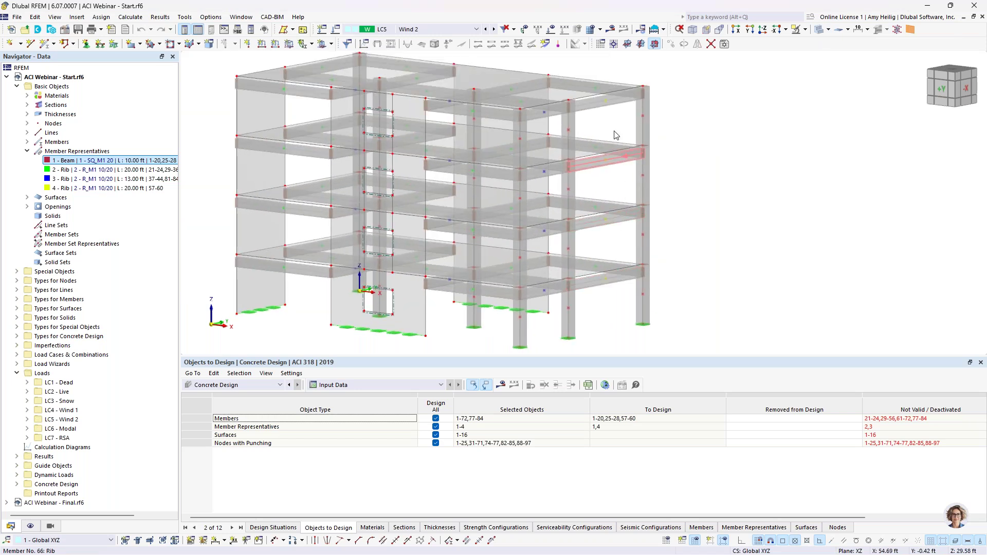
{"action": "left_click", "coordinate": [64, 189]}
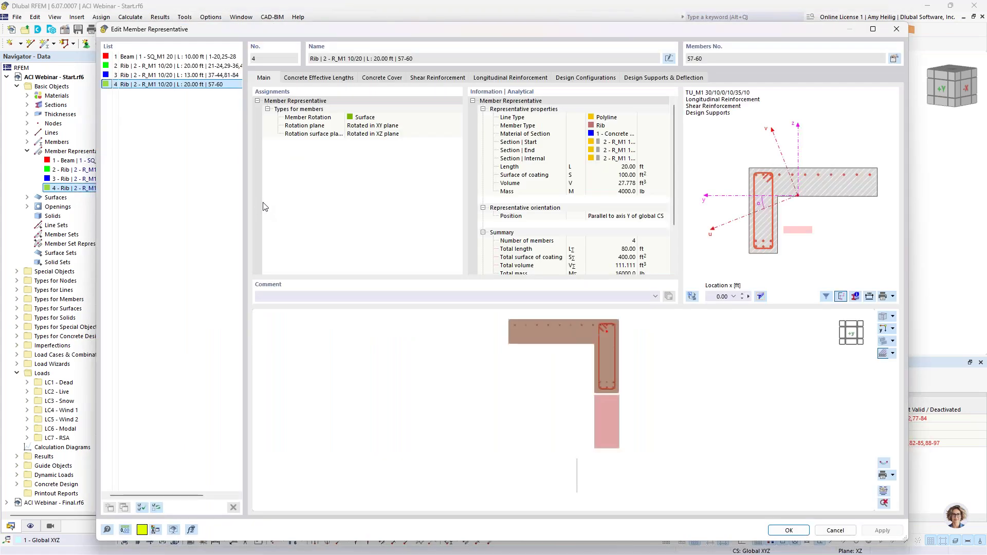
Step: Review the rib representative's 3D reinforcement preview, concrete cover and shear stirrup parameters
{"action": "middle_click_drag", "start_coordinate": [616, 362], "coordinate": [566, 410]}
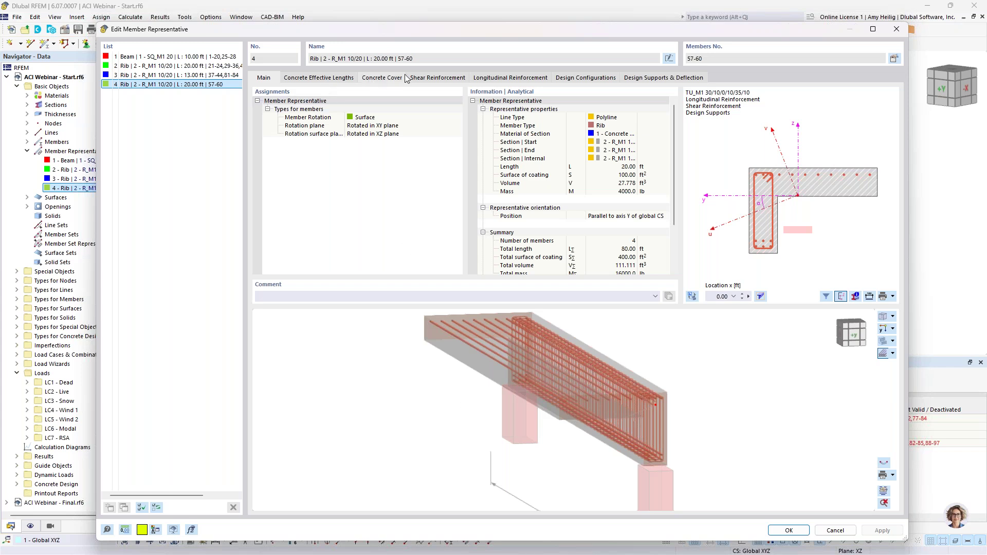
{"action": "left_click", "coordinate": [382, 78]}
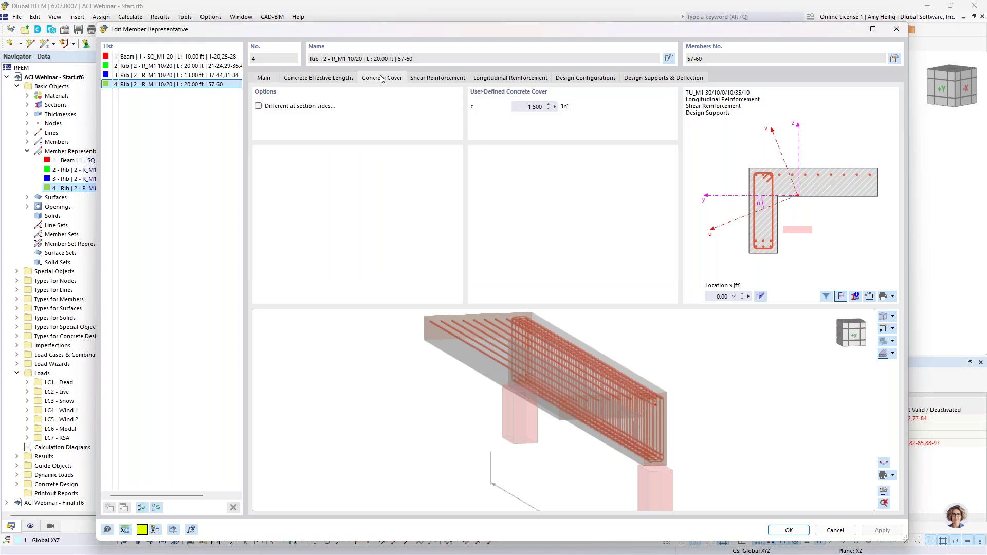
{"action": "left_click", "coordinate": [426, 78]}
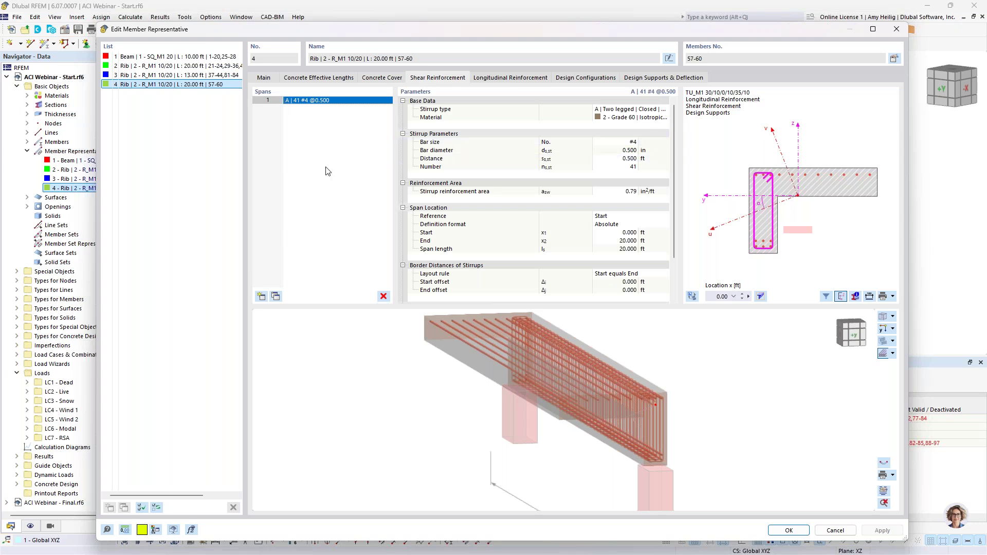
Step: Review the rib's first longitudinal reinforcement item and its bars in the cross-section, keeping the rebar type Symmetrical
{"action": "left_click", "coordinate": [504, 81]}
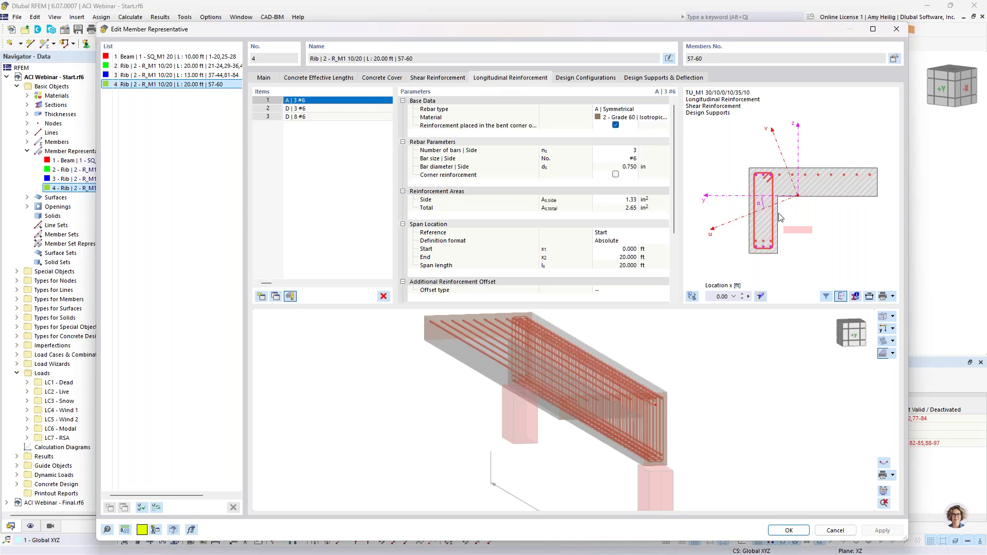
{"action": "scroll", "coordinate": [777, 213], "scroll_direction": "up", "scroll_amount": 1}
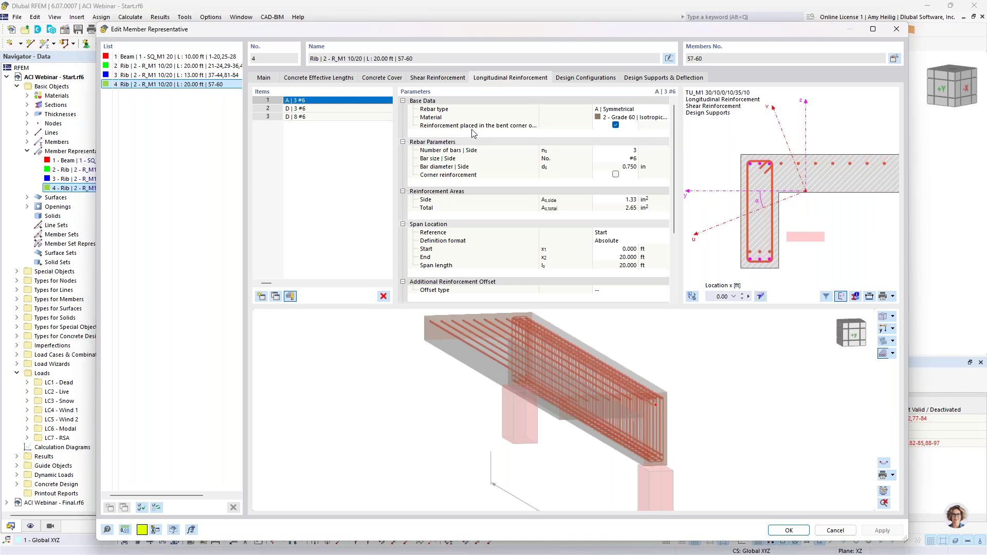
{"action": "left_click", "coordinate": [638, 109]}
{"action": "left_click", "coordinate": [638, 109]}
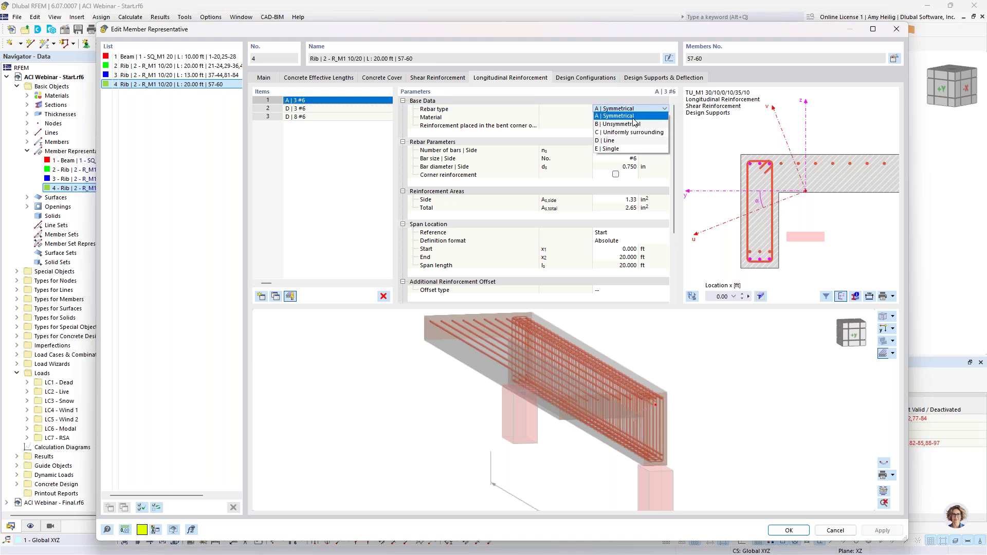
{"action": "left_click", "coordinate": [636, 122]}
{"action": "scroll", "coordinate": [775, 165], "scroll_direction": "up", "scroll_amount": 2}
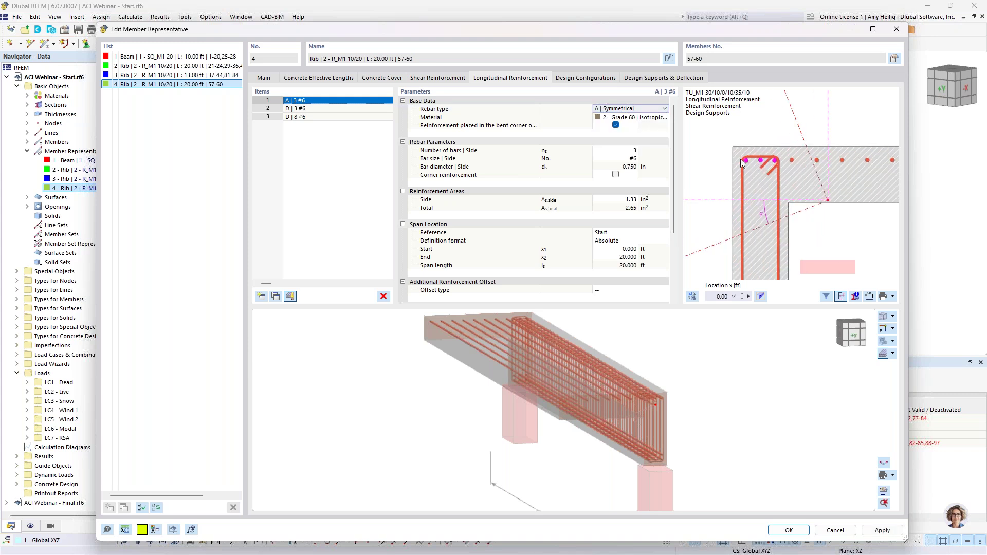
{"action": "middle_click_drag", "start_coordinate": [774, 148], "coordinate": [774, 97]}
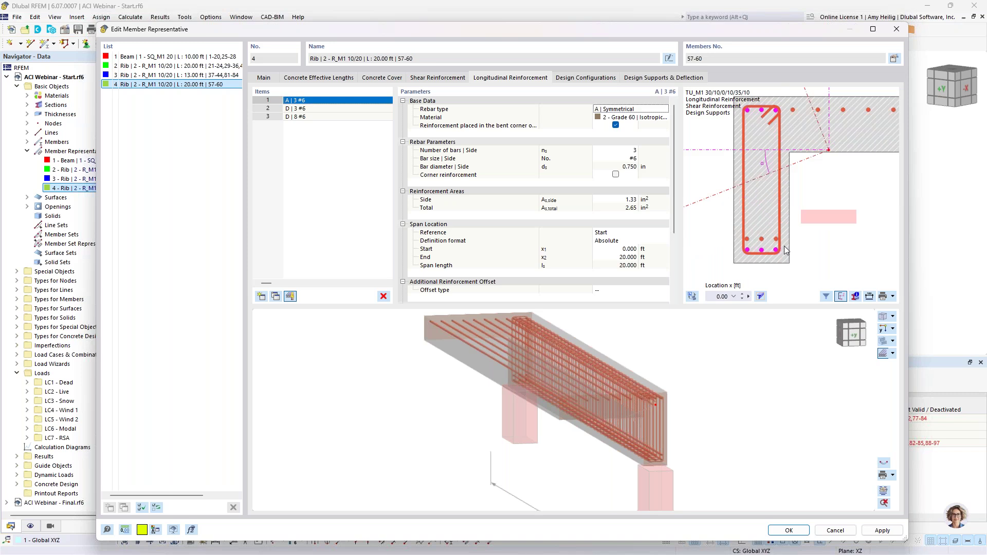
{"action": "scroll", "coordinate": [785, 205], "scroll_direction": "down", "scroll_amount": 2}
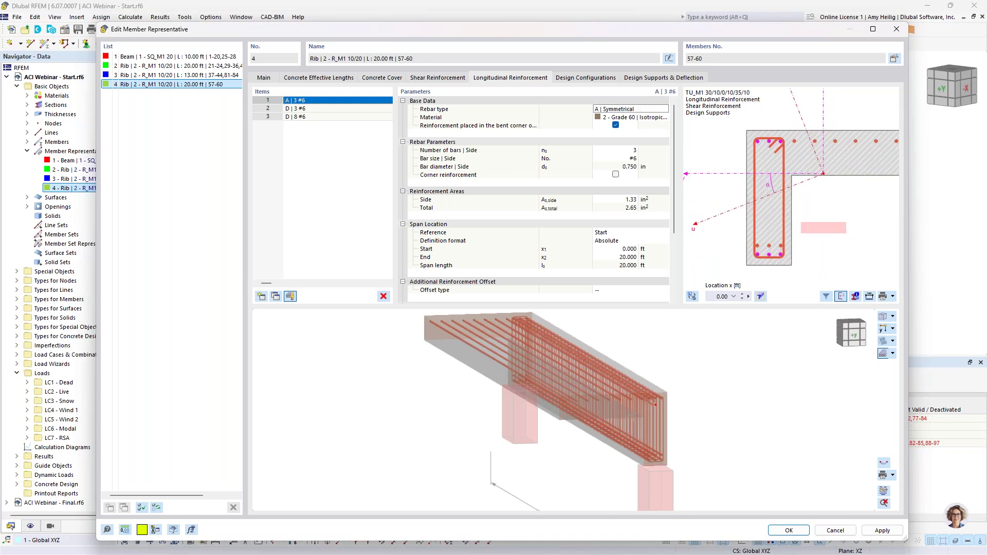
Step: Review the rib's two Line-type longitudinal items, the 3 #6 bars and the 8 #6 bars, including their offsets and section positions
{"action": "left_click", "coordinate": [329, 108]}
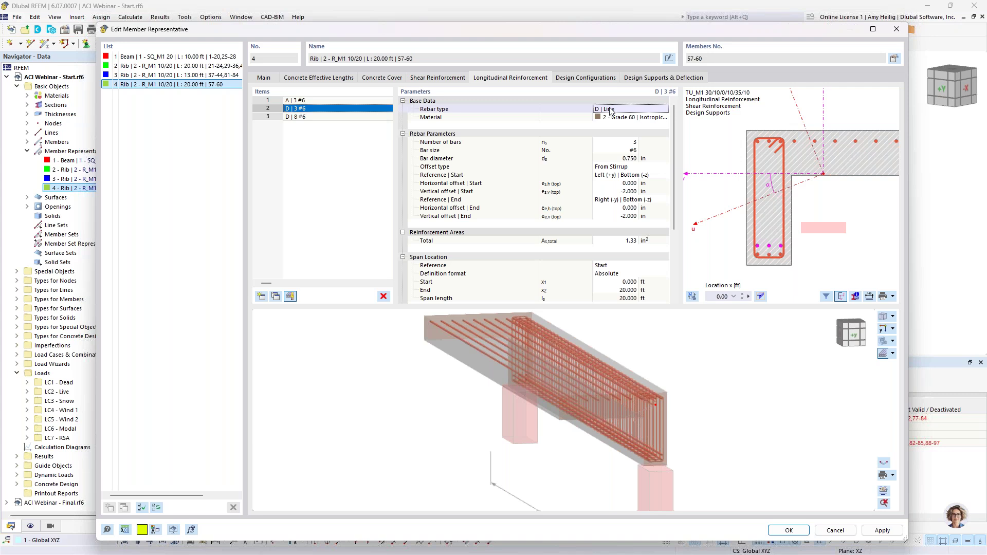
{"action": "left_click", "coordinate": [625, 109]}
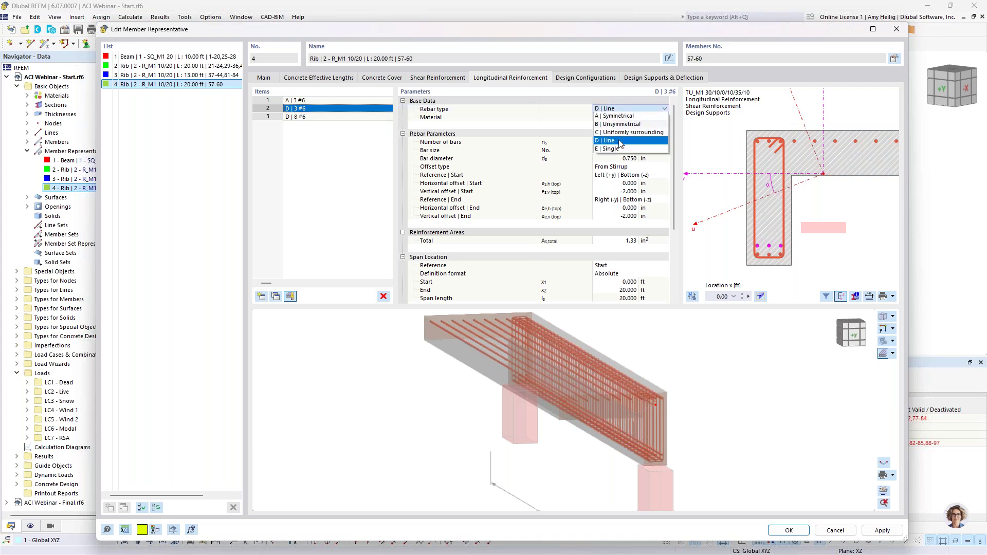
{"action": "left_click", "coordinate": [620, 141]}
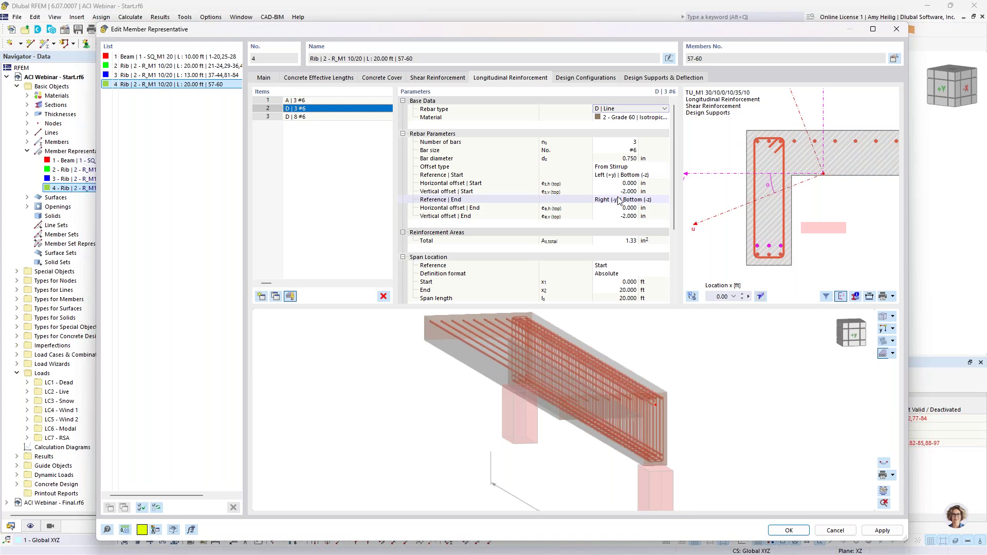
{"action": "left_click", "coordinate": [340, 116]}
{"action": "middle_click_drag", "start_coordinate": [841, 205], "coordinate": [785, 214]}
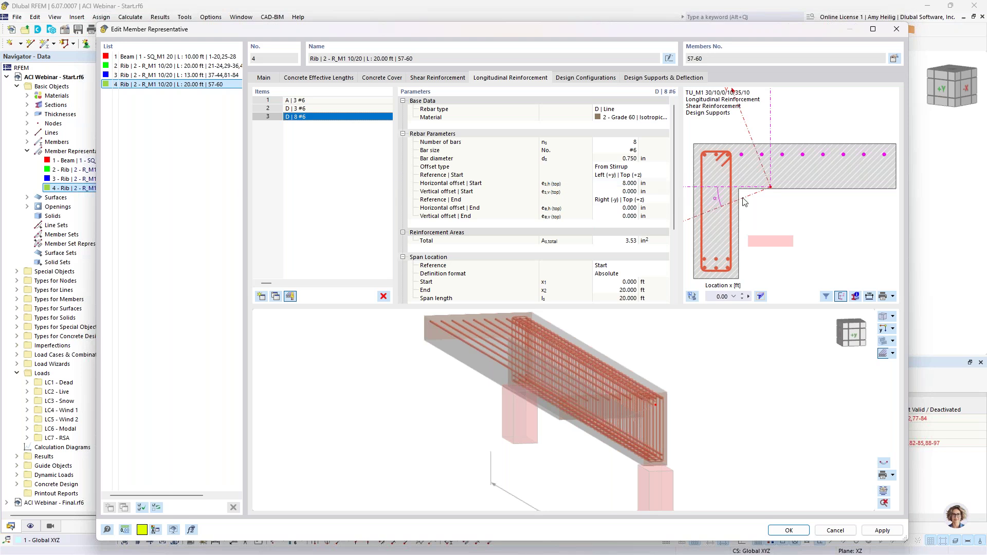
Step: Inspect the rib's 3D reinforcement preview and review its design supports and deflection analysis settings
{"action": "mouse_move", "coordinate": [654, 419]}
{"action": "middle_mouse_down"}
{"action": "mouse_move", "coordinate": [610, 406]}
{"action": "mouse_move", "coordinate": [658, 412]}
{"action": "middle_mouse_up"}
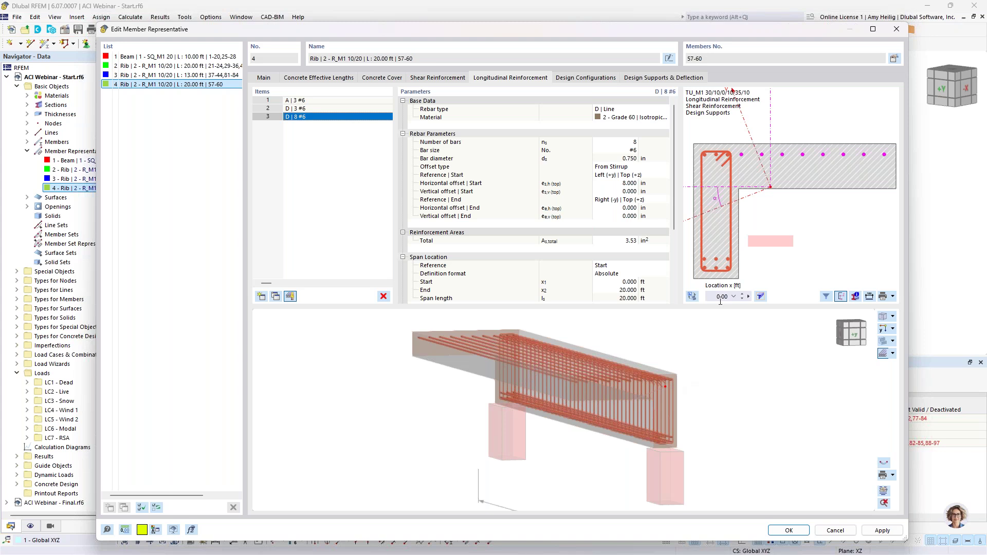
{"action": "middle_click_drag", "start_coordinate": [739, 358], "coordinate": [707, 377], "text": "ctrl"}
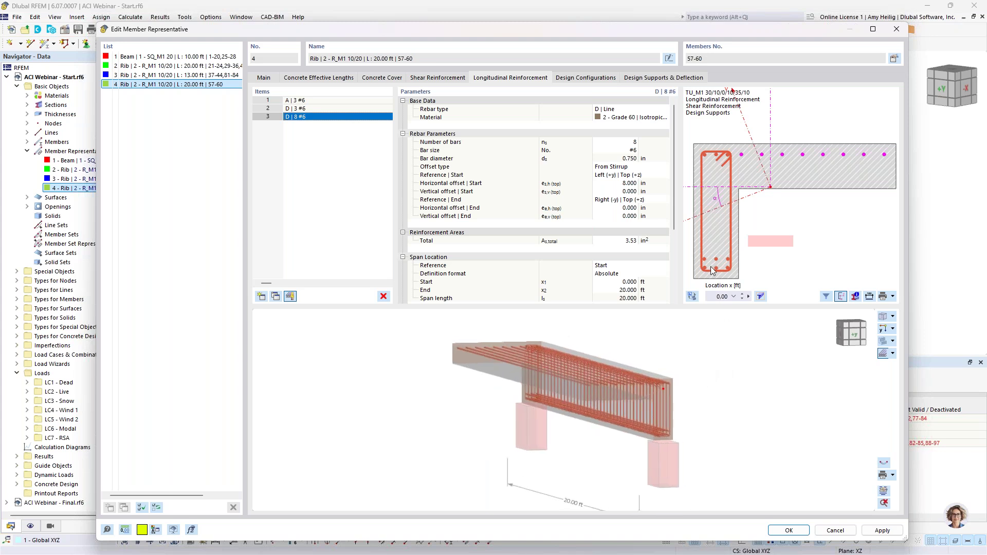
{"action": "left_click", "coordinate": [646, 79]}
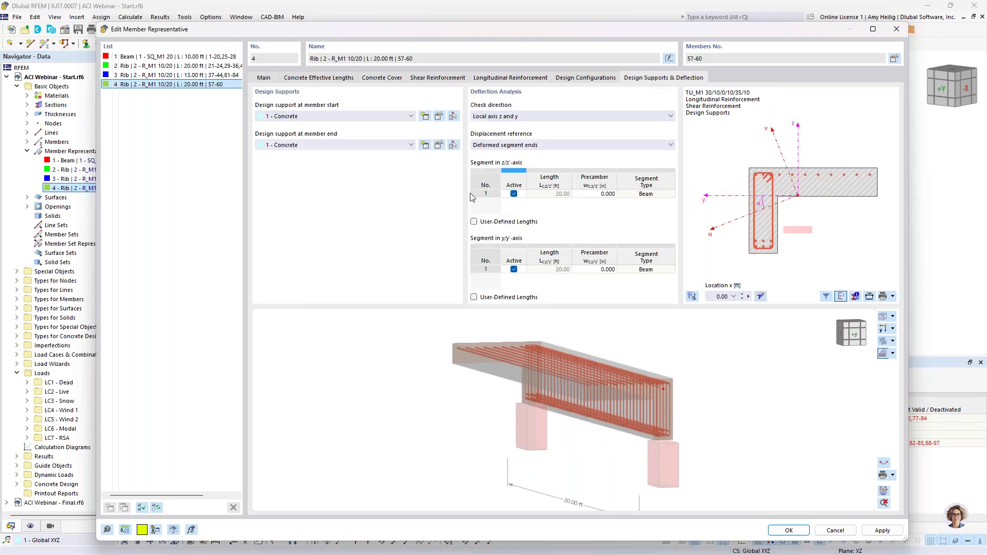
{"action": "middle_click_drag", "start_coordinate": [491, 370], "coordinate": [592, 378]}
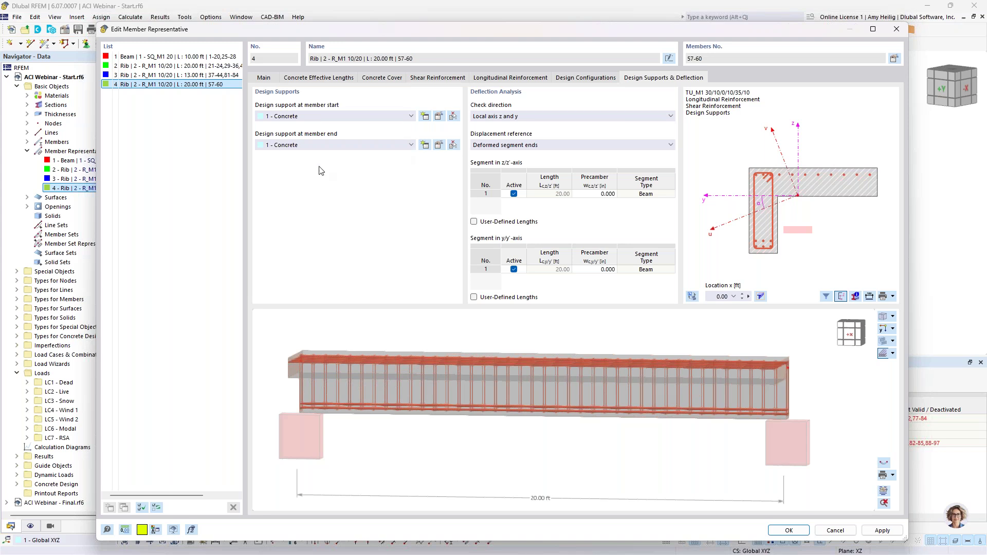
Step: Review the Concrete design support at the rib's start, including its type options and z-axis support settings, and leave it unchanged
{"action": "left_click", "coordinate": [439, 116]}
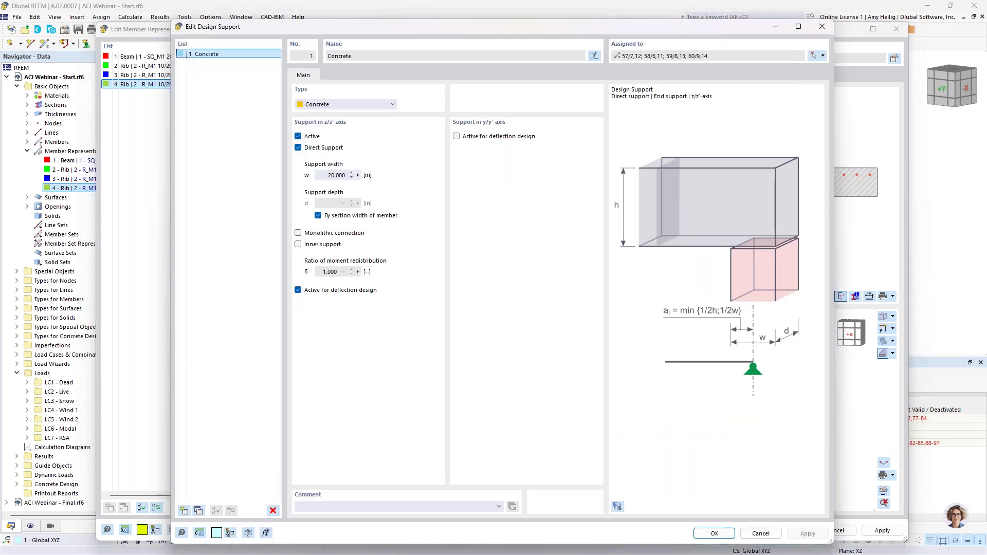
{"action": "left_click", "coordinate": [327, 104]}
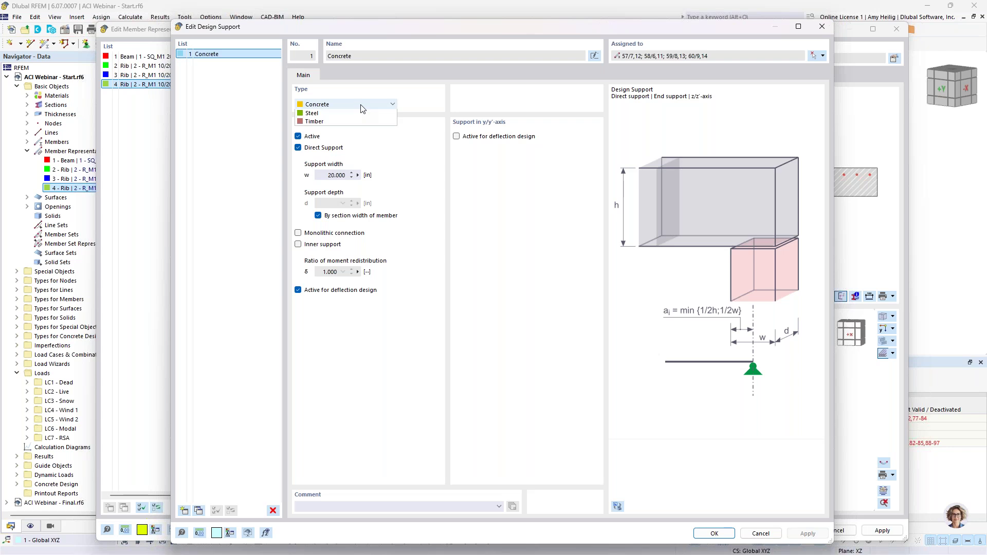
{"action": "left_click", "coordinate": [443, 203]}
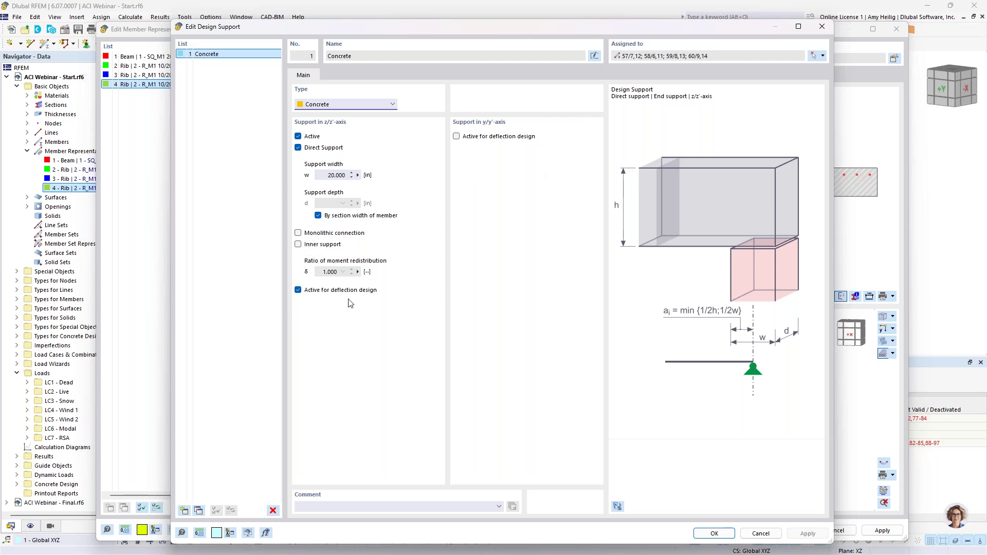
{"action": "left_click", "coordinate": [761, 534]}
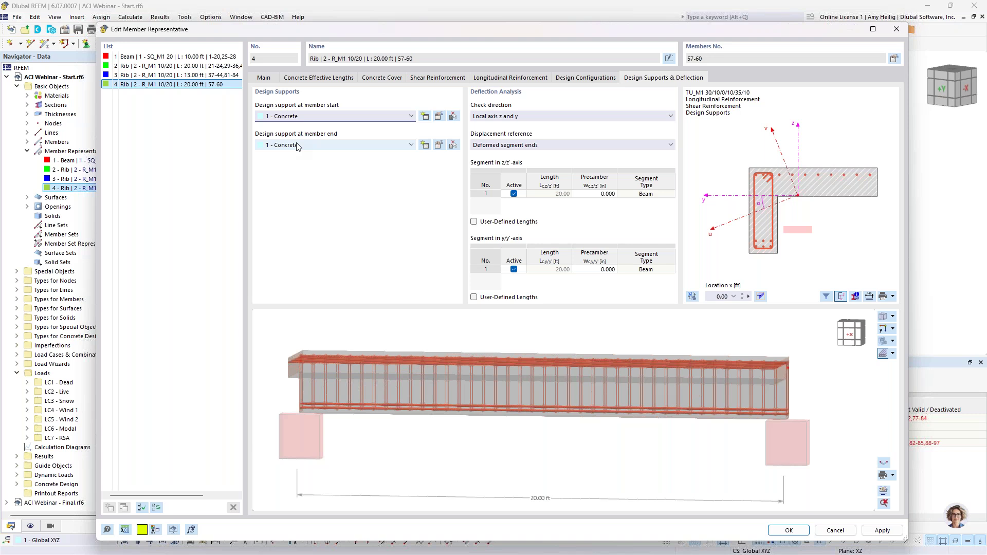
Step: Inspect the design supports at both rib ends in the 3D preview and close the member representative without changes
{"action": "middle_click_drag", "start_coordinate": [820, 415], "coordinate": [733, 429], "text": "ctrl"}
{"action": "scroll", "coordinate": [700, 462], "scroll_direction": "up", "scroll_amount": 5}
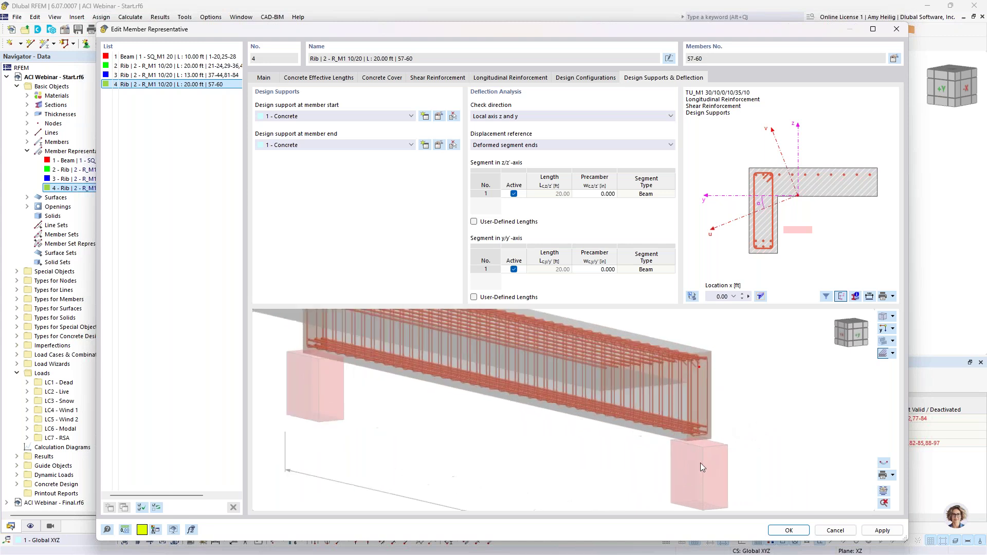
{"action": "scroll", "coordinate": [700, 463], "scroll_direction": "down", "scroll_amount": 5}
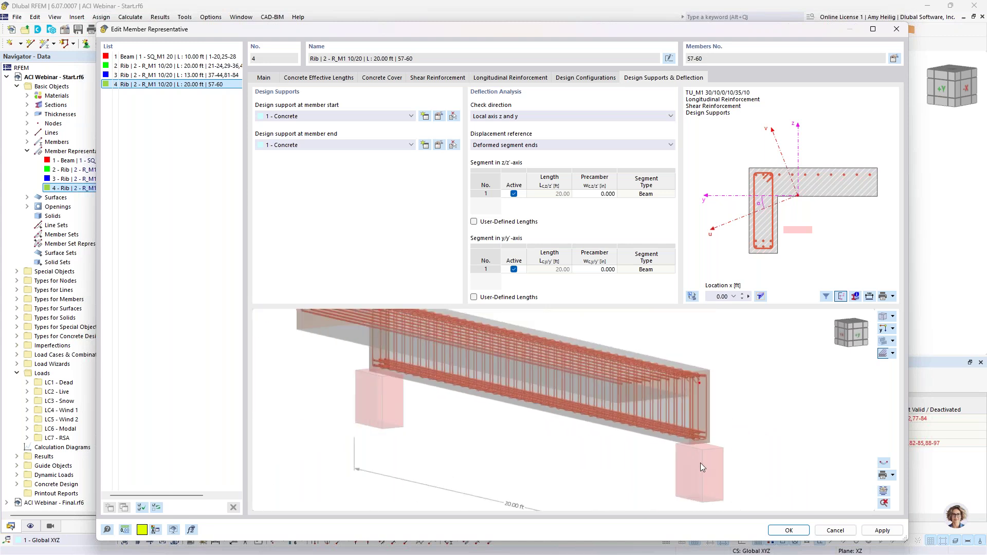
{"action": "middle_click_drag", "start_coordinate": [700, 463], "coordinate": [734, 448]}
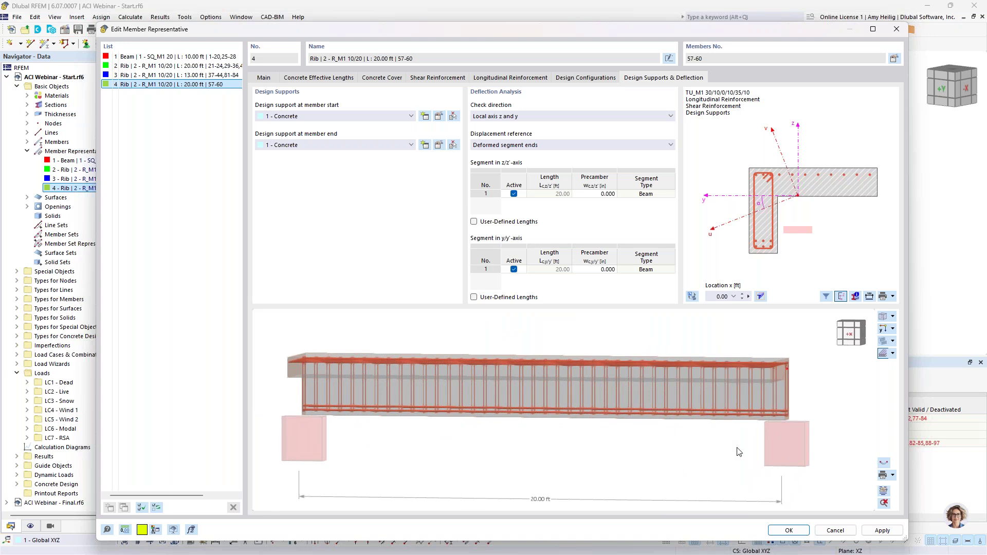
{"action": "left_click", "coordinate": [827, 531]}
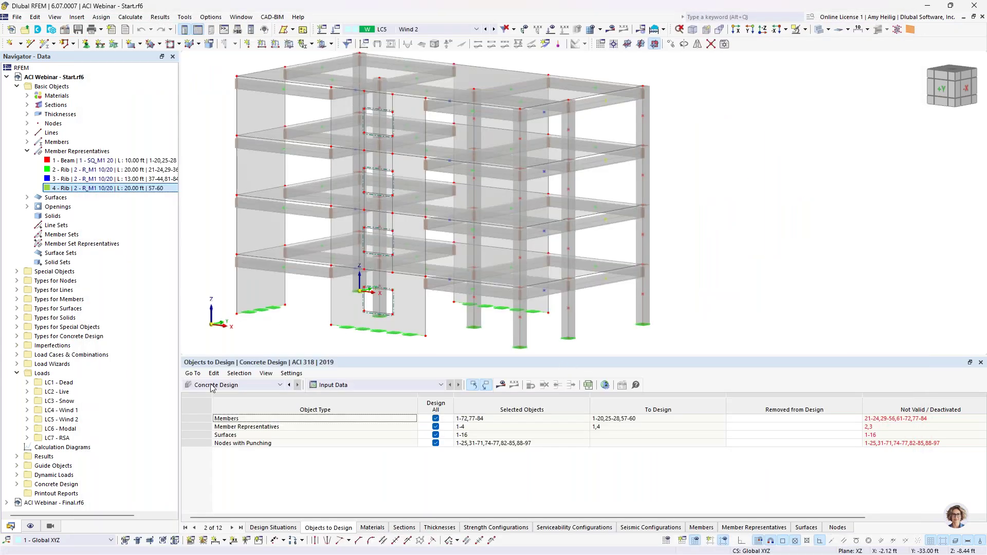
Step: Turn on the display of Types for Concrete Design and show the building model in wireframe
{"action": "left_click", "coordinate": [31, 527]}
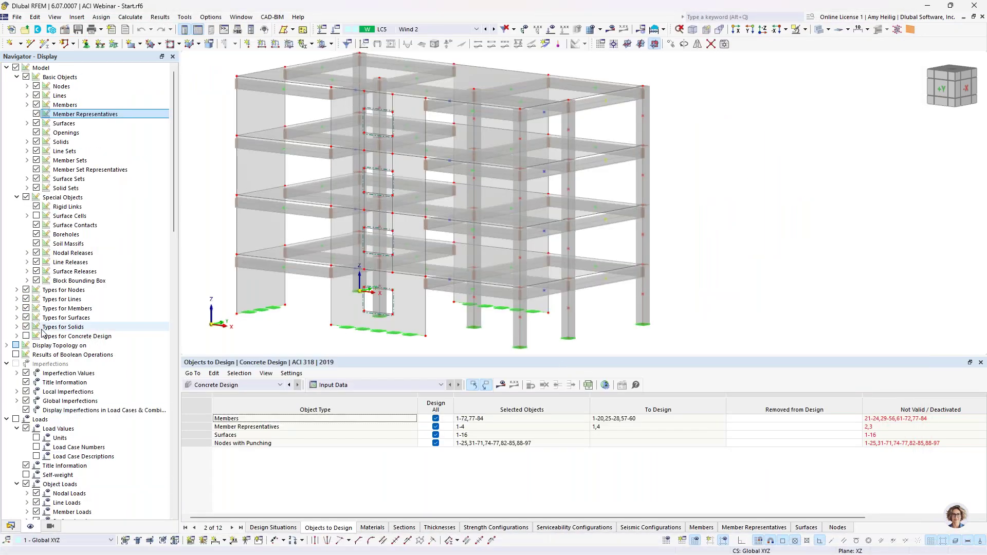
{"action": "left_click", "coordinate": [26, 336]}
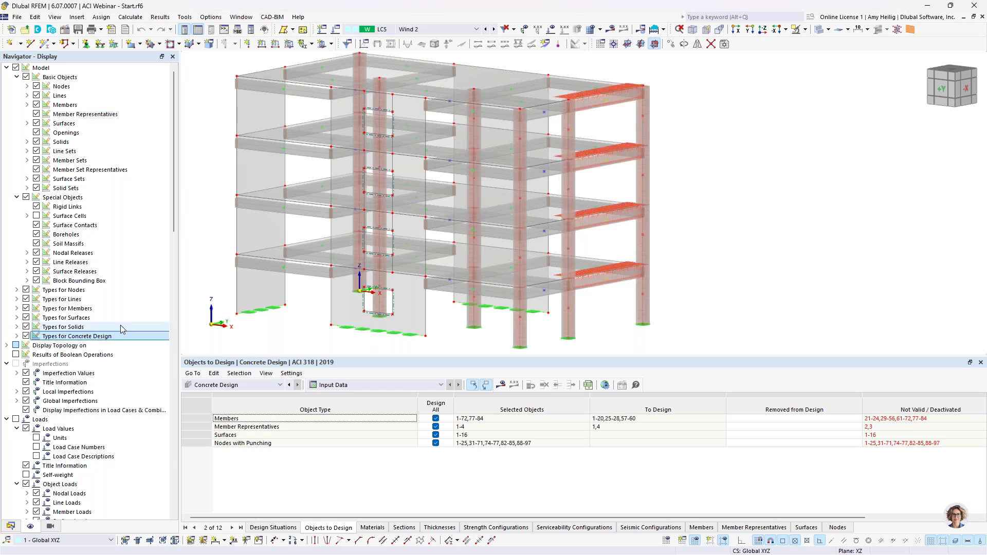
{"action": "left_click", "coordinate": [818, 30]}
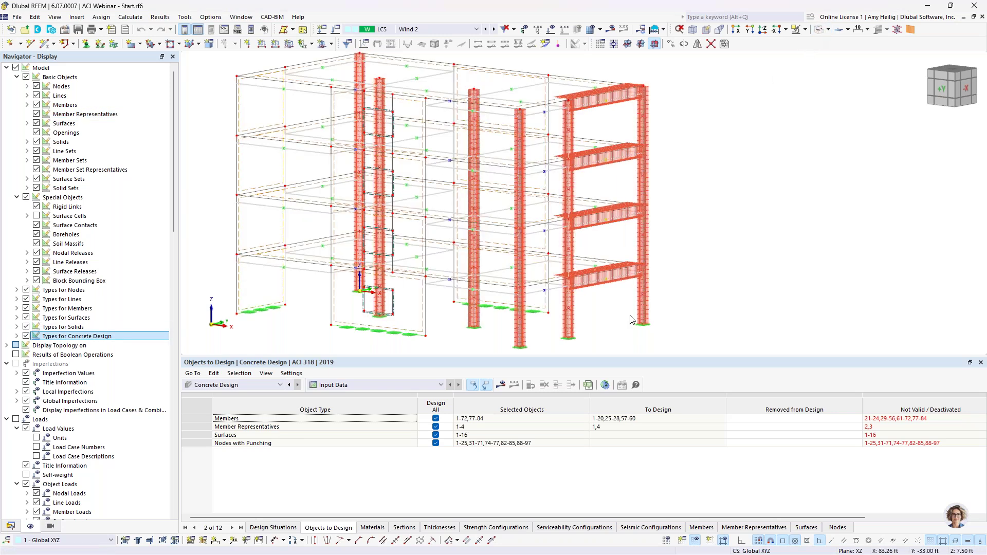
Step: Enlarge the model view, inspect the column and rib reinforcement up close, and hide the concrete design types again
{"action": "left_click_drag", "start_coordinate": [631, 357], "coordinate": [624, 426]}
{"action": "scroll", "coordinate": [588, 329], "scroll_direction": "up", "scroll_amount": 10}
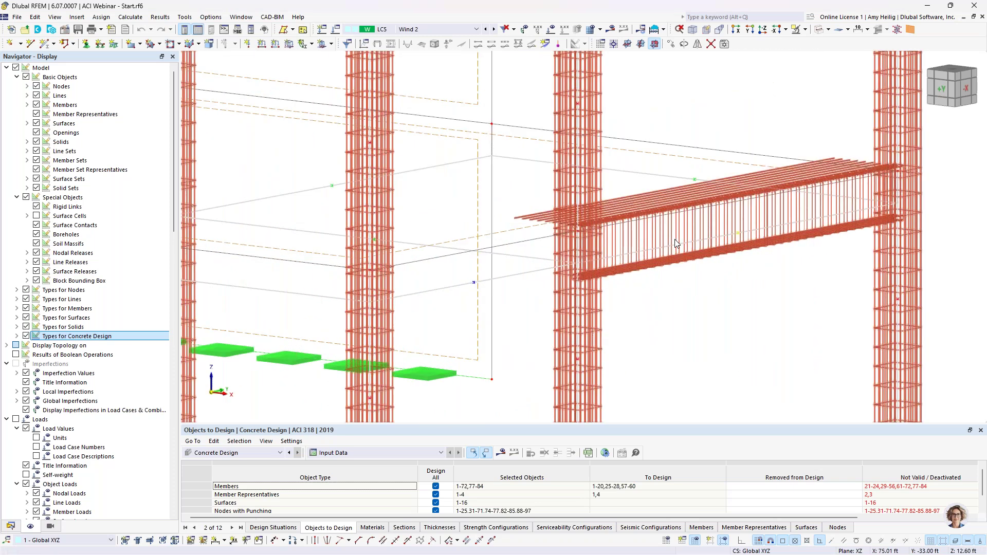
{"action": "scroll", "coordinate": [674, 242], "scroll_direction": "down", "scroll_amount": 8}
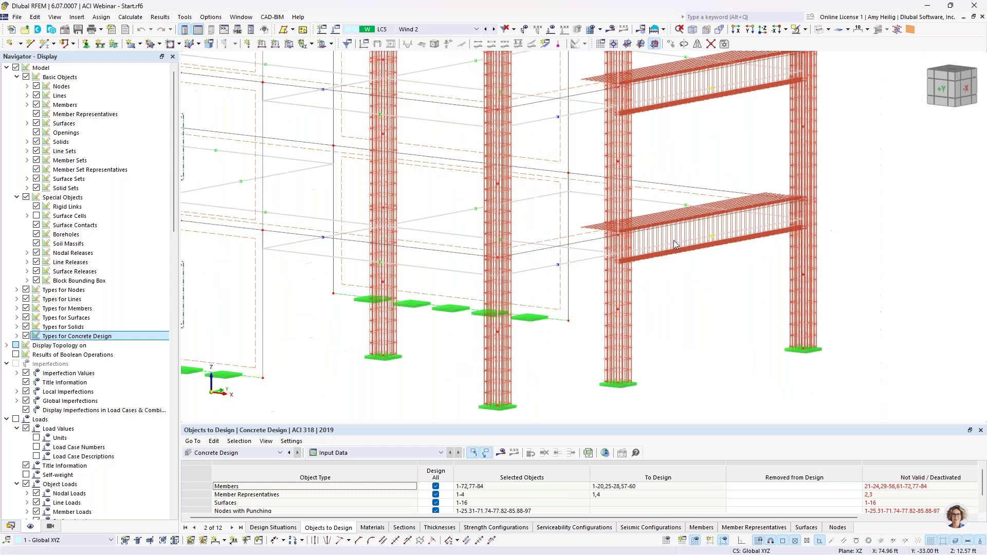
{"action": "middle_click_drag", "start_coordinate": [674, 264], "coordinate": [688, 335]}
{"action": "scroll", "coordinate": [687, 335], "scroll_direction": "up", "scroll_amount": 1}
{"action": "scroll", "coordinate": [662, 336], "scroll_direction": "down", "scroll_amount": 1}
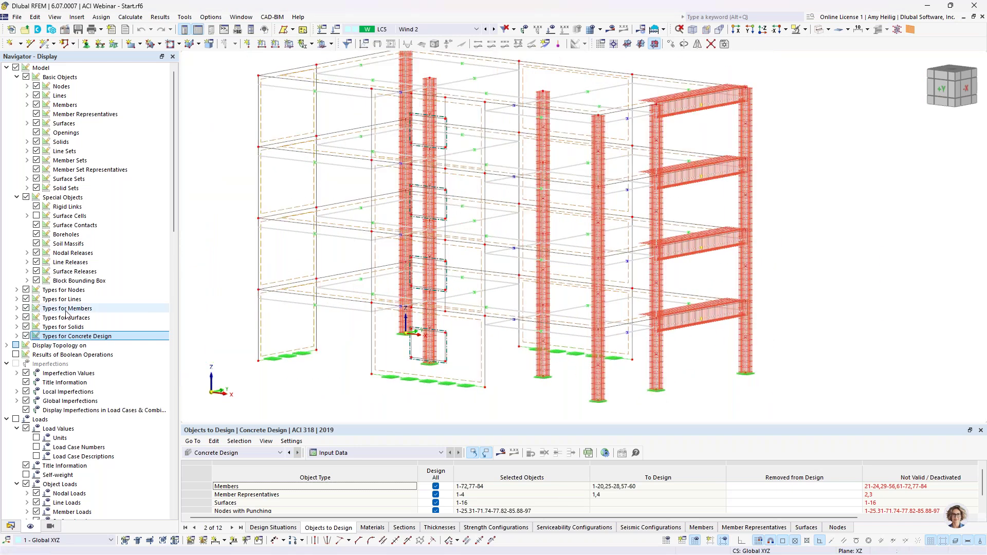
{"action": "left_click", "coordinate": [25, 336]}
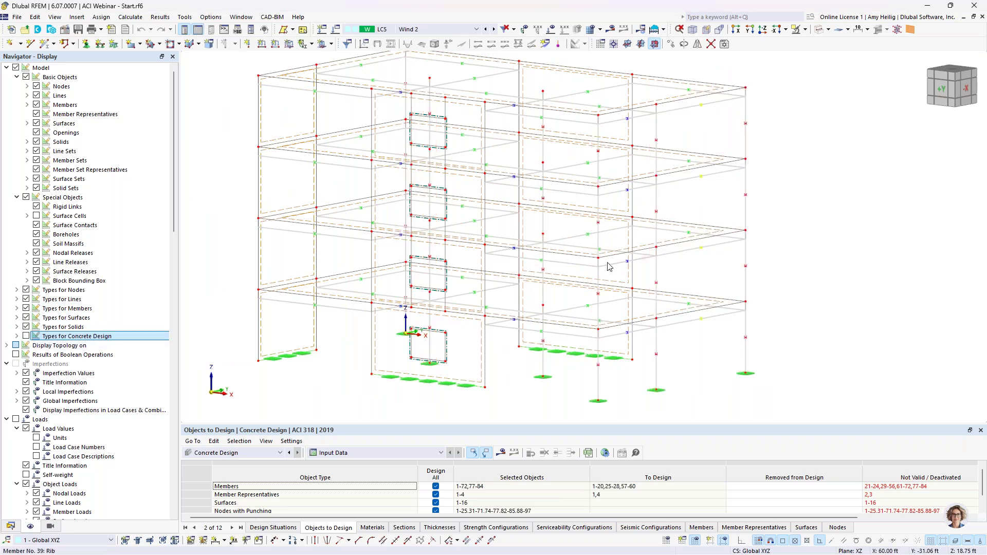
Step: Try the concrete design properties option on roof surface 13 and discard the edit
{"action": "scroll", "coordinate": [591, 221], "scroll_direction": "down", "scroll_amount": 1}
{"action": "middle_click_drag", "start_coordinate": [592, 222], "coordinate": [658, 157], "text": "ctrl"}
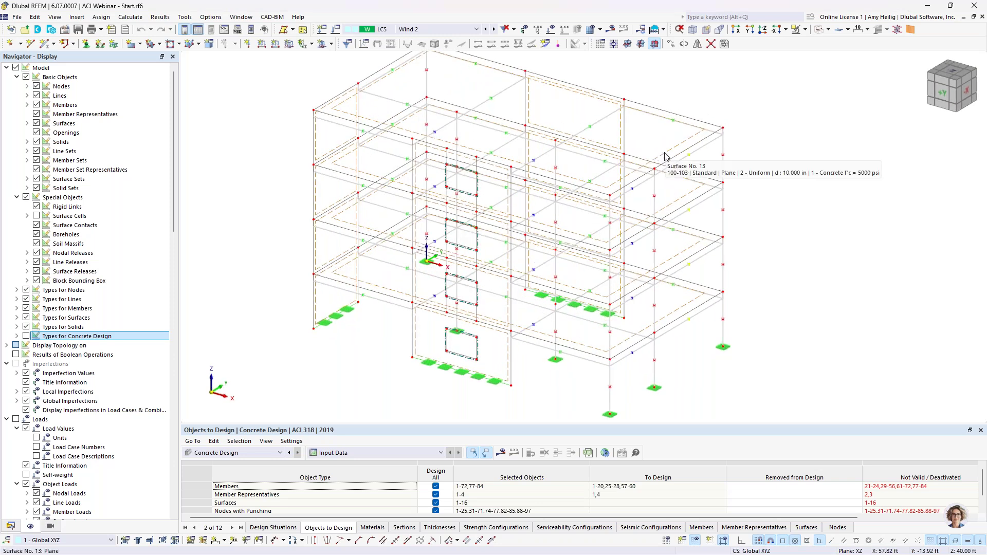
{"action": "double_click", "coordinate": [665, 156]}
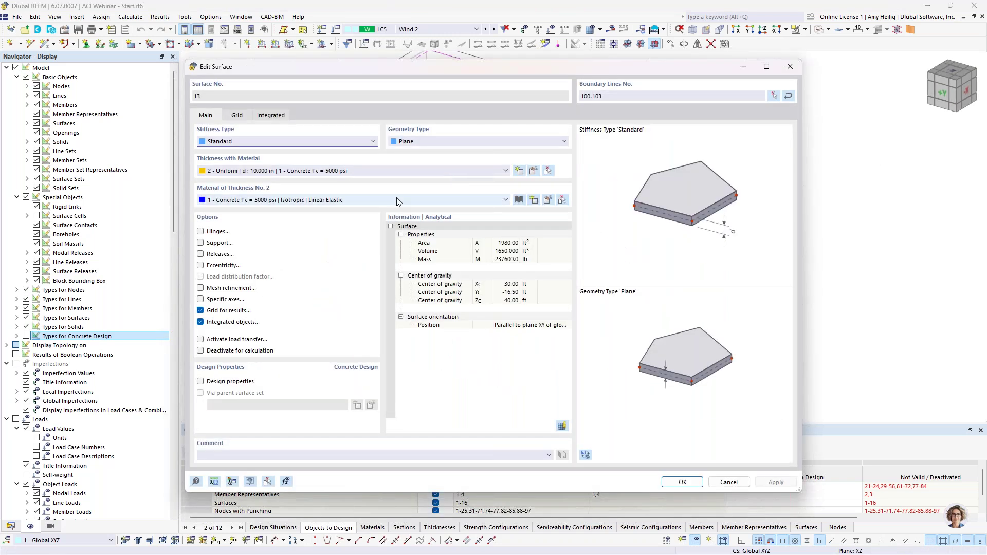
{"action": "left_click", "coordinate": [201, 382]}
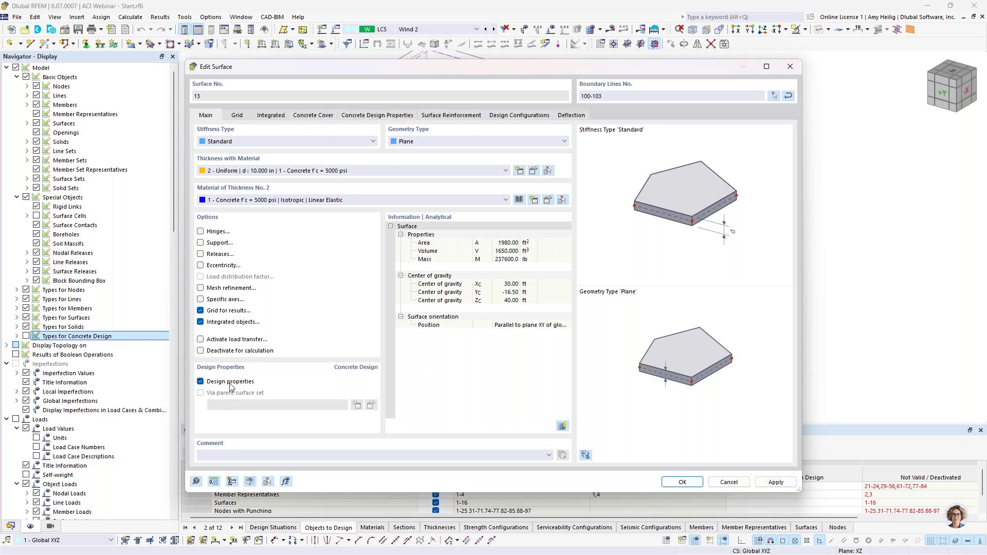
{"action": "left_click", "coordinate": [201, 382]}
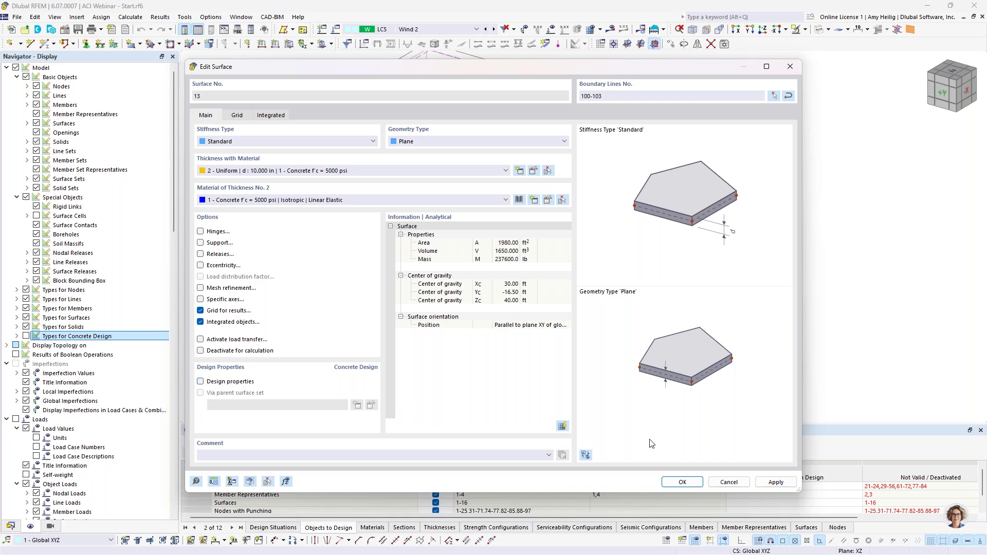
{"action": "left_click", "coordinate": [729, 482]}
Step: Review the Punching Design option and strength configuration of node 32 on the roof slab, leaving them unchanged
{"action": "middle_click_drag", "start_coordinate": [567, 154], "coordinate": [541, 173]}
{"action": "scroll", "coordinate": [541, 178], "scroll_direction": "up", "scroll_amount": 2}
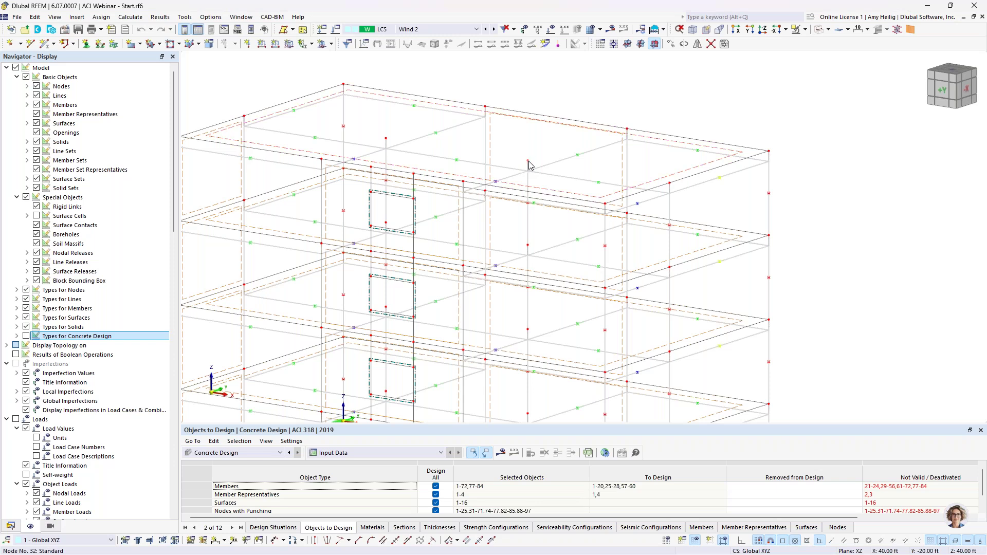
{"action": "double_click", "coordinate": [528, 161]}
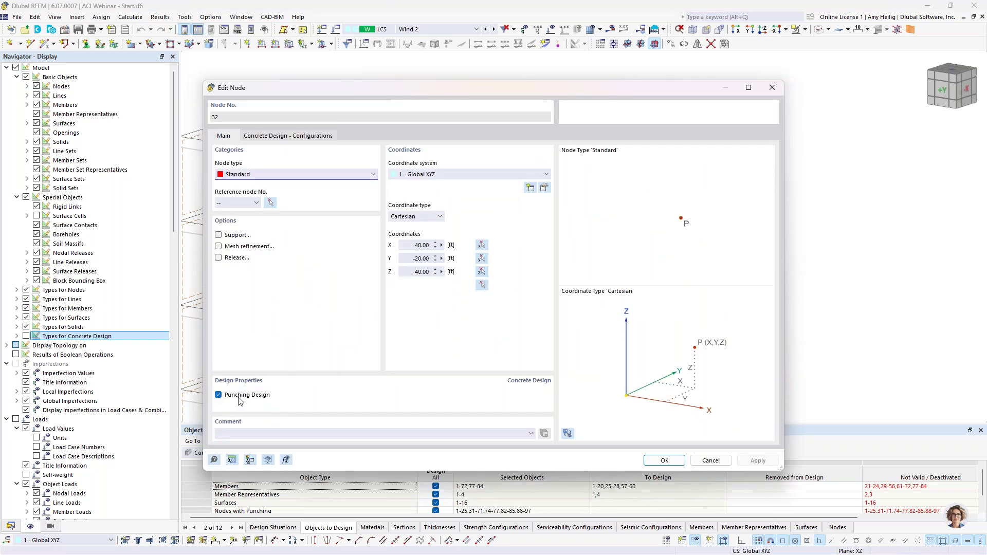
{"action": "left_click", "coordinate": [325, 137]}
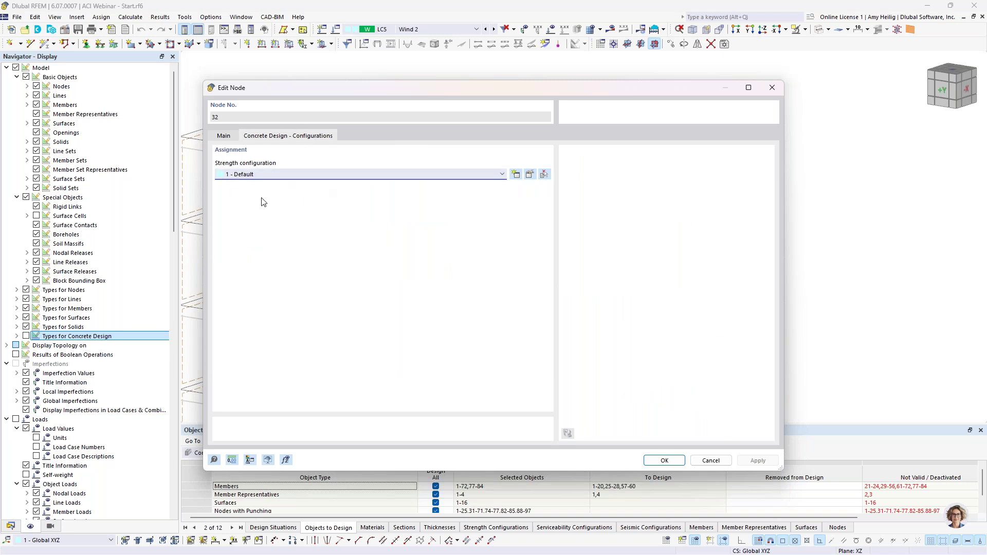
{"action": "left_click", "coordinate": [711, 461]}
Step: Bring the whole building into view and display the model as transparent solids
{"action": "scroll", "coordinate": [712, 269], "scroll_direction": "down", "scroll_amount": 3}
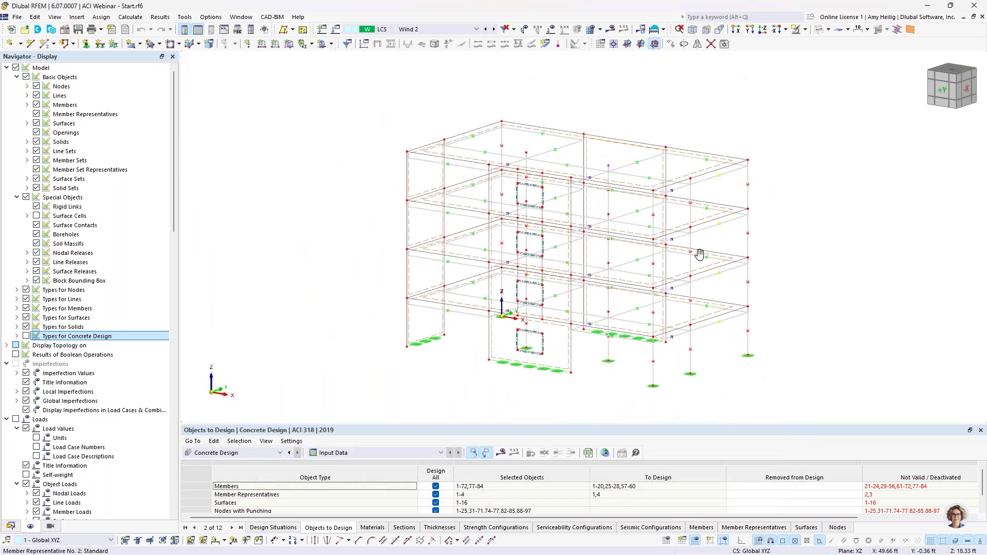
{"action": "middle_click_drag", "start_coordinate": [712, 268], "coordinate": [680, 231]}
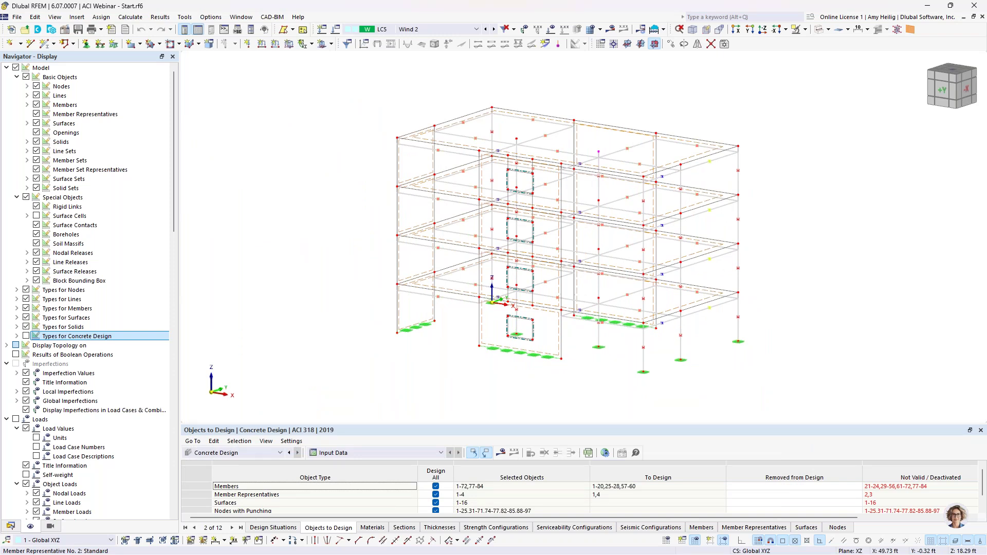
{"action": "left_click", "coordinate": [821, 32]}
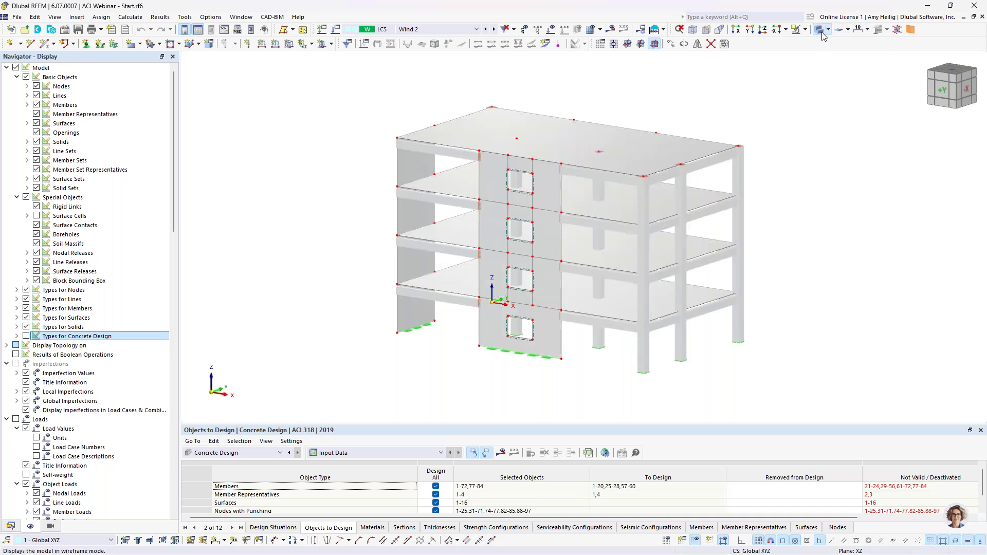
{"action": "left_click", "coordinate": [821, 32]}
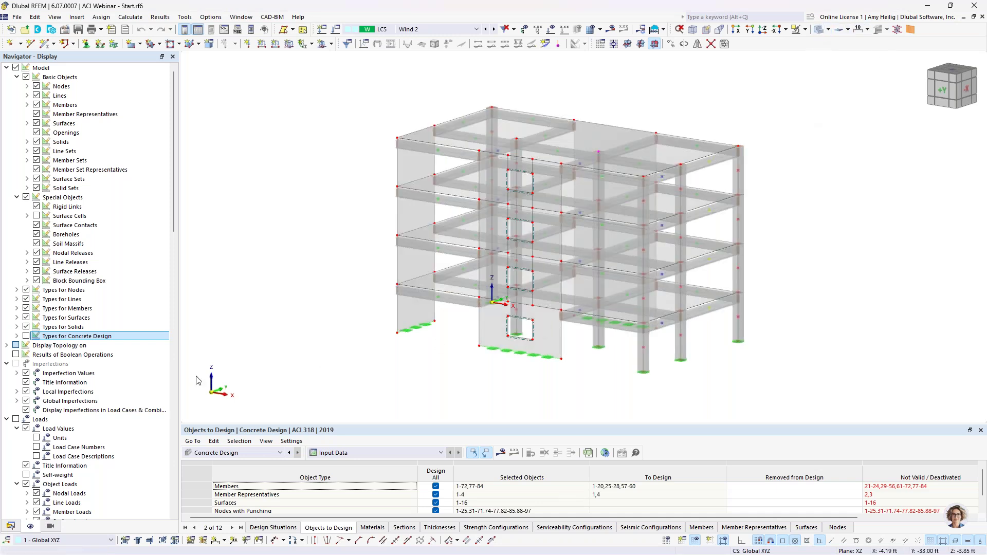
Step: Activate the Building Model special solution add-on in the base data of the ACI Webinar - Start model
{"action": "left_click", "coordinate": [11, 526]}
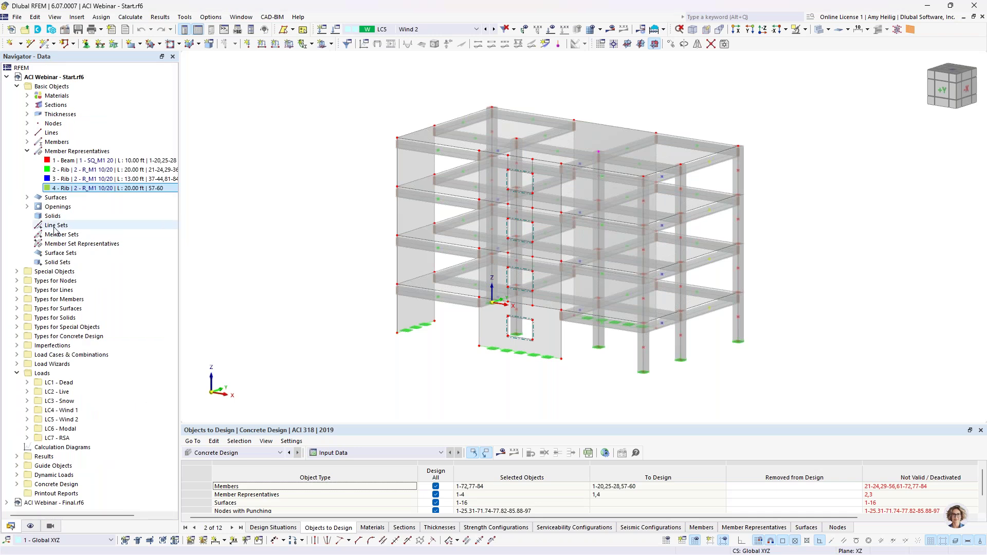
{"action": "left_click", "coordinate": [27, 152]}
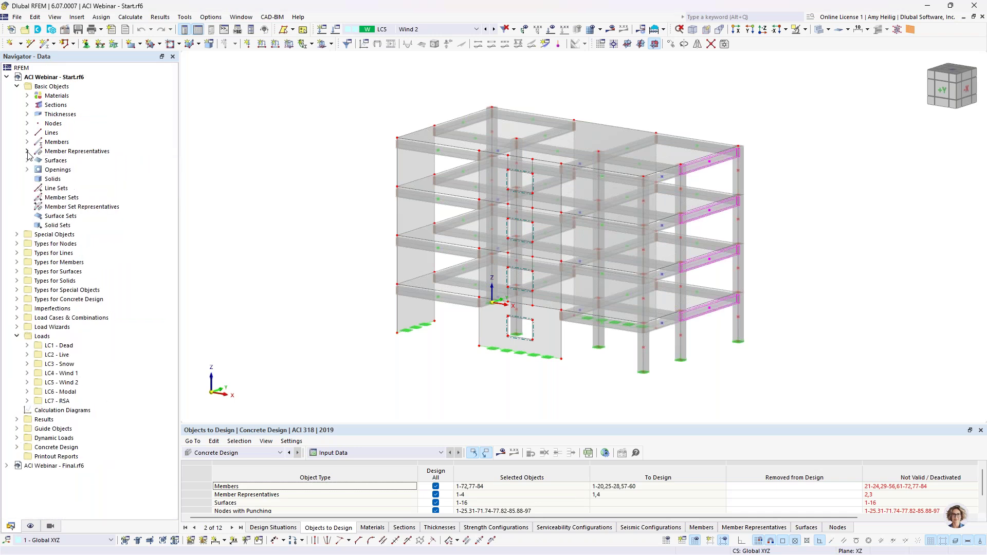
{"action": "right_click", "coordinate": [71, 80]}
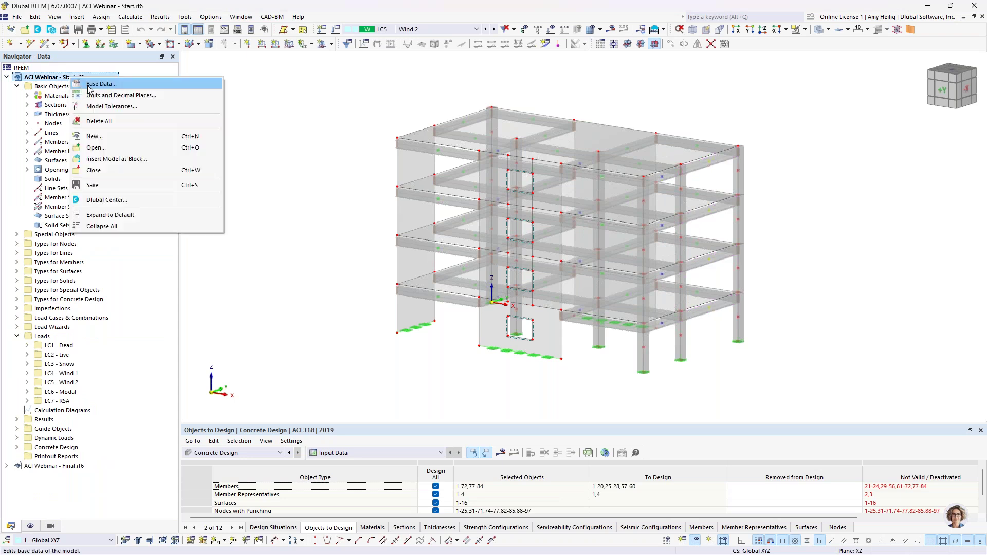
{"action": "left_click", "coordinate": [89, 84]}
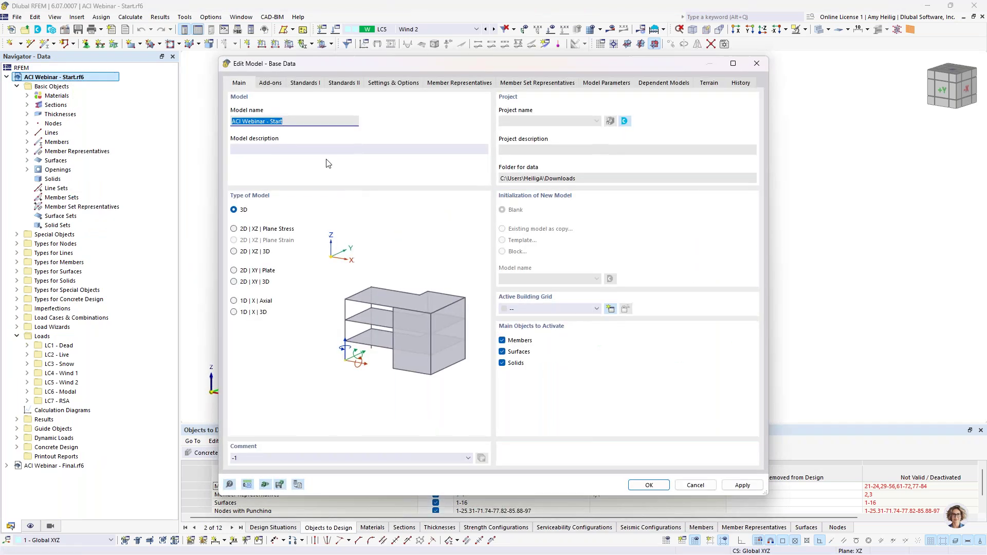
{"action": "left_click", "coordinate": [271, 83]}
{"action": "left_click", "coordinate": [234, 289]}
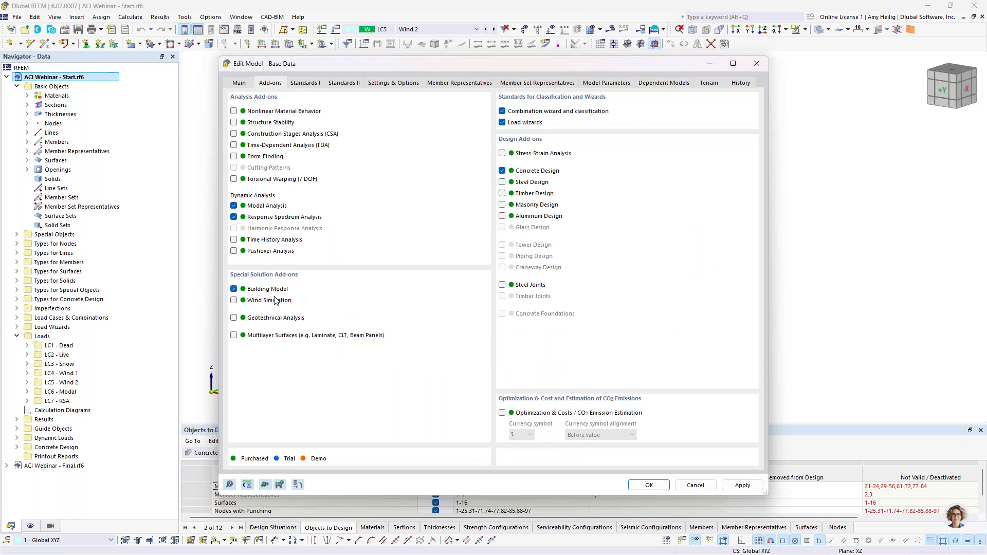
{"action": "left_click", "coordinate": [639, 488]}
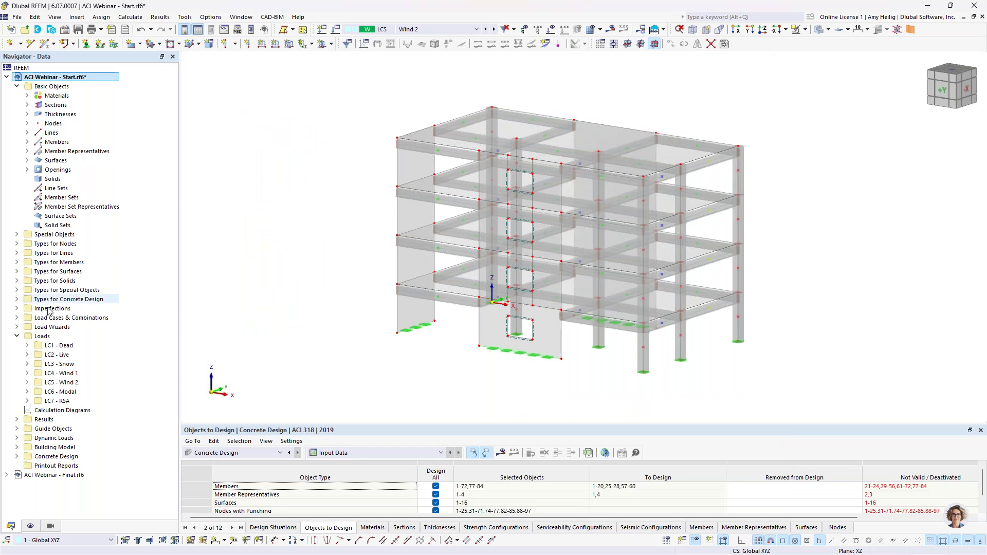
Step: Create the building stories with a model preview, adding three 10 ft stories above the first with tops at 20, 30 and 40 ft
{"action": "left_click", "coordinate": [17, 336]}
{"action": "left_click", "coordinate": [17, 87]}
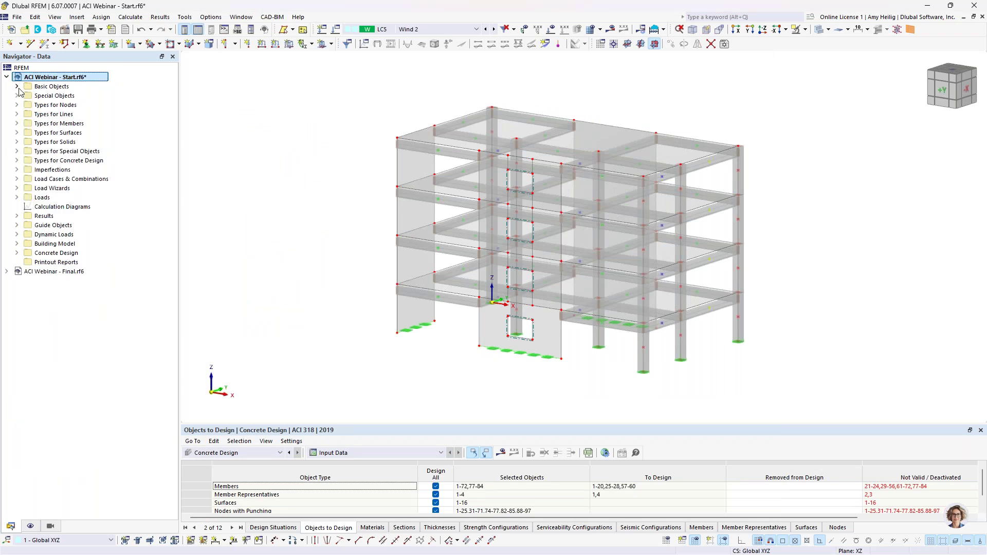
{"action": "left_click", "coordinate": [17, 244]}
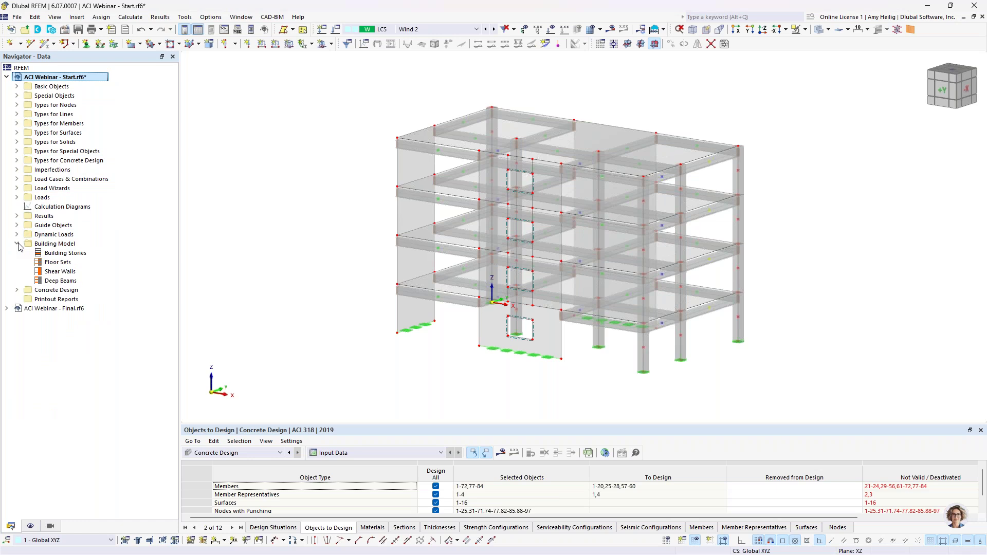
{"action": "left_click", "coordinate": [71, 254]}
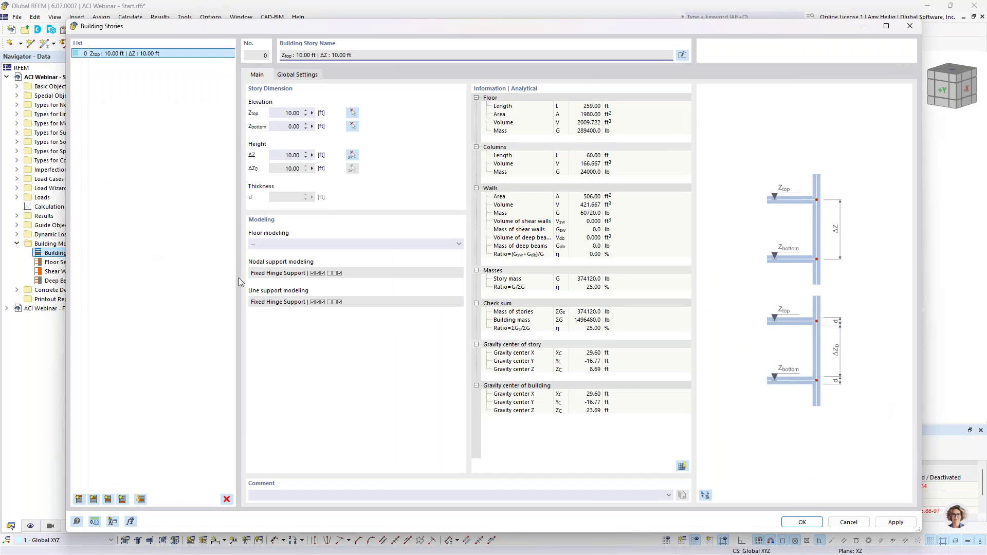
{"action": "left_click", "coordinate": [708, 493]}
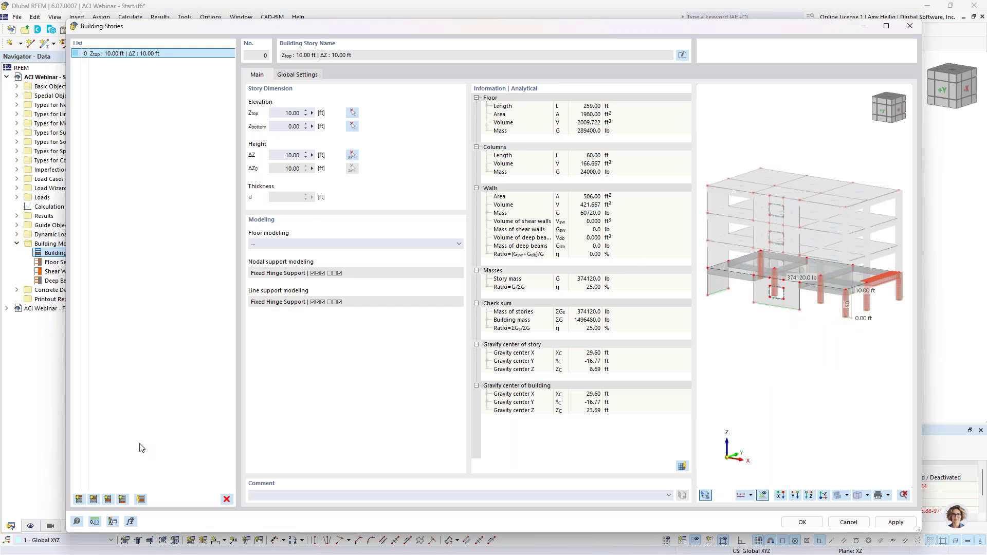
{"action": "left_click", "coordinate": [80, 500]}
{"action": "left_click", "coordinate": [80, 499]}
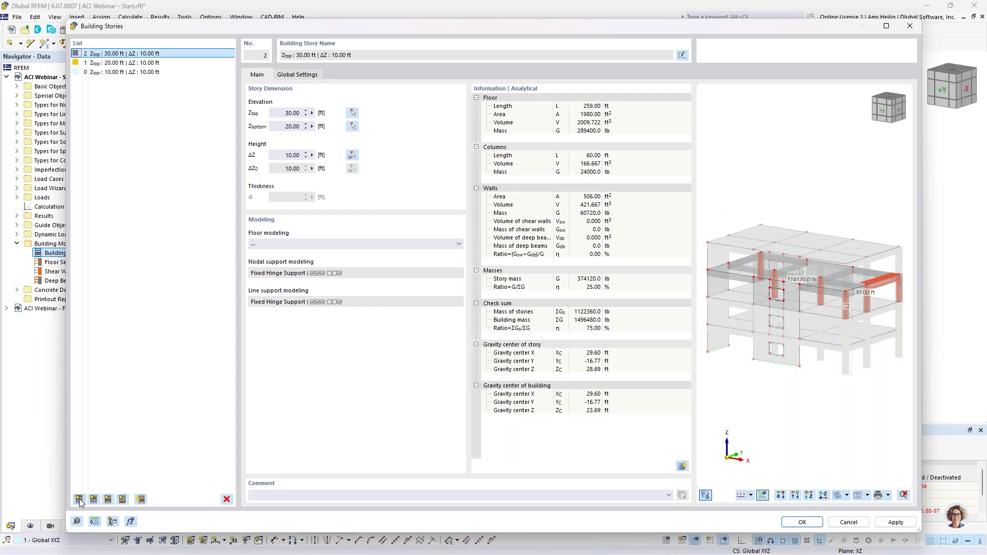
{"action": "left_click", "coordinate": [80, 500]}
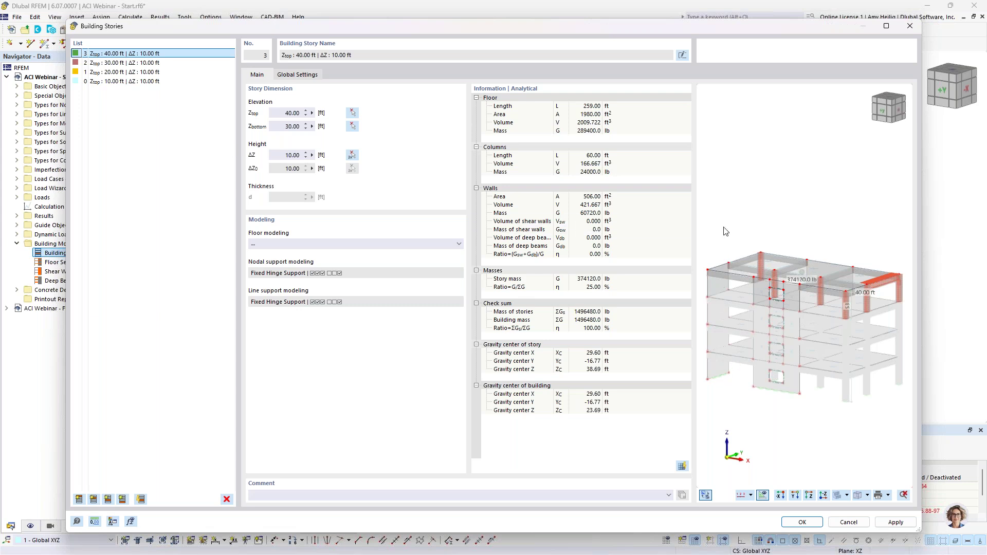
Step: Review the floor modeling options for the top story and switch to the PowerPoint slide show on the Building Model add-on concept
{"action": "left_click", "coordinate": [272, 245]}
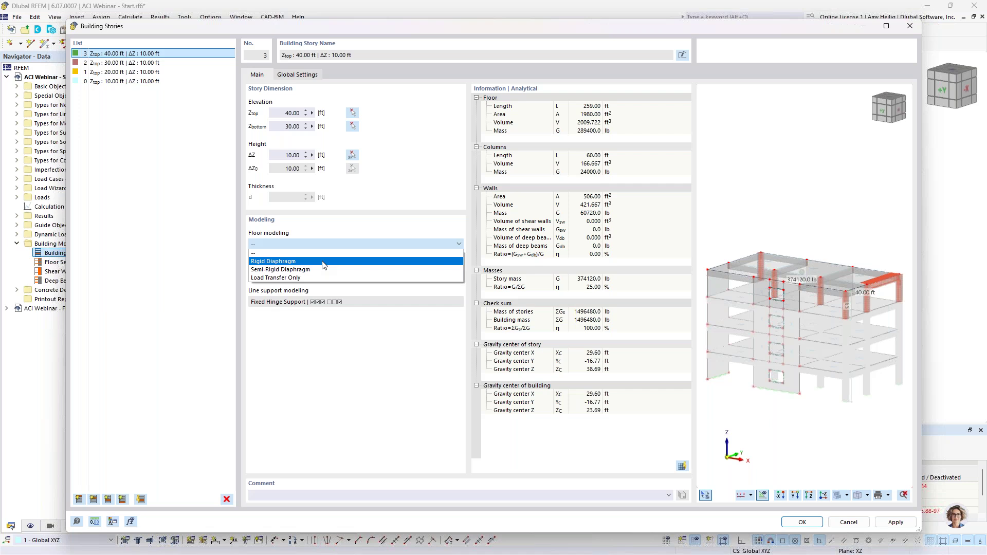
{"action": "key", "text": "super+Tab"}
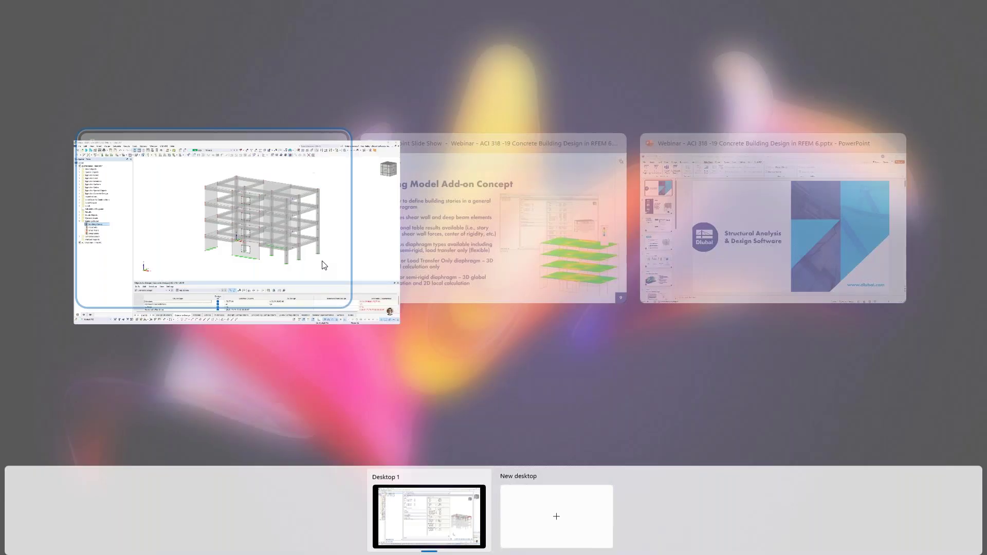
{"action": "left_click", "coordinate": [445, 248]}
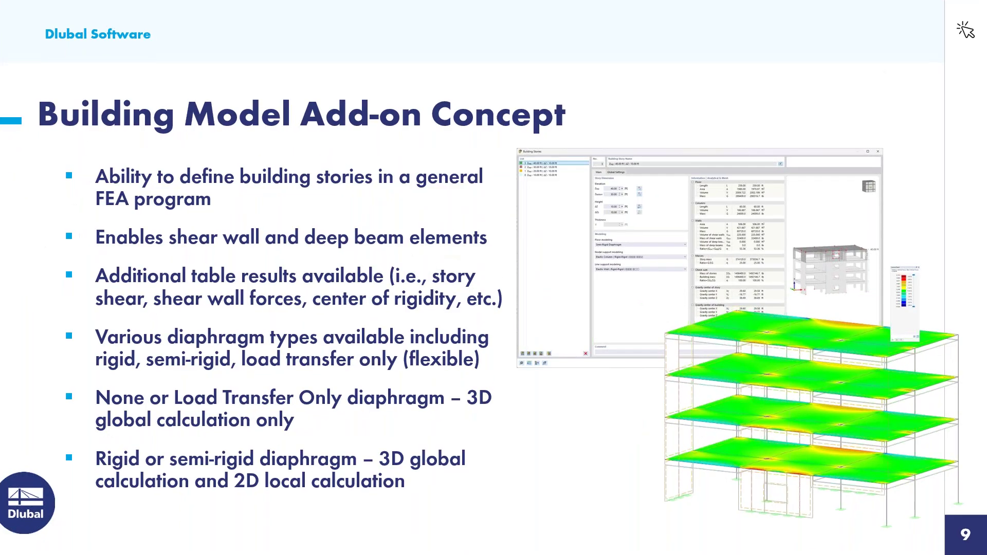
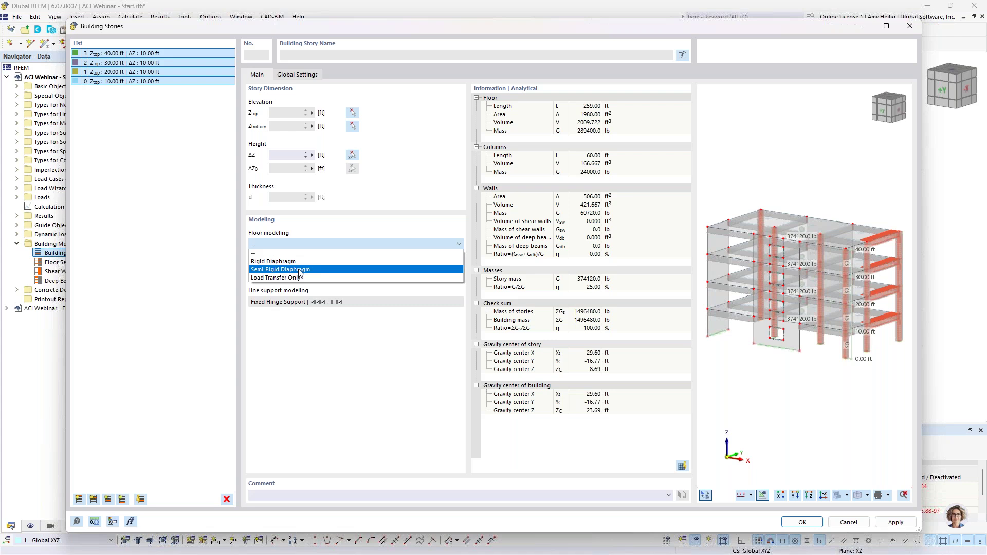
Step: Model all four stories as Semi-Rigid Diaphragm with Elastic Column Rigid-Rigid nodal supports and Elastic Wall Rigid-Rigid line supports
{"action": "left_click", "coordinate": [300, 269]}
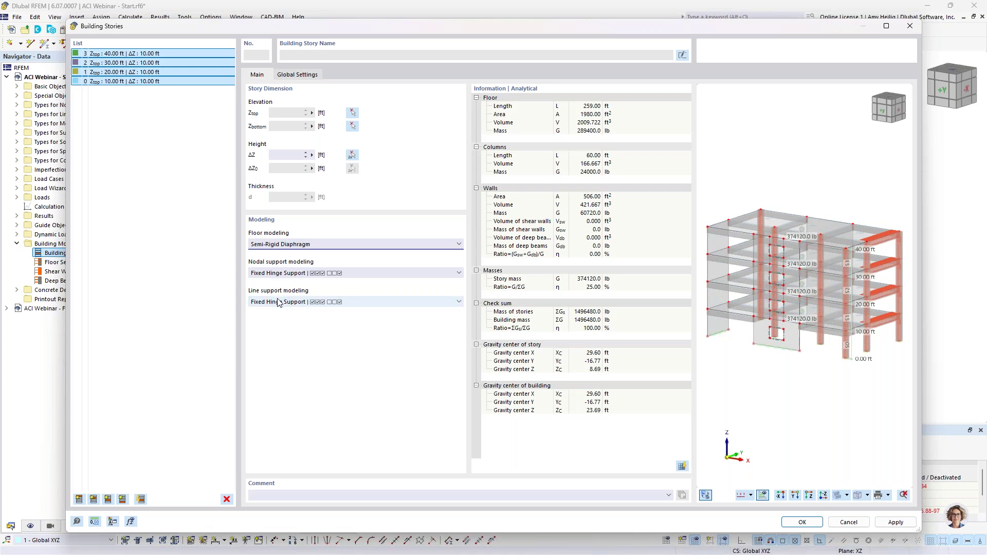
{"action": "left_click", "coordinate": [363, 273]}
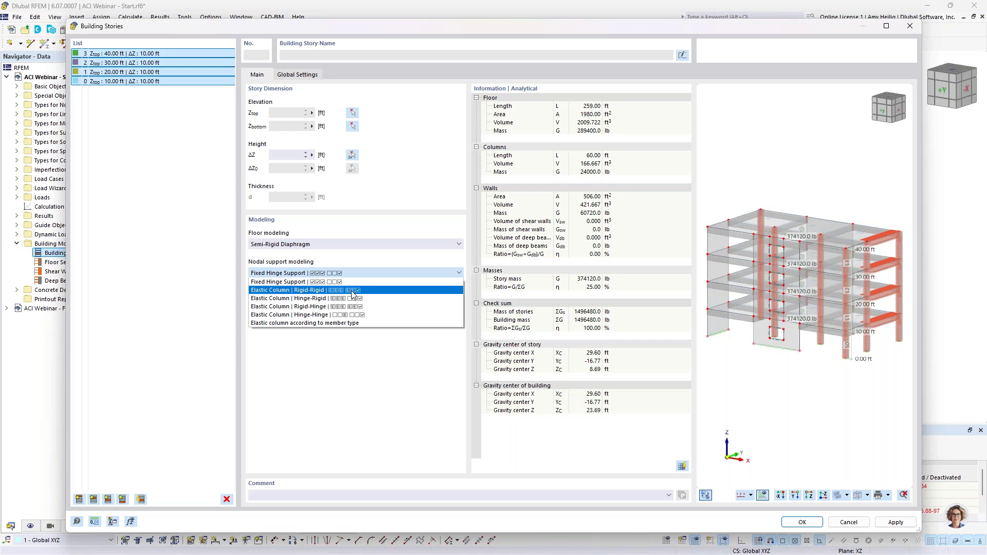
{"action": "left_click", "coordinate": [351, 291]}
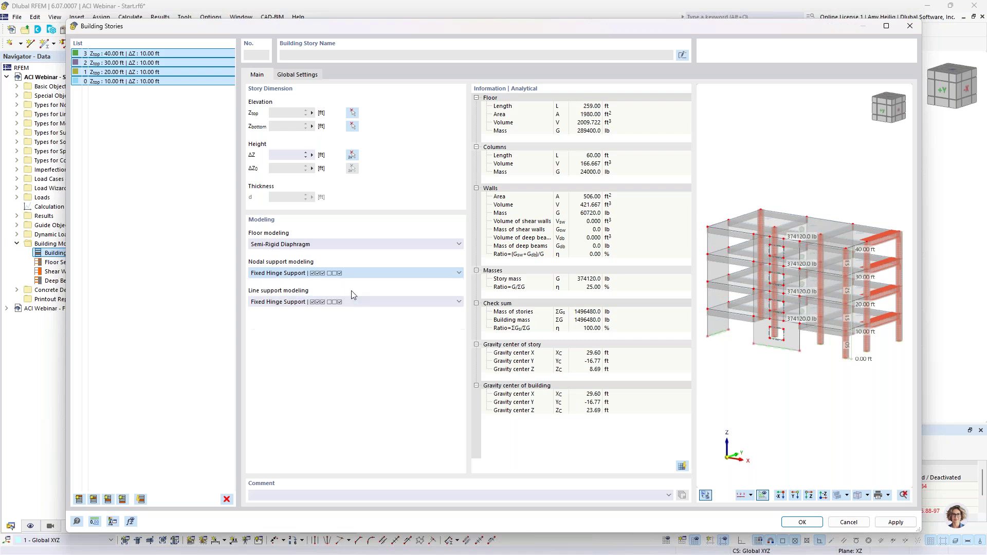
{"action": "left_click", "coordinate": [344, 301]}
{"action": "left_click", "coordinate": [344, 318]}
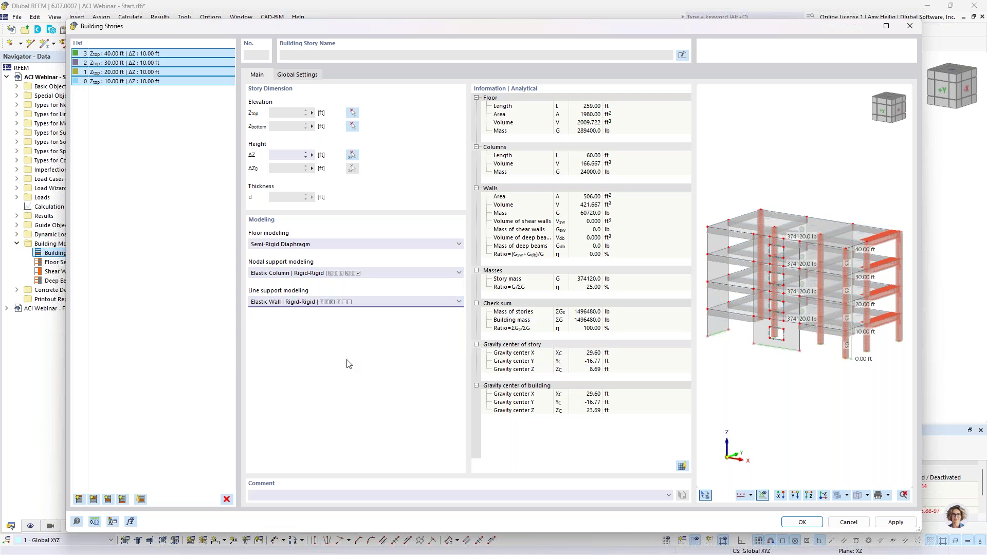
{"action": "left_click", "coordinate": [802, 522]}
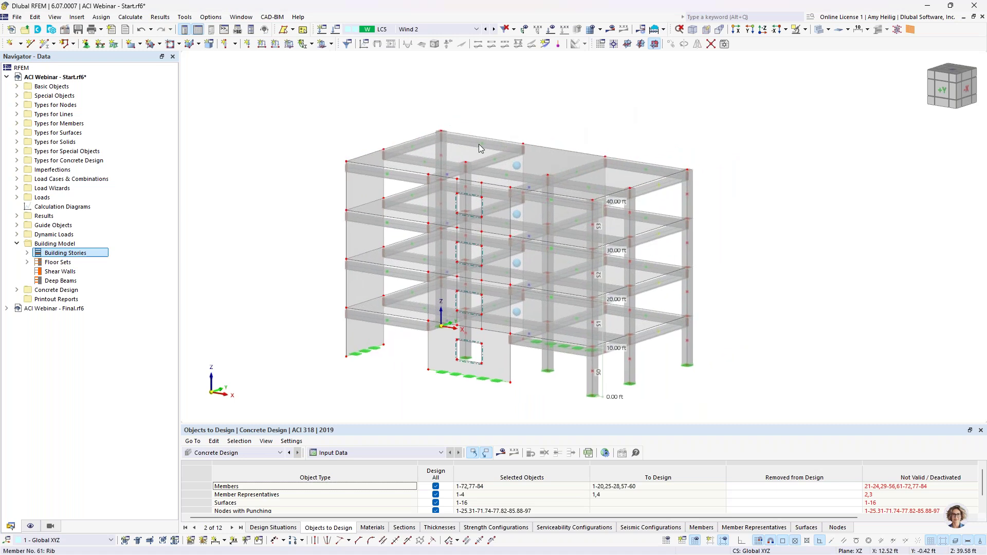
Step: Check the roof slab's stiffness type without changing it, and look over the stories defined in the building model
{"action": "left_click", "coordinate": [464, 150]}
{"action": "double_click", "coordinate": [464, 150]}
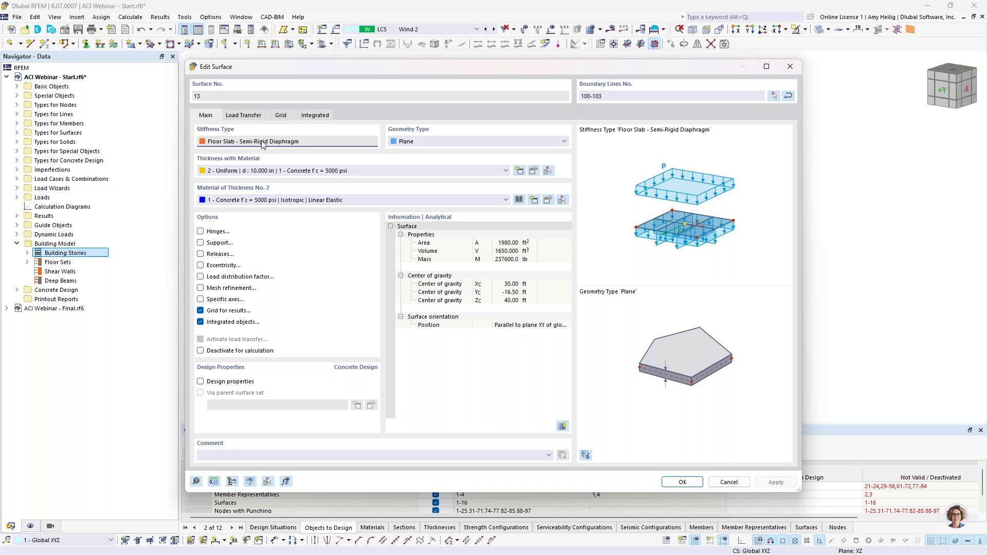
{"action": "left_click", "coordinate": [719, 485]}
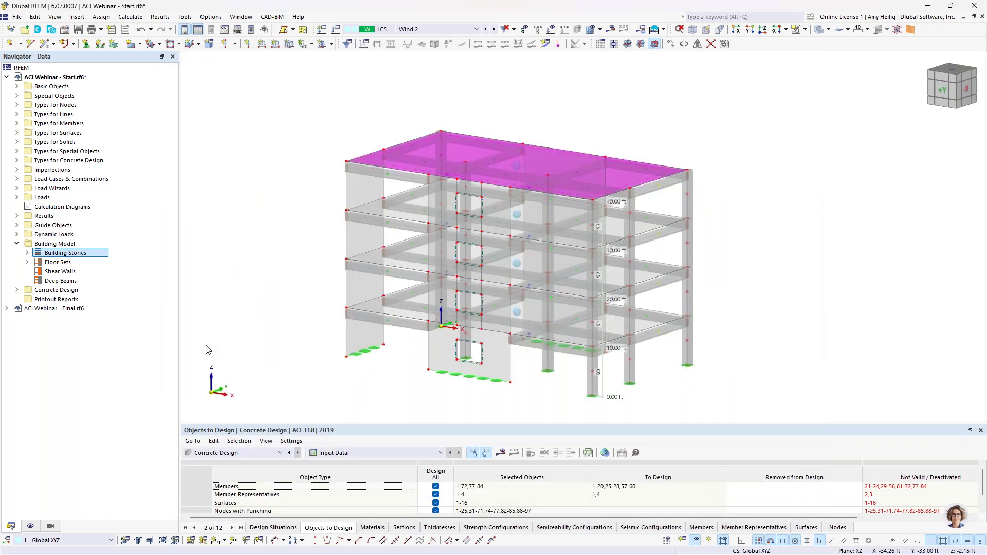
{"action": "left_click", "coordinate": [27, 253]}
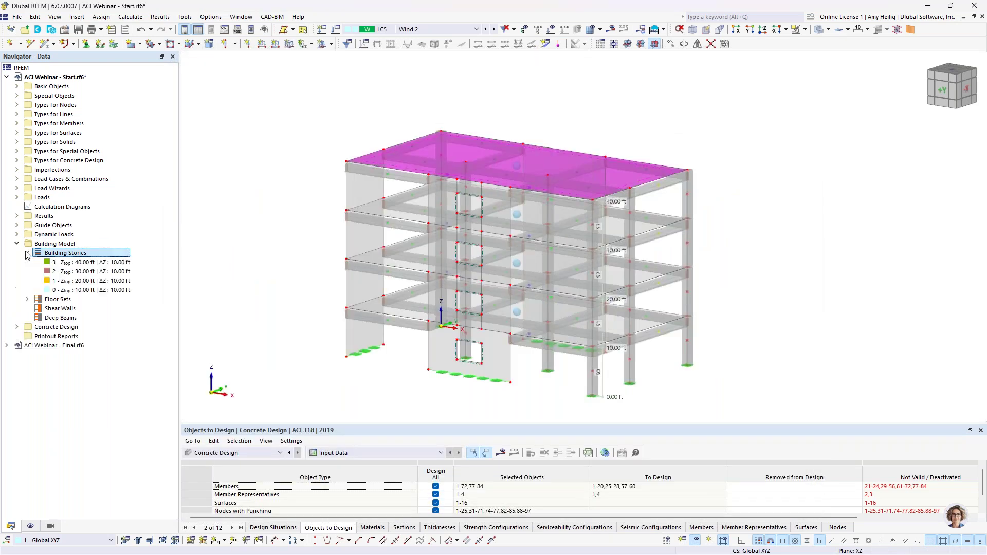
{"action": "left_click", "coordinate": [28, 253]}
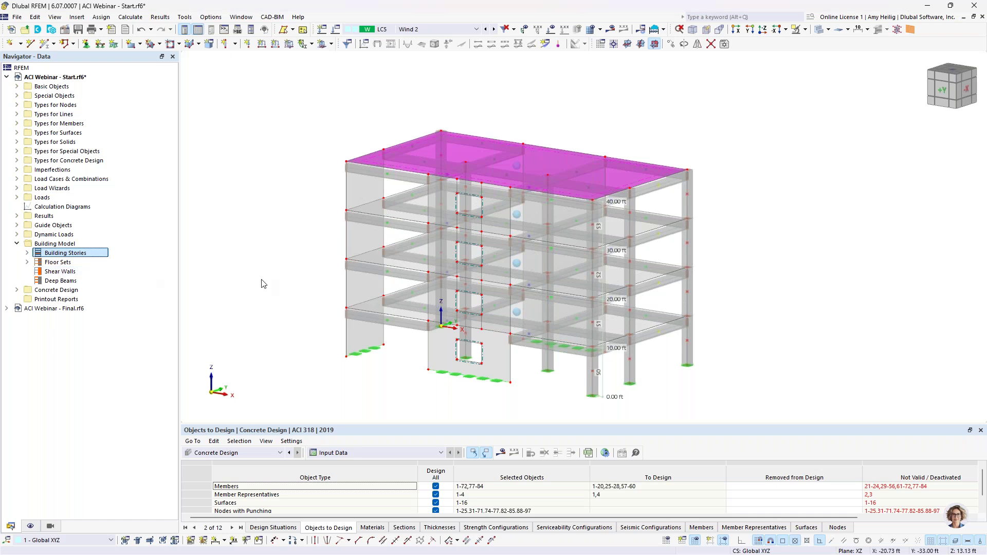
Step: Turn on the display of surface cells, show the model in wireframe, and pick a single cell of the roof slab
{"action": "left_click", "coordinate": [30, 526]}
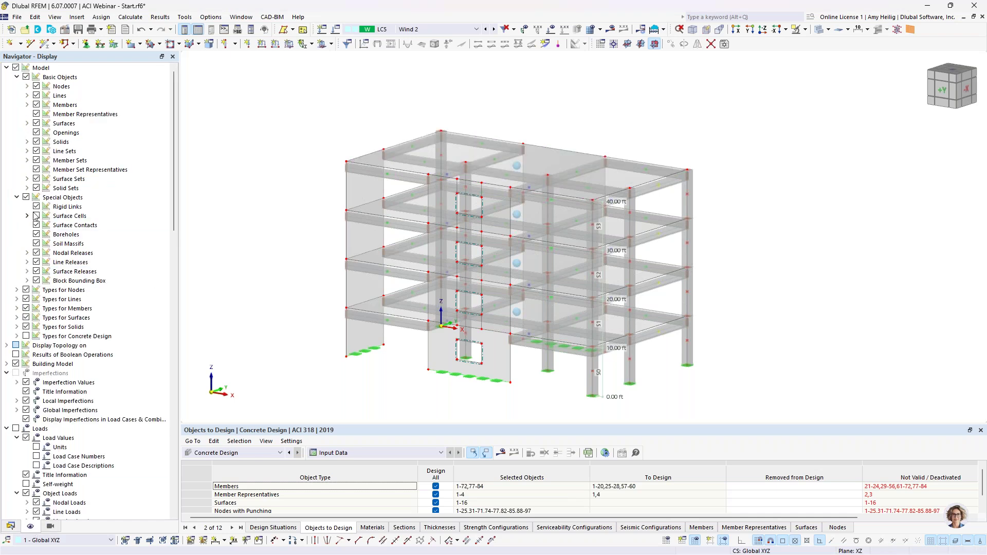
{"action": "left_click", "coordinate": [35, 215]}
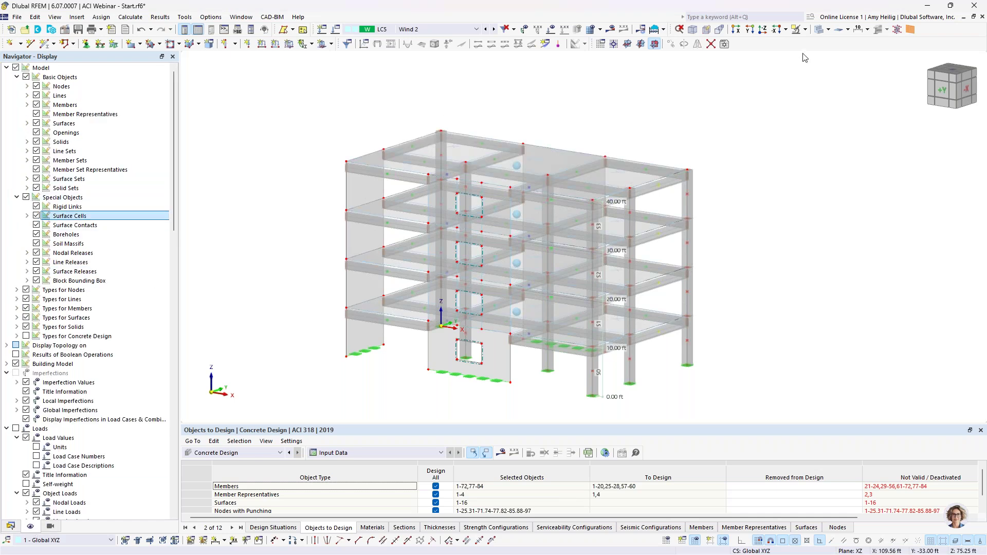
{"action": "left_click", "coordinate": [819, 31]}
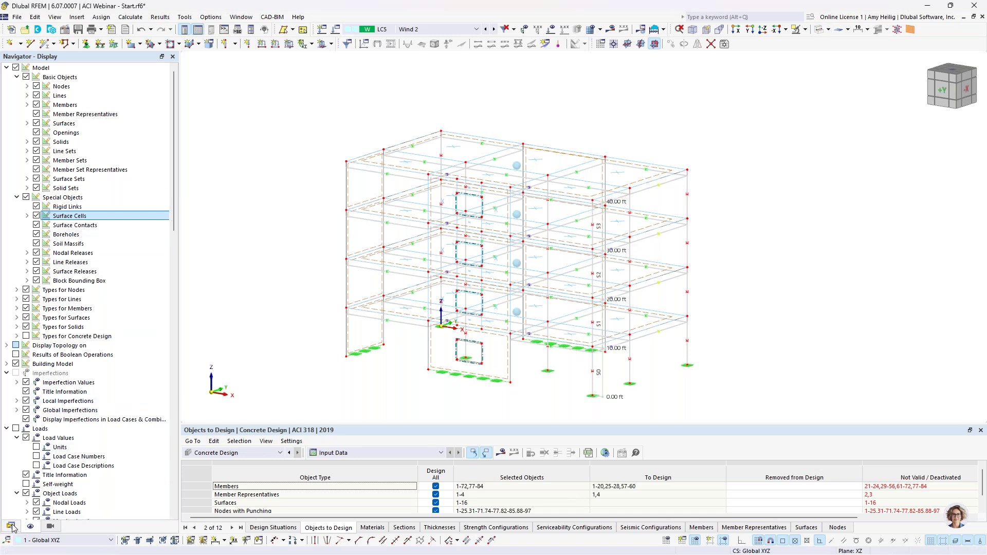
{"action": "scroll", "coordinate": [513, 239], "scroll_direction": "up", "scroll_amount": 2}
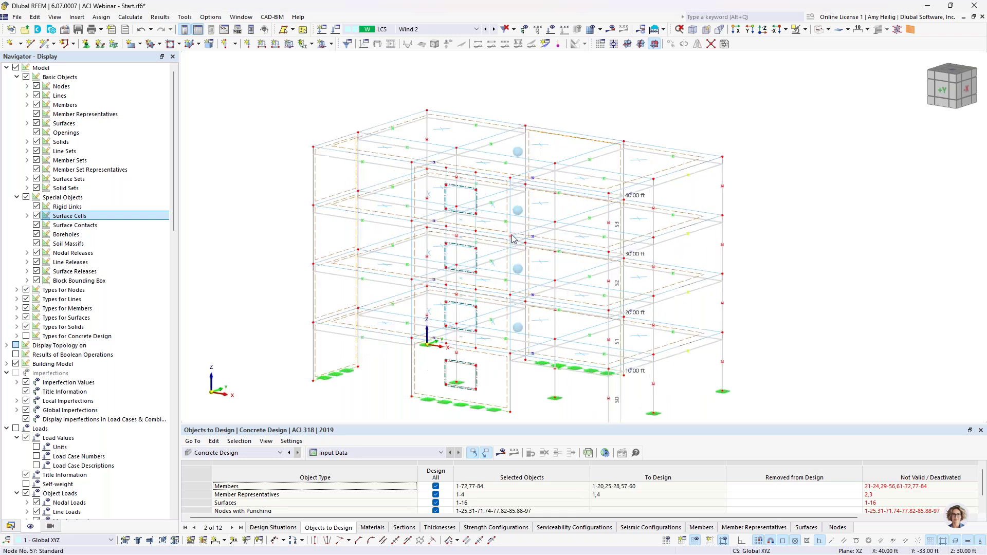
{"action": "scroll", "coordinate": [513, 239], "scroll_direction": "up", "scroll_amount": 1}
{"action": "left_click", "coordinate": [625, 149]}
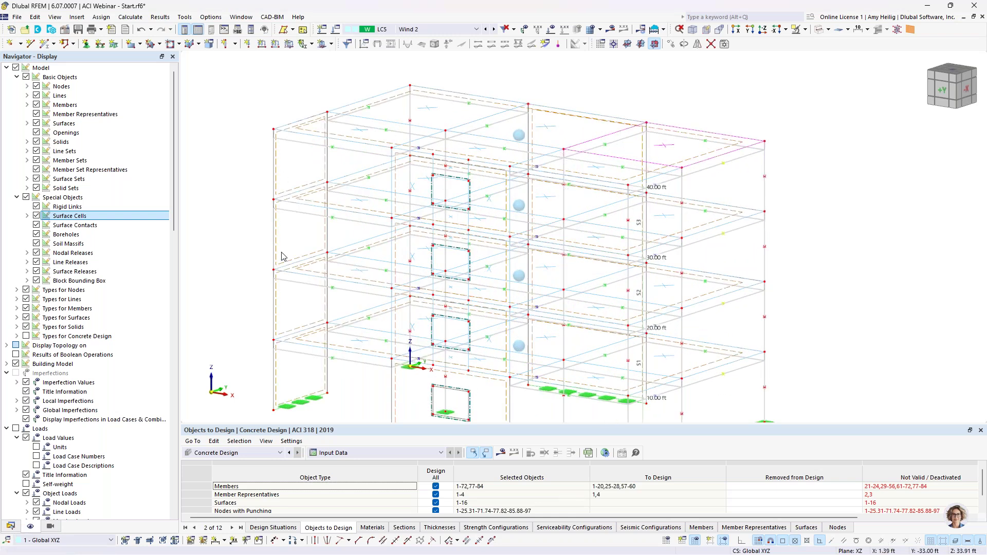
{"action": "left_click", "coordinate": [11, 526]}
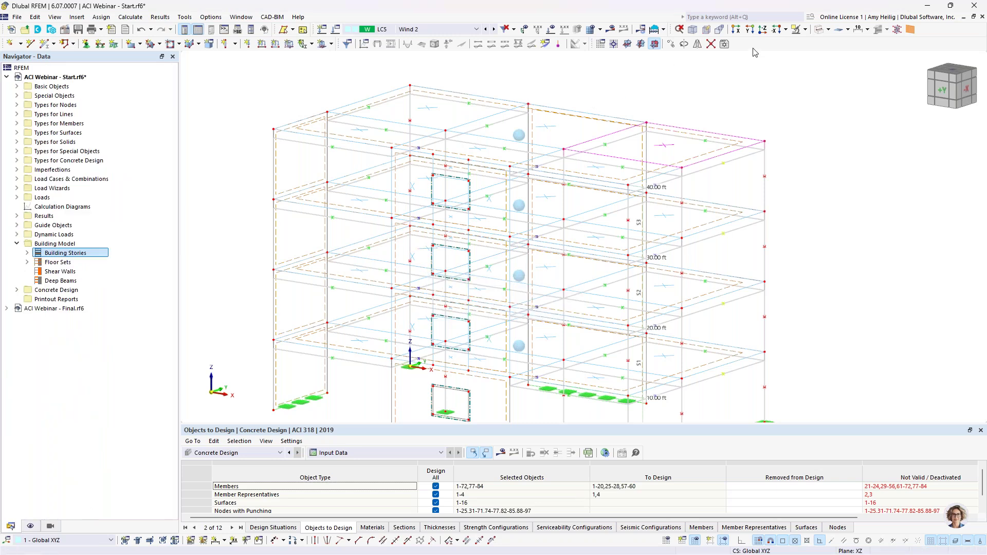
Step: Isolate the shear wall with openings by window-selecting it in the -Z view and showing only the selected objects, seen in elevation
{"action": "left_click", "coordinate": [764, 30]}
{"action": "left_click_drag", "start_coordinate": [461, 374], "coordinate": [671, 405]}
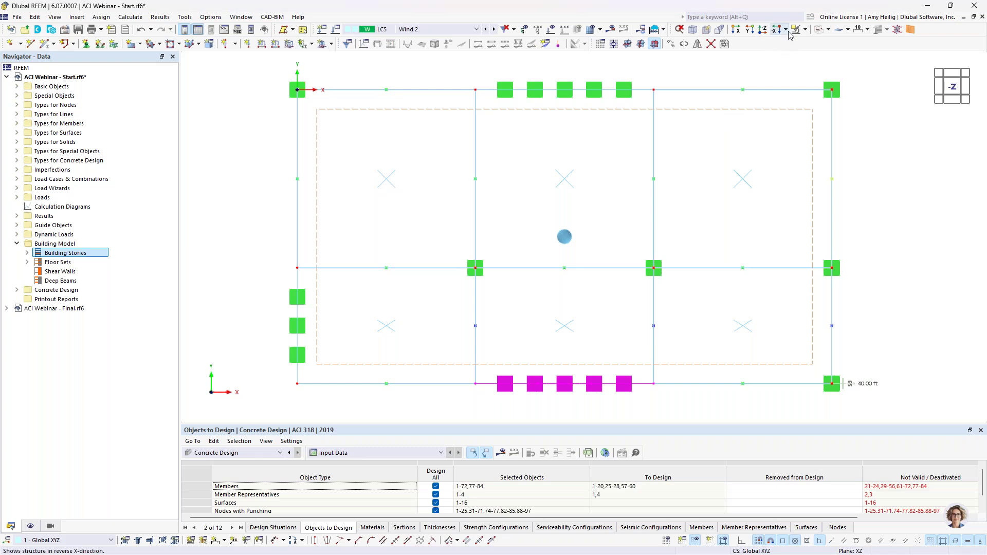
{"action": "left_click", "coordinate": [805, 29]}
{"action": "left_click", "coordinate": [822, 43]}
{"action": "middle_click_drag", "start_coordinate": [674, 322], "coordinate": [651, 130], "text": "ctrl"}
{"action": "scroll", "coordinate": [651, 130], "scroll_direction": "down", "scroll_amount": 1}
{"action": "middle_click_drag", "start_coordinate": [575, 319], "coordinate": [526, 230]}
{"action": "left_click", "coordinate": [639, 271]}
{"action": "middle_click_drag", "start_coordinate": [639, 271], "coordinate": [617, 267], "text": "ctrl"}
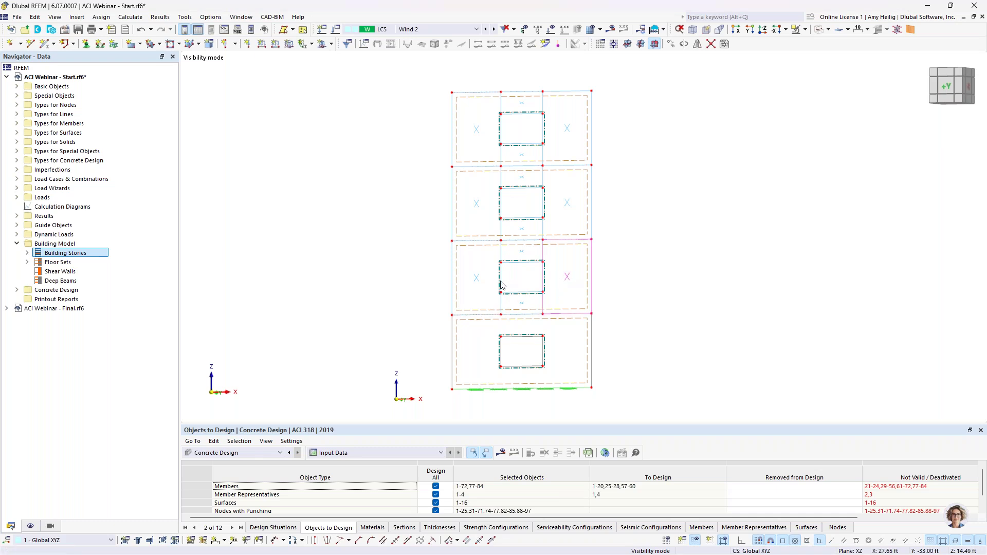
Step: Graphically extend both vertical edges of the ground-floor opening to the story's top line and the wall base, splitting the wall into surface cells
{"action": "mouse_move", "coordinate": [477, 284]}
{"action": "scroll", "coordinate": [605, 308], "scroll_direction": "up", "scroll_amount": 1}
{"action": "scroll", "coordinate": [591, 288], "scroll_direction": "up", "scroll_amount": 1}
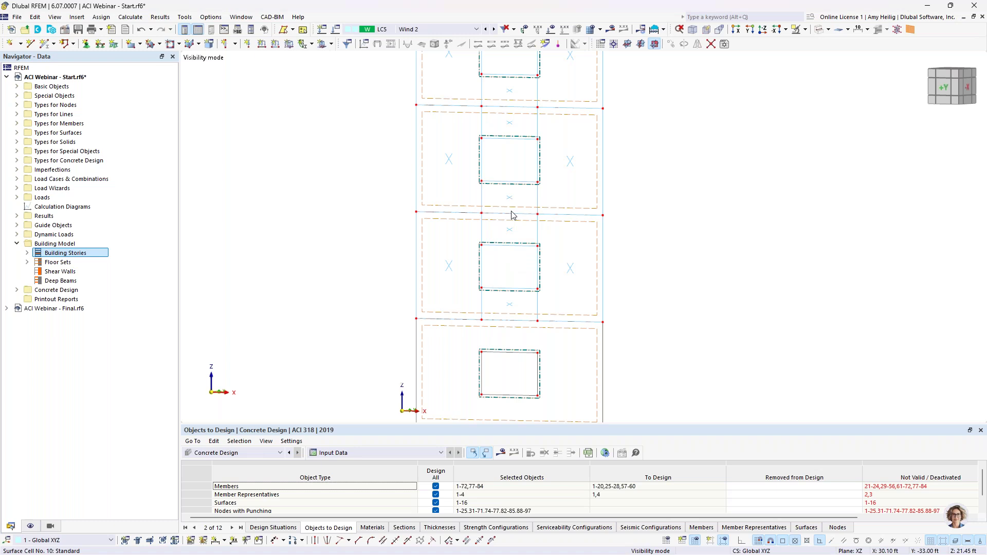
{"action": "middle_click_drag", "start_coordinate": [512, 270], "coordinate": [525, 199]}
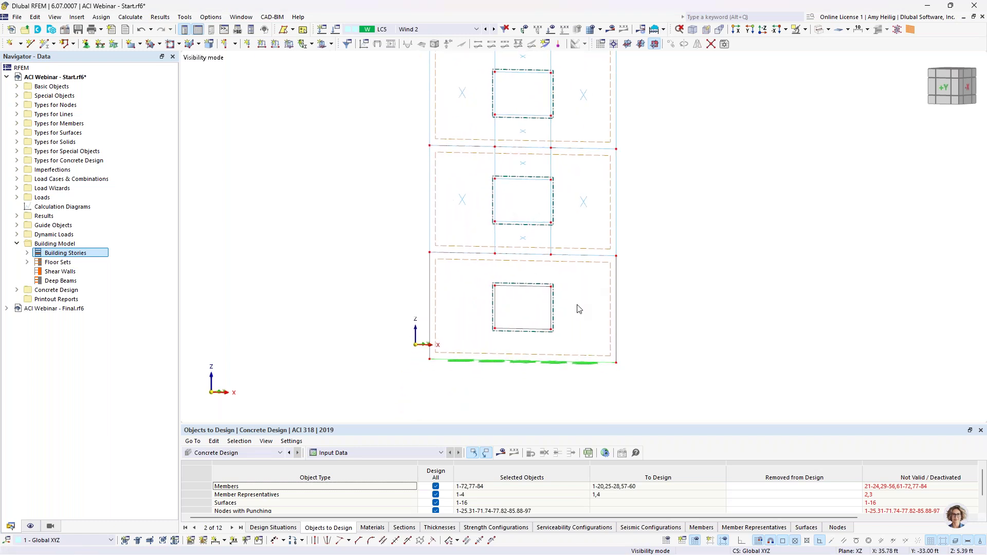
{"action": "scroll", "coordinate": [579, 309], "scroll_direction": "up", "scroll_amount": 1}
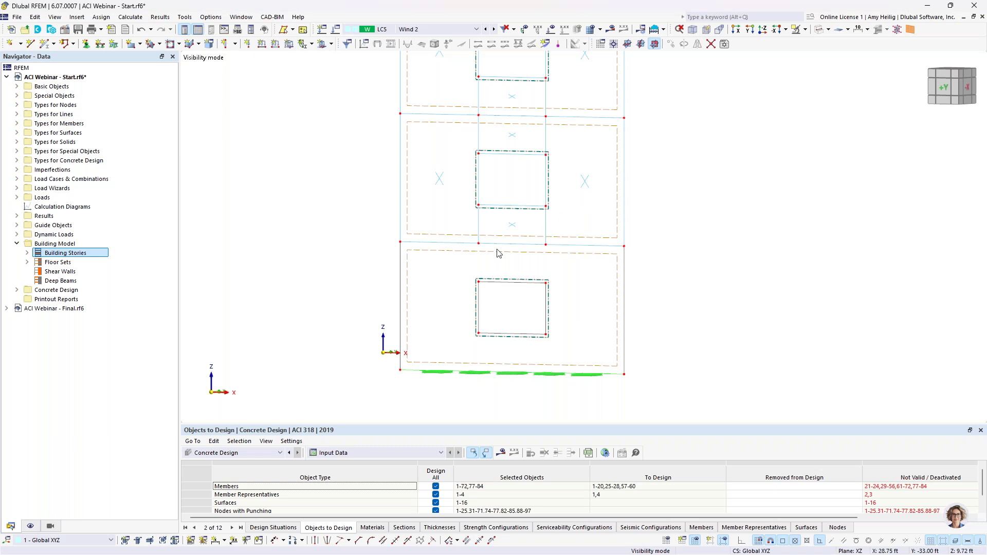
{"action": "scroll", "coordinate": [485, 290], "scroll_direction": "up", "scroll_amount": 2}
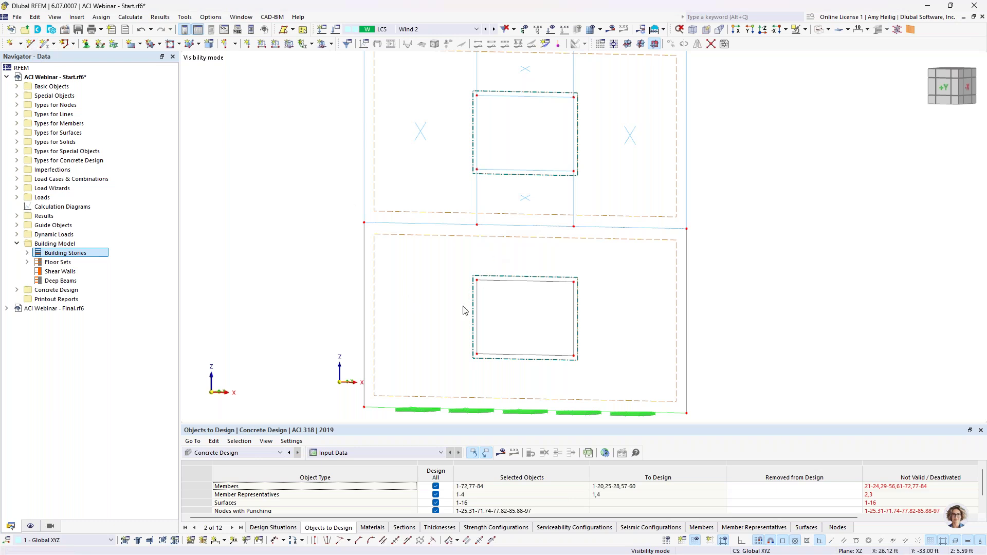
{"action": "middle_click_drag", "start_coordinate": [448, 336], "coordinate": [430, 298]}
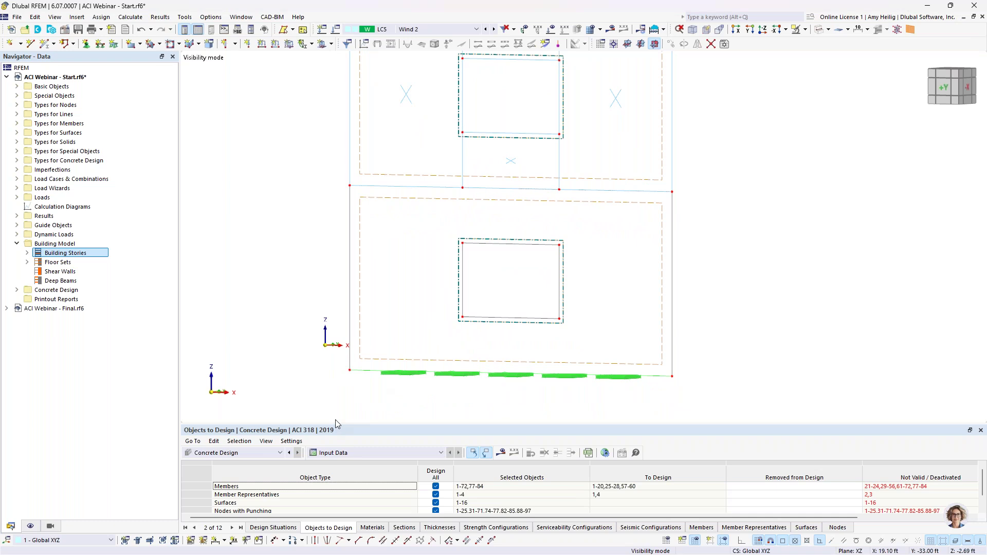
{"action": "left_click", "coordinate": [350, 541]}
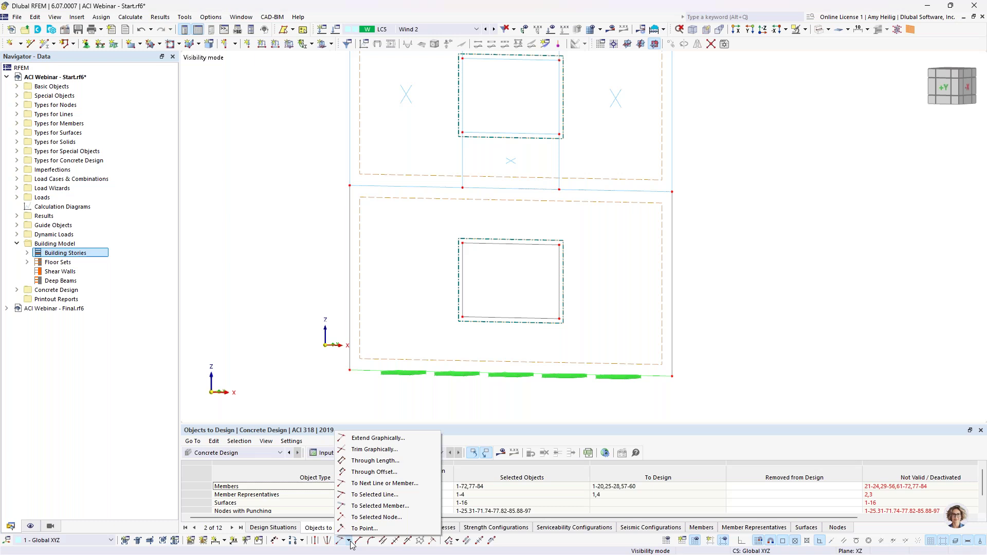
{"action": "left_click", "coordinate": [374, 443]}
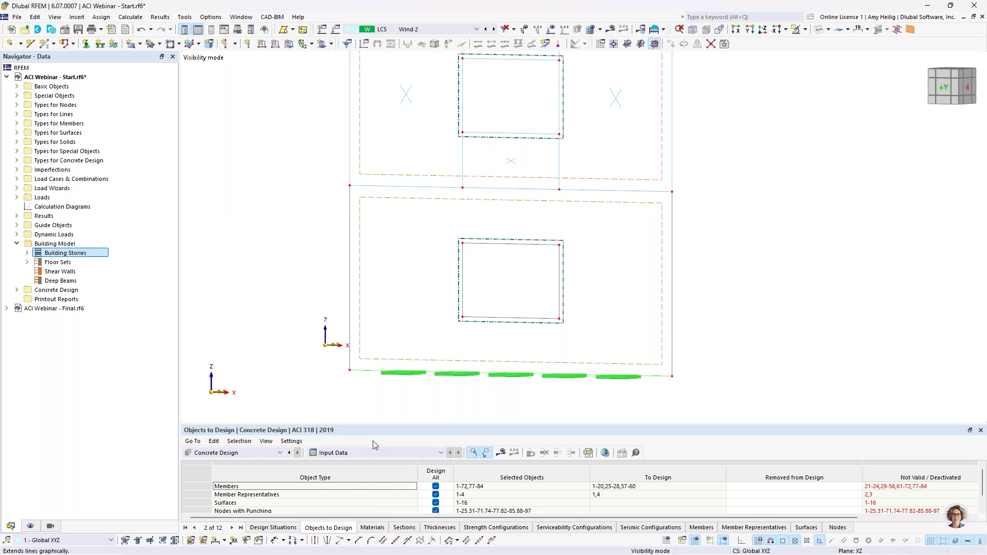
{"action": "left_click", "coordinate": [463, 255]}
{"action": "key", "text": "ctrl+z"}
{"action": "left_click", "coordinate": [464, 252]}
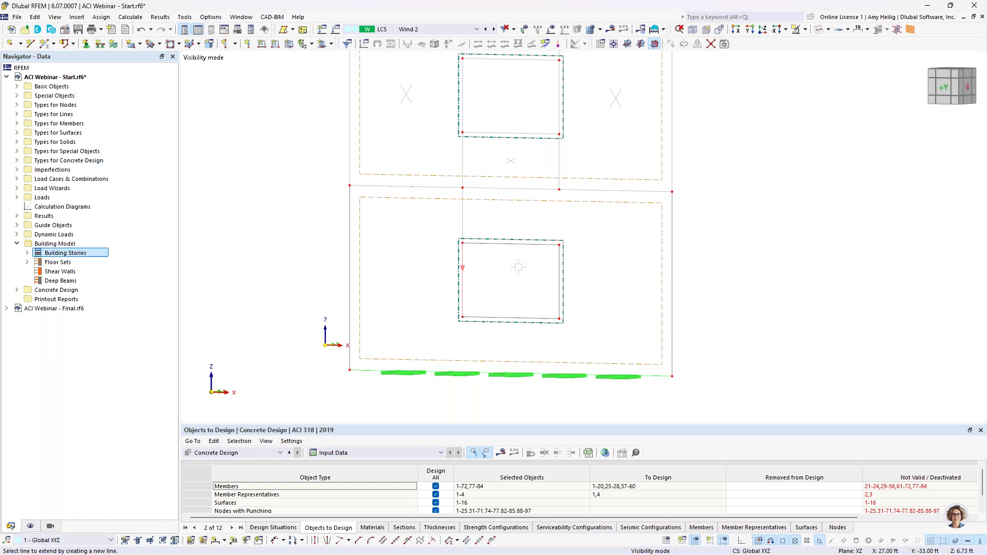
{"action": "left_click", "coordinate": [560, 256]}
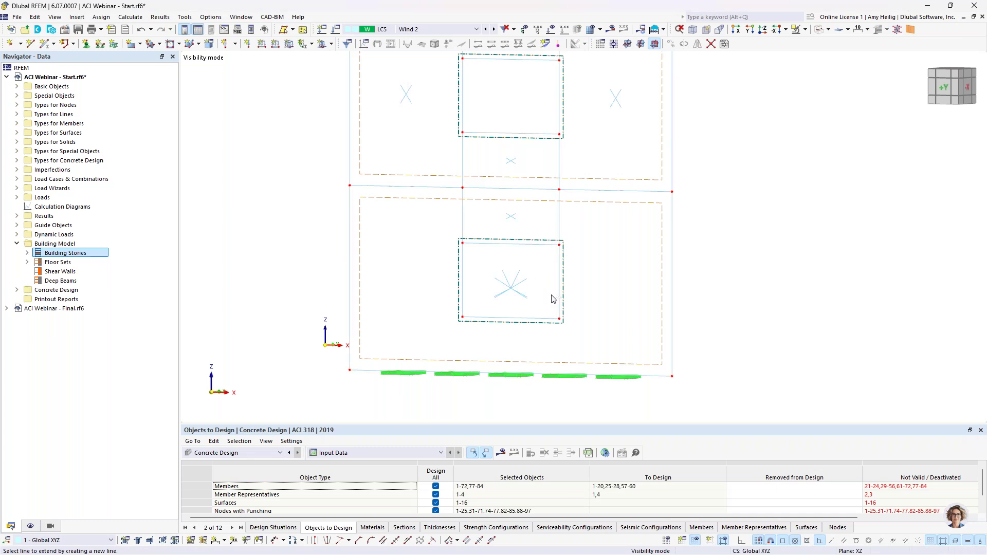
{"action": "left_click", "coordinate": [559, 316]}
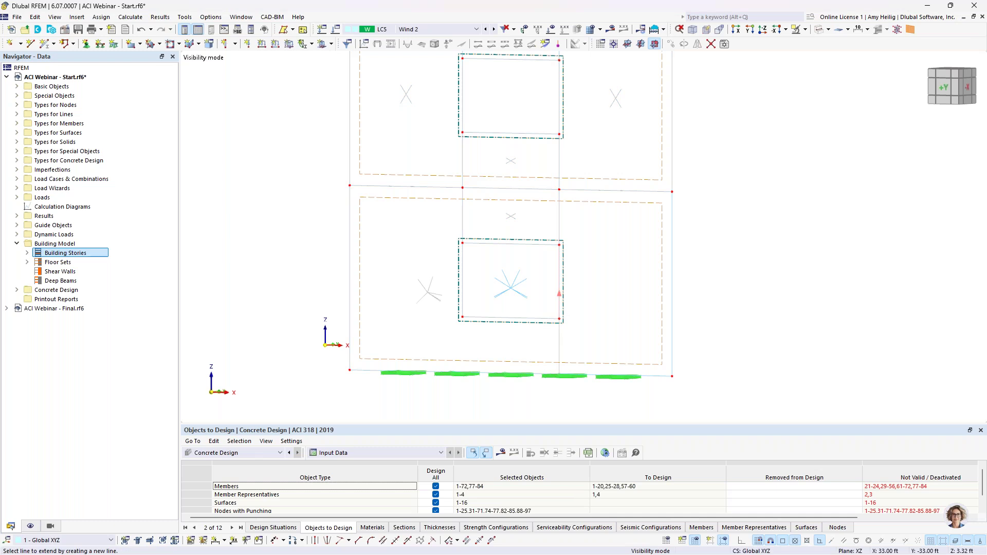
{"action": "left_click", "coordinate": [463, 315]}
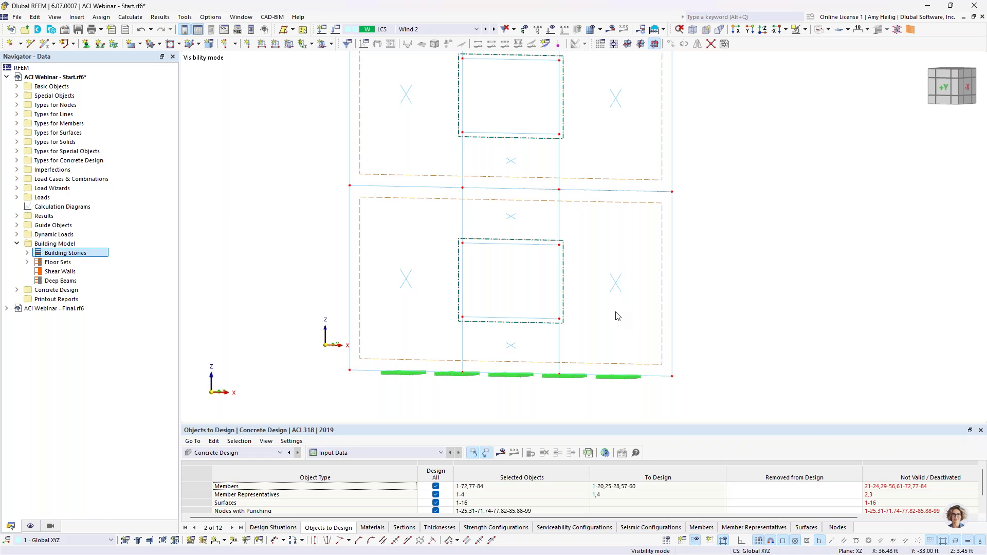
Step: Create a shear wall from the full-height stack of surface cells left of the openings, cells 5, 9, 13 and 41
{"action": "scroll", "coordinate": [579, 286], "scroll_direction": "down", "scroll_amount": 4}
{"action": "middle_click_drag", "start_coordinate": [581, 278], "coordinate": [565, 308]}
{"action": "scroll", "coordinate": [565, 308], "scroll_direction": "down", "scroll_amount": 1}
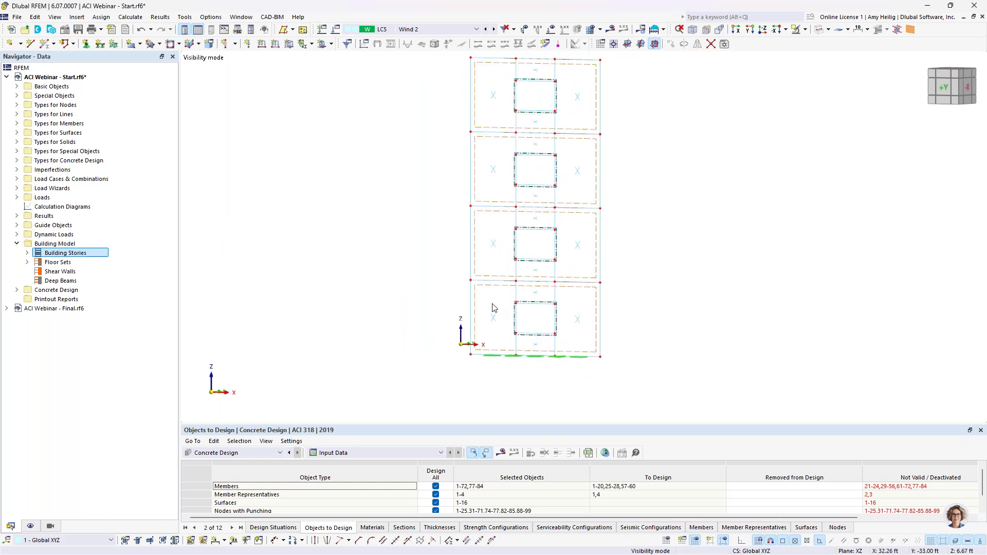
{"action": "right_click", "coordinate": [68, 272]}
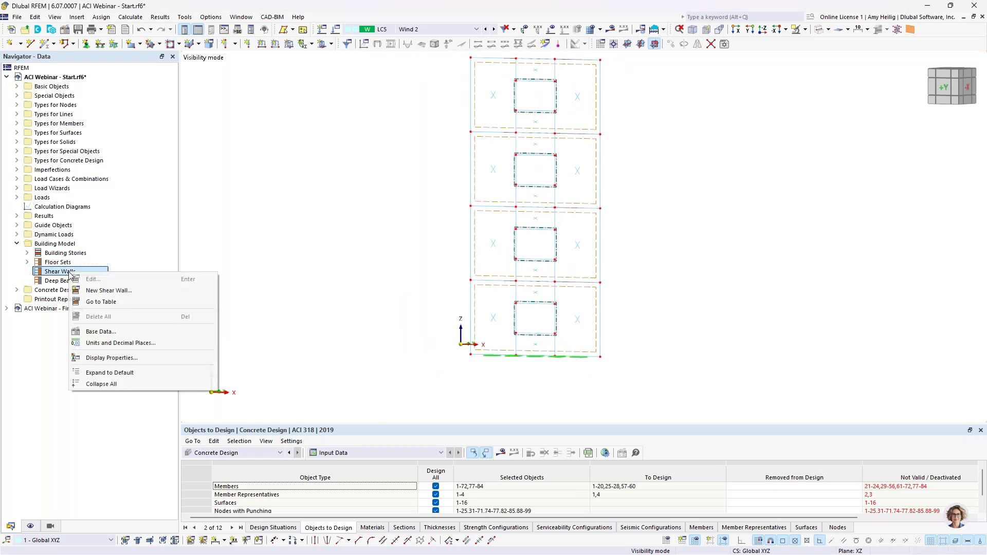
{"action": "left_click", "coordinate": [100, 293]}
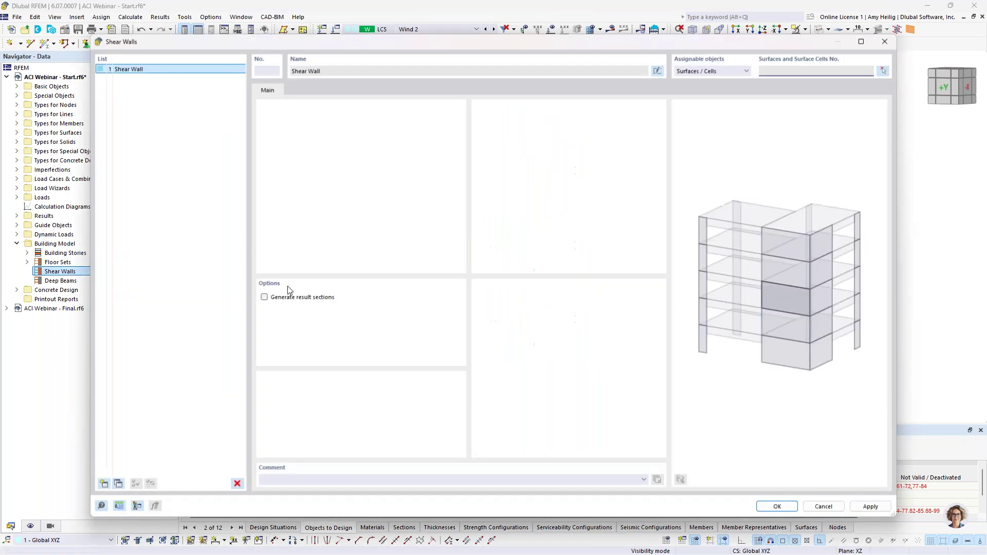
{"action": "left_click", "coordinate": [104, 484]}
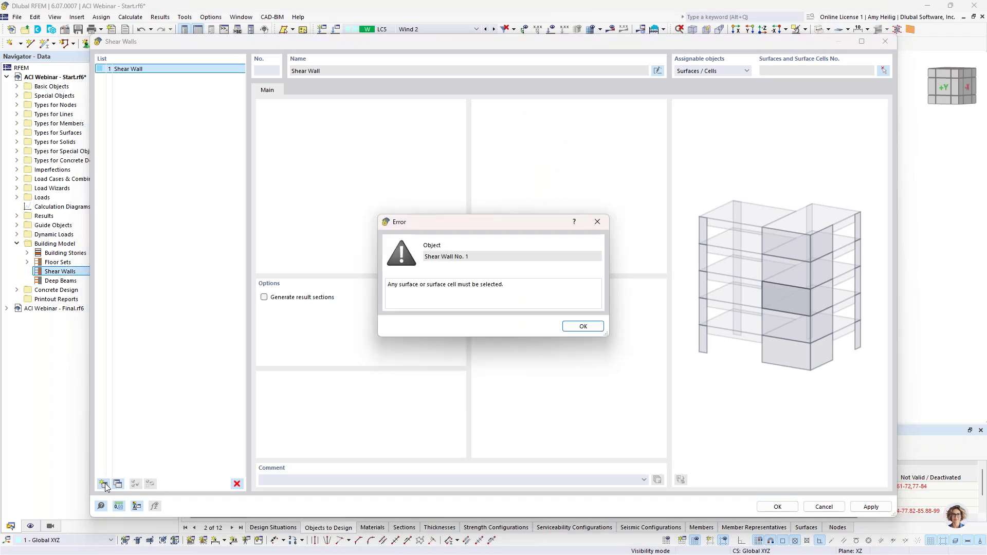
{"action": "left_click", "coordinate": [582, 327]}
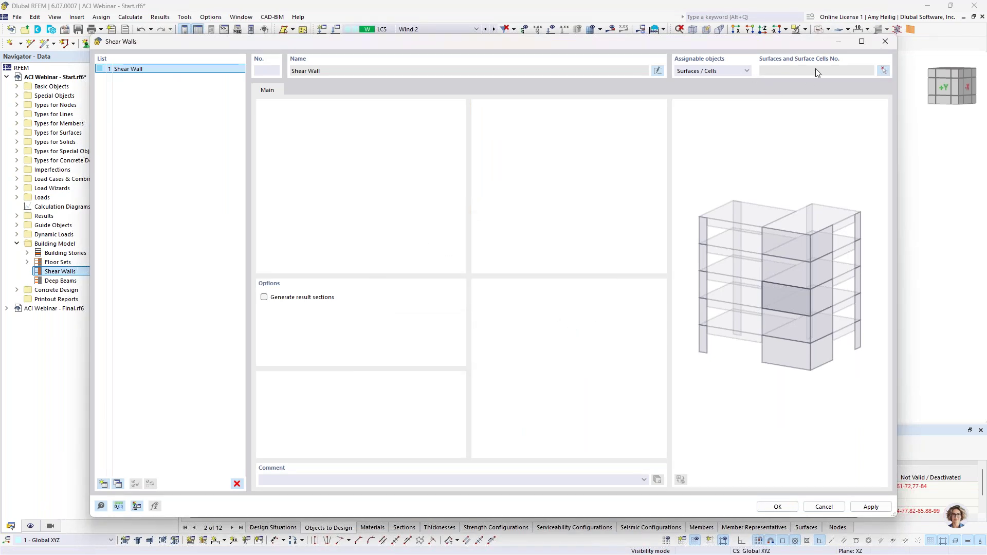
{"action": "left_click", "coordinate": [884, 74]}
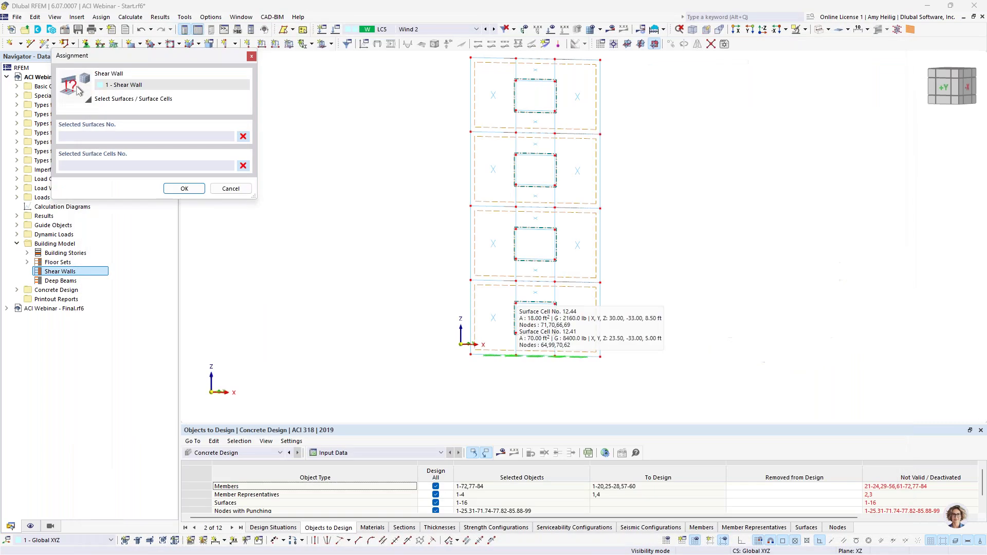
{"action": "left_click", "coordinate": [494, 319]}
{"action": "left_click", "coordinate": [493, 243]}
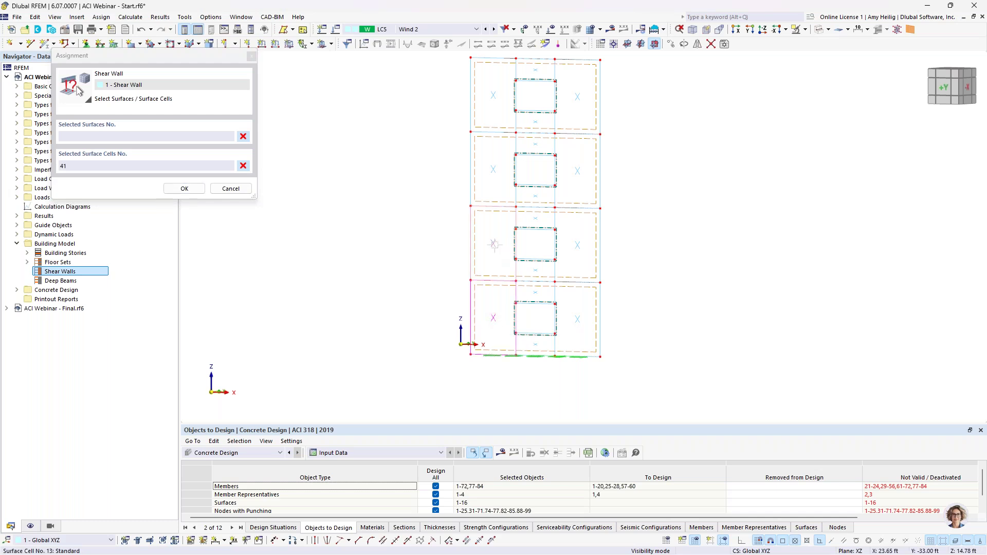
{"action": "left_click", "coordinate": [494, 169]}
{"action": "left_click", "coordinate": [493, 95]}
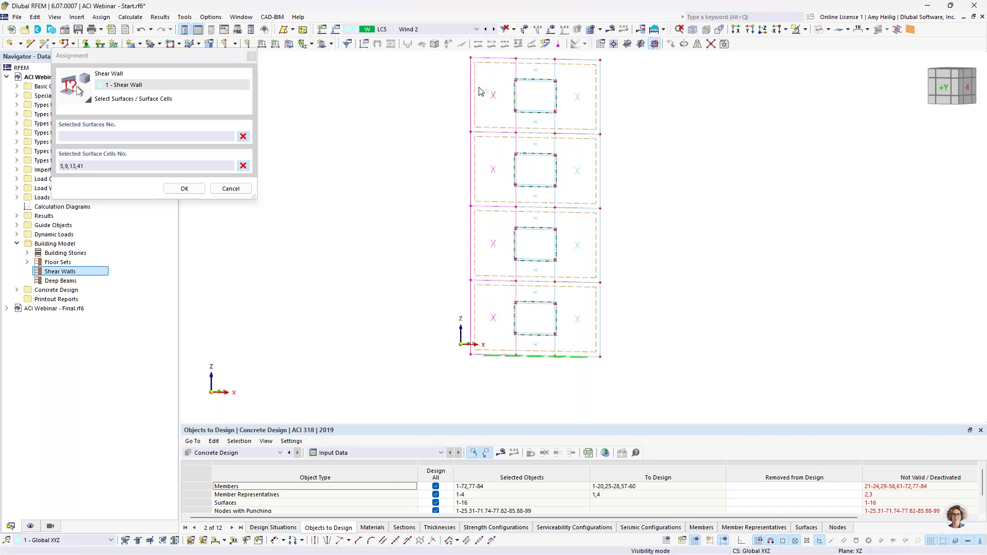
{"action": "left_click", "coordinate": [185, 189]}
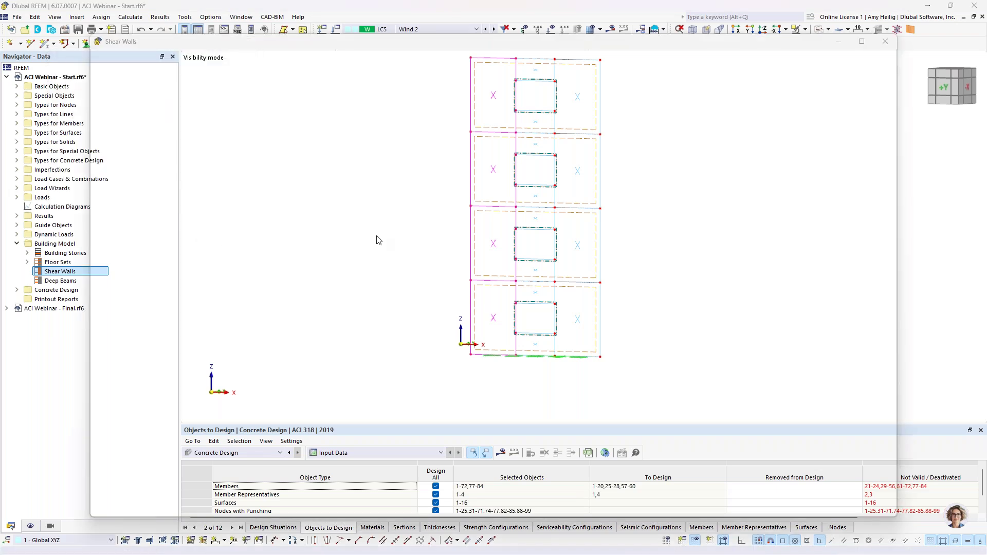
Step: Define a second shear wall from the full-height stack of surface cells right of the openings, cells 7, 11, 15 and 43
{"action": "left_click", "coordinate": [883, 70]}
{"action": "left_click", "coordinate": [580, 296]}
{"action": "left_click", "coordinate": [579, 221]}
{"action": "left_click", "coordinate": [580, 160]}
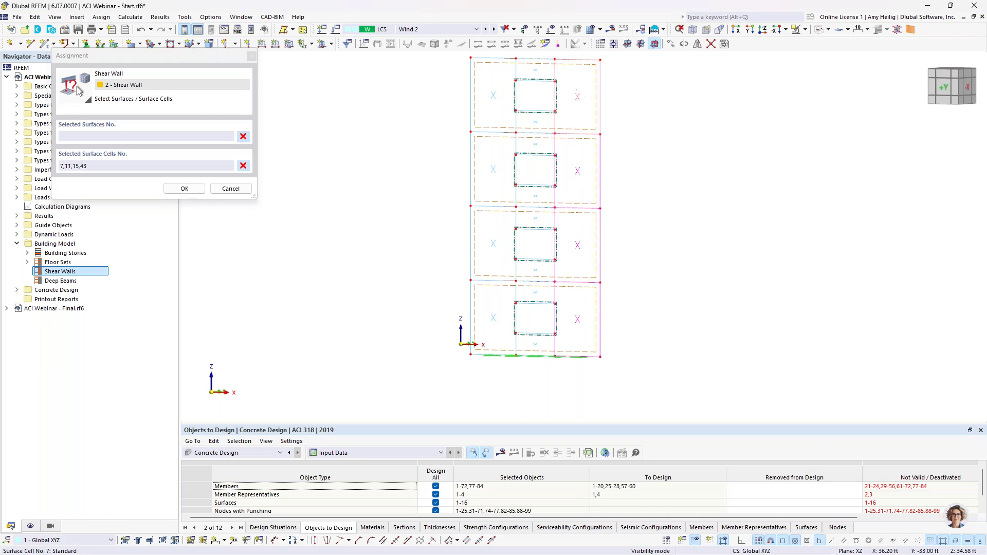
{"action": "left_click", "coordinate": [184, 188]}
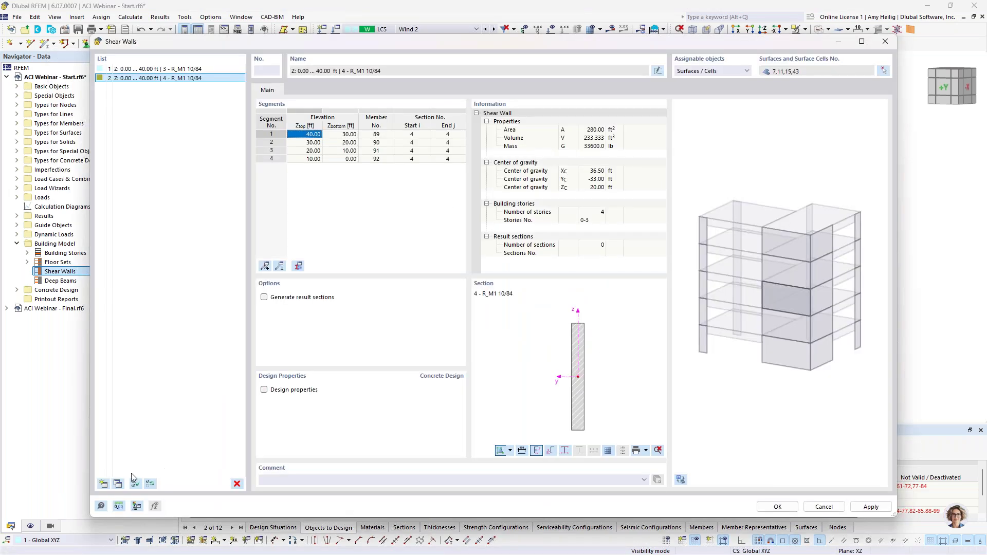
Step: Show the full building again and create a third shear wall from the stacked surfaces 5-8 of the solid wall without openings
{"action": "left_click", "coordinate": [103, 484]}
{"action": "left_click", "coordinate": [887, 70]}
{"action": "left_click", "coordinate": [805, 29]}
{"action": "left_click", "coordinate": [836, 118]}
{"action": "left_click", "coordinate": [828, 29]}
{"action": "left_click", "coordinate": [839, 66]}
{"action": "middle_click_drag", "start_coordinate": [402, 265], "coordinate": [453, 316]}
{"action": "scroll", "coordinate": [469, 371], "scroll_direction": "up", "scroll_amount": 2}
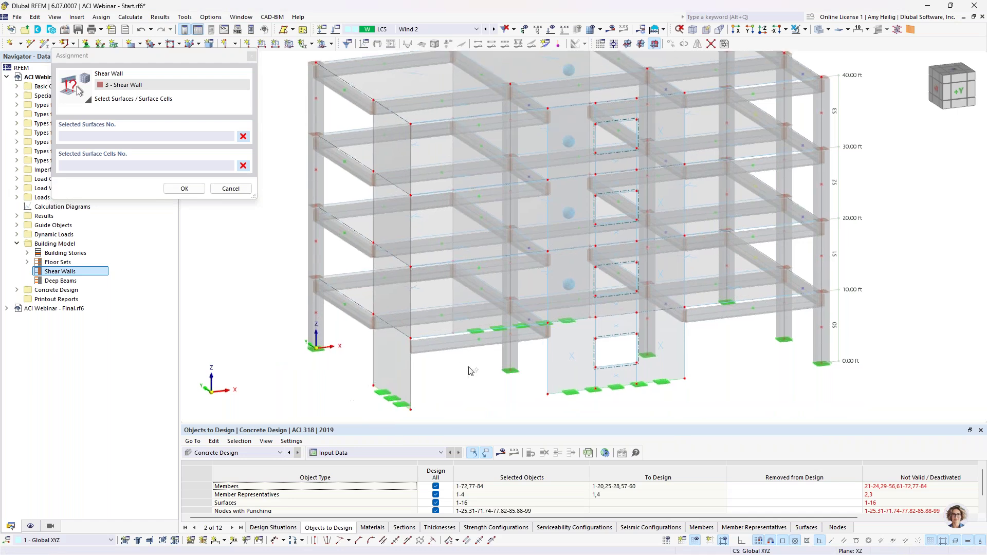
{"action": "left_click", "coordinate": [391, 374]}
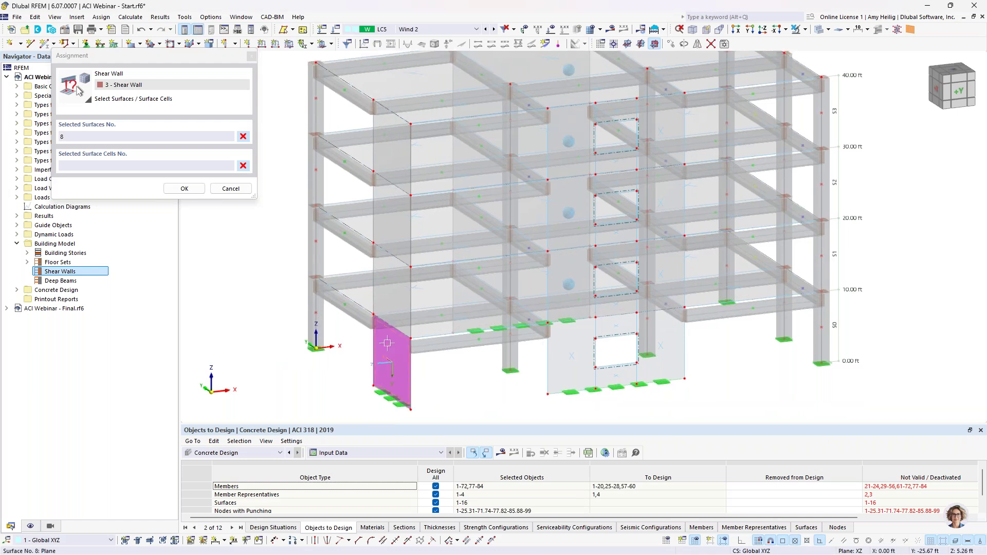
{"action": "left_click", "coordinate": [392, 291]}
{"action": "left_click", "coordinate": [381, 219]}
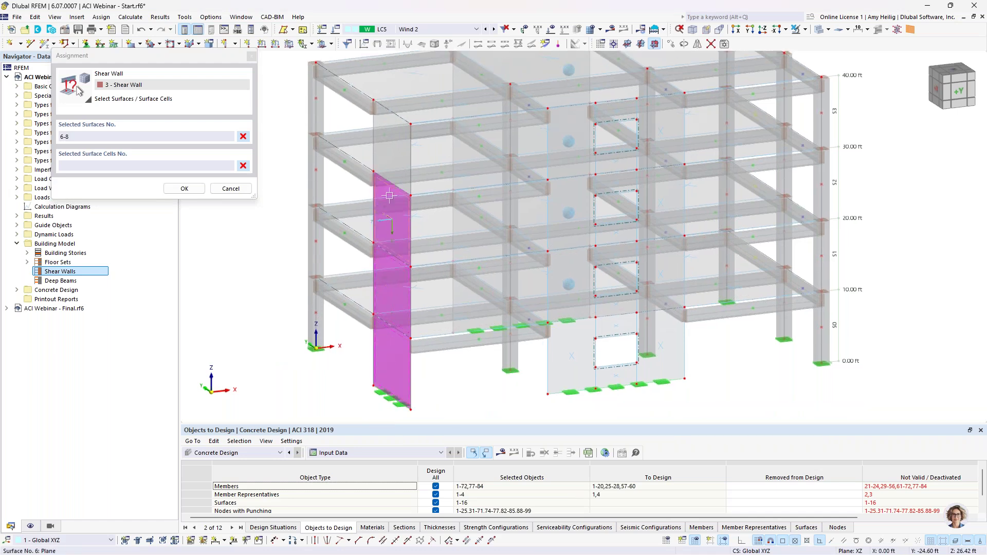
{"action": "left_click", "coordinate": [391, 140]}
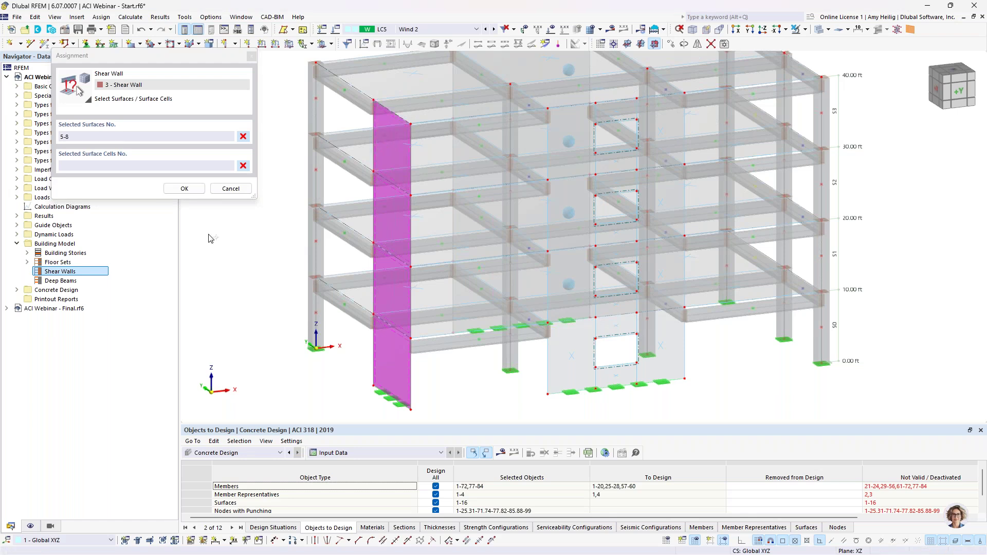
{"action": "left_click", "coordinate": [193, 189]}
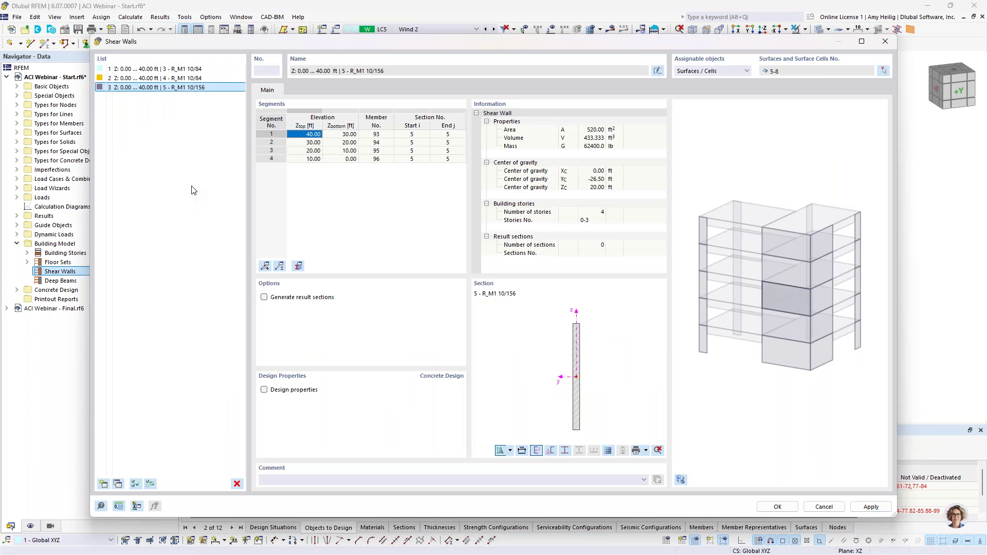
Step: Enable result sections and design properties for all three shear walls, and set their concrete cover to 1.0 in
{"action": "left_click", "coordinate": [149, 69]}
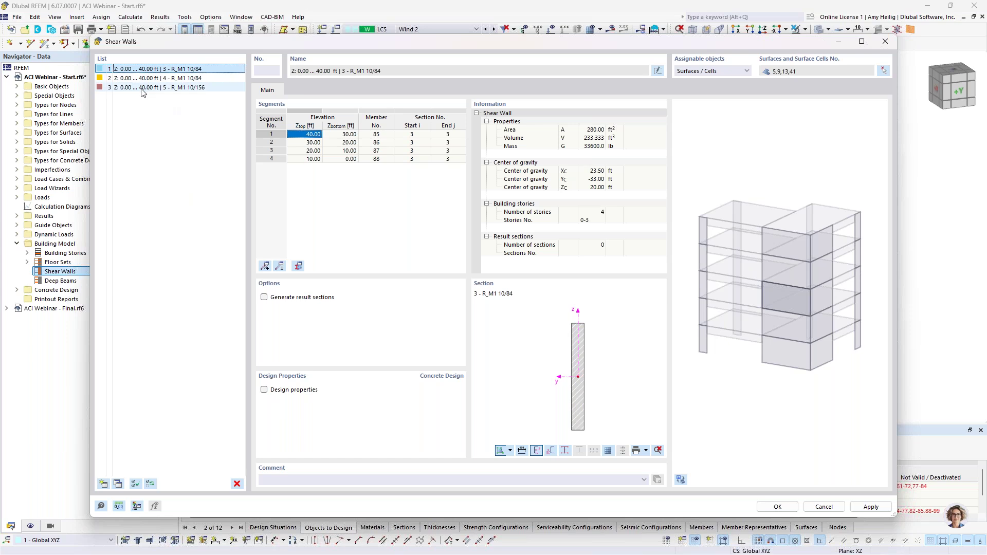
{"action": "left_click", "coordinate": [142, 87], "text": "shift"}
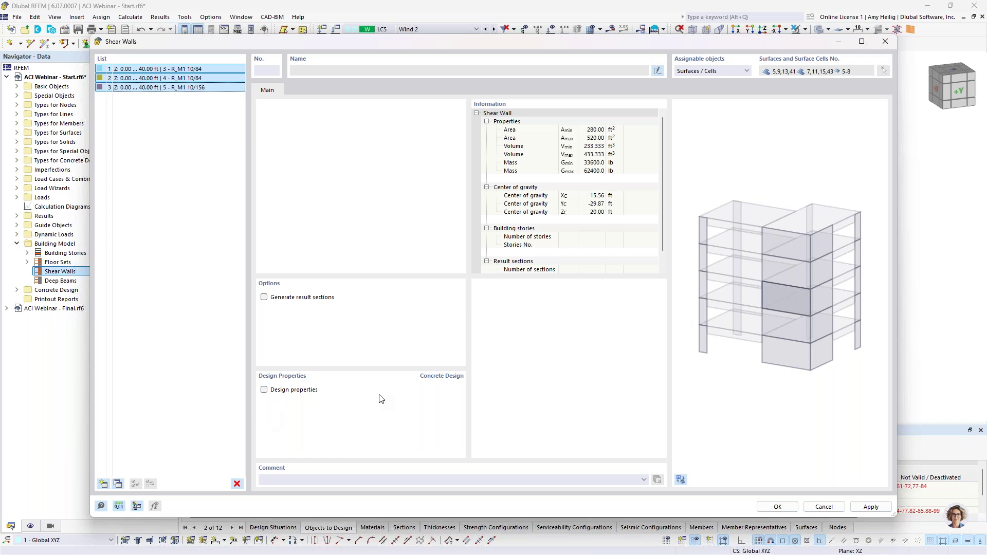
{"action": "left_click", "coordinate": [264, 297]}
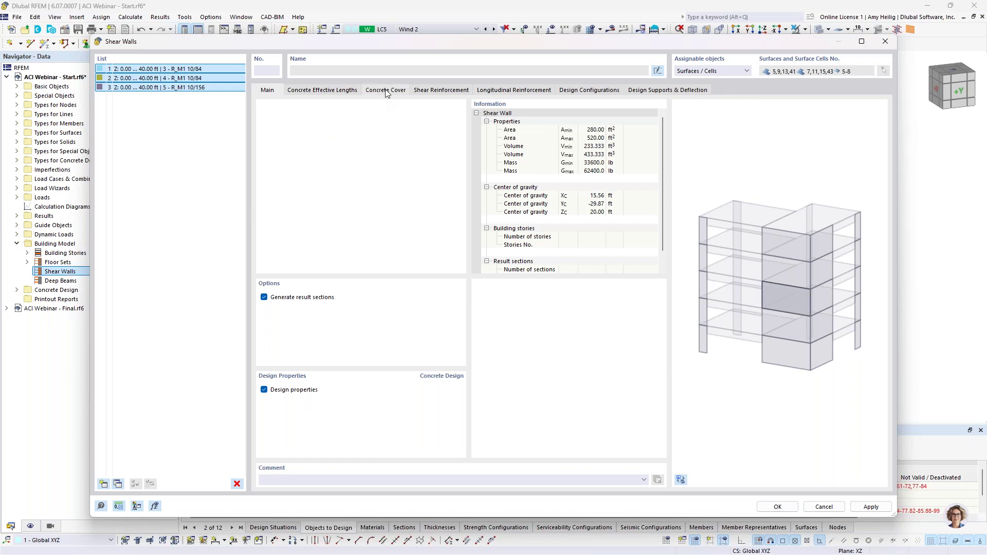
{"action": "double_click", "coordinate": [531, 119]}
{"action": "type", "text": "1"}
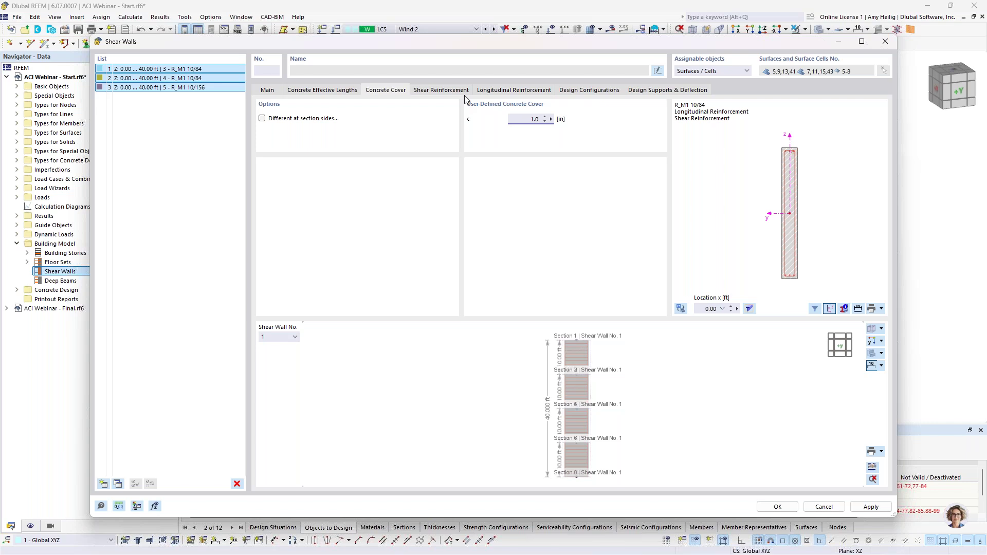
Step: Set the walls' longitudinal rebar type to uniformly surrounding, with reinforcement placed in the bent corners
{"action": "left_click", "coordinate": [494, 90]}
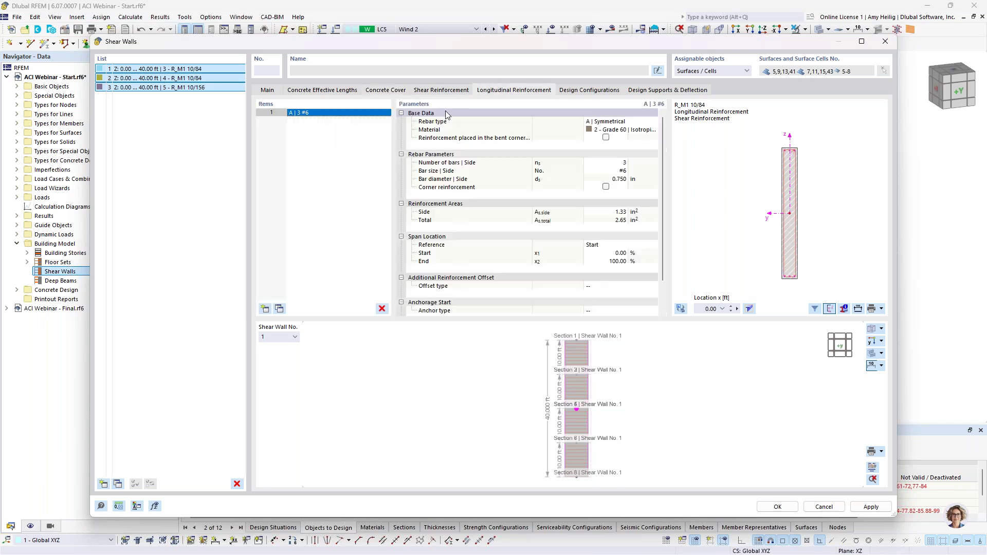
{"action": "left_click", "coordinate": [625, 123]}
{"action": "left_click", "coordinate": [631, 126]}
{"action": "left_click", "coordinate": [627, 145]}
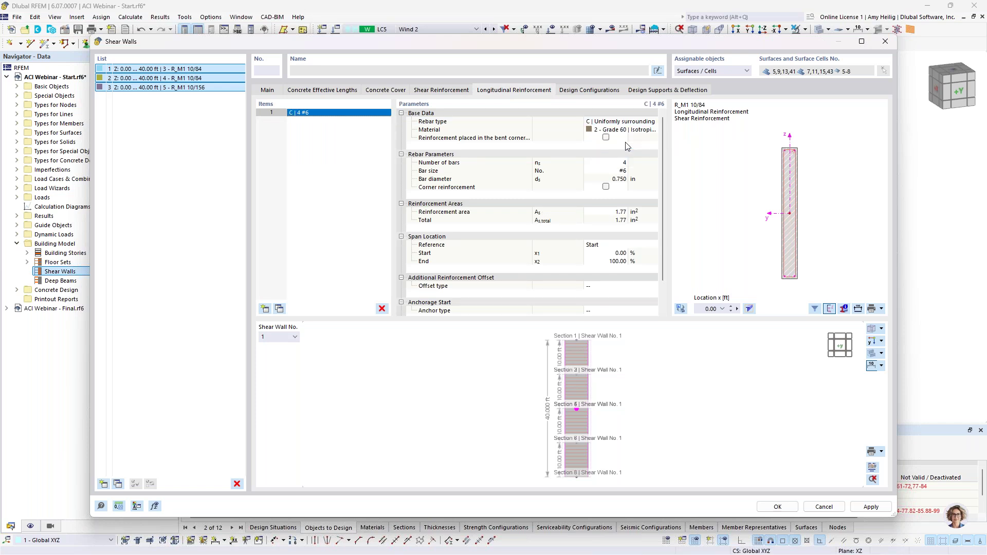
{"action": "left_click", "coordinate": [607, 138]}
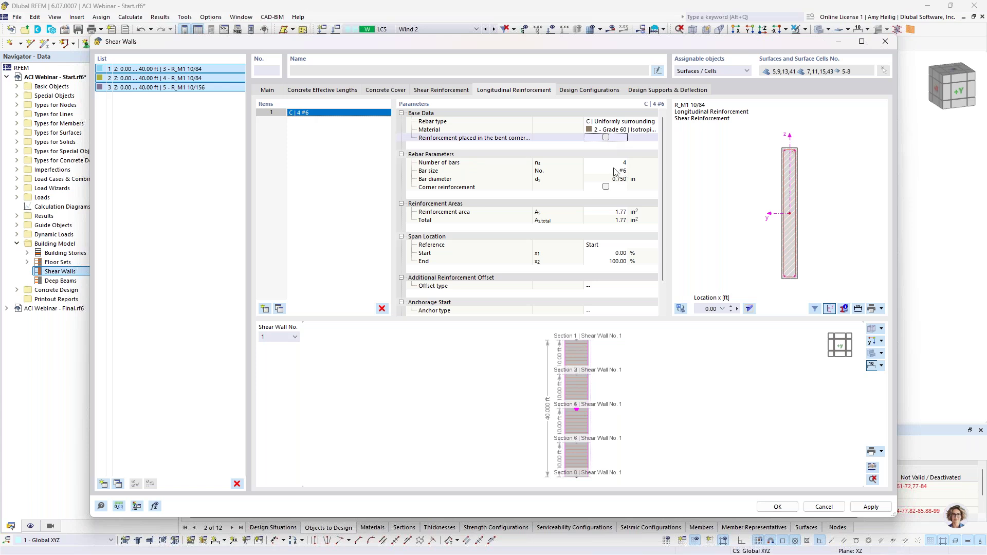
Step: Set the longitudinal reinforcement of all three shear walls to 22 bars of size #7
{"action": "left_click", "coordinate": [616, 162]}
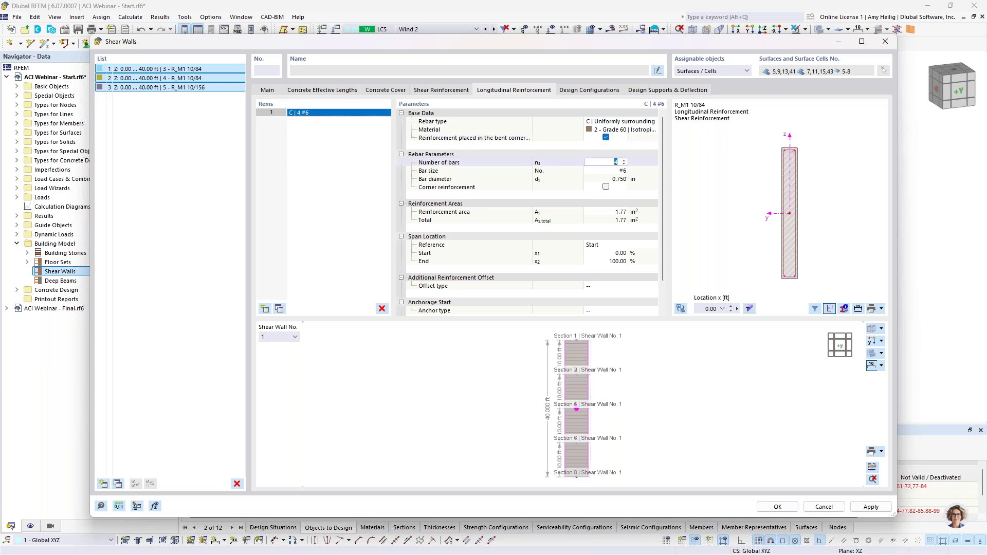
{"action": "scroll", "coordinate": [783, 150], "scroll_direction": "up", "scroll_amount": 2}
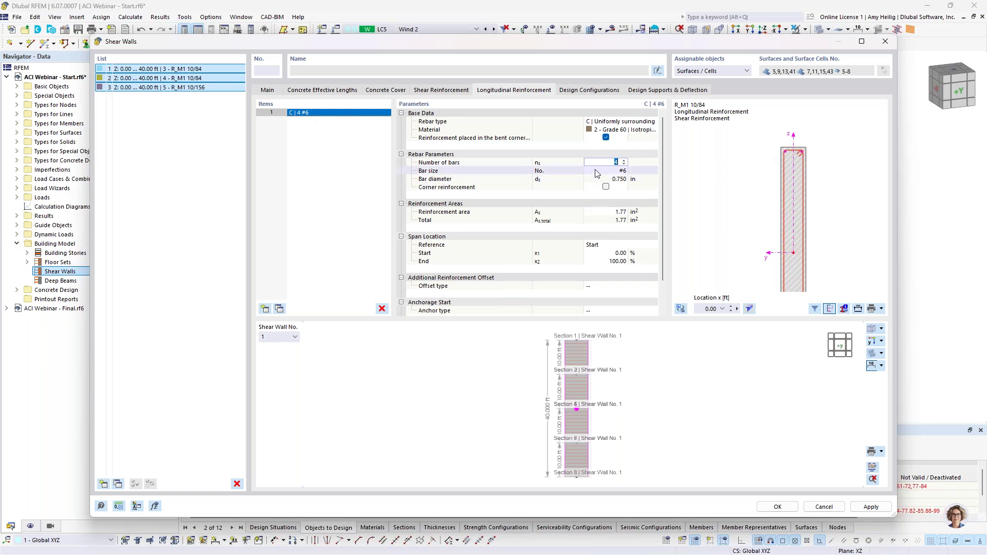
{"action": "type", "text": "22"}
{"action": "left_click", "coordinate": [614, 171]}
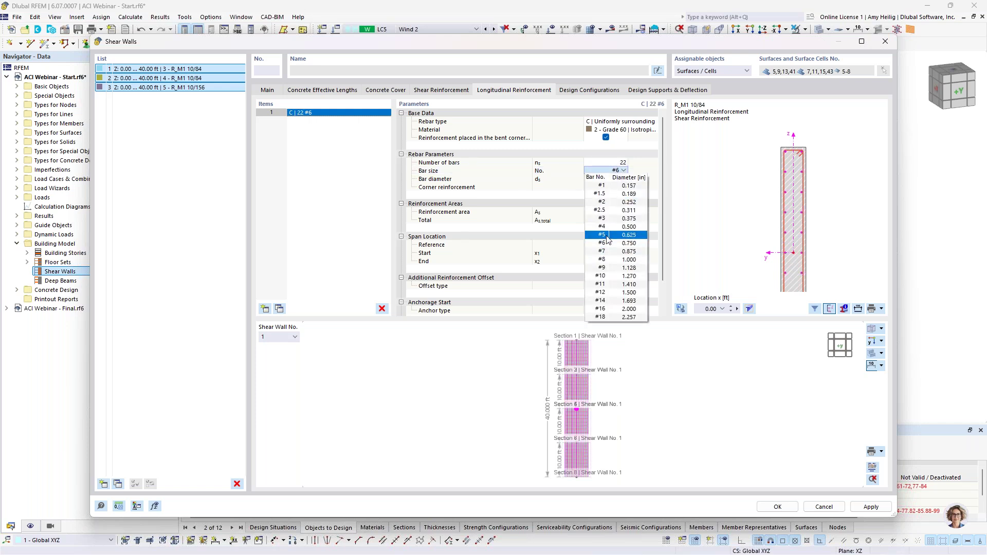
{"action": "key", "text": "Escape"}
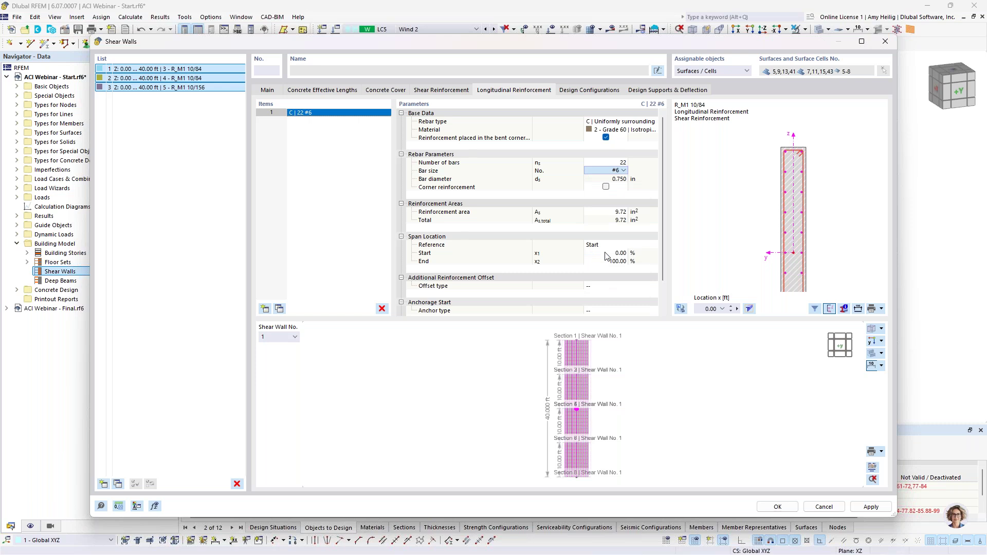
{"action": "key", "text": "Down"}
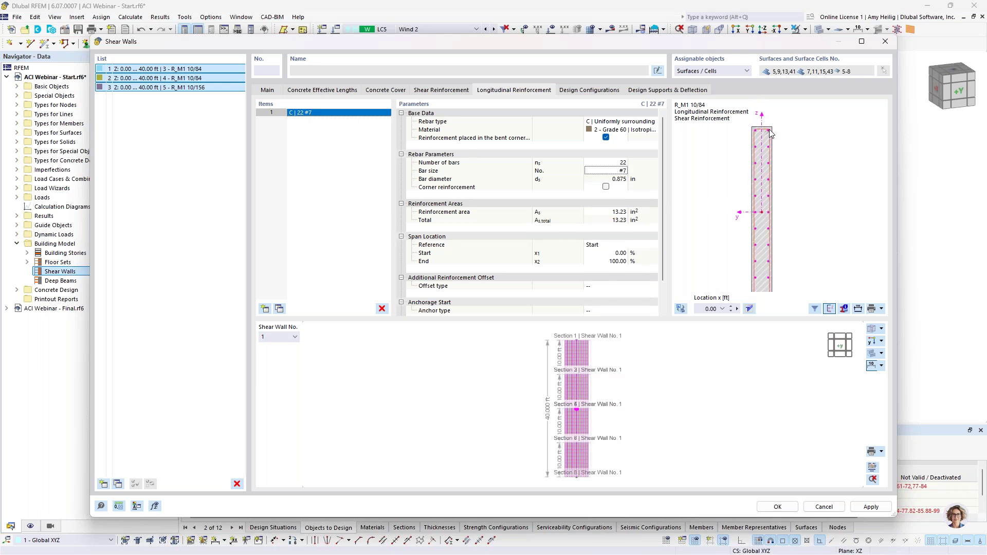
{"action": "scroll", "coordinate": [770, 201], "scroll_direction": "down", "scroll_amount": 2}
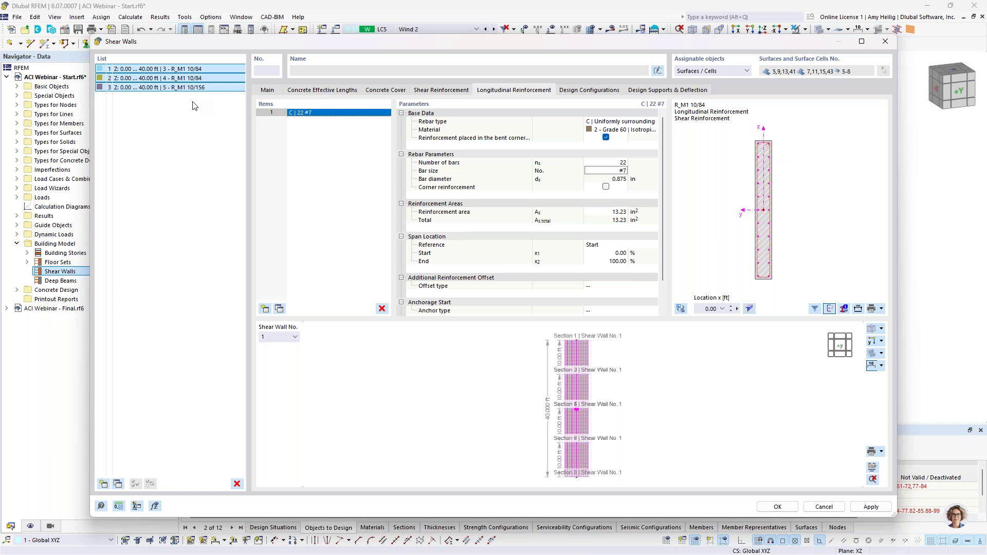
Step: Set the number of longitudinal bars to 40 for the third, longer shear wall only
{"action": "left_click", "coordinate": [181, 88]}
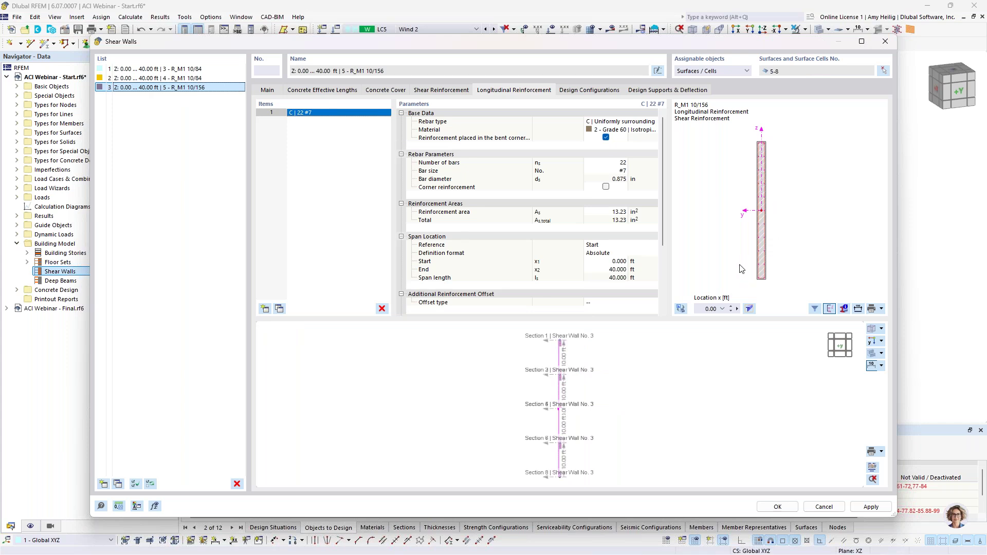
{"action": "left_click", "coordinate": [611, 163]}
{"action": "type", "text": "40"}
{"action": "key", "text": "Return"}
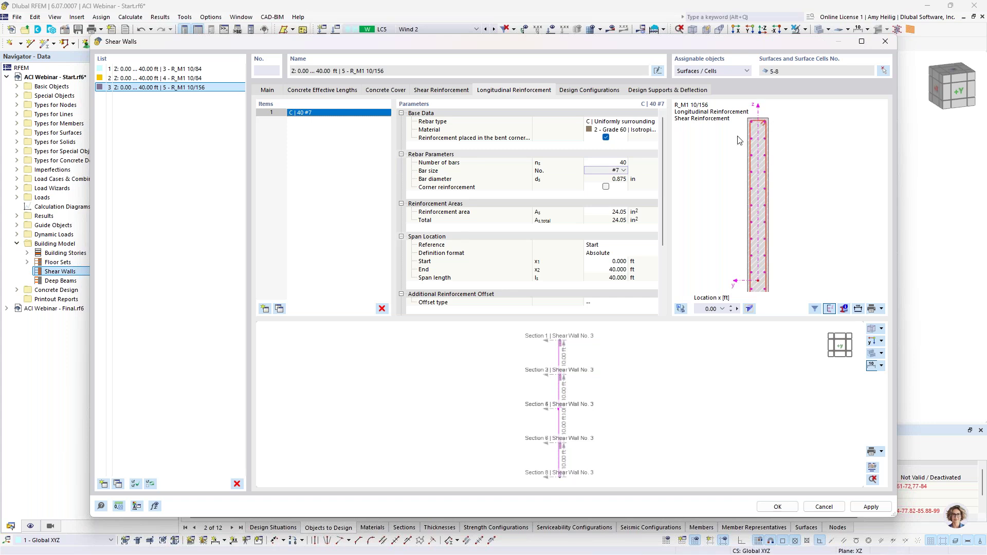
Step: Set the shear reinforcement of all three shear walls to #5 stirrups spaced at 0.417 ft
{"action": "left_click", "coordinate": [188, 69]}
{"action": "left_click", "coordinate": [188, 87], "text": "shift"}
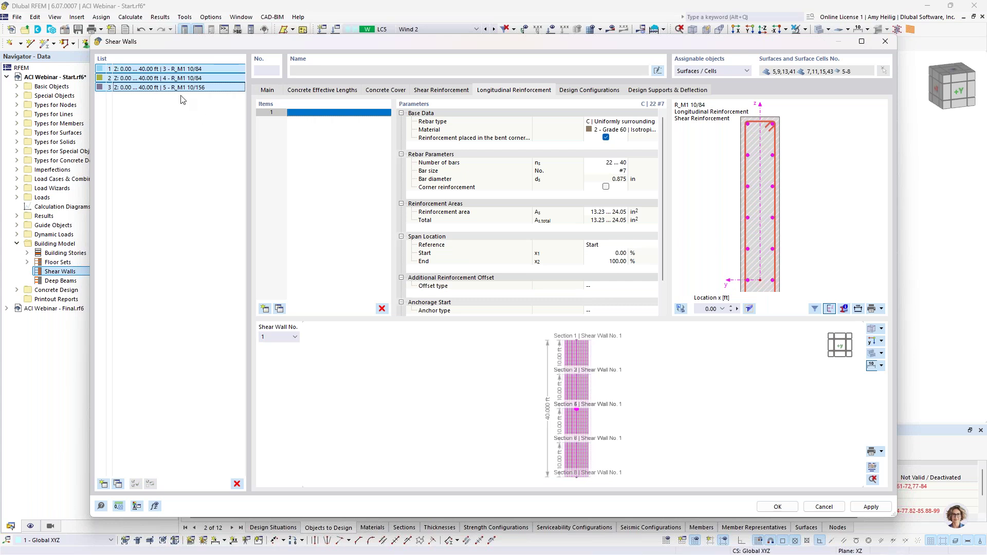
{"action": "left_click", "coordinate": [442, 91]}
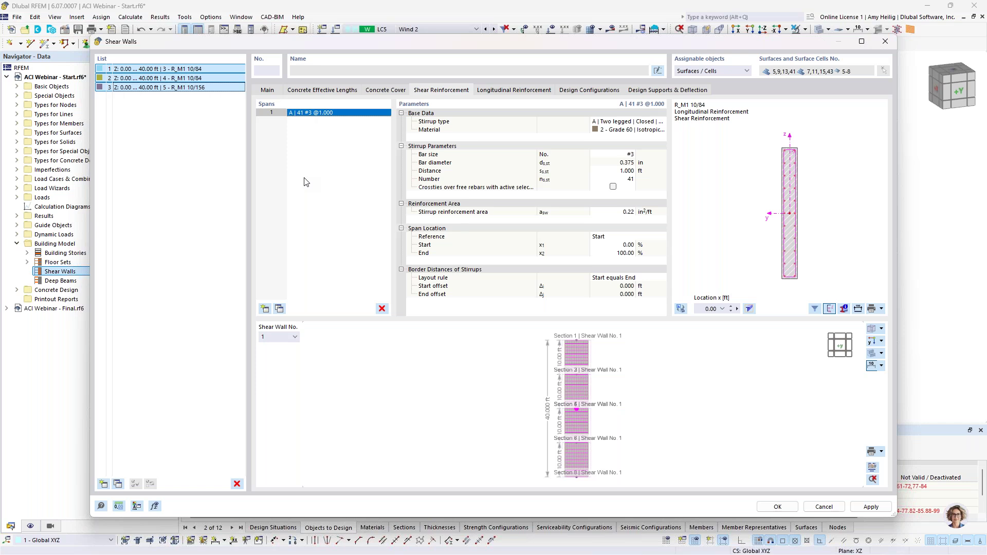
{"action": "left_click", "coordinate": [612, 155]}
{"action": "left_click", "coordinate": [630, 154]}
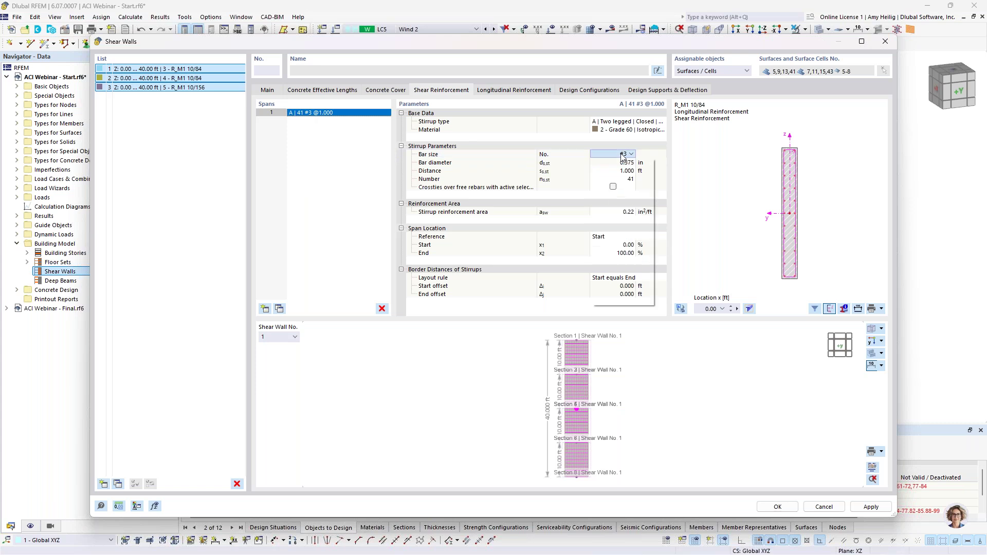
{"action": "left_click", "coordinate": [607, 219]}
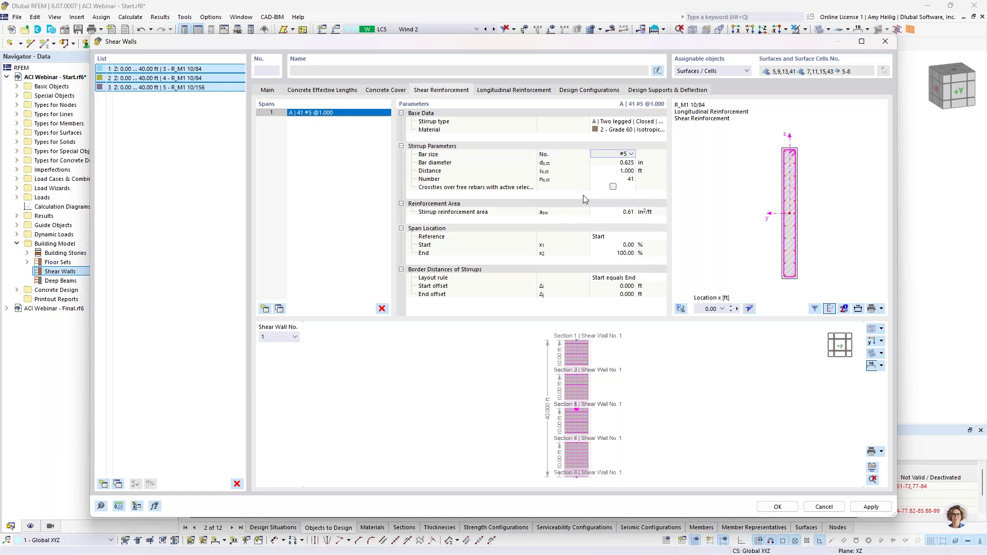
{"action": "left_click", "coordinate": [602, 172]}
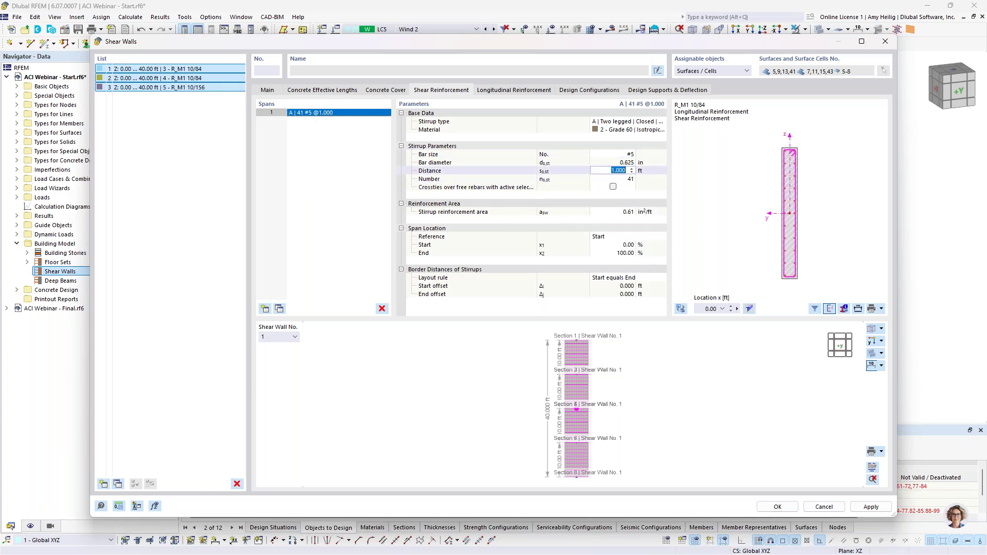
{"action": "type", "text": "0.417"}
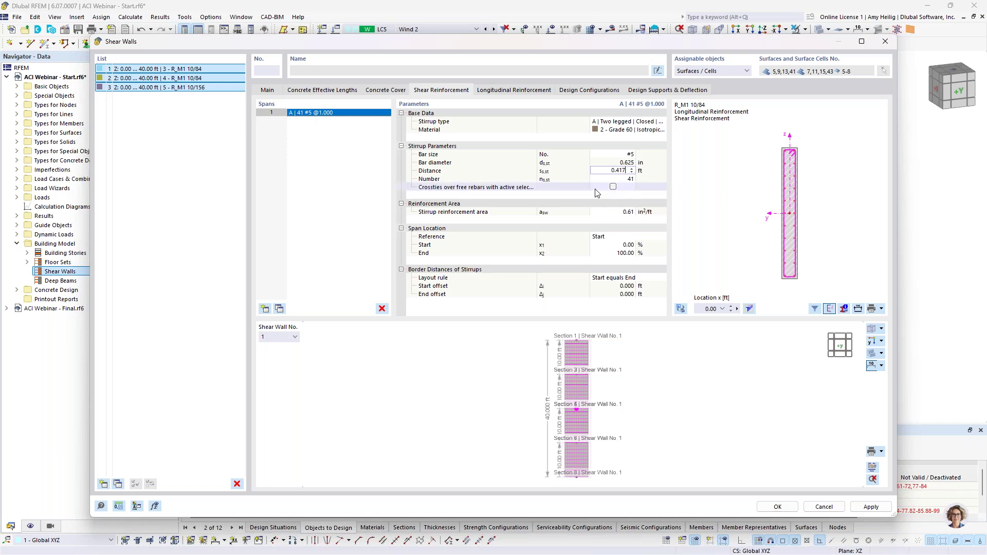
{"action": "left_click", "coordinate": [607, 179]}
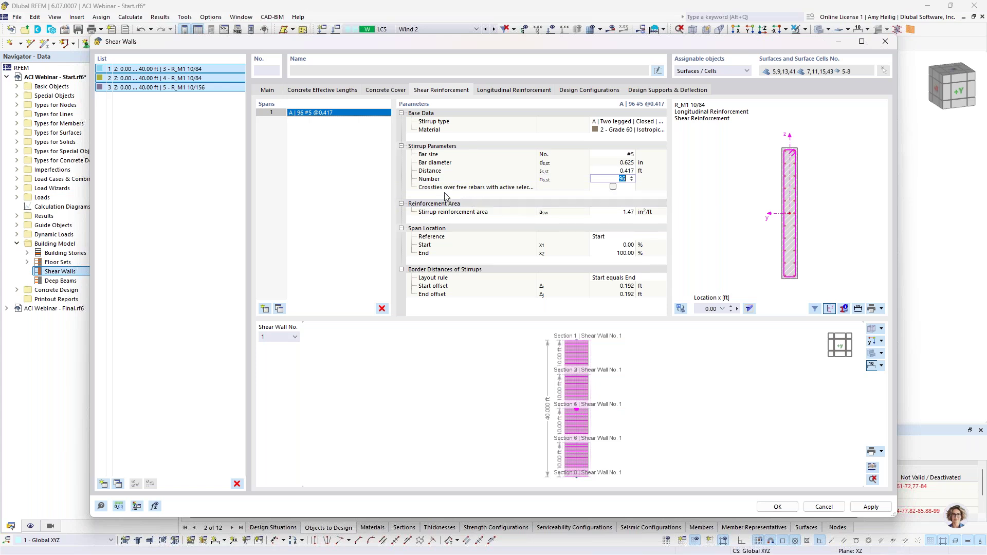
Step: Activate crossties over the free rebars for all three shear walls and inspect them in the section preview
{"action": "scroll", "coordinate": [813, 175], "scroll_direction": "up", "scroll_amount": 3}
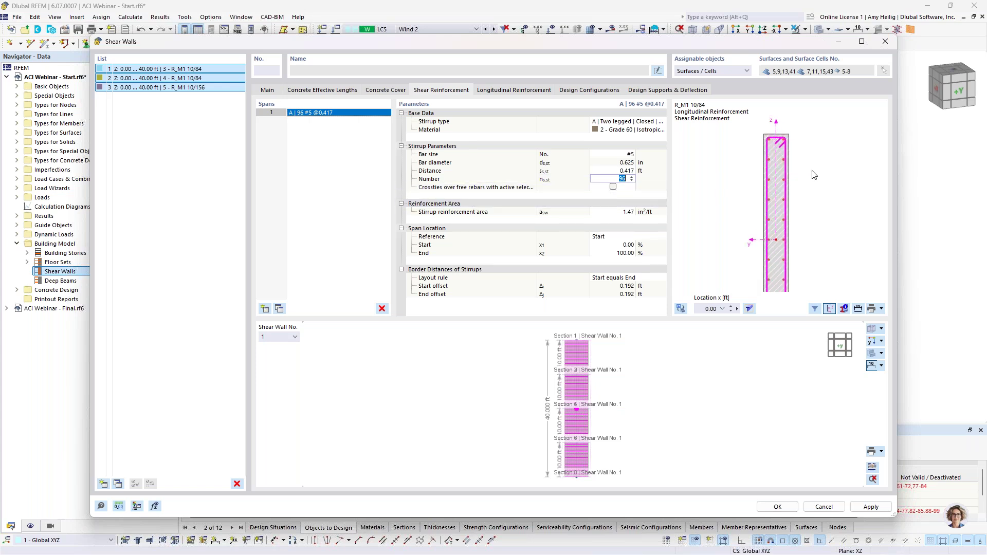
{"action": "left_click", "coordinate": [617, 190]}
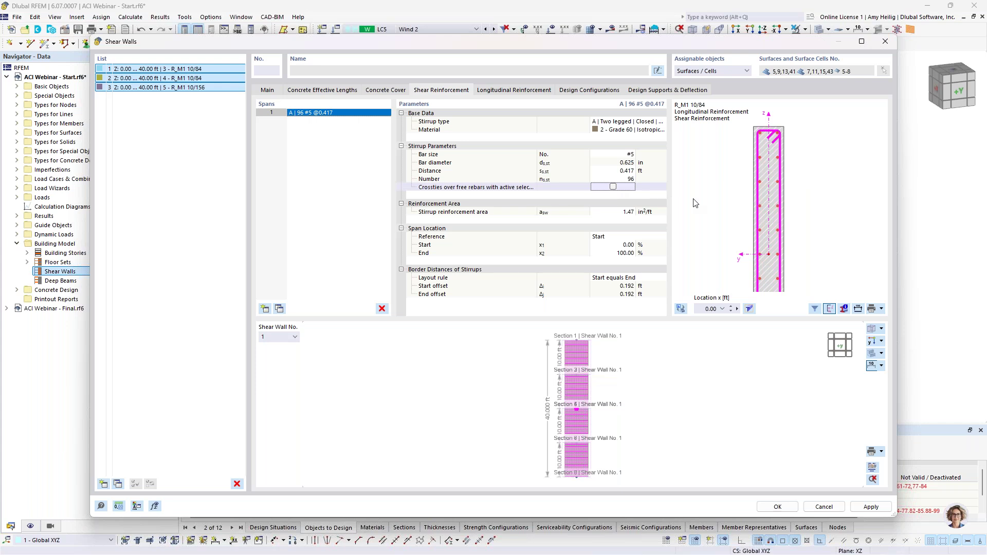
{"action": "key", "text": "space"}
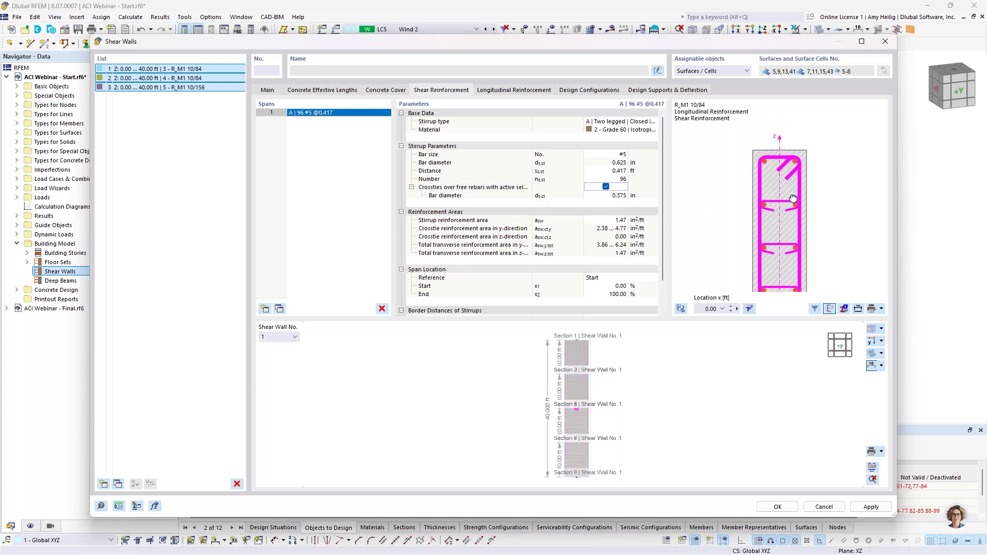
{"action": "middle_click_drag", "start_coordinate": [774, 248], "coordinate": [776, 227]}
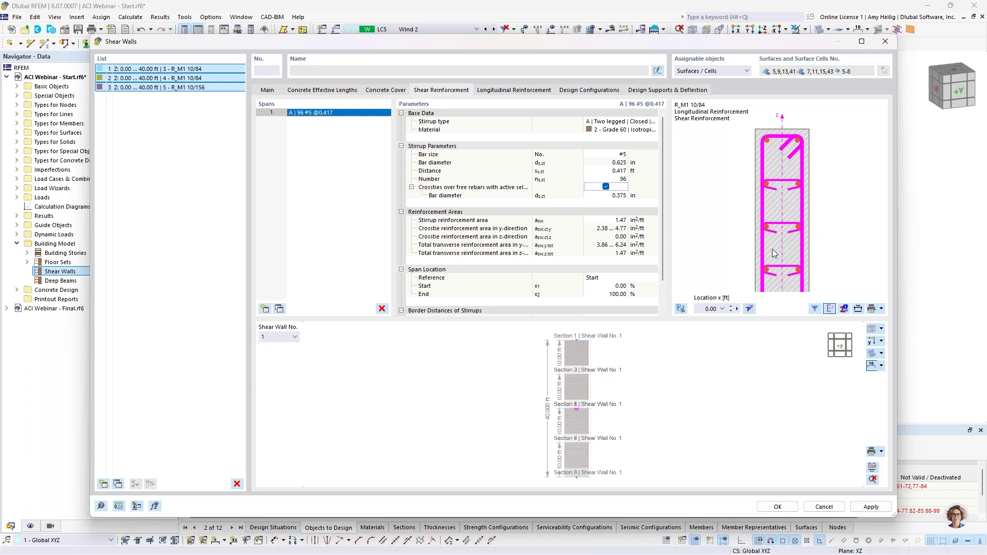
{"action": "middle_click_drag", "start_coordinate": [780, 176], "coordinate": [761, 215]}
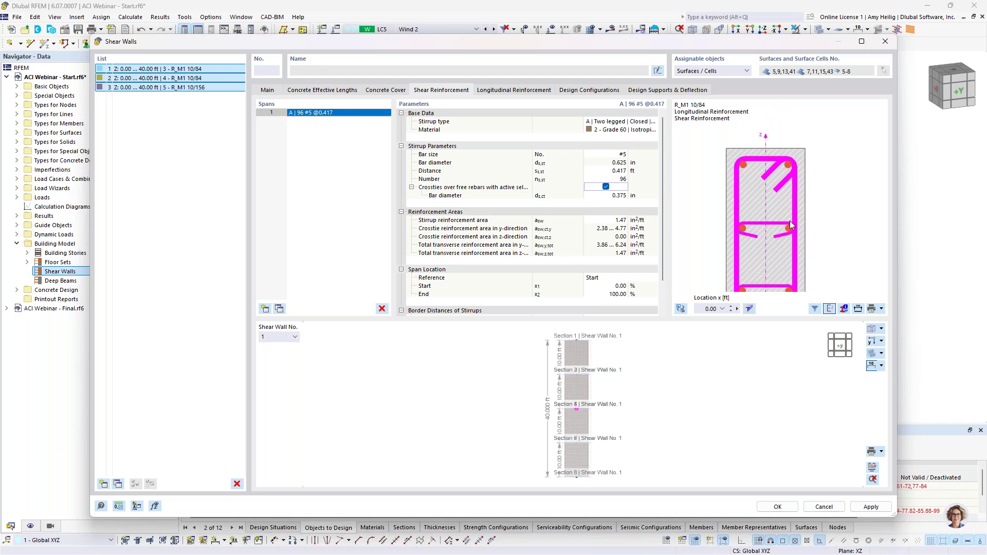
{"action": "left_click", "coordinate": [742, 228]}
{"action": "left_click", "coordinate": [742, 229]}
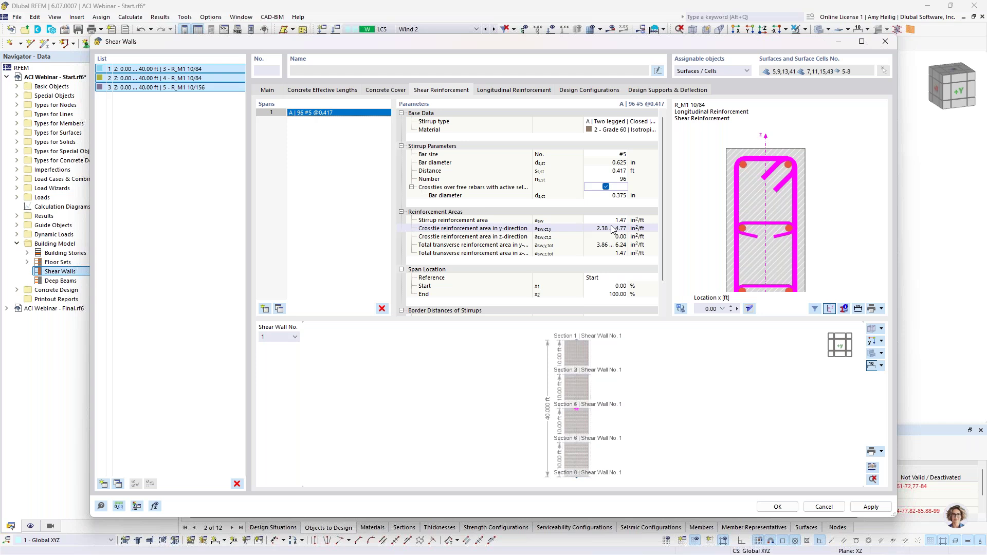
Step: Create a concrete design support 10 in wide, not as an inner support, at the start of all three shear walls
{"action": "left_click", "coordinate": [649, 91]}
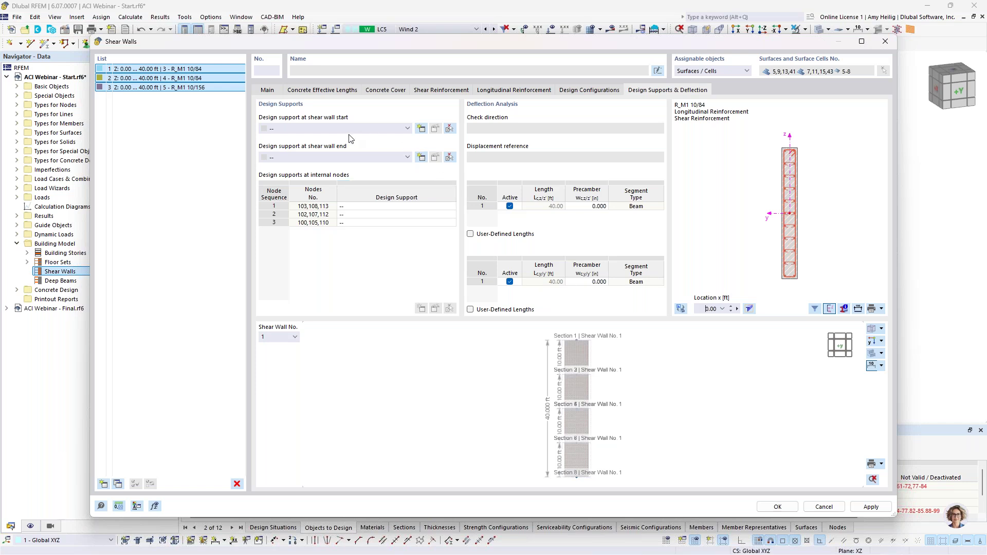
{"action": "left_click", "coordinate": [422, 129]}
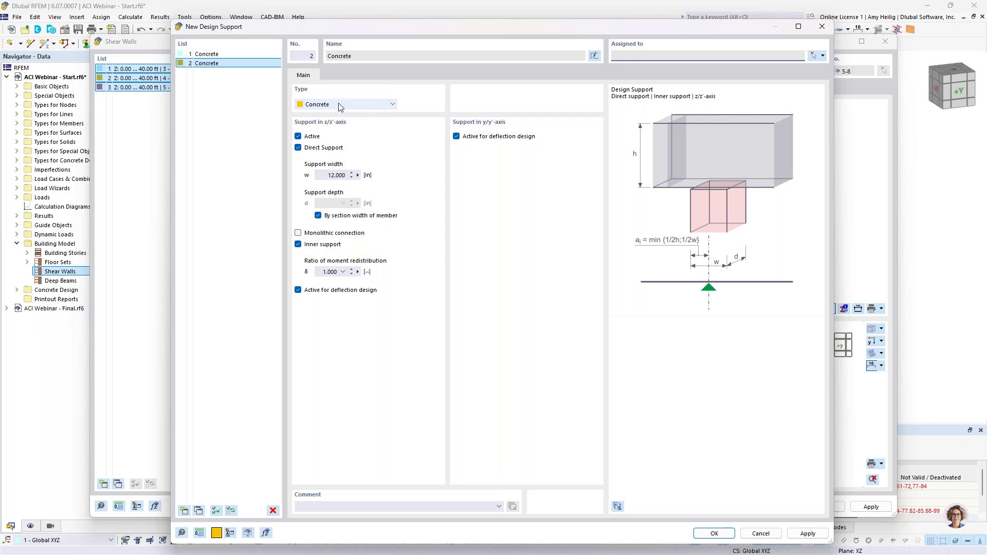
{"action": "left_click", "coordinate": [334, 175]}
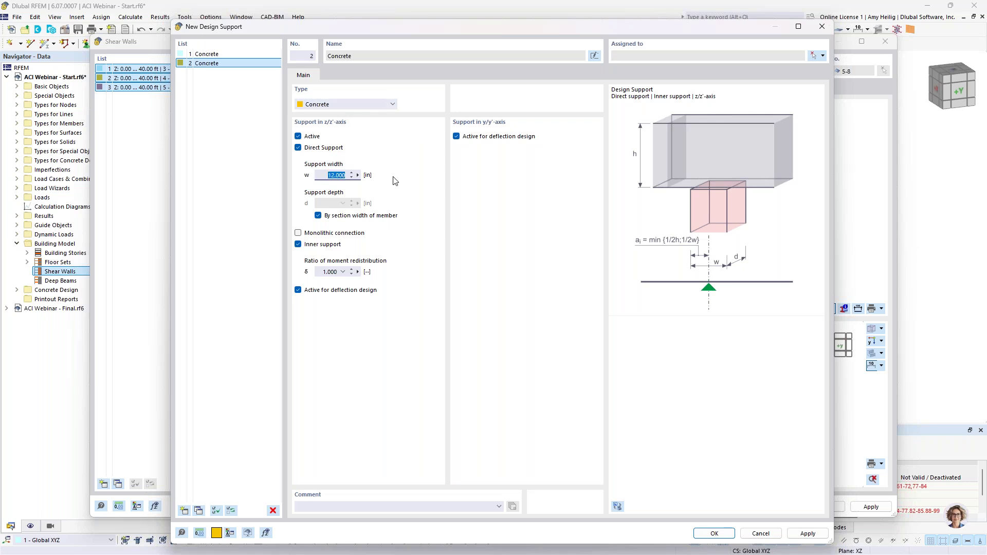
{"action": "type", "text": "10"}
{"action": "left_click", "coordinate": [298, 245]}
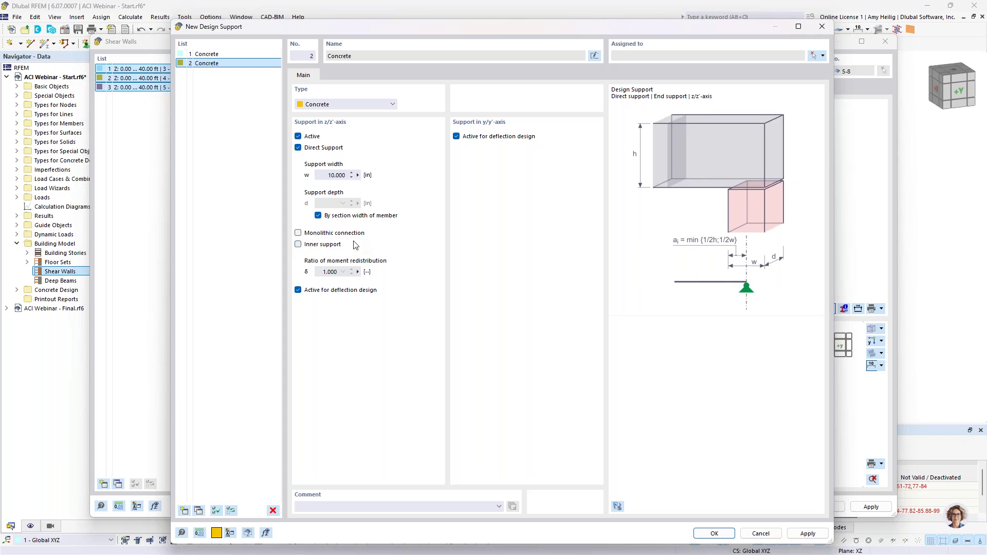
{"action": "left_click", "coordinate": [710, 533]}
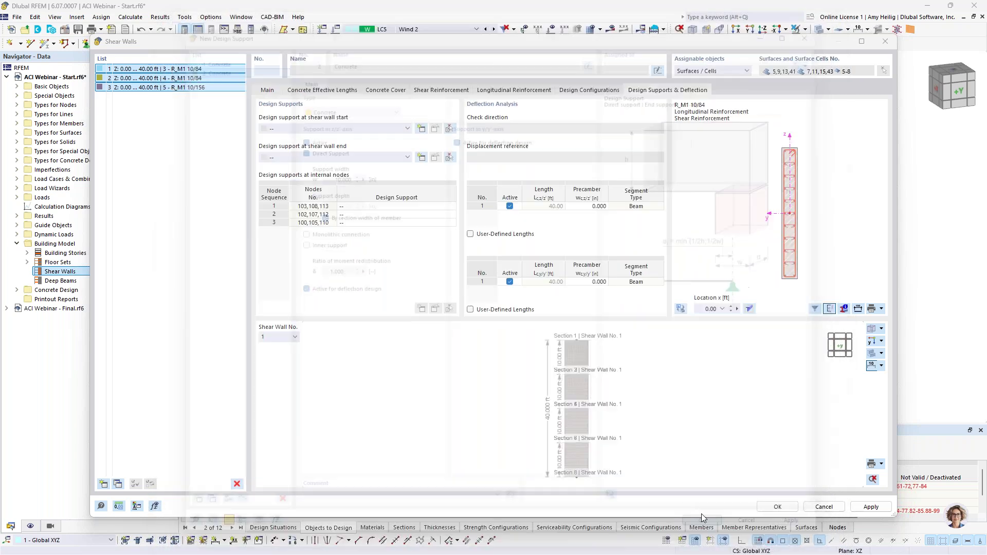
Step: Assign the same 10 in concrete end support to the end of all three shear walls and inspect it in the 3D preview
{"action": "left_click", "coordinate": [353, 158]}
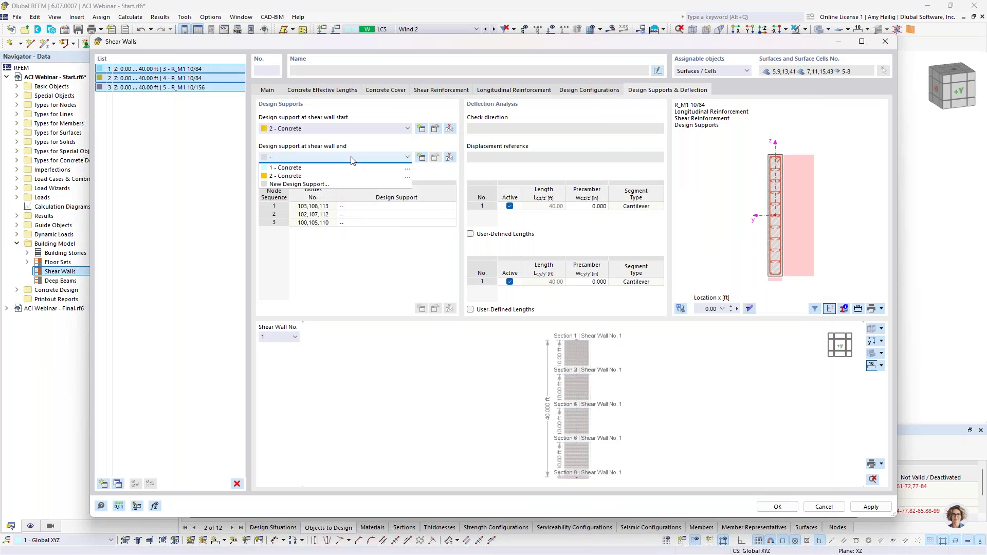
{"action": "left_click", "coordinate": [341, 180]}
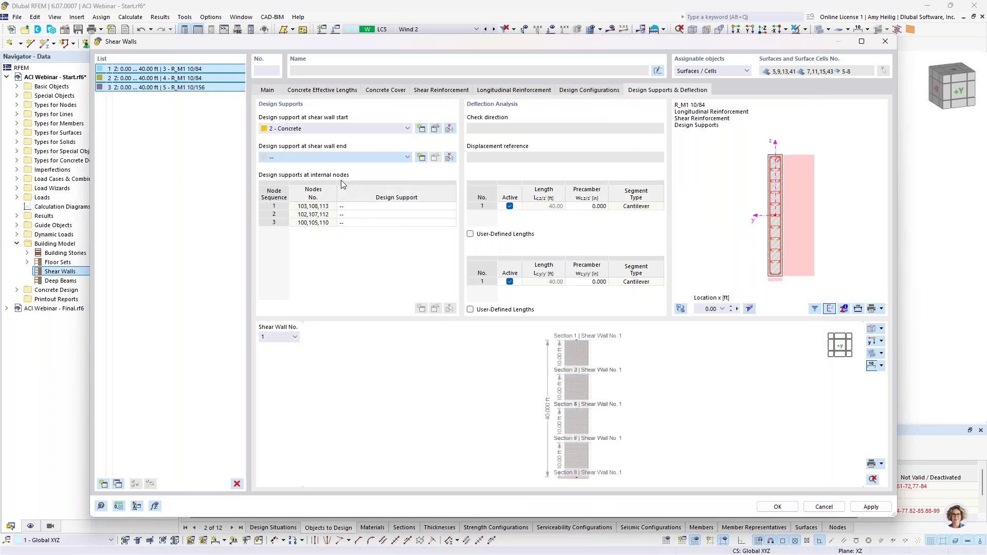
{"action": "scroll", "coordinate": [577, 368], "scroll_direction": "up", "scroll_amount": 3}
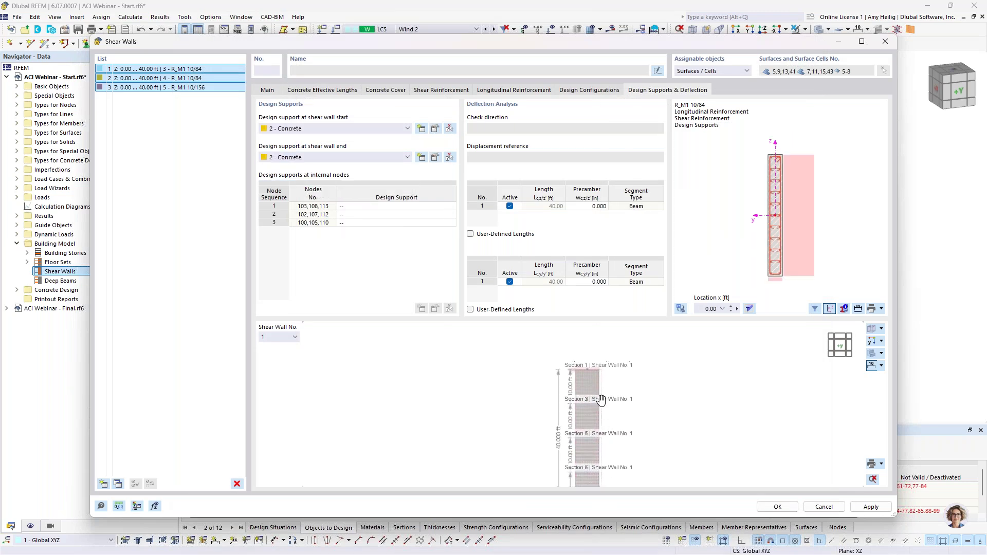
{"action": "scroll", "coordinate": [599, 380], "scroll_direction": "up", "scroll_amount": 5}
{"action": "middle_click_drag", "start_coordinate": [542, 384], "coordinate": [562, 398]}
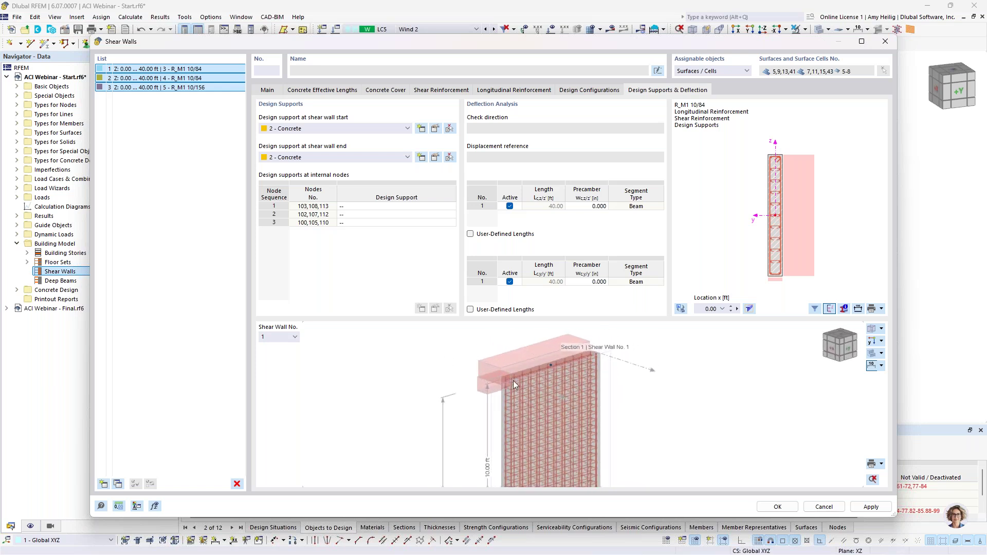
{"action": "scroll", "coordinate": [514, 382], "scroll_direction": "up", "scroll_amount": 2}
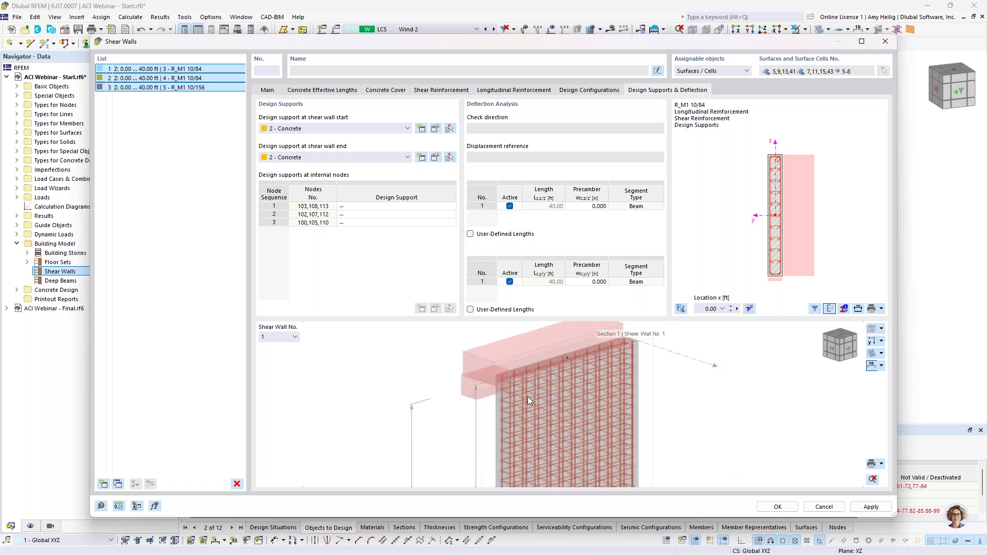
Step: Create a concrete inner design support 10 in wide at the first internal node of the shear walls
{"action": "left_click", "coordinate": [443, 207]}
{"action": "left_click", "coordinate": [451, 206]}
{"action": "left_click", "coordinate": [431, 241]}
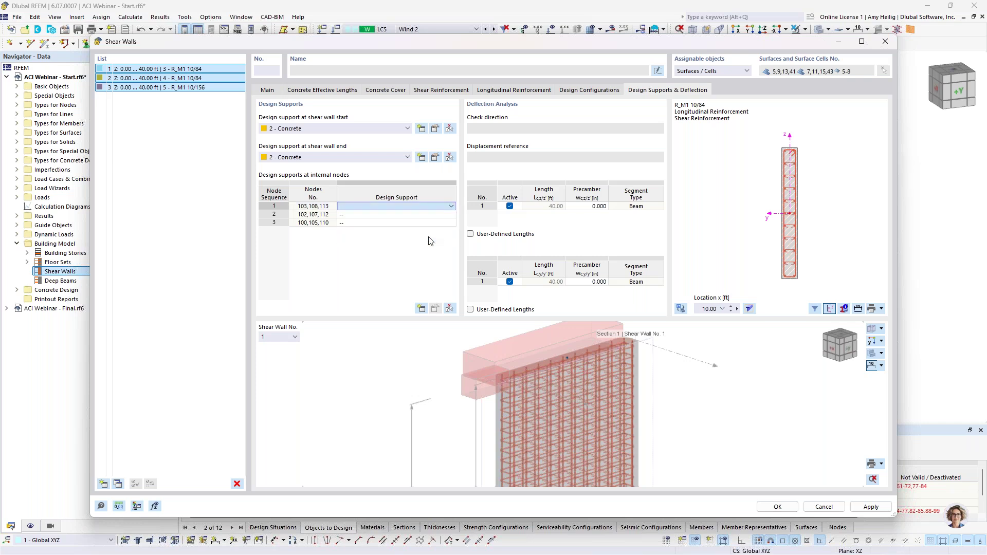
{"action": "type", "text": "10"}
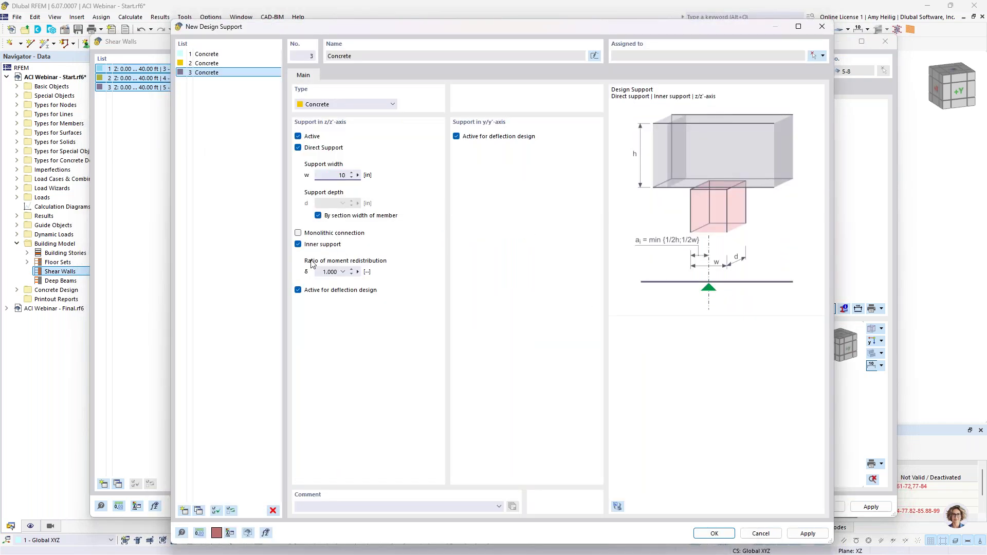
{"action": "left_click", "coordinate": [710, 534]}
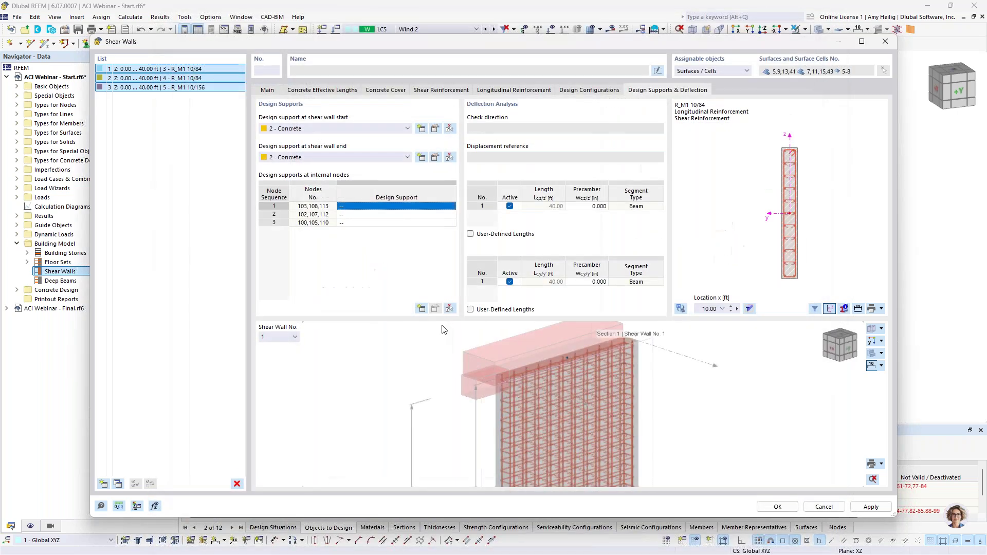
Step: Assign the 10 in inner support to the second and third internal nodes, check the supports in the preview and confirm the shear walls
{"action": "left_click", "coordinate": [383, 215]}
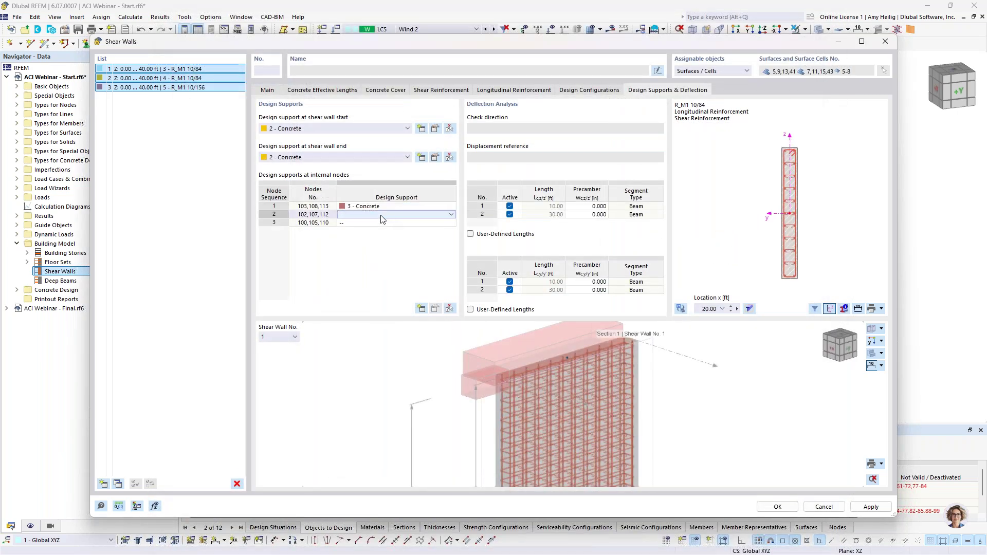
{"action": "left_click", "coordinate": [447, 215]}
{"action": "left_click", "coordinate": [400, 222]}
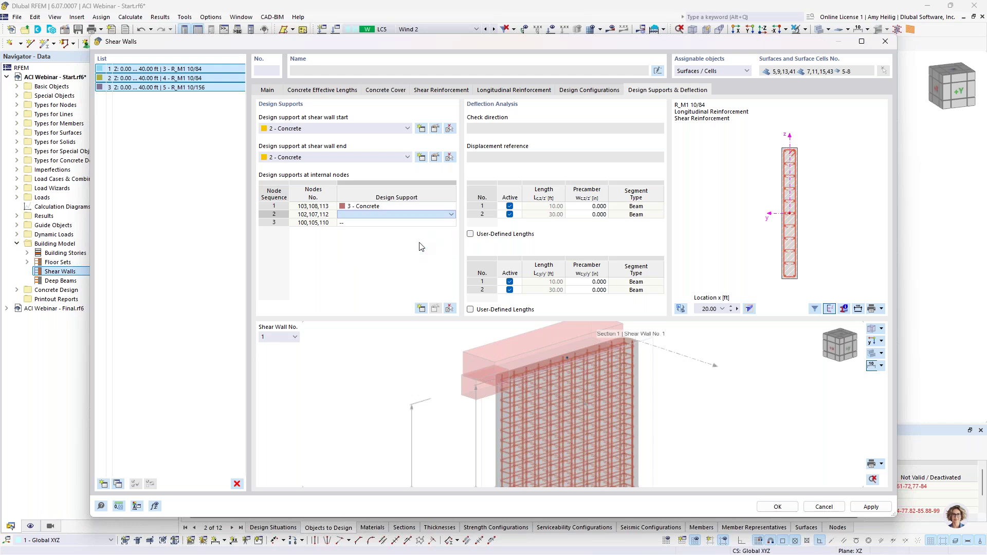
{"action": "left_click", "coordinate": [402, 224]}
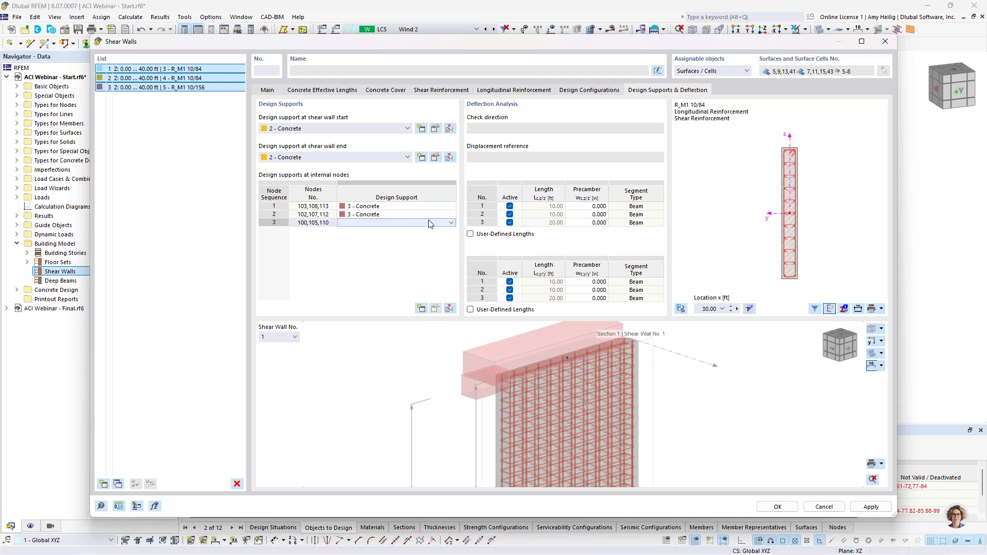
{"action": "left_click", "coordinate": [451, 222]}
{"action": "left_click", "coordinate": [421, 255]}
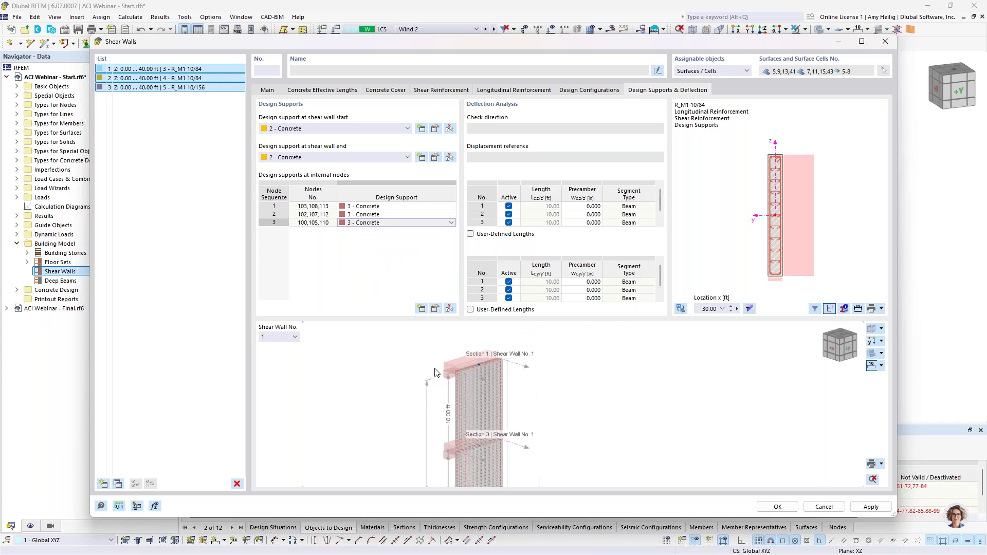
{"action": "middle_click_drag", "start_coordinate": [513, 412], "coordinate": [560, 414], "text": "ctrl"}
{"action": "scroll", "coordinate": [503, 397], "scroll_direction": "up", "scroll_amount": 5}
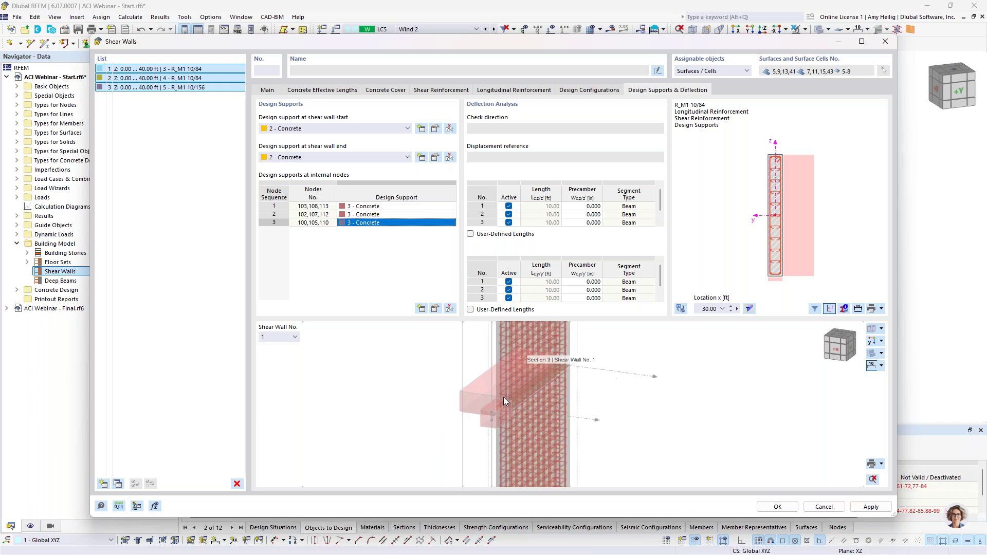
{"action": "scroll", "coordinate": [506, 406], "scroll_direction": "down", "scroll_amount": 6}
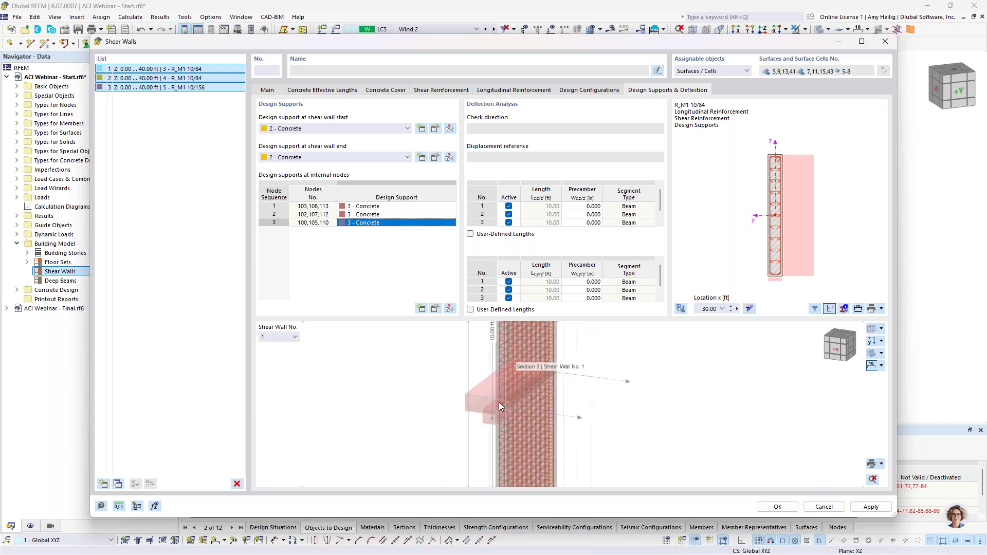
{"action": "middle_click_drag", "start_coordinate": [514, 440], "coordinate": [548, 361]}
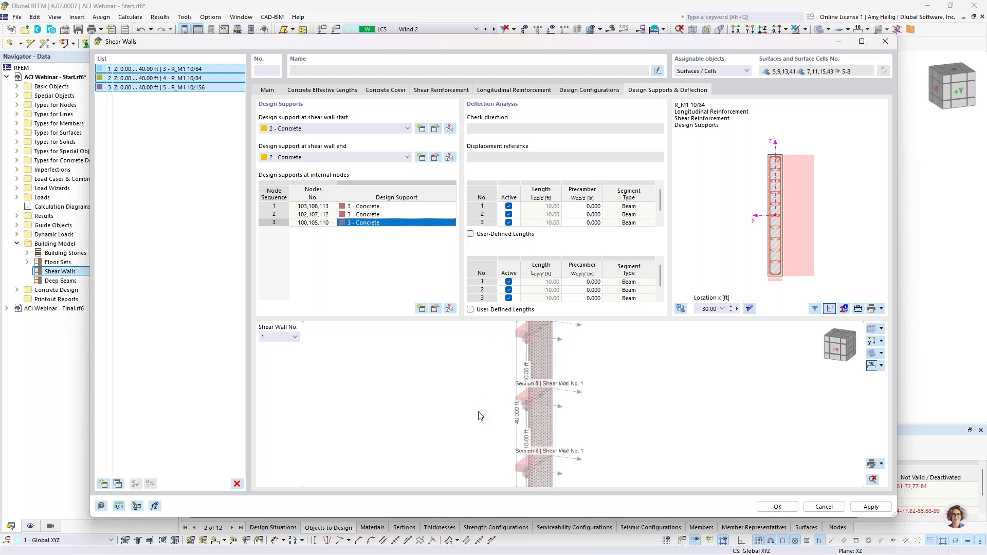
{"action": "middle_click_drag", "start_coordinate": [619, 418], "coordinate": [539, 420], "text": "ctrl"}
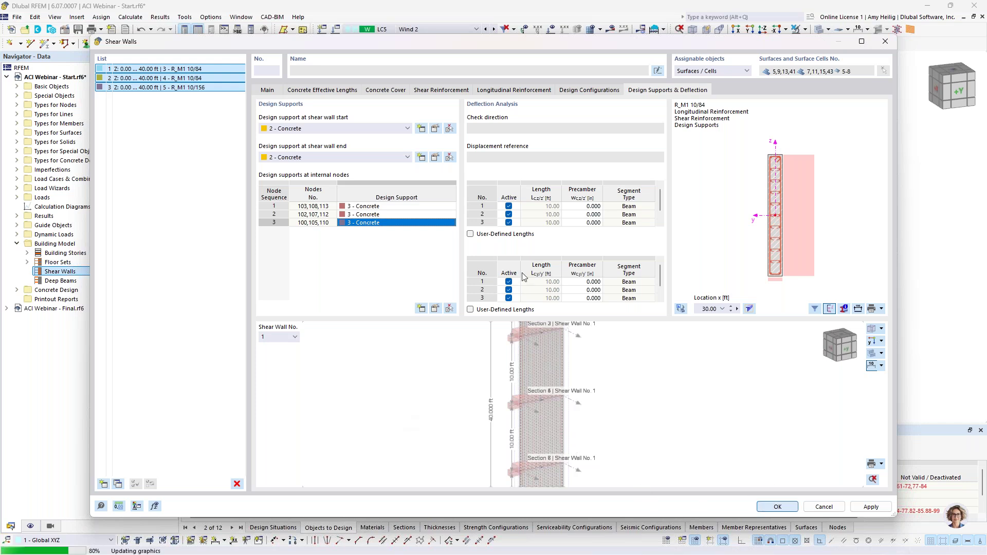
{"action": "key", "text": "Return"}
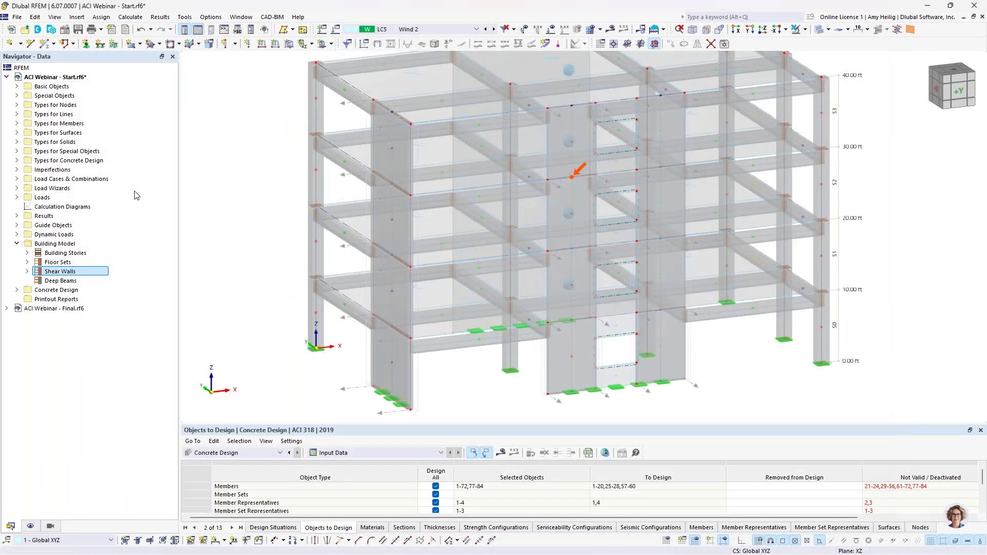
Step: Create a deep beam from surface cells 14 and 44, between the wall openings at the 10 ft floor level
{"action": "middle_click_drag", "start_coordinate": [486, 309], "coordinate": [396, 277]}
{"action": "middle_click_drag", "start_coordinate": [440, 310], "coordinate": [409, 288], "text": "ctrl"}
{"action": "right_click", "coordinate": [72, 281]}
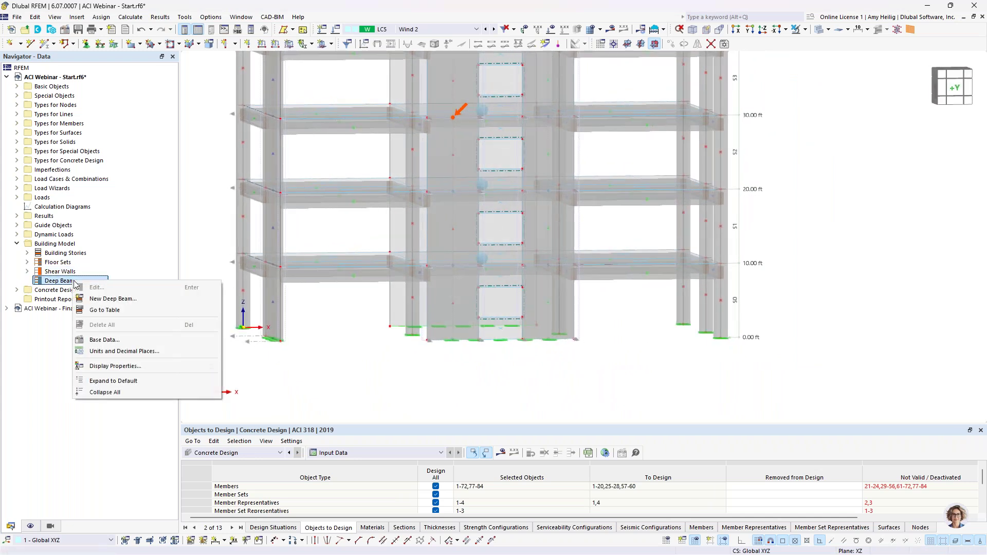
{"action": "left_click", "coordinate": [103, 287]}
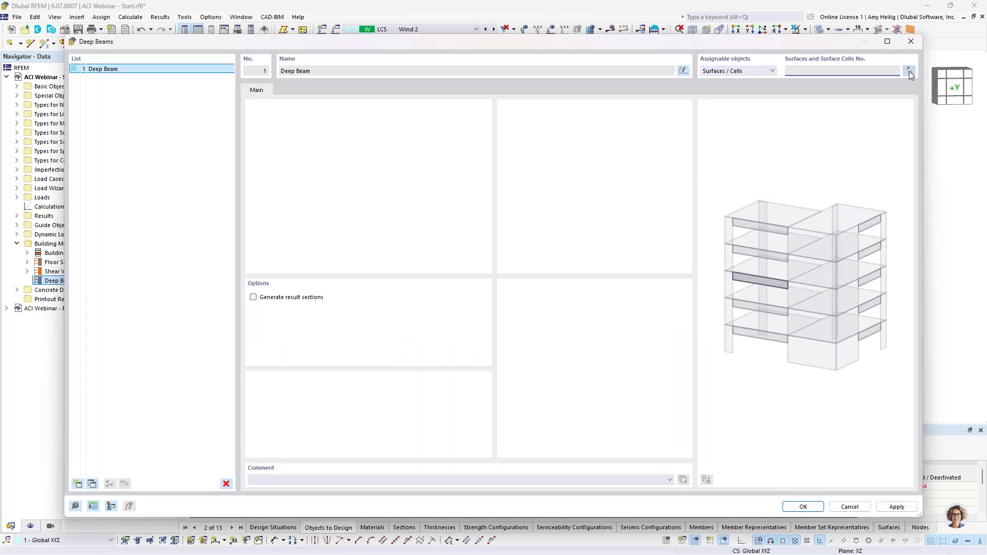
{"action": "left_click", "coordinate": [909, 71]}
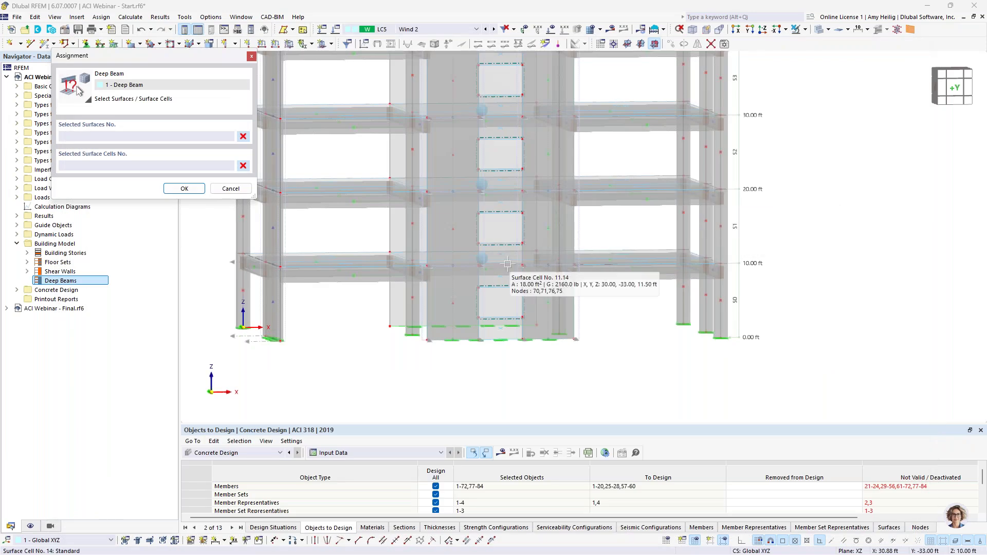
{"action": "scroll", "coordinate": [507, 264], "scroll_direction": "up", "scroll_amount": 4}
{"action": "left_click", "coordinate": [498, 281]}
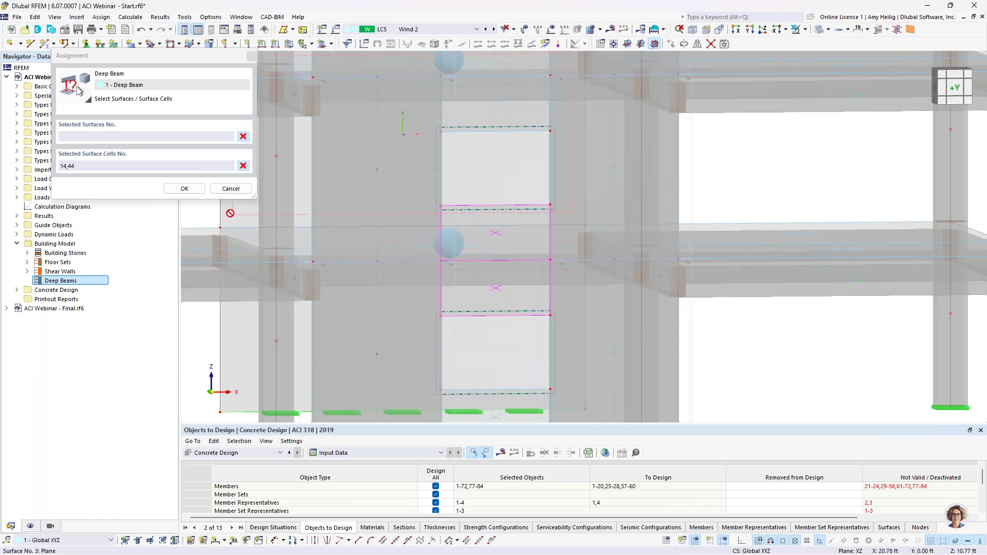
{"action": "left_click", "coordinate": [184, 188]}
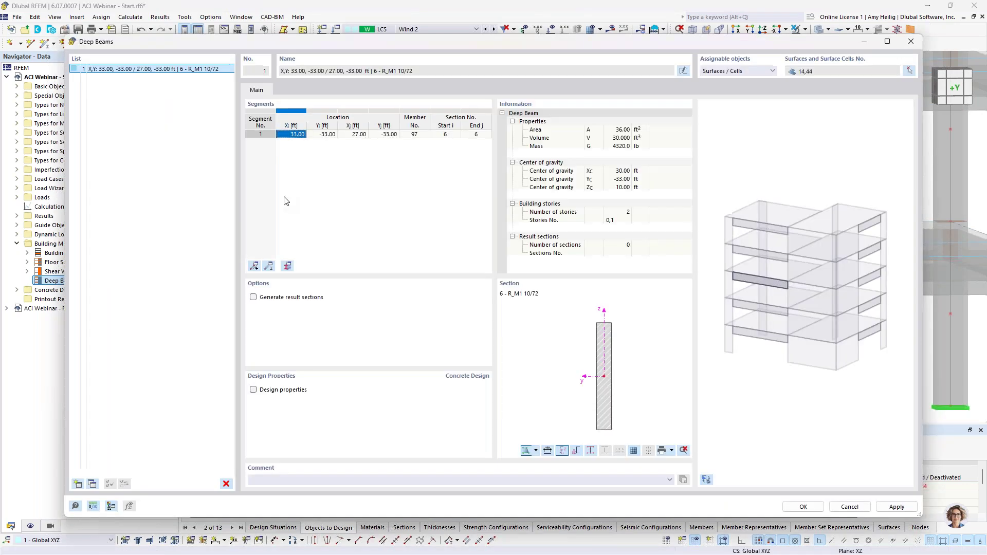
Step: Add a second deep beam from surface cells 10 and 16, between the wall openings at the 20 ft floor level
{"action": "left_click", "coordinate": [78, 484]}
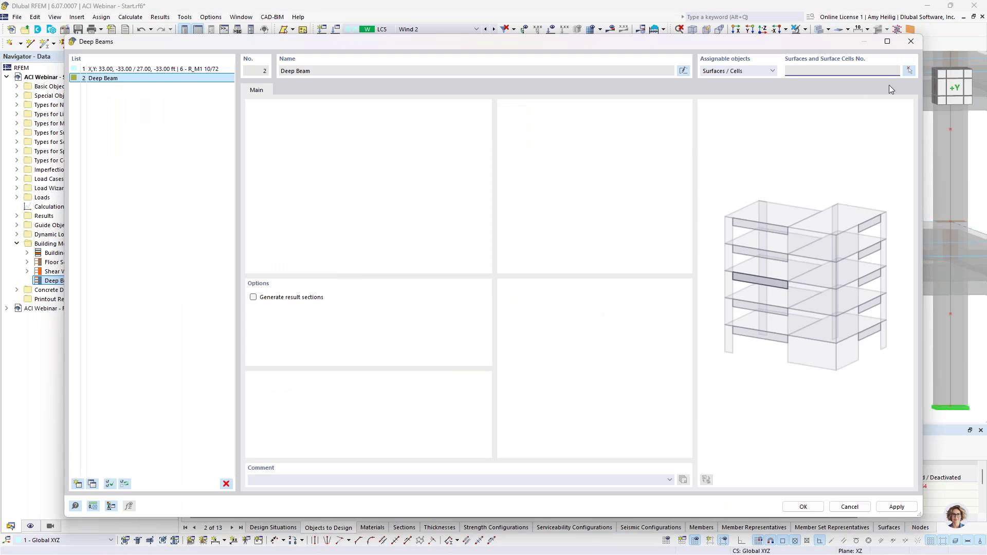
{"action": "left_click", "coordinate": [908, 73]}
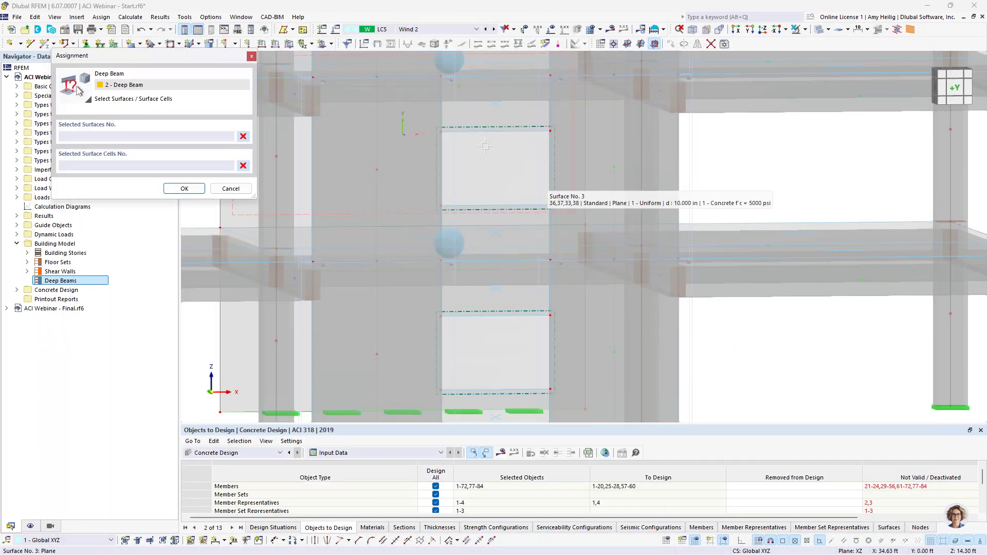
{"action": "middle_click_drag", "start_coordinate": [489, 180], "coordinate": [478, 321]}
{"action": "left_click", "coordinate": [487, 264]}
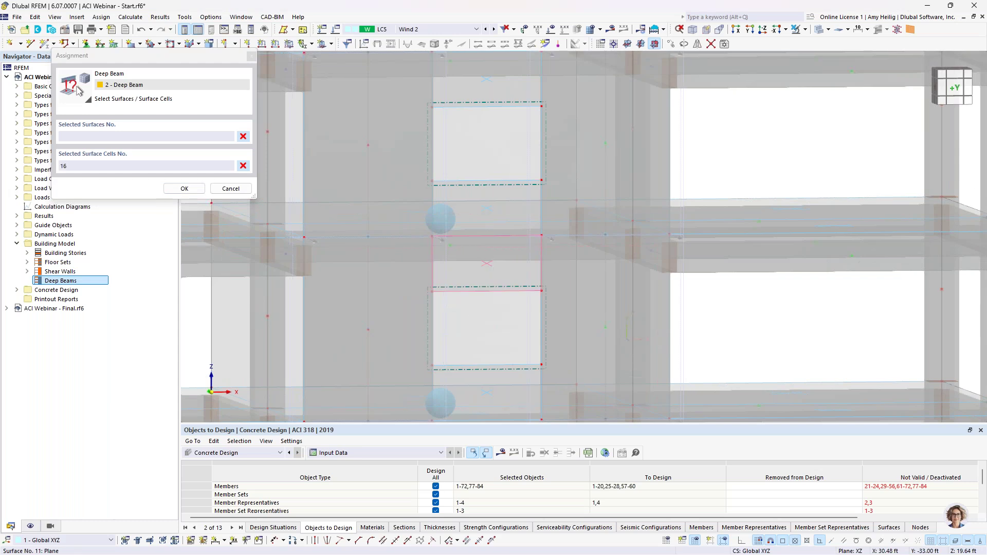
{"action": "left_click", "coordinate": [488, 213]}
{"action": "left_click", "coordinate": [181, 189]}
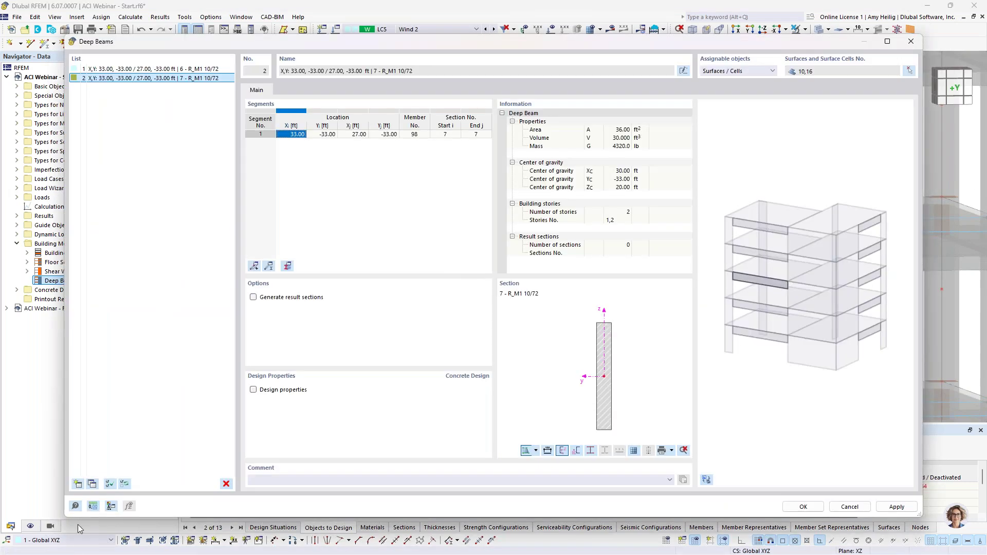
Step: Add a third deep beam from surface cells 6 and 12, between the wall openings at the 30 ft floor level
{"action": "left_click", "coordinate": [77, 483]}
{"action": "left_click", "coordinate": [909, 72]}
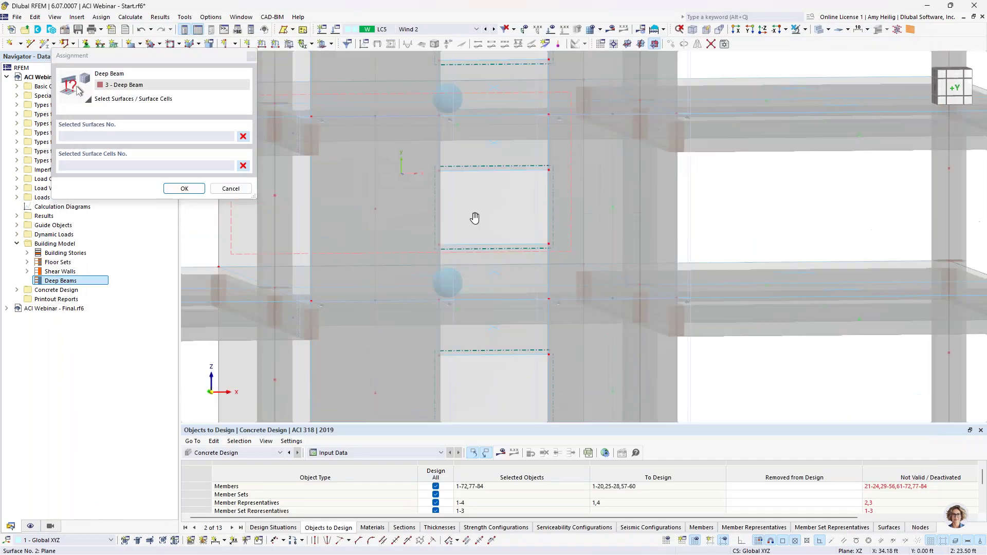
{"action": "middle_click_drag", "start_coordinate": [474, 218], "coordinate": [476, 130]}
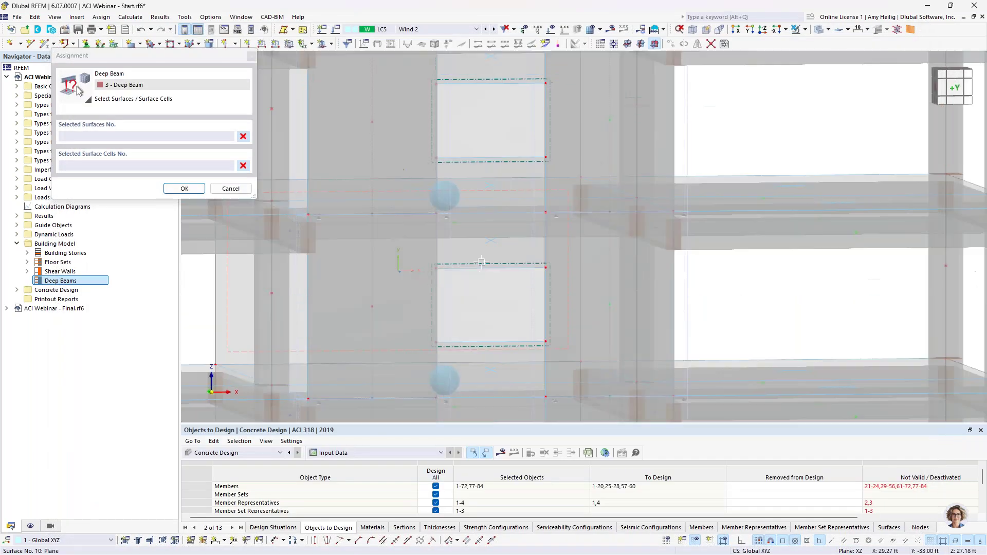
{"action": "left_click", "coordinate": [490, 240]}
{"action": "left_click", "coordinate": [184, 188]}
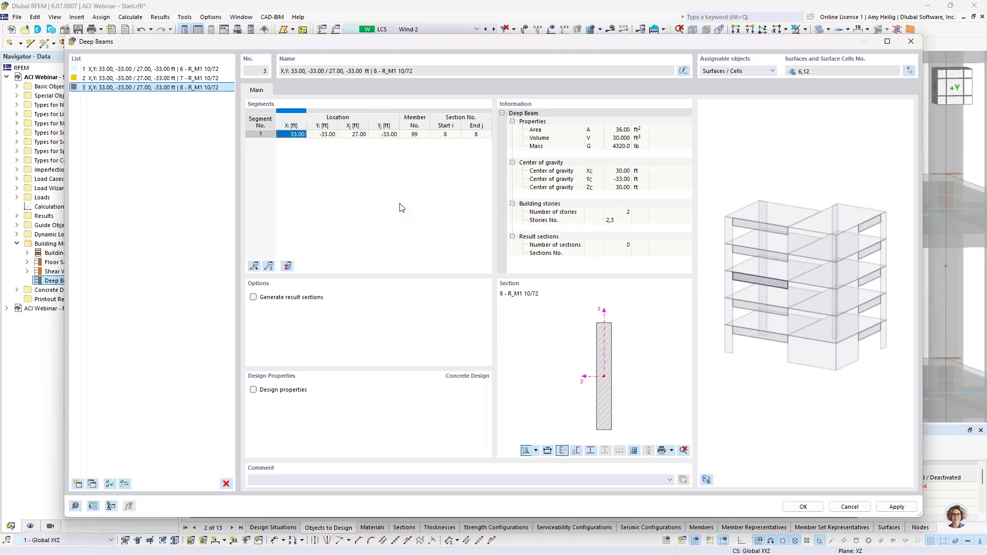
Step: Enable result sections, design properties and coupling reinforcement for all three deep beams together
{"action": "left_click", "coordinate": [154, 69]}
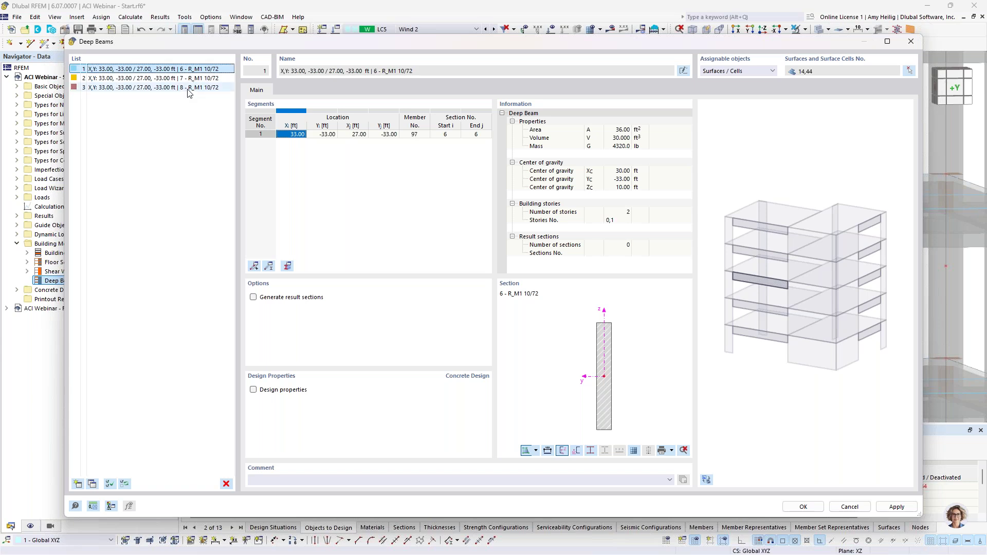
{"action": "left_click", "coordinate": [188, 88], "text": "shift"}
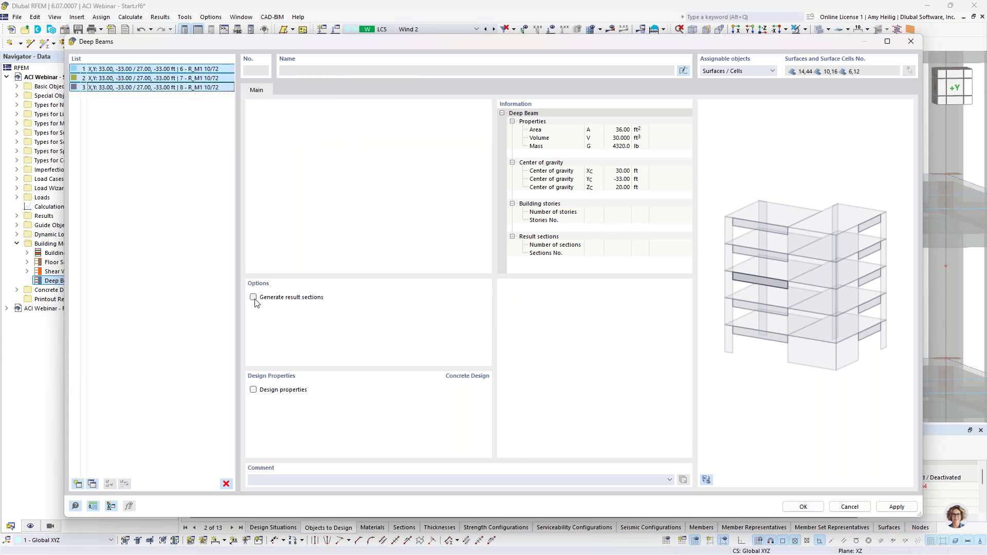
{"action": "left_click", "coordinate": [253, 390]}
{"action": "left_click", "coordinate": [253, 402]}
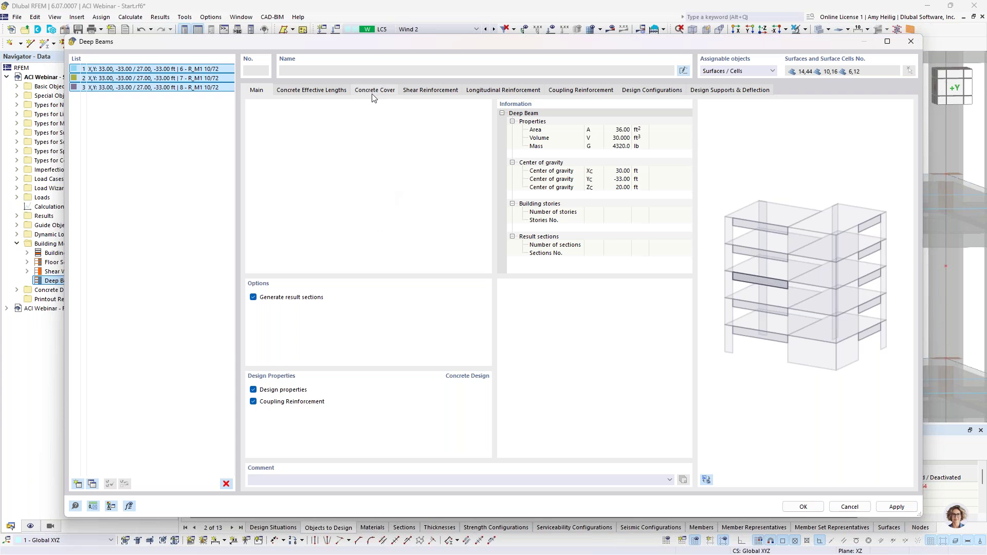
Step: Set the deep beams' concrete cover to 1.0 in and their stirrups to #5 bars at a distance of 0.417 ft
{"action": "left_click", "coordinate": [530, 119]}
{"action": "type", "text": "1.0"}
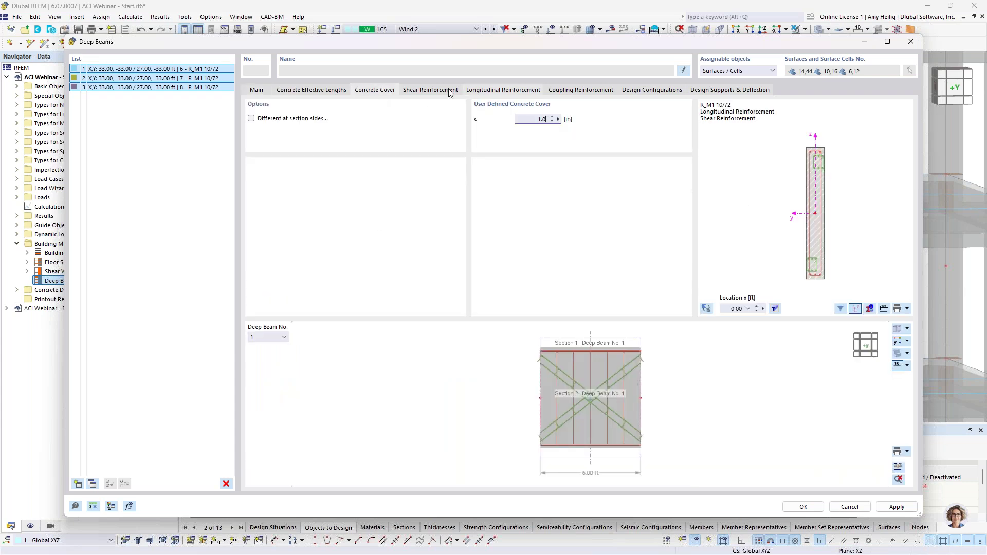
{"action": "left_click", "coordinate": [430, 90]}
{"action": "left_click", "coordinate": [648, 154]}
{"action": "left_click", "coordinate": [655, 154]}
{"action": "left_click", "coordinate": [637, 211]}
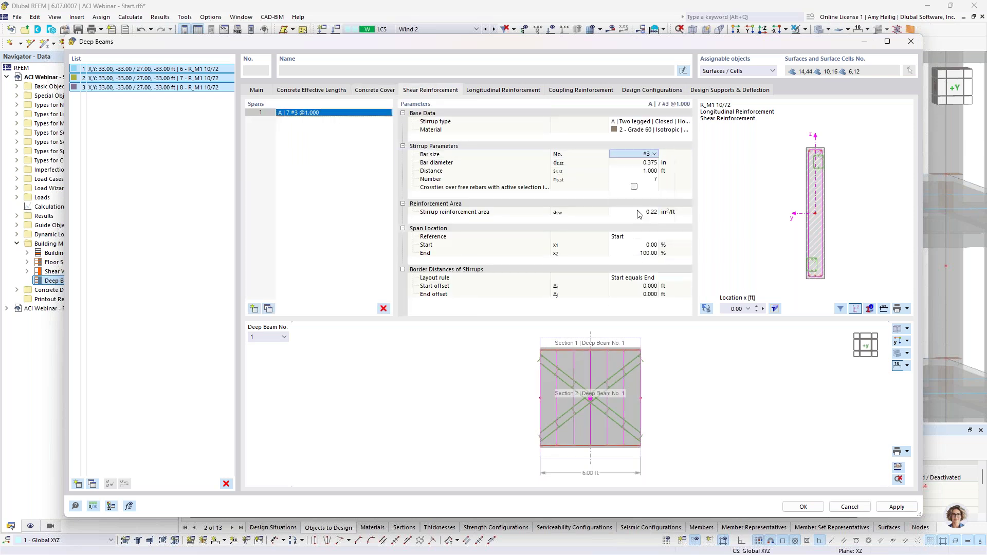
{"action": "left_click", "coordinate": [640, 171]}
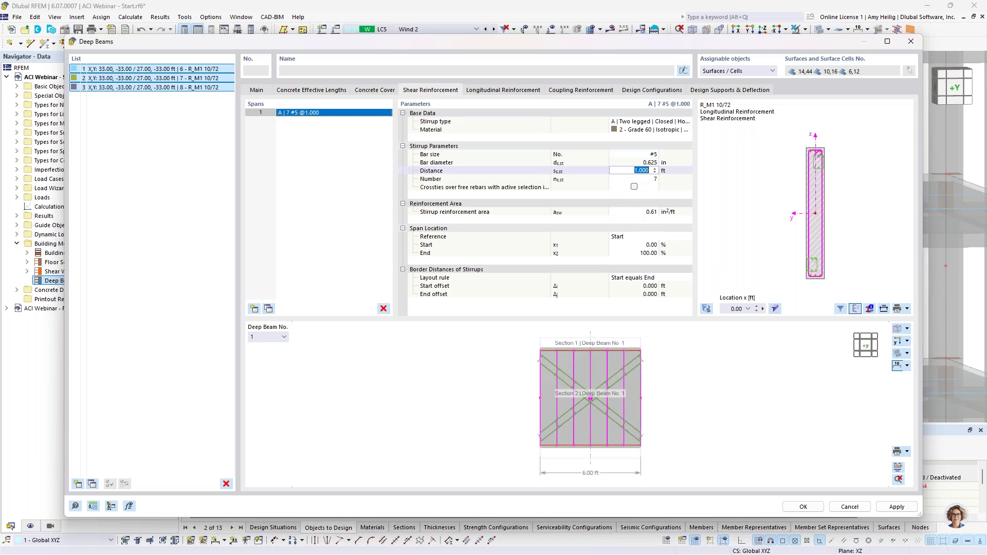
{"action": "type", "text": "0.417"}
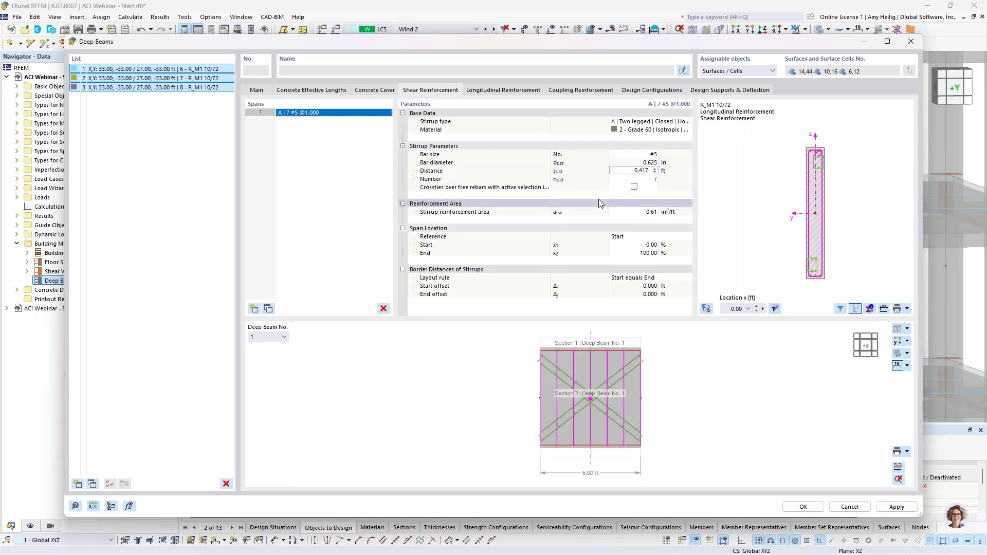
Step: Define the deep beams' longitudinal reinforcement as 30 uniformly surrounding #6 bars placed in the bent corners of the stirrups
{"action": "left_click", "coordinate": [510, 92]}
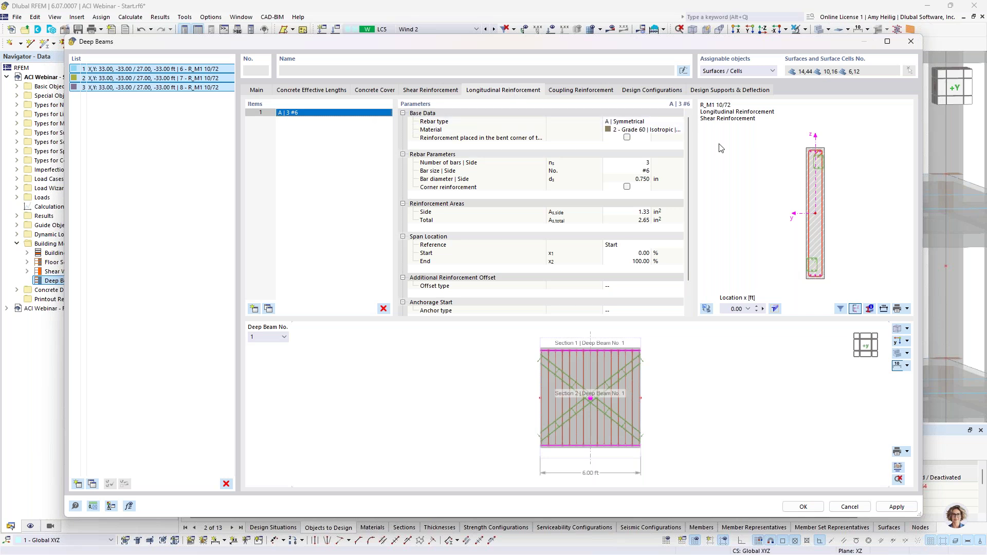
{"action": "left_click", "coordinate": [658, 125]}
{"action": "left_click", "coordinate": [659, 123]}
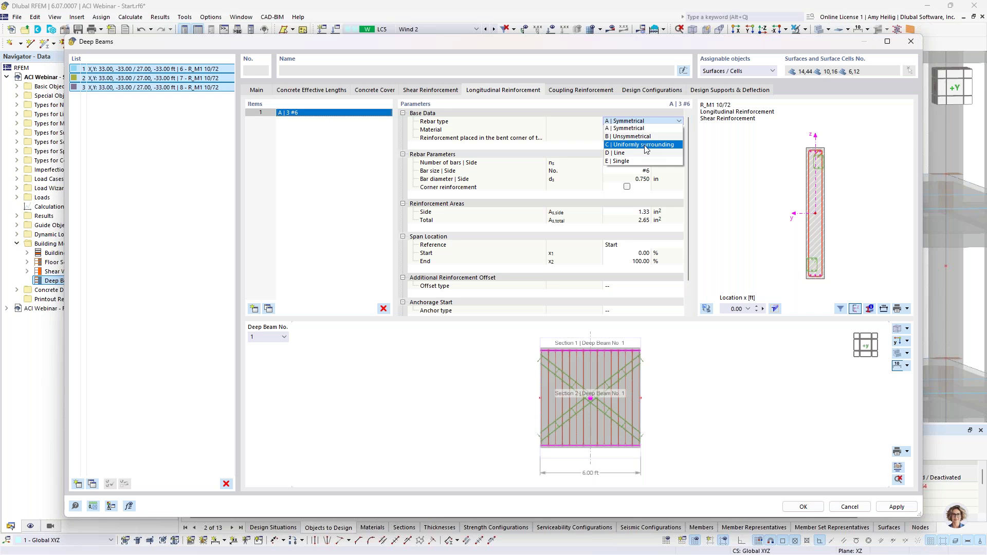
{"action": "left_click", "coordinate": [645, 146]}
{"action": "left_click", "coordinate": [631, 138]}
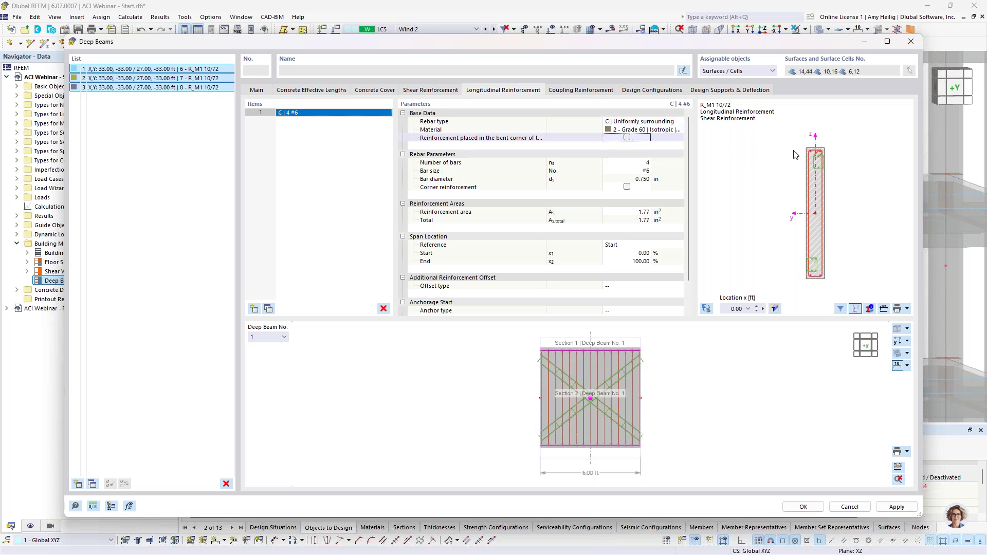
{"action": "scroll", "coordinate": [821, 154], "scroll_direction": "up", "scroll_amount": 5}
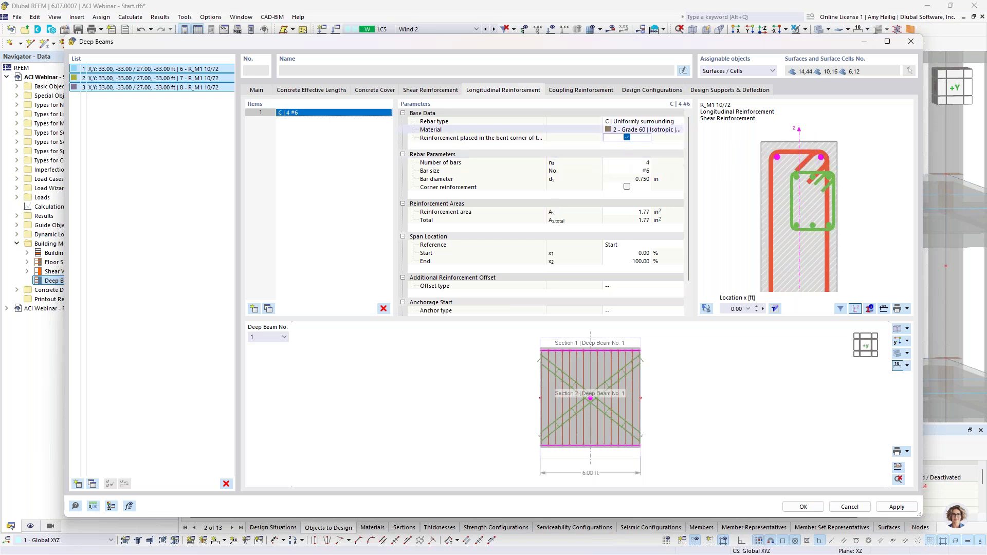
{"action": "left_click", "coordinate": [629, 165]}
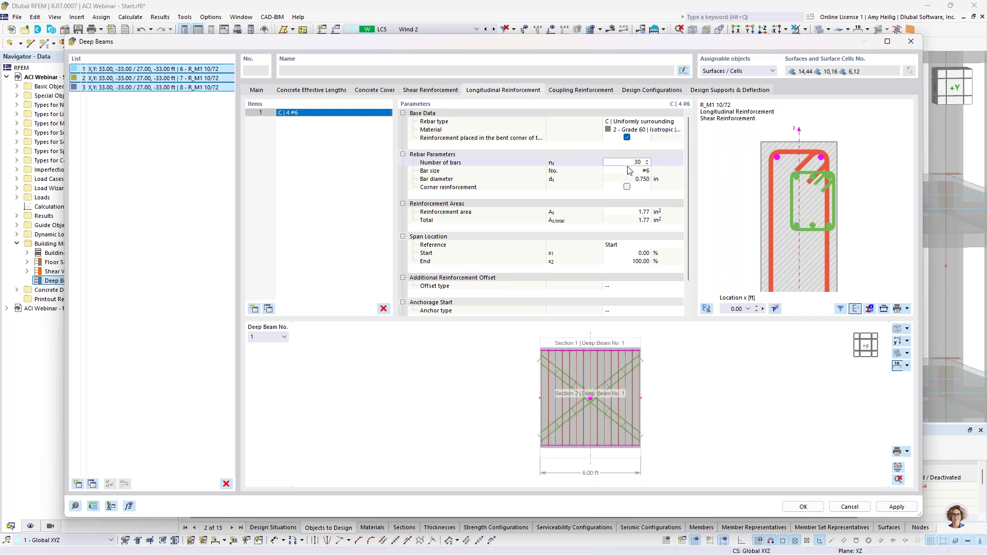
{"action": "key", "text": "Tab"}
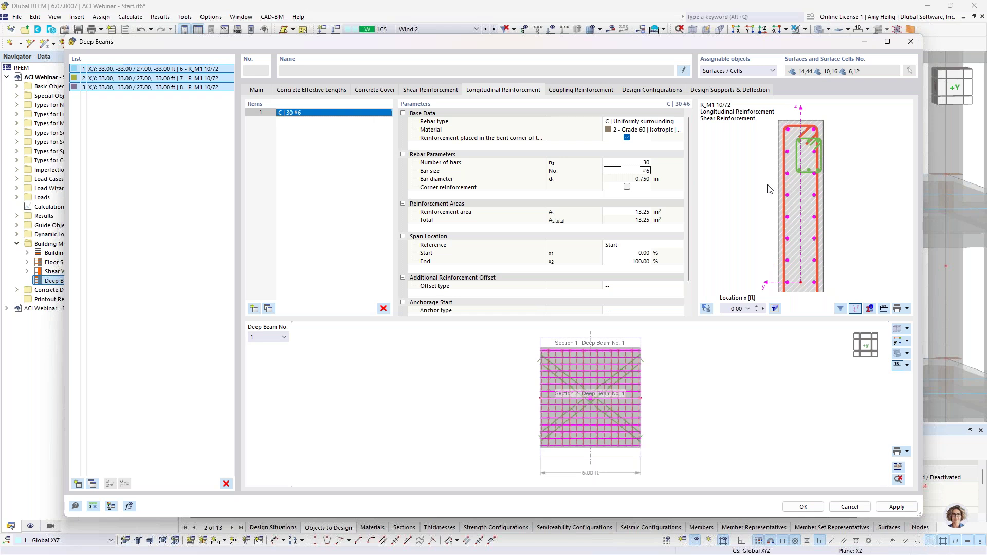
Step: Examine the coupling reinforcement of the deep beams: diagonal element size, transverse stirrups and diagonal bars, in the section and 3D previews
{"action": "left_click", "coordinate": [571, 93]}
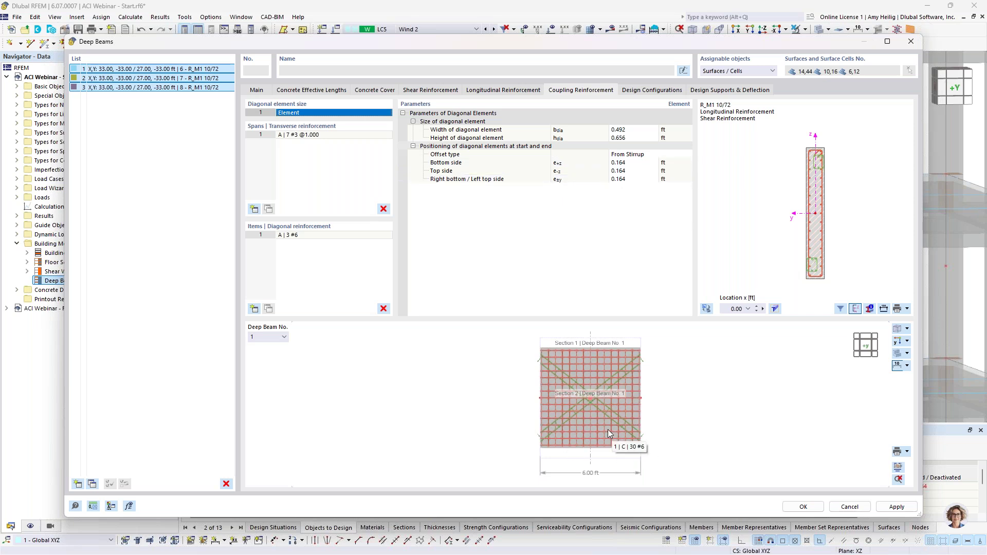
{"action": "scroll", "coordinate": [597, 391], "scroll_direction": "up", "scroll_amount": 5}
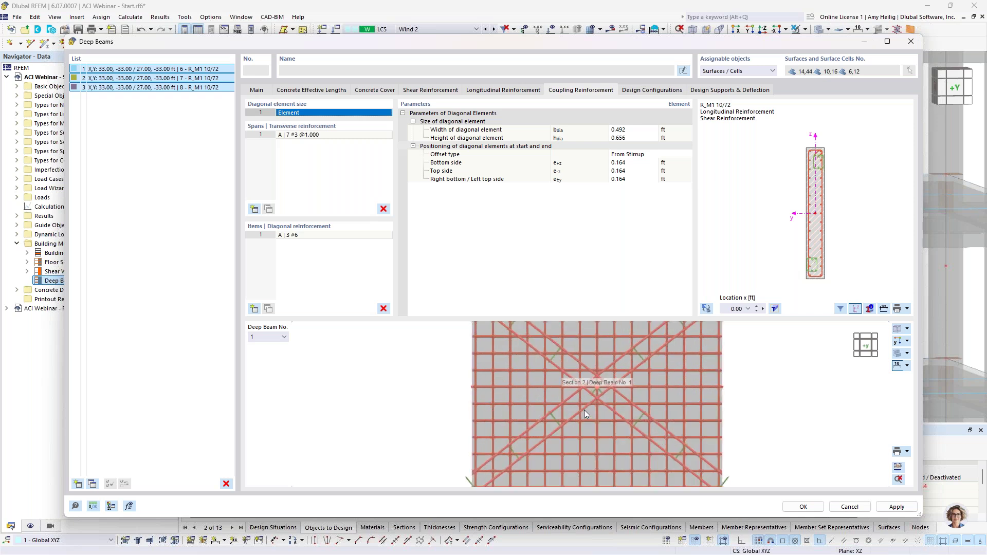
{"action": "scroll", "coordinate": [595, 447], "scroll_direction": "down", "scroll_amount": 3}
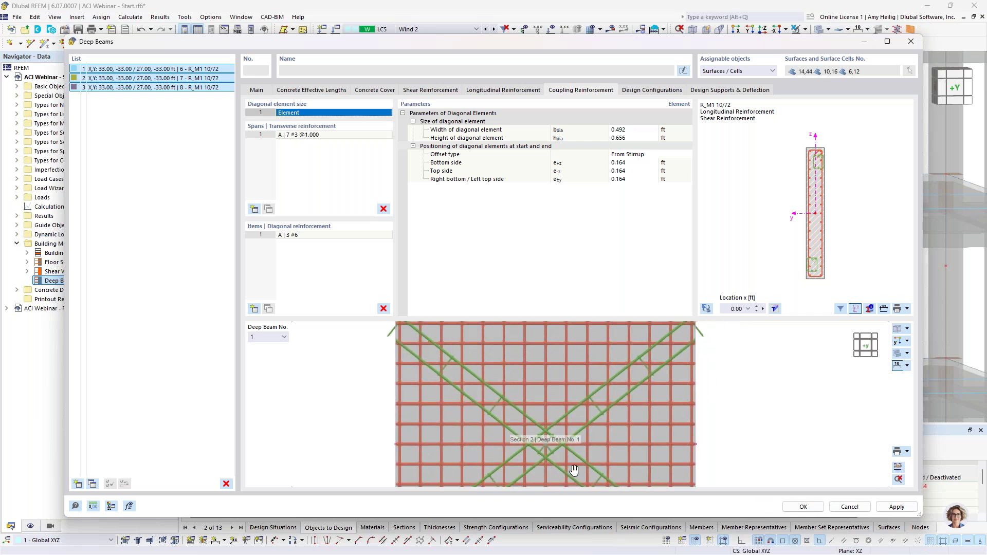
{"action": "left_click", "coordinate": [314, 135]}
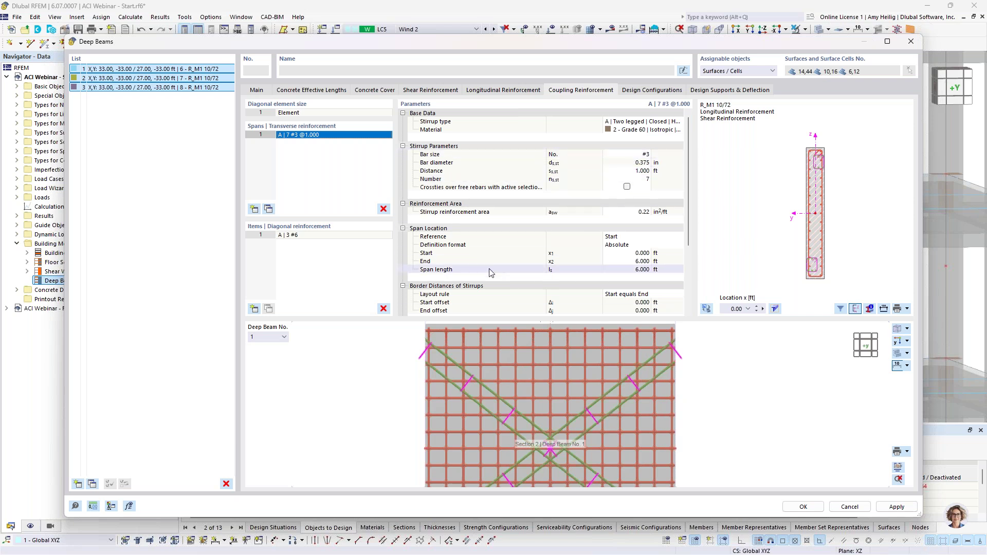
{"action": "left_click", "coordinate": [325, 238]}
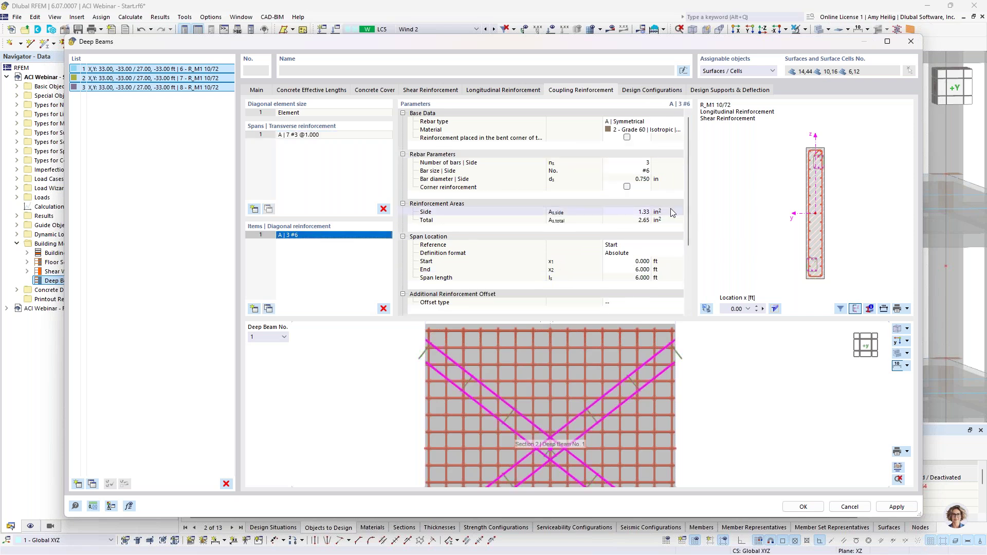
{"action": "middle_click_drag", "start_coordinate": [634, 374], "coordinate": [617, 406], "text": "ctrl"}
{"action": "middle_click_drag", "start_coordinate": [668, 371], "coordinate": [613, 399]}
{"action": "scroll", "coordinate": [829, 154], "scroll_direction": "up", "scroll_amount": 5}
{"action": "scroll", "coordinate": [831, 157], "scroll_direction": "up", "scroll_amount": 4}
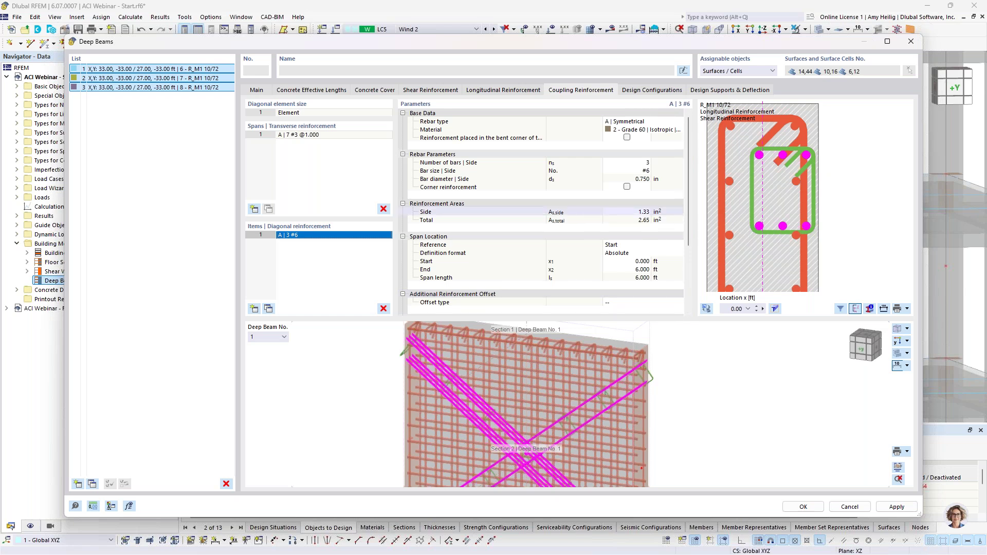
{"action": "scroll", "coordinate": [620, 245], "scroll_direction": "down", "scroll_amount": 3}
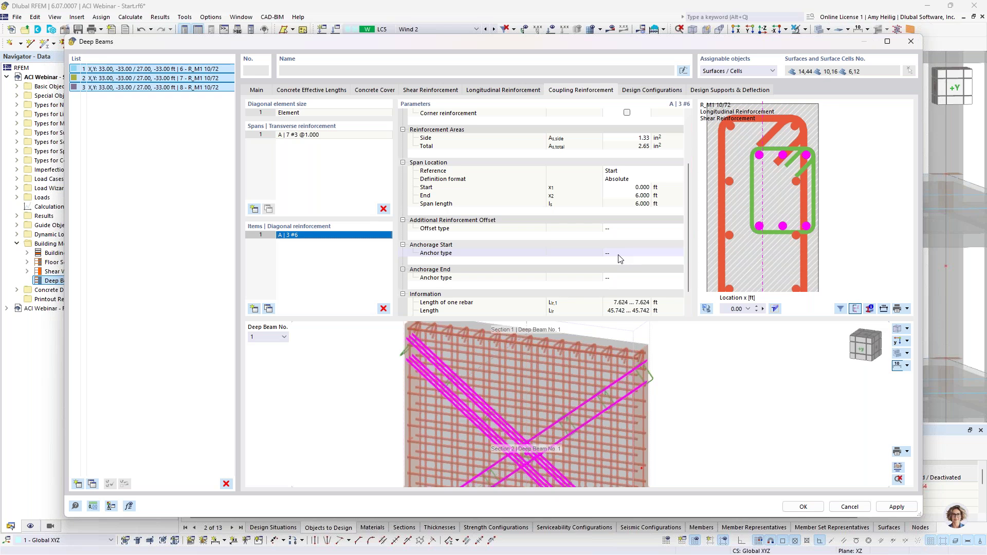
{"action": "scroll", "coordinate": [623, 372], "scroll_direction": "down", "scroll_amount": 4}
{"action": "middle_click_drag", "start_coordinate": [623, 372], "coordinate": [642, 398], "text": "ctrl"}
Step: Give the diagonal coupling bars a straight anchorage at the start with a length of 1.0 ft
{"action": "left_click", "coordinate": [618, 230]}
{"action": "left_click", "coordinate": [622, 230]}
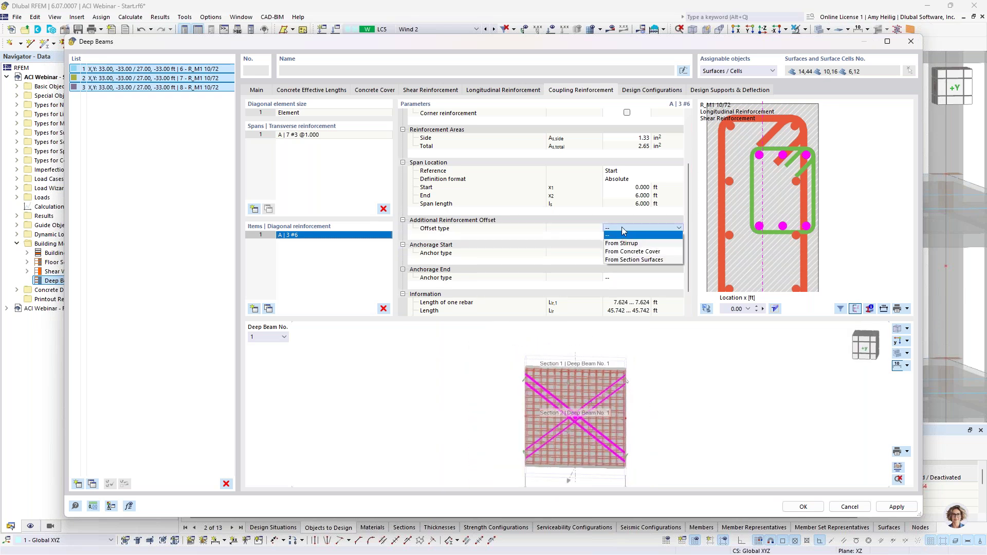
{"action": "left_click", "coordinate": [624, 253]}
{"action": "left_click", "coordinate": [624, 253]}
{"action": "left_click", "coordinate": [625, 253]}
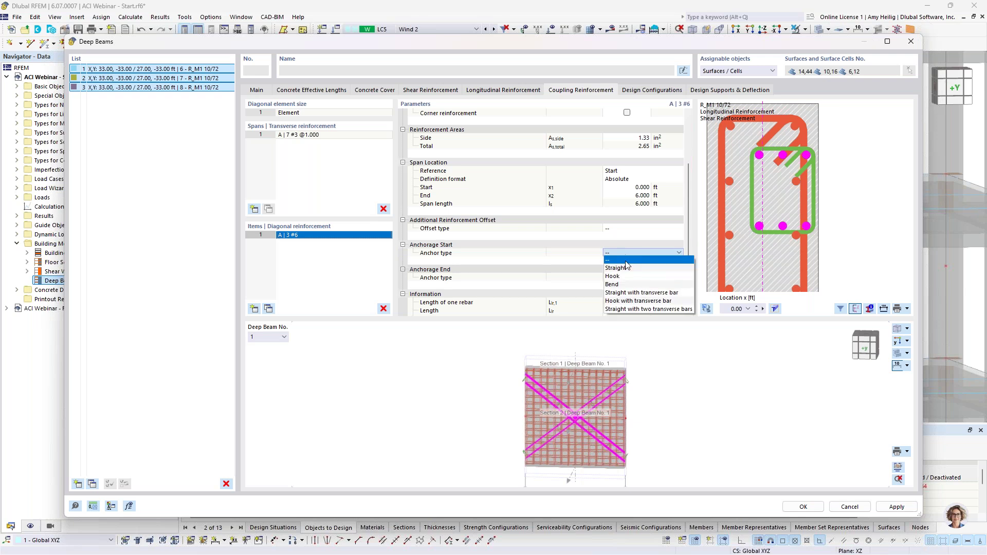
{"action": "left_click", "coordinate": [625, 260]}
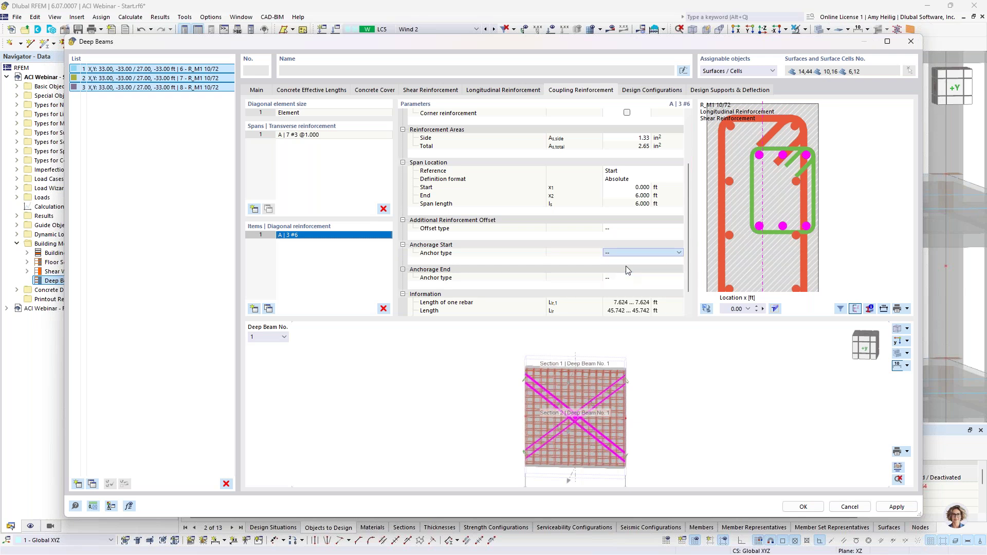
{"action": "scroll", "coordinate": [626, 258], "scroll_direction": "down", "scroll_amount": 3}
{"action": "left_click", "coordinate": [628, 262]}
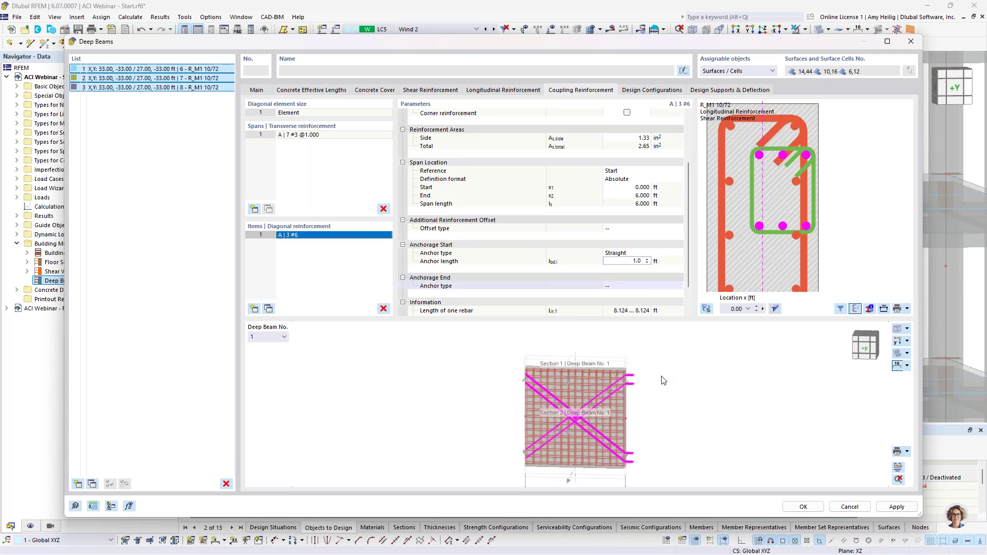
{"action": "key", "text": "Return"}
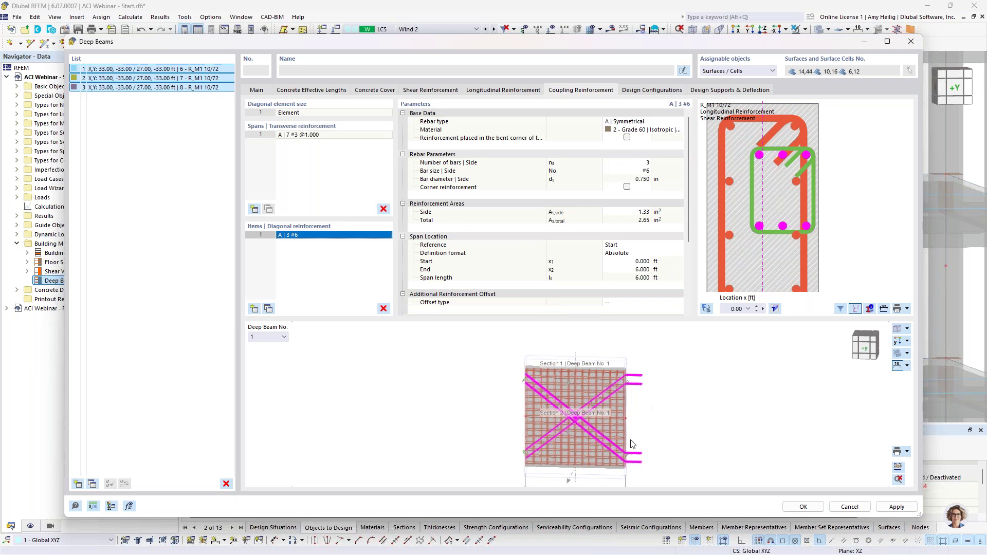
Step: Give the diagonal coupling bars a straight anchorage at the end, 1.0 ft long, and confirm the deep beam definitions
{"action": "scroll", "coordinate": [631, 244], "scroll_direction": "down", "scroll_amount": 4}
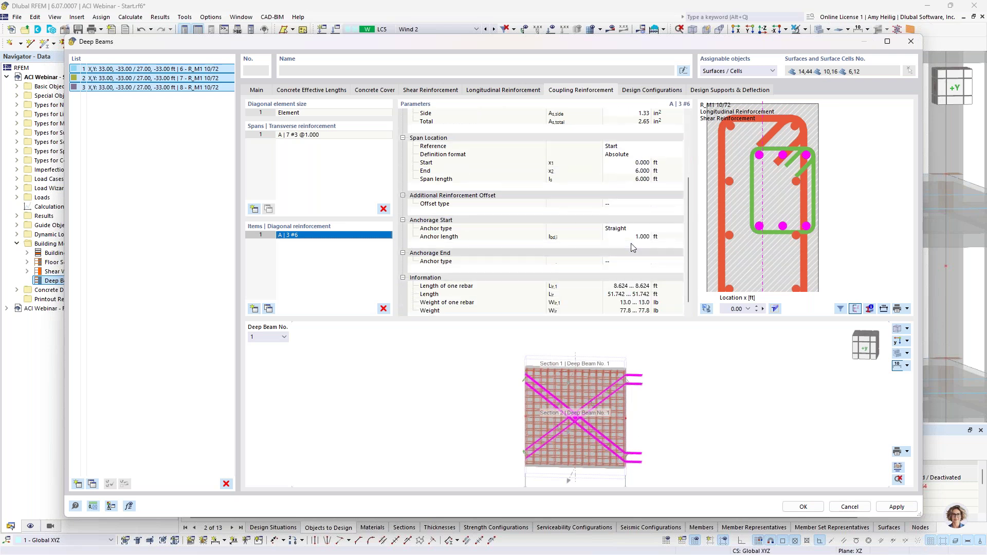
{"action": "left_click", "coordinate": [631, 255]}
{"action": "left_click", "coordinate": [678, 255]}
{"action": "left_click", "coordinate": [673, 283]}
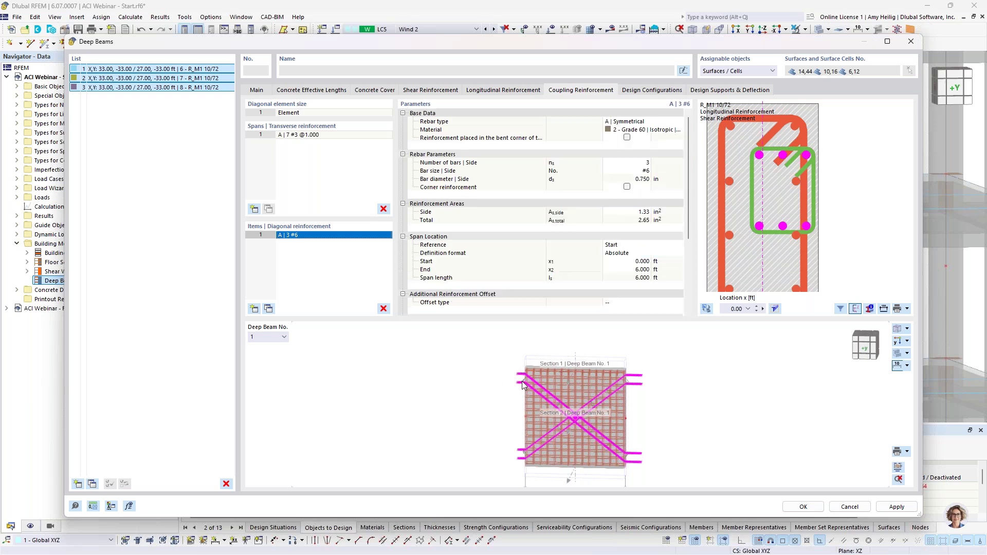
{"action": "scroll", "coordinate": [611, 293], "scroll_direction": "down", "scroll_amount": 4}
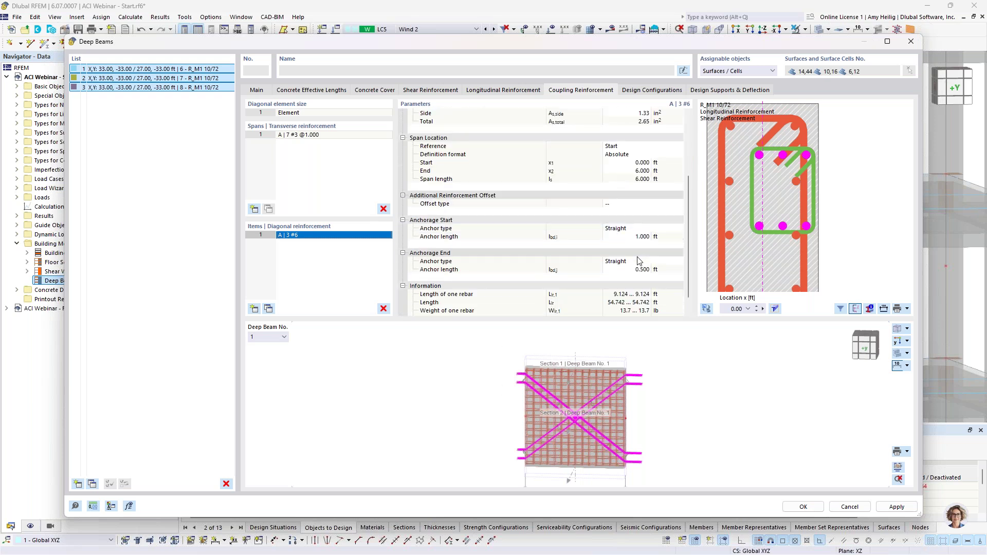
{"action": "left_click", "coordinate": [634, 271]}
{"action": "type", "text": "1.0"}
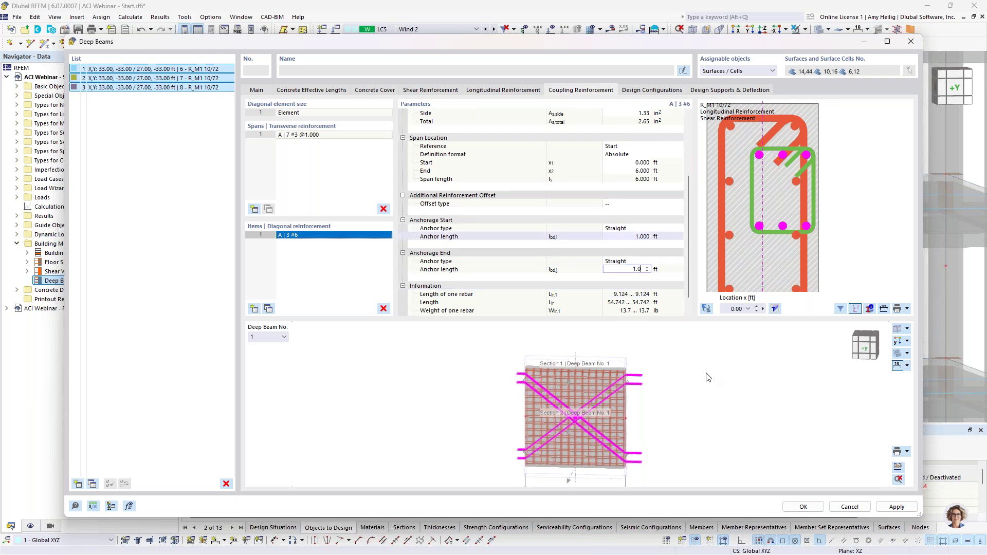
{"action": "key", "text": "Return"}
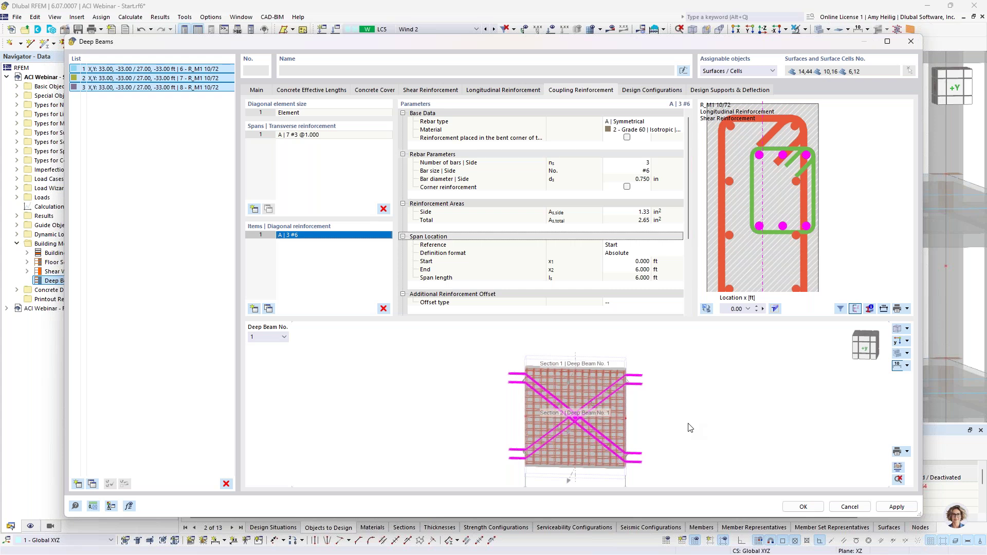
{"action": "left_click", "coordinate": [710, 91]}
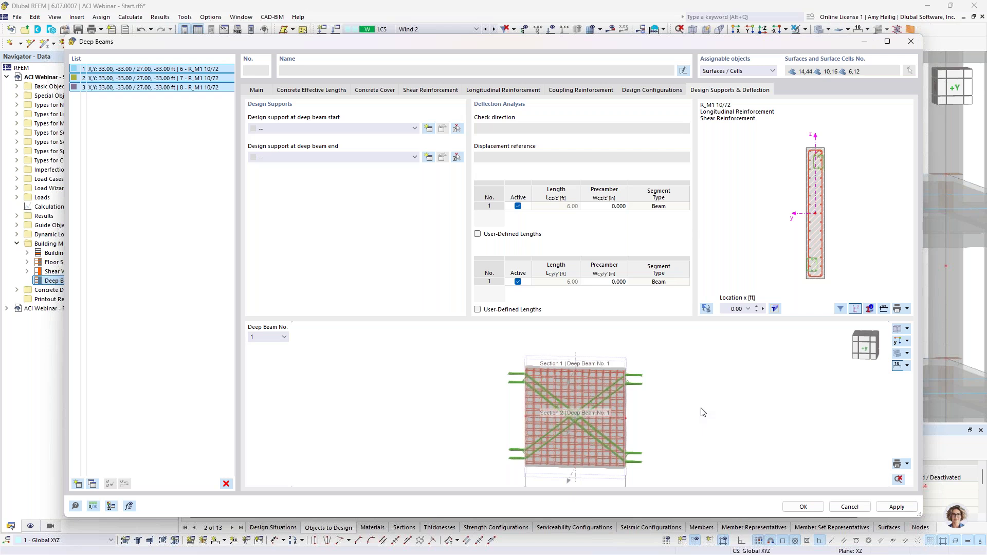
{"action": "left_click", "coordinate": [803, 507]}
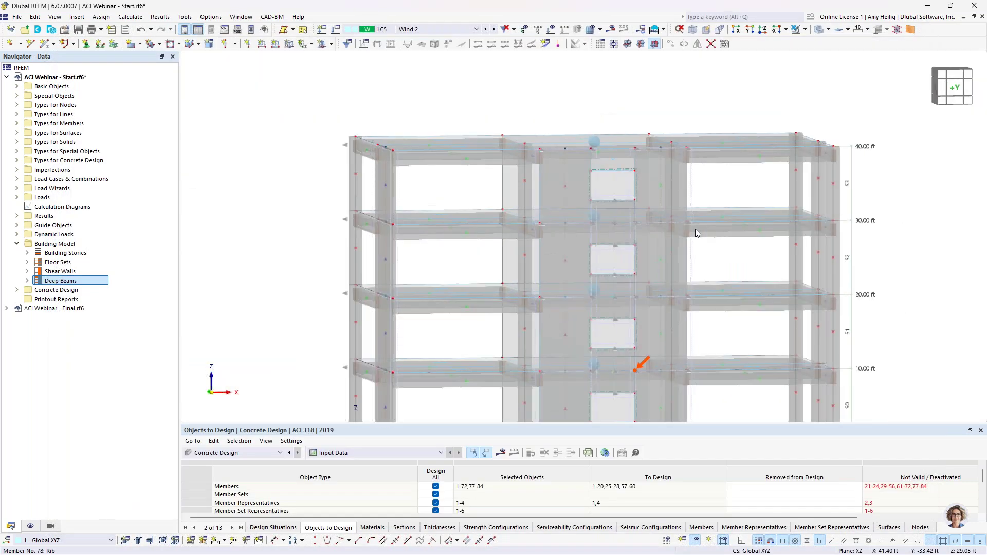
Step: Enlarge the Concrete Design input tables to review the objects to design, including shear walls and deep beams, and the design situations
{"action": "scroll", "coordinate": [695, 229], "scroll_direction": "down", "scroll_amount": 3}
{"action": "middle_click_drag", "start_coordinate": [671, 265], "coordinate": [542, 259]}
{"action": "middle_click_drag", "start_coordinate": [542, 259], "coordinate": [612, 273], "text": "ctrl"}
{"action": "scroll", "coordinate": [612, 272], "scroll_direction": "down", "scroll_amount": 1}
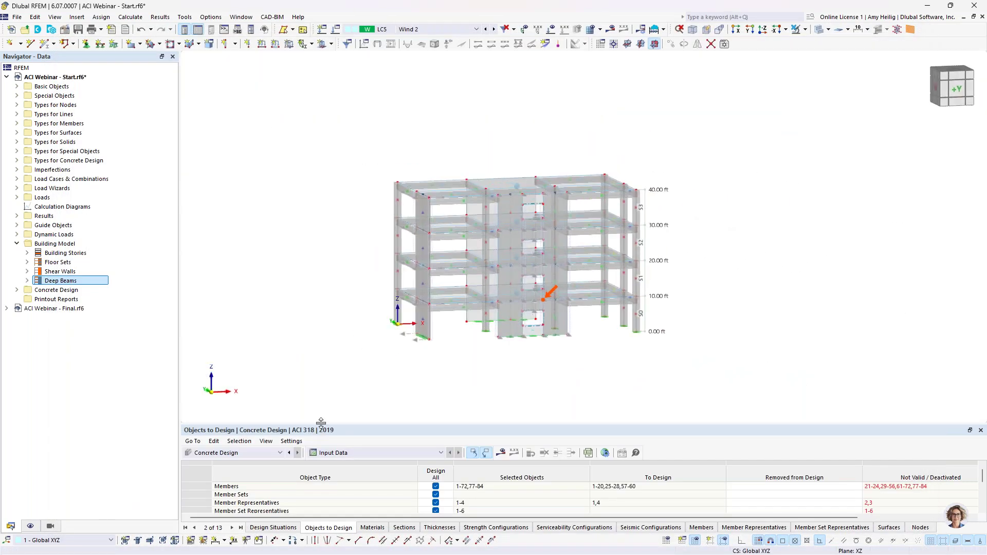
{"action": "left_click_drag", "start_coordinate": [321, 425], "coordinate": [326, 334]}
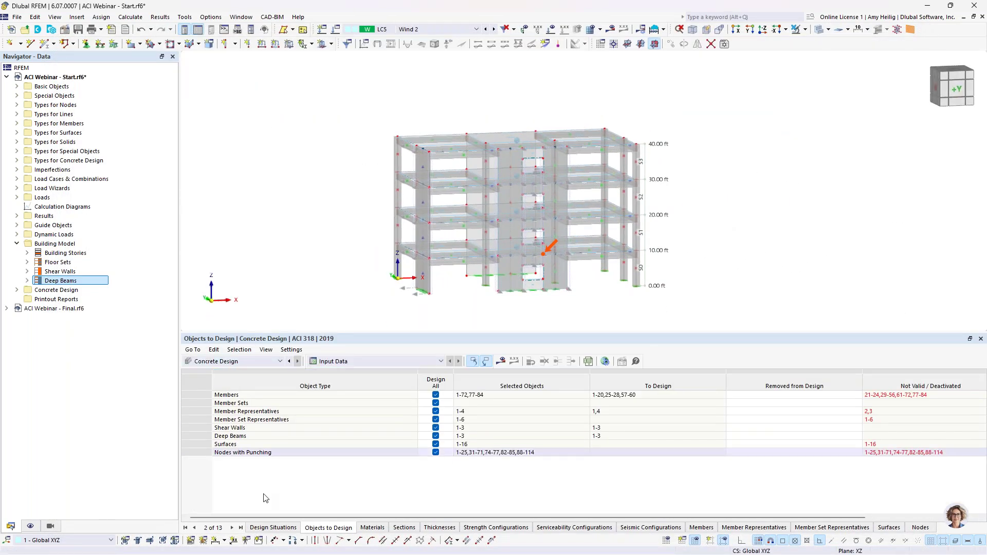
{"action": "left_click", "coordinate": [273, 528]}
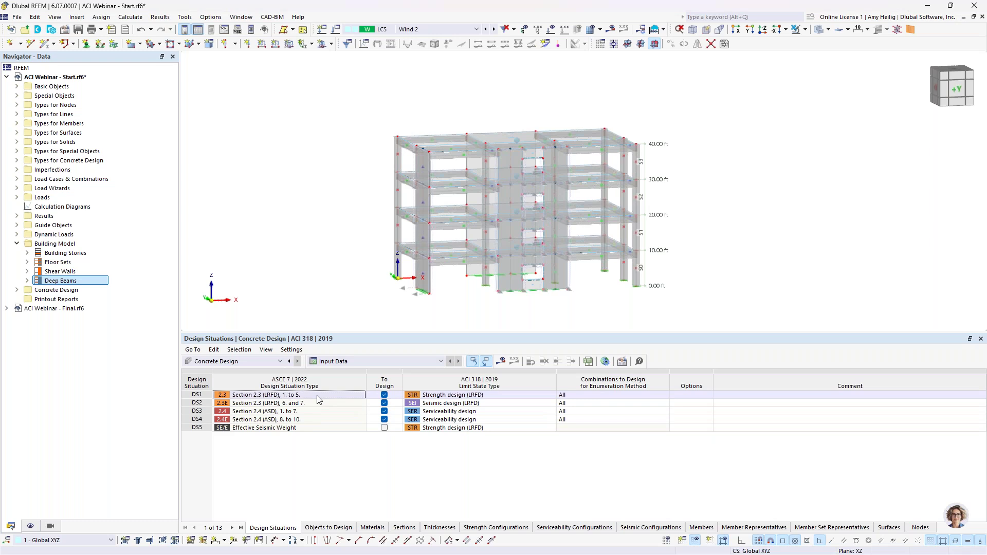
Step: Review the available limit state types for design situations DS1 and DS2, keeping Strength design (LRFD) and Seismic design (LRFD)
{"action": "left_click", "coordinate": [459, 396]}
{"action": "left_click", "coordinate": [460, 396]}
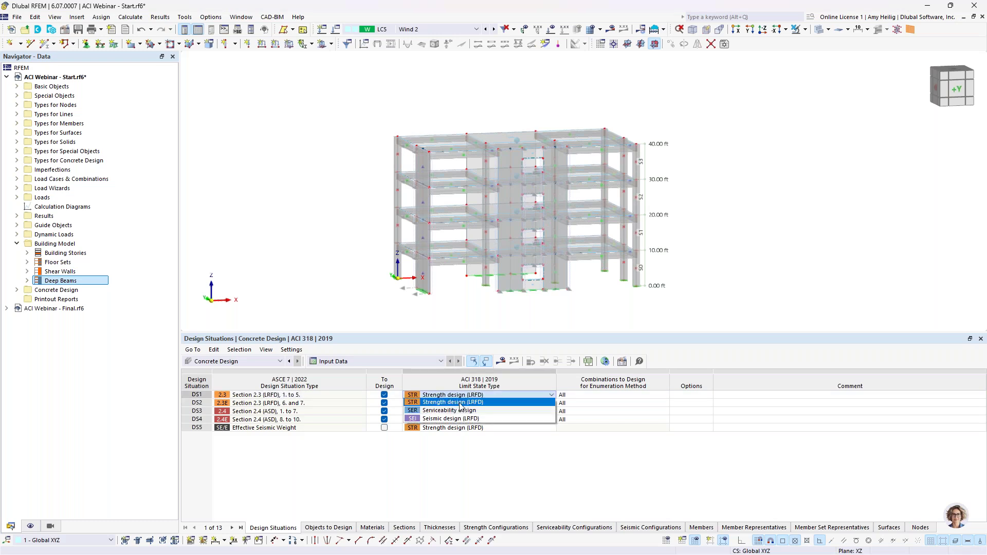
{"action": "left_click", "coordinate": [460, 406]}
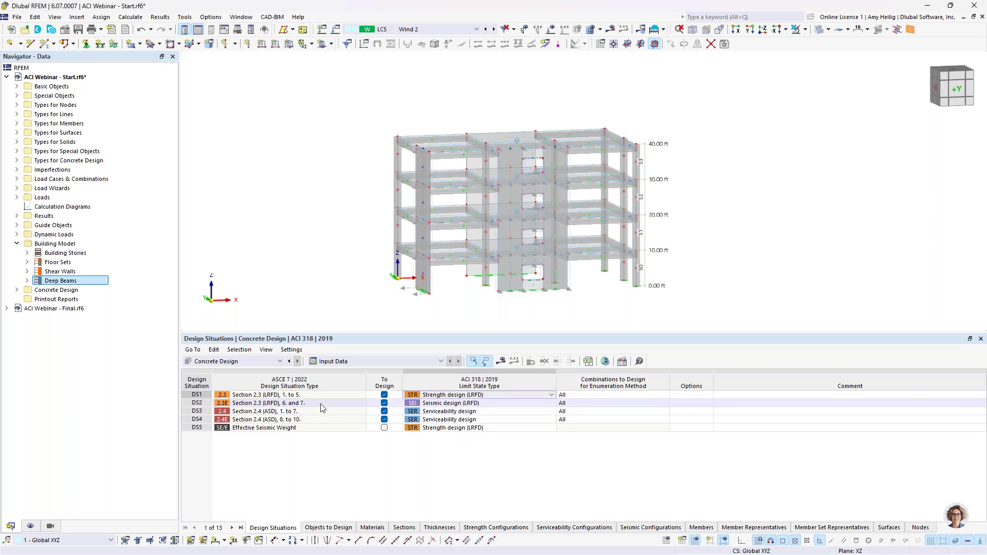
{"action": "left_click", "coordinate": [457, 405]}
{"action": "left_click", "coordinate": [458, 405]}
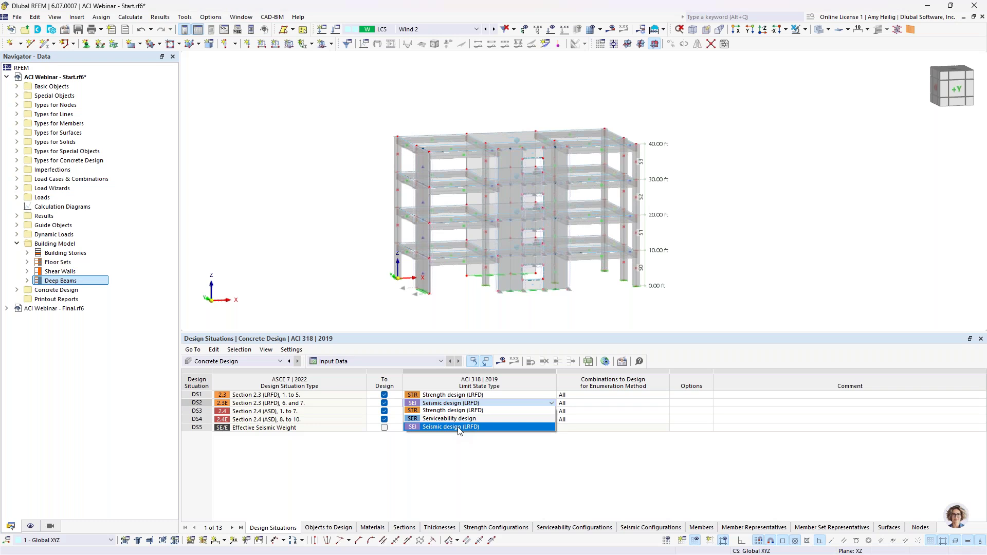
{"action": "left_click", "coordinate": [472, 467]}
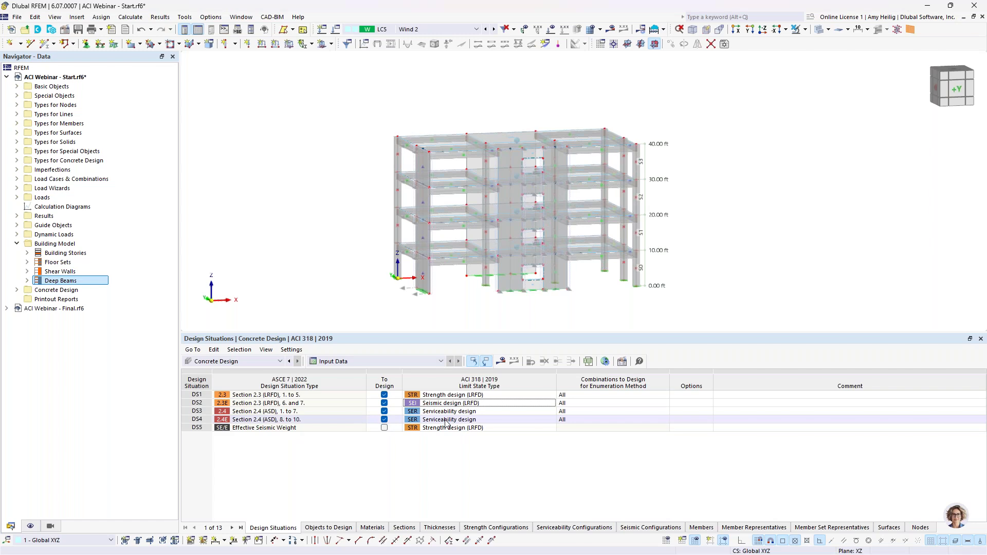
Step: In the objects to design, turn off Design All for members, member sets, both representative types, surfaces and nodes with punching
{"action": "left_click", "coordinate": [328, 526]}
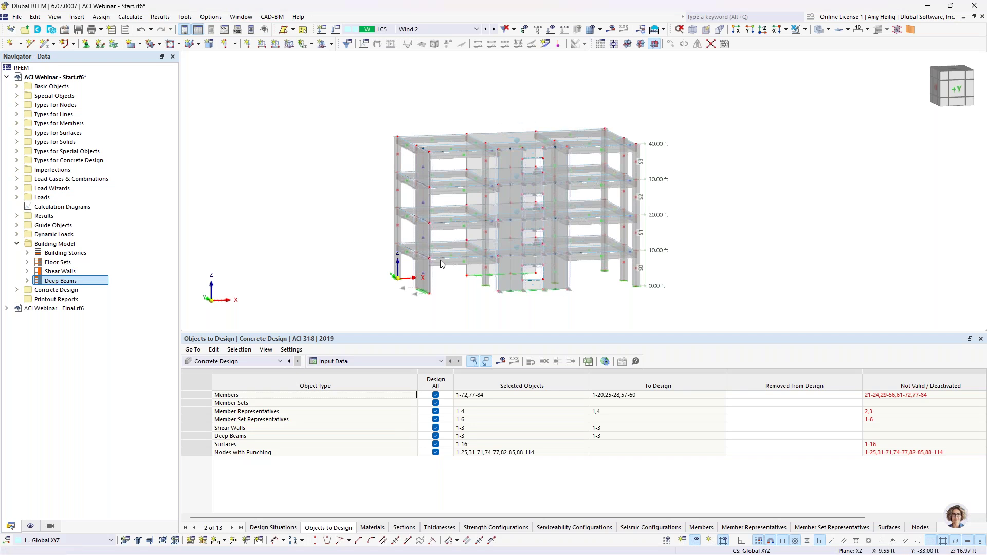
{"action": "left_click", "coordinate": [436, 395]}
{"action": "left_click", "coordinate": [436, 404]}
{"action": "left_click", "coordinate": [436, 412]}
{"action": "left_click", "coordinate": [436, 419]}
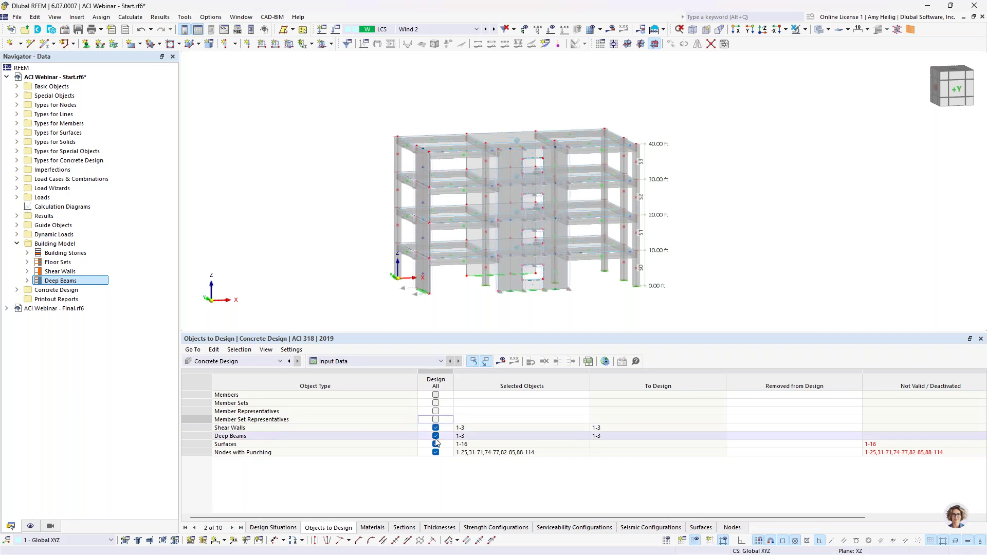
{"action": "left_click", "coordinate": [435, 444]}
{"action": "left_click", "coordinate": [436, 453]}
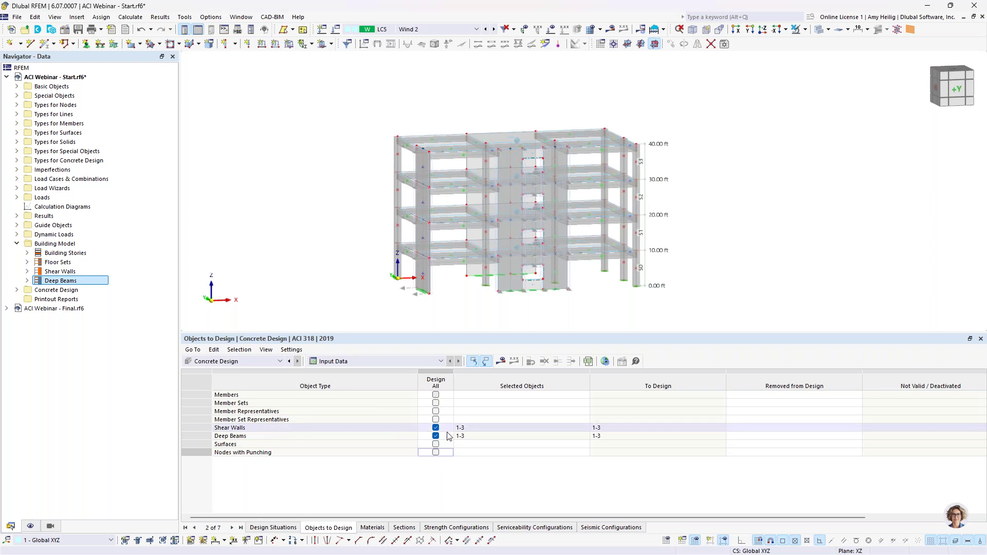
Step: Start selecting members for design graphically, picking the end frame's columns and beams in the lower two stories: 7, 8, 11, 12, 59, 60
{"action": "middle_click_drag", "start_coordinate": [717, 242], "coordinate": [606, 248], "text": "ctrl"}
{"action": "left_click", "coordinate": [585, 393]}
{"action": "left_click", "coordinate": [585, 395]}
{"action": "scroll", "coordinate": [658, 295], "scroll_direction": "up", "scroll_amount": 5}
{"action": "left_click", "coordinate": [627, 261]}
{"action": "left_click", "coordinate": [591, 213]}
{"action": "left_click", "coordinate": [521, 269]}
{"action": "left_click", "coordinate": [519, 213]}
{"action": "left_click", "coordinate": [628, 149]}
{"action": "left_click", "coordinate": [596, 123]}
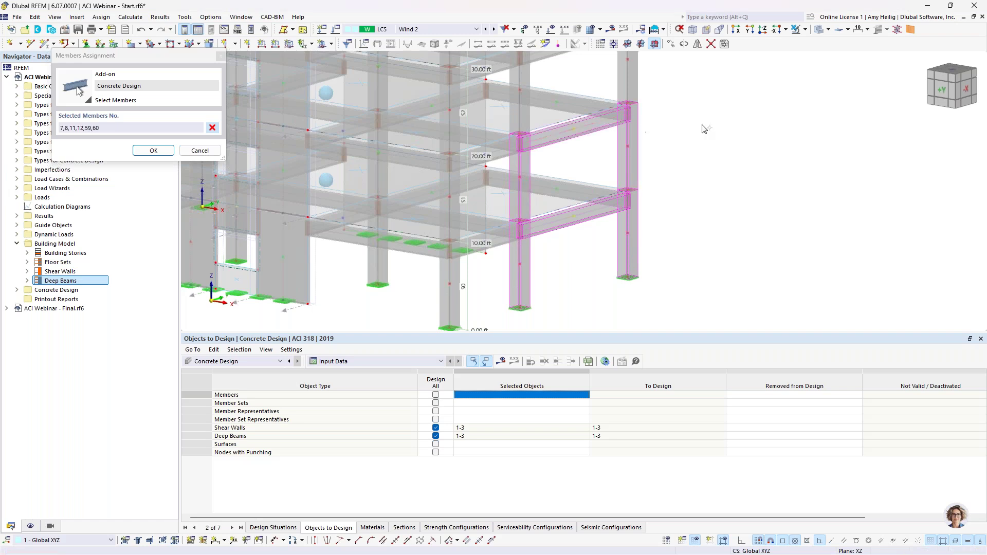
Step: Add the same frame's columns and beams in the upper two stories and confirm members 5-12 and 57-60 for design
{"action": "middle_click_drag", "start_coordinate": [704, 129], "coordinate": [690, 240]}
{"action": "left_click", "coordinate": [612, 191]}
{"action": "left_click", "coordinate": [562, 157]}
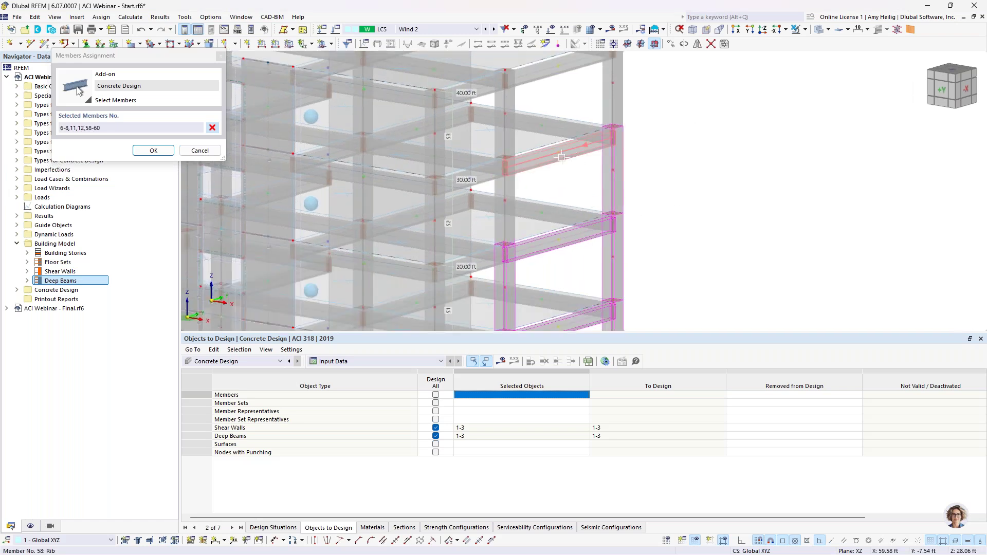
{"action": "left_click", "coordinate": [510, 136]}
{"action": "left_click", "coordinate": [511, 136]}
{"action": "left_click", "coordinate": [554, 74]}
{"action": "left_click", "coordinate": [612, 102]}
{"action": "left_click", "coordinate": [155, 150]}
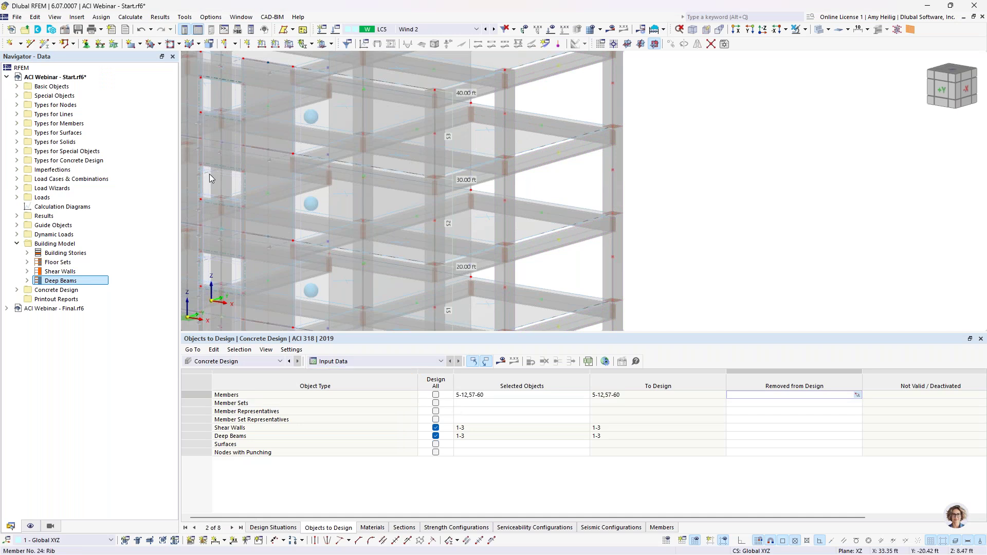
Step: Switch to the model ACI Webinar - Final.rf6 and show its Concrete Design results in the navigator
{"action": "left_click", "coordinate": [132, 17]}
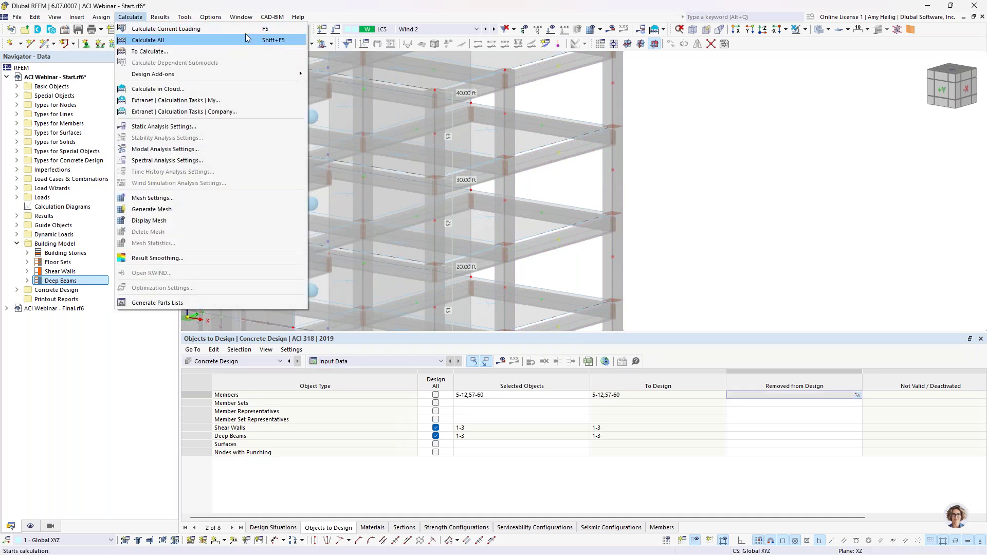
{"action": "left_click", "coordinate": [241, 17]}
{"action": "left_click", "coordinate": [241, 17]}
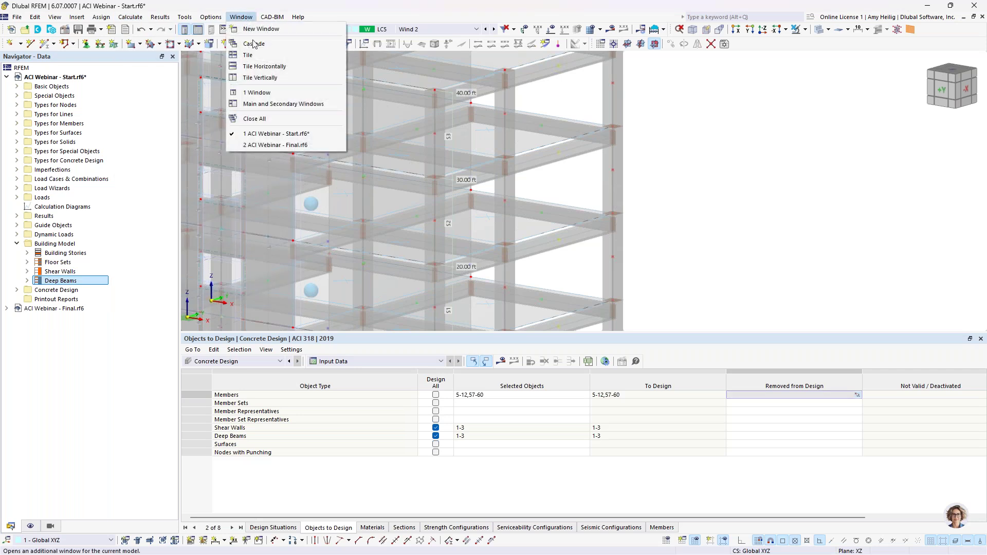
{"action": "left_click", "coordinate": [273, 144]}
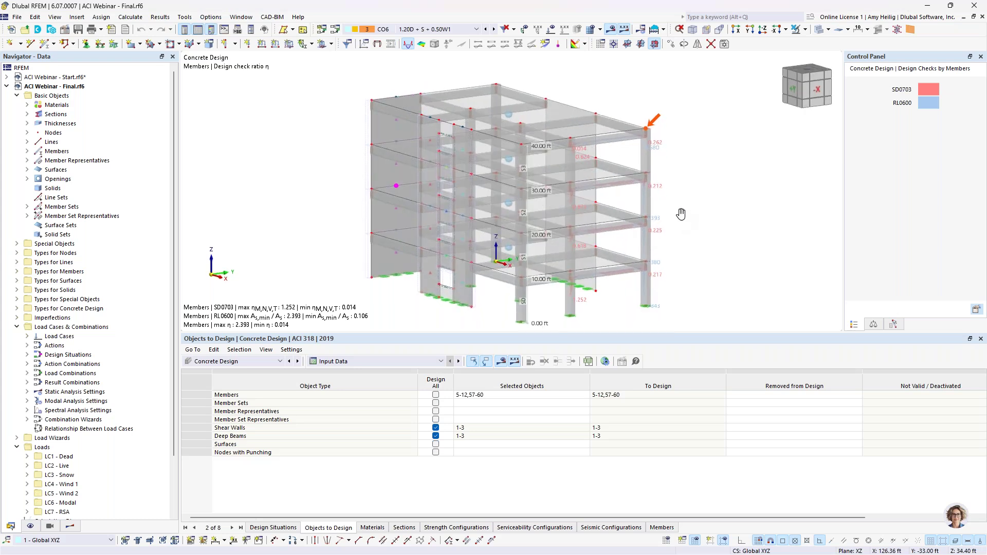
{"action": "left_click", "coordinate": [8, 87]}
{"action": "left_click", "coordinate": [7, 87]}
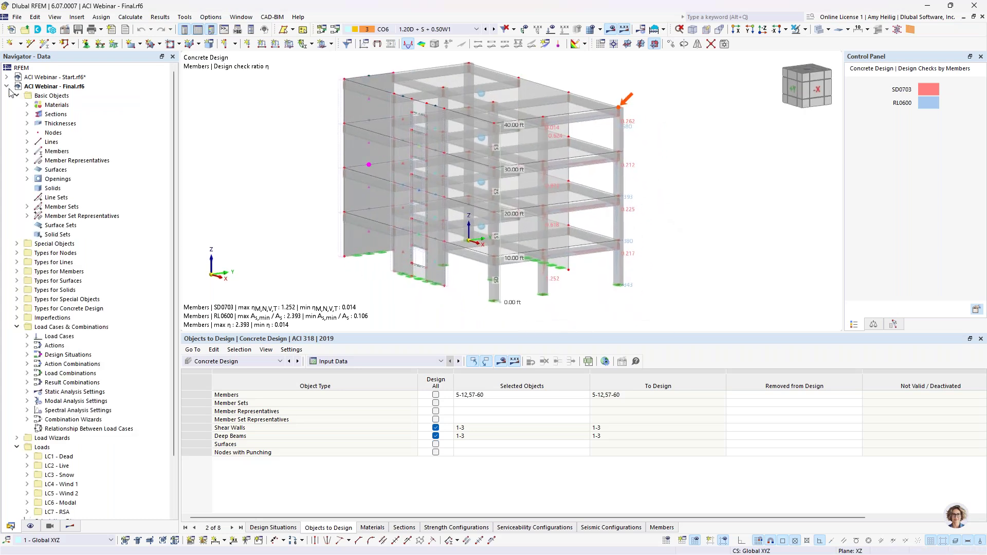
{"action": "left_click", "coordinate": [69, 525]}
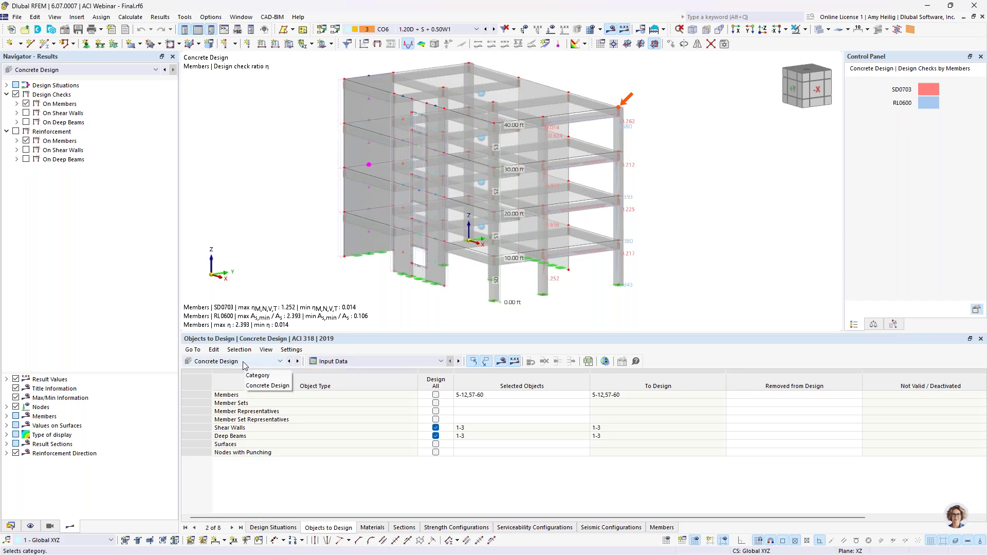
Step: Show the design ratios on members listed by member, enlarge the table and examine the checks of column member 5
{"action": "left_click", "coordinate": [389, 362]}
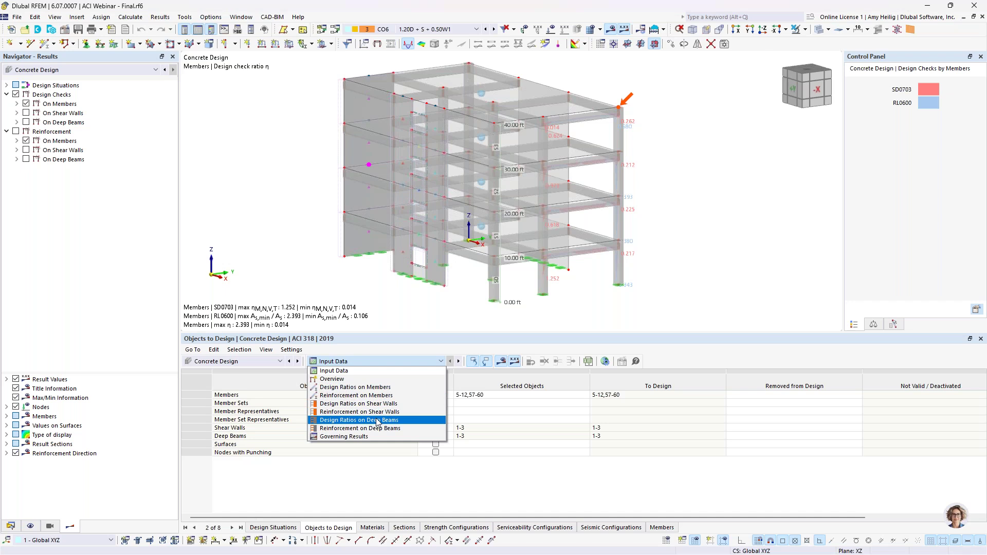
{"action": "left_click", "coordinate": [369, 390]}
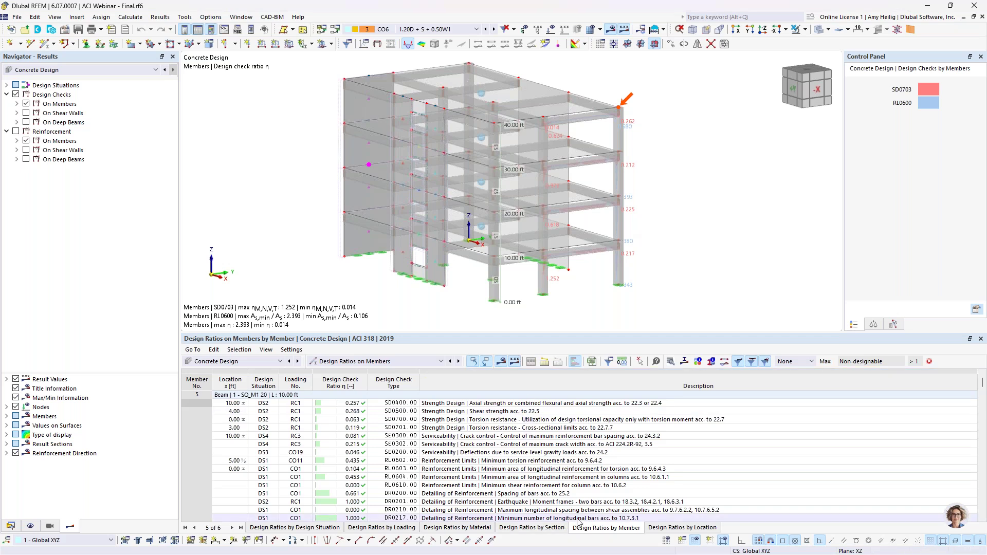
{"action": "left_click", "coordinate": [546, 422]}
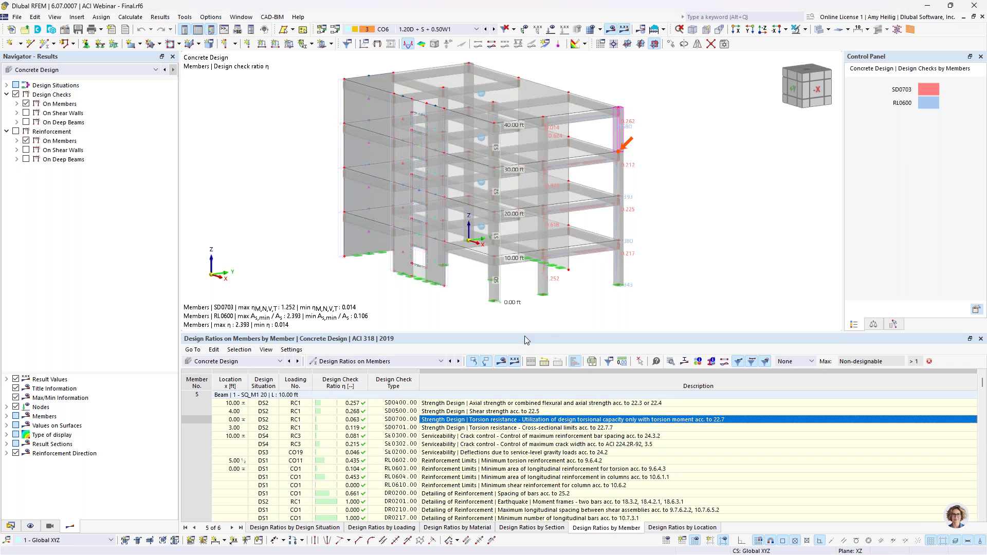
{"action": "left_click_drag", "start_coordinate": [525, 337], "coordinate": [525, 305]}
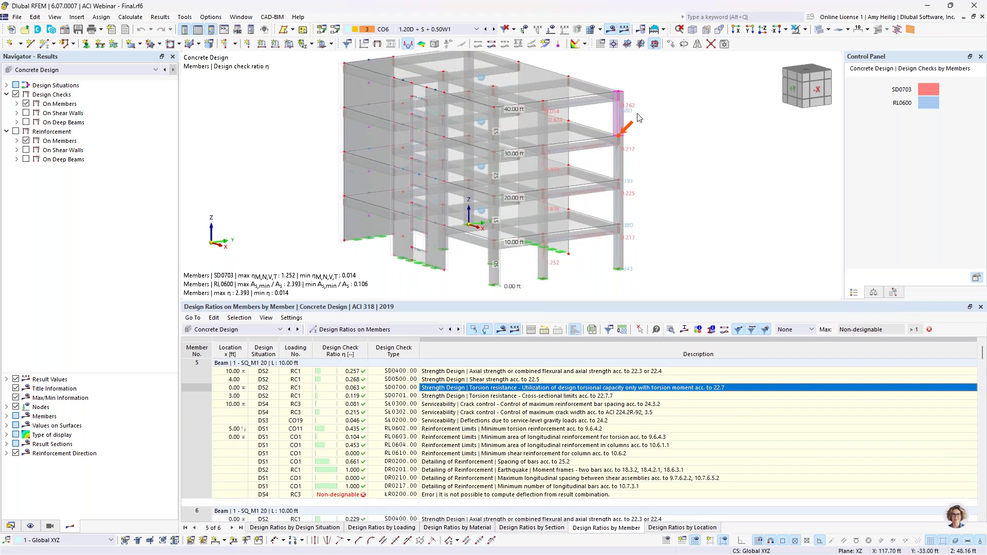
{"action": "scroll", "coordinate": [614, 111], "scroll_direction": "up", "scroll_amount": 5}
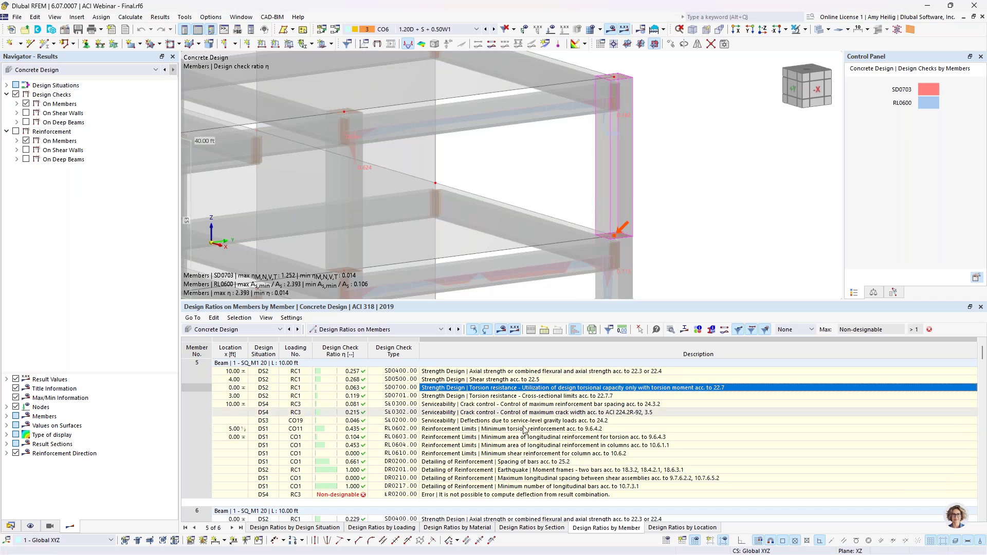
{"action": "scroll", "coordinate": [525, 476], "scroll_direction": "down", "scroll_amount": 2}
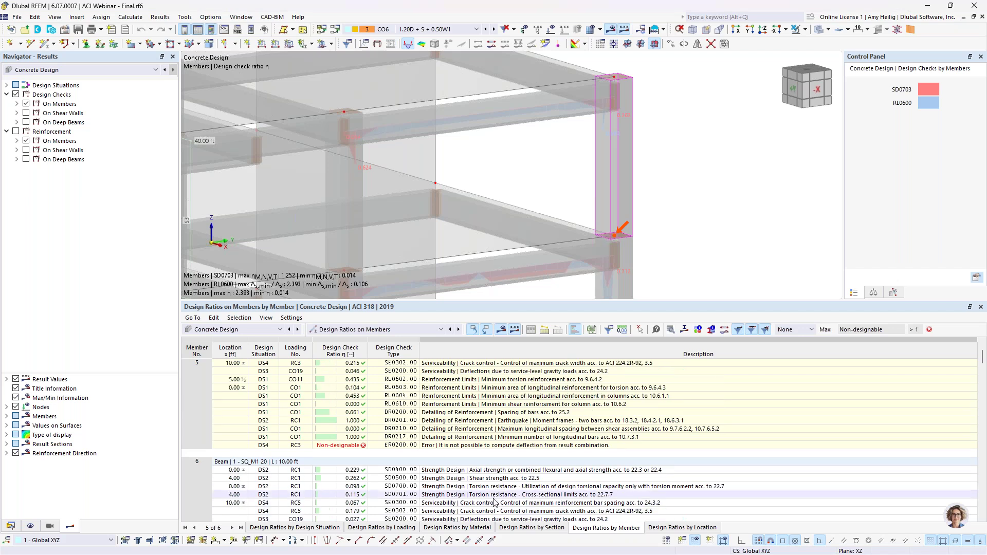
{"action": "scroll", "coordinate": [495, 502], "scroll_direction": "up", "scroll_amount": 2}
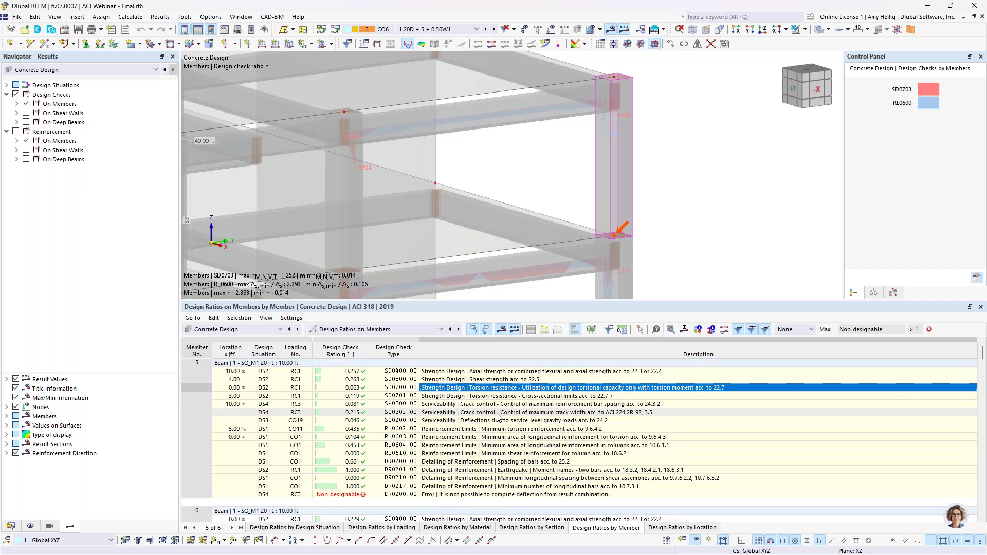
Step: Open the design check details of SD0400 (axial and flexural strength) for member 5 and examine the formulas, code references and symbol legend
{"action": "left_click", "coordinate": [496, 371]}
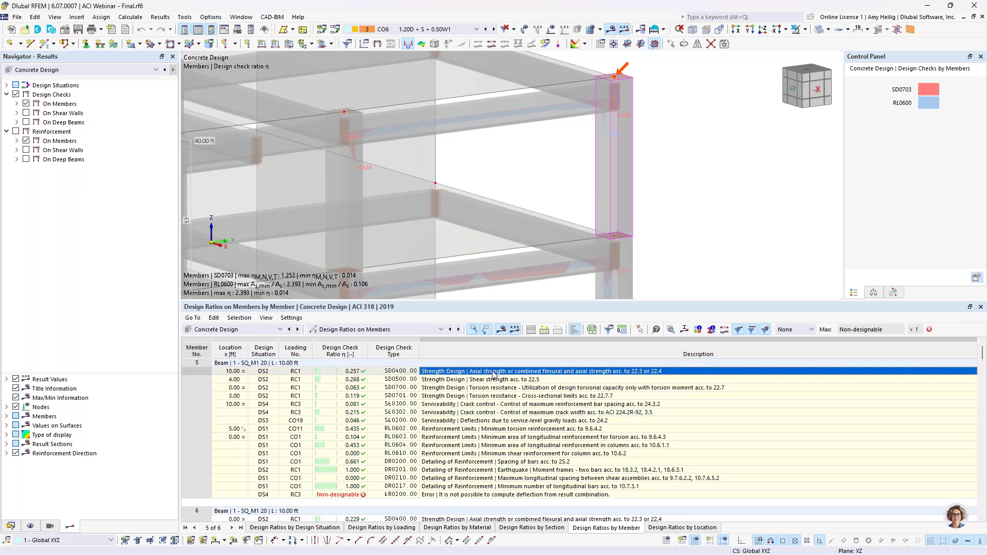
{"action": "left_click", "coordinate": [671, 330]}
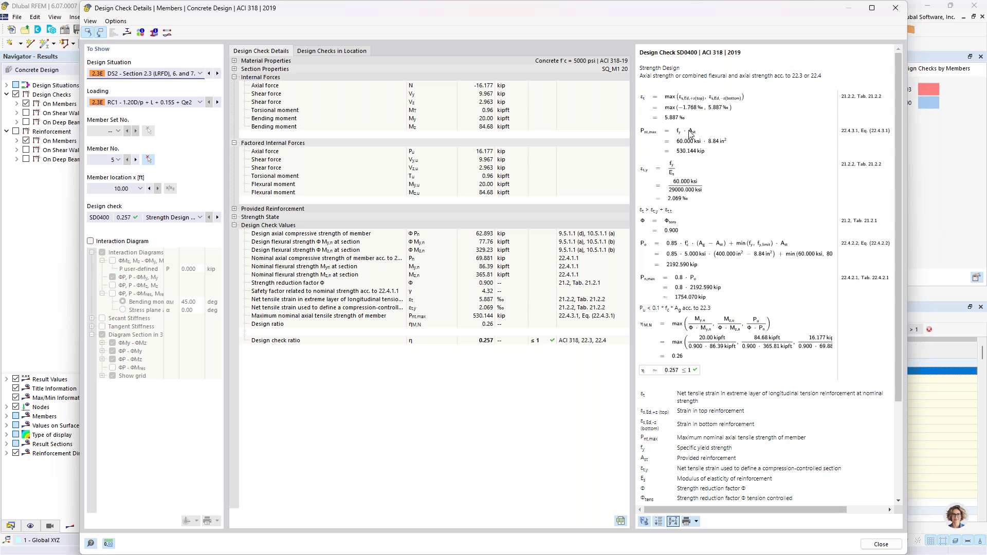
{"action": "scroll", "coordinate": [676, 122], "scroll_direction": "up", "scroll_amount": 3, "text": "ctrl"}
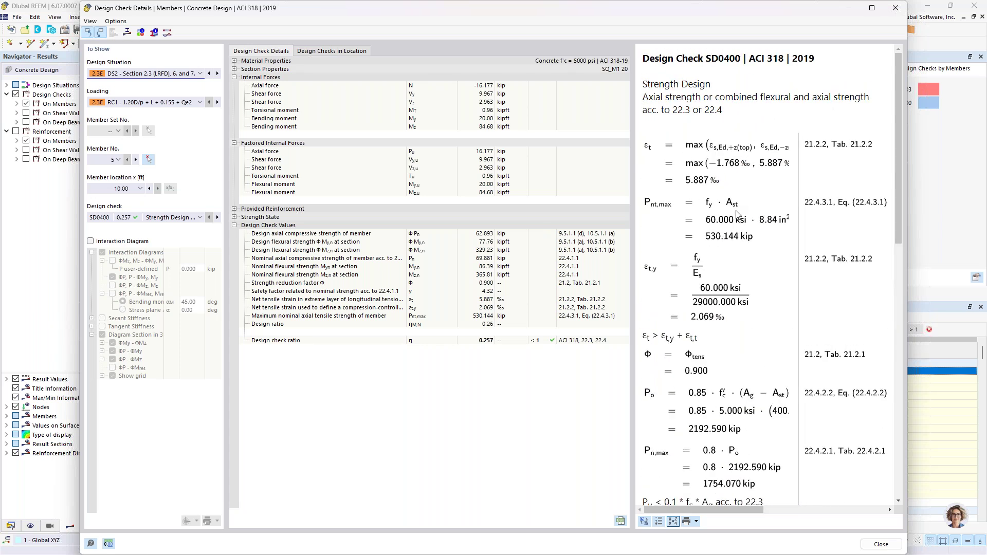
{"action": "scroll", "coordinate": [711, 282], "scroll_direction": "down", "scroll_amount": 4}
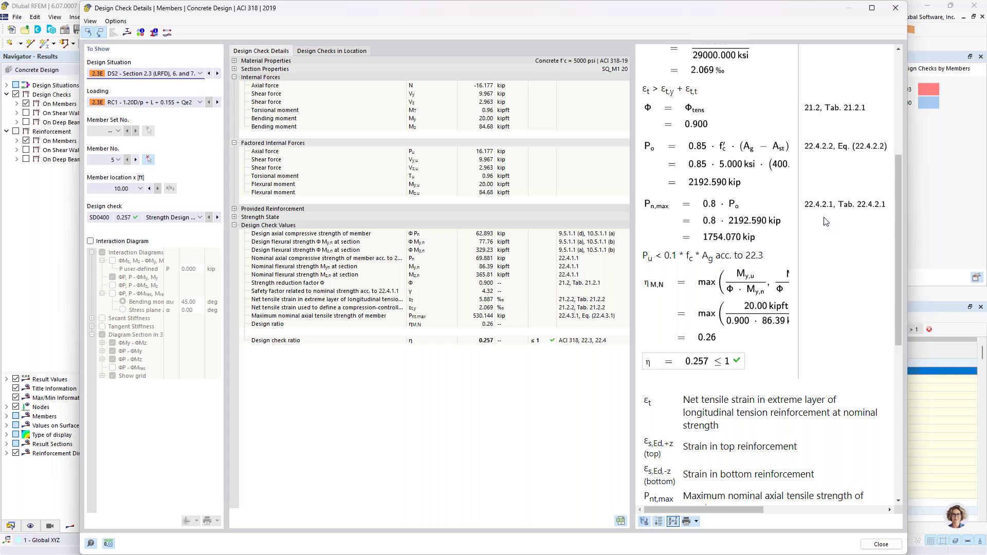
{"action": "scroll", "coordinate": [825, 222], "scroll_direction": "down", "scroll_amount": 3}
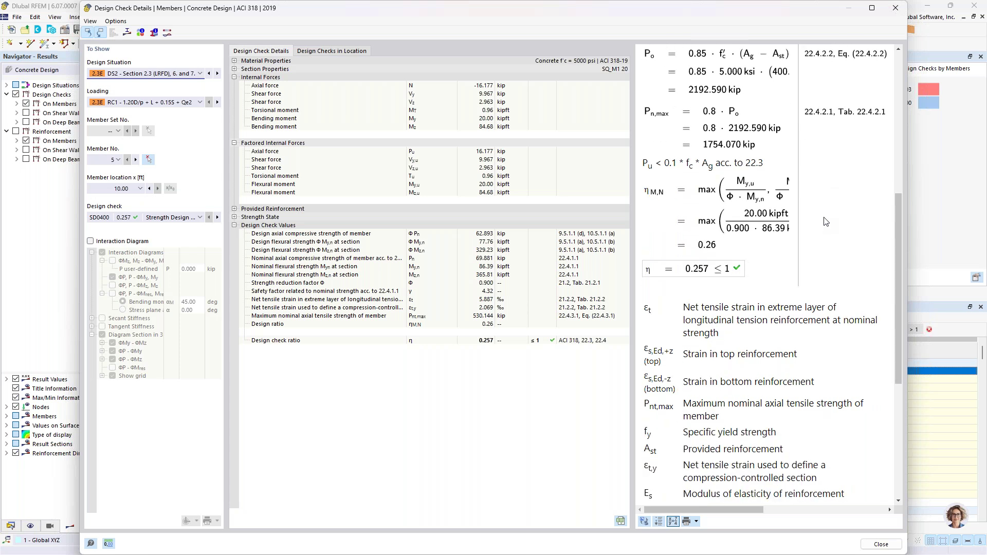
{"action": "scroll", "coordinate": [825, 221], "scroll_direction": "down", "scroll_amount": 5}
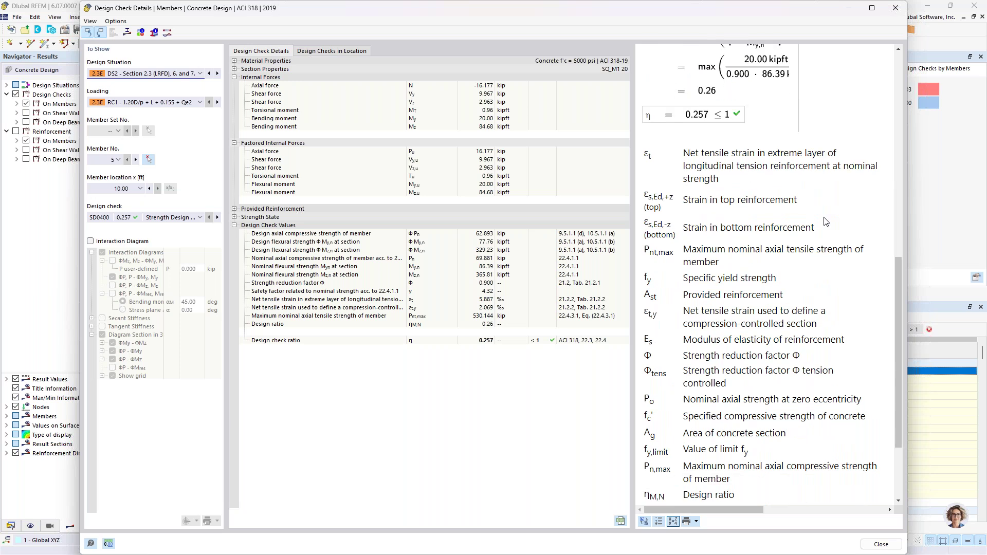
{"action": "scroll", "coordinate": [781, 279], "scroll_direction": "up", "scroll_amount": 15}
{"action": "scroll", "coordinate": [781, 279], "scroll_direction": "down", "scroll_amount": 5}
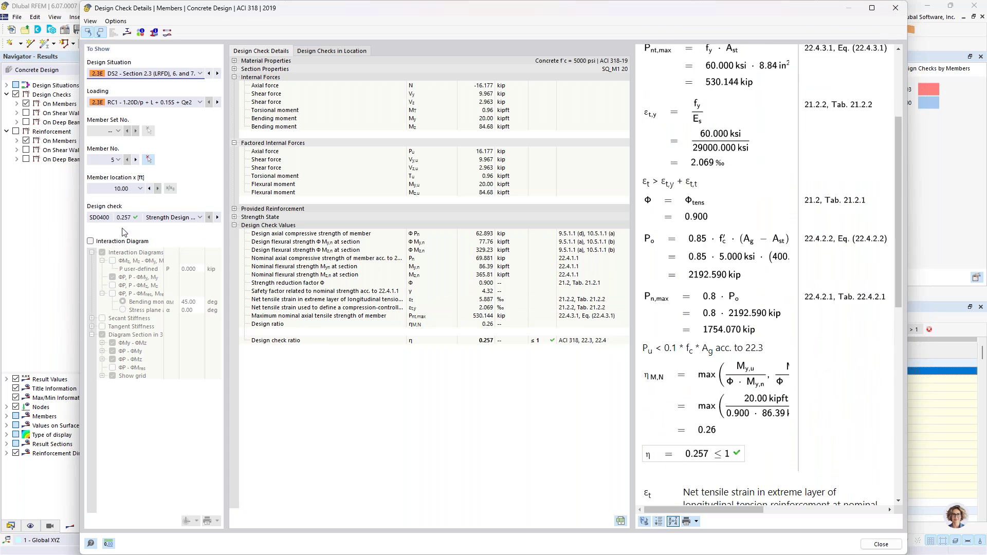
Step: Activate the interaction diagram for the member 5 check, inspect its 2D and 3D plots, and close the design check details
{"action": "left_click", "coordinate": [91, 241]}
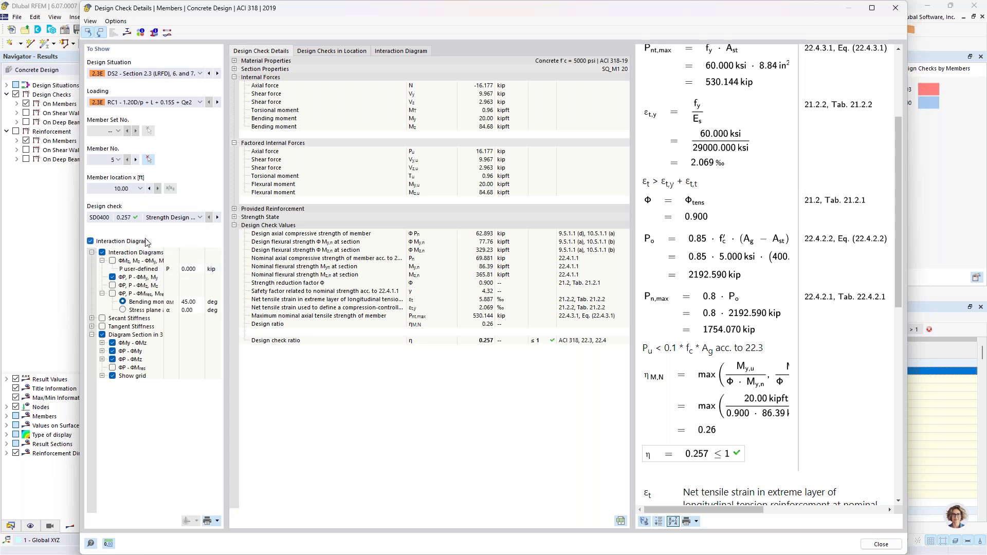
{"action": "left_click", "coordinate": [402, 51]}
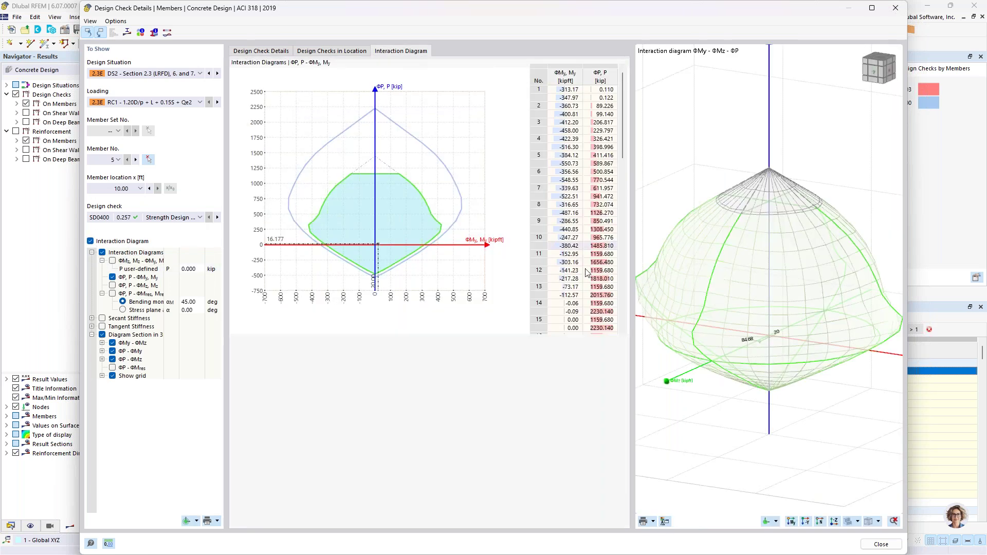
{"action": "left_click_drag", "start_coordinate": [845, 323], "coordinate": [814, 353]}
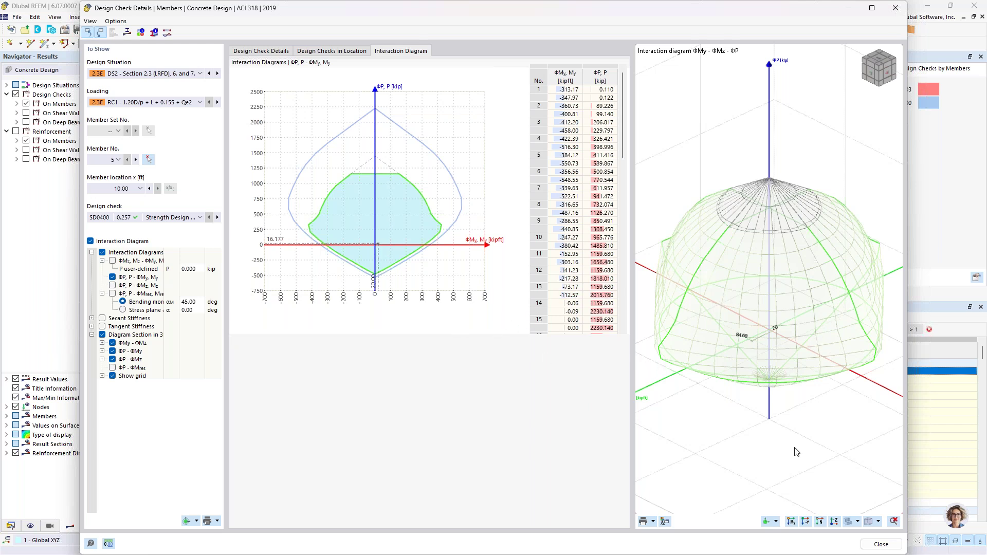
{"action": "left_click", "coordinate": [263, 51]}
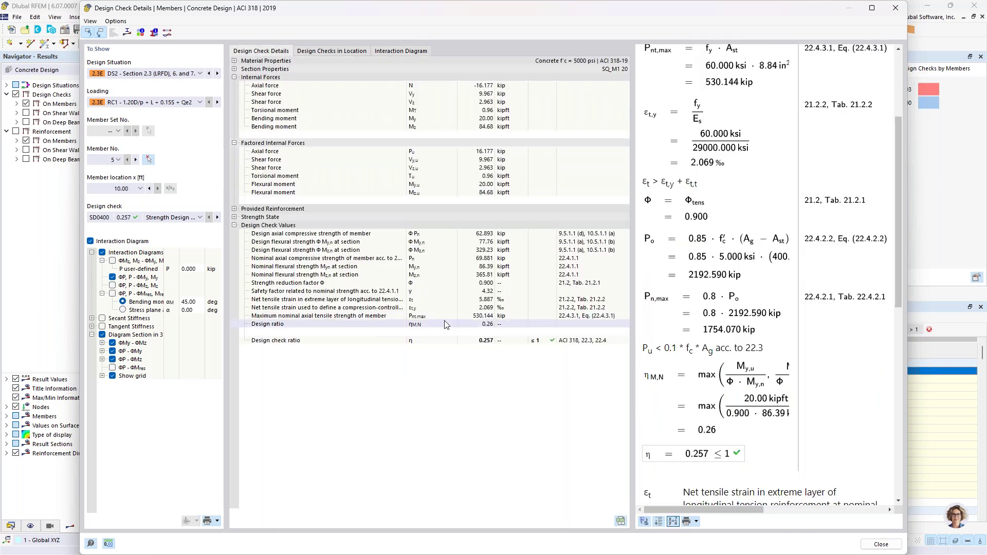
{"action": "left_click", "coordinate": [873, 547]}
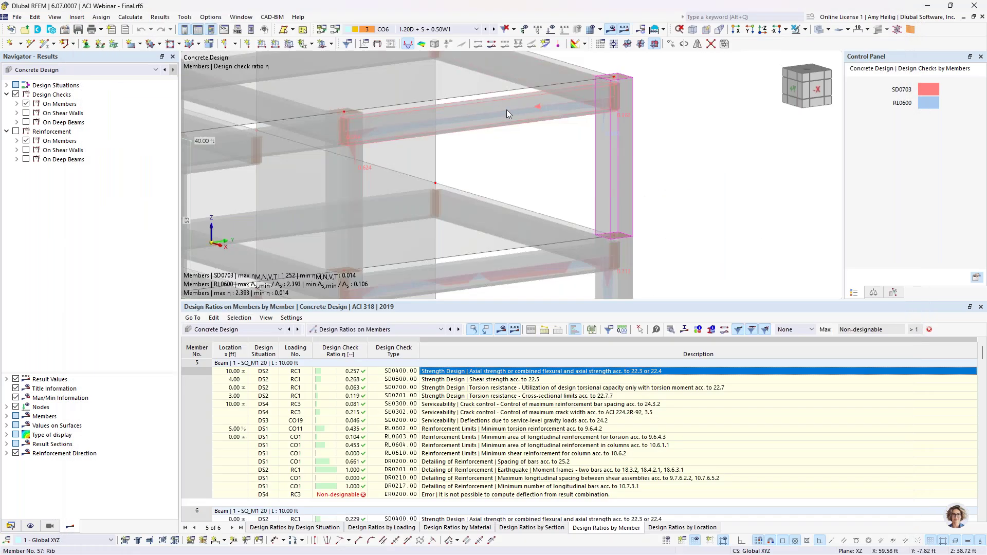
Step: Select the upper rib member 57 in the model and examine its listed design checks
{"action": "left_click", "coordinate": [507, 110]}
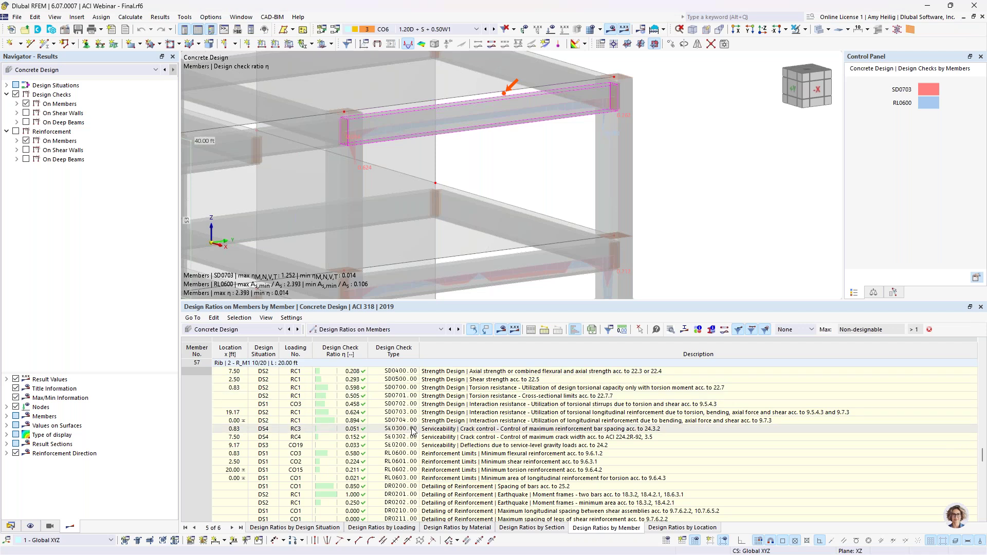
{"action": "scroll", "coordinate": [413, 431], "scroll_direction": "down", "scroll_amount": 1}
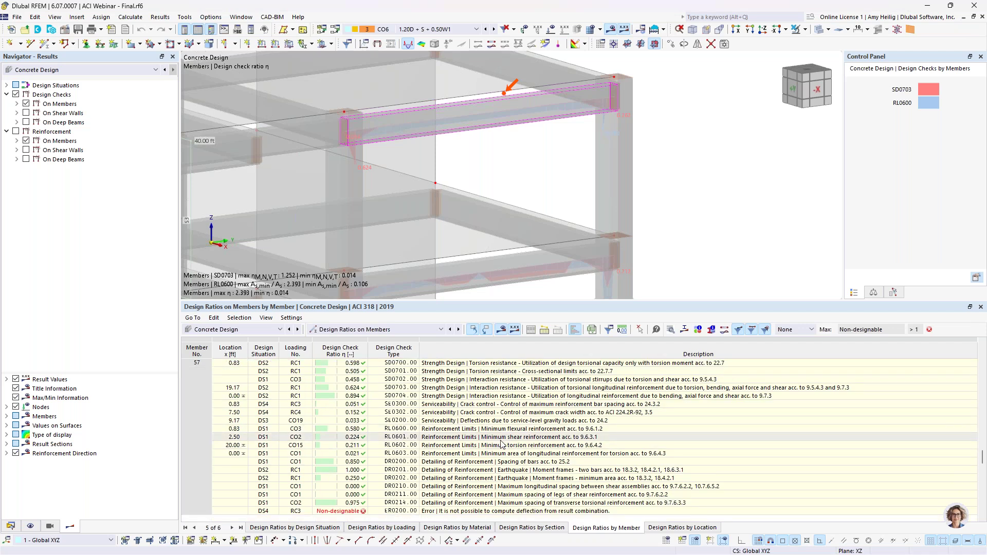
{"action": "scroll", "coordinate": [502, 444], "scroll_direction": "up", "scroll_amount": 2}
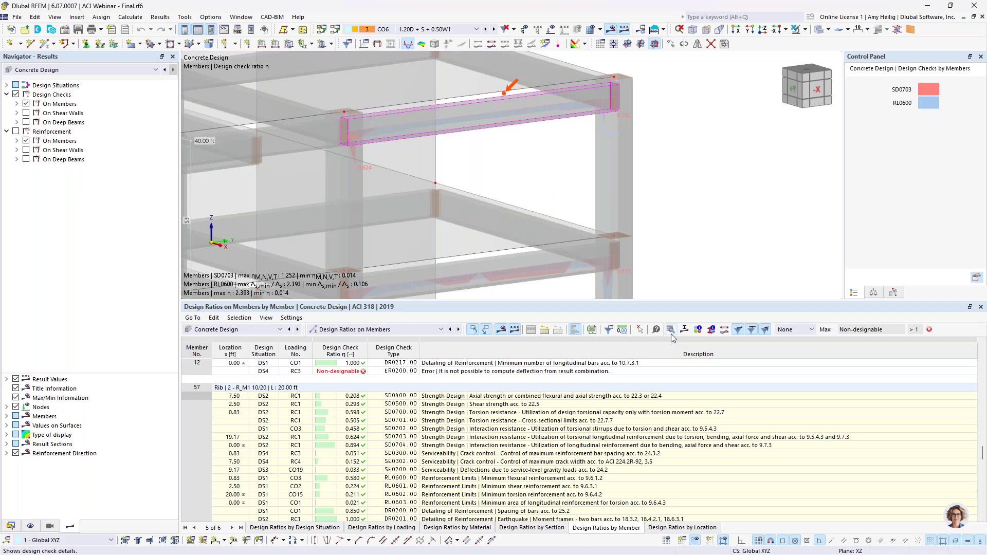
{"action": "scroll", "coordinate": [565, 455], "scroll_direction": "down", "scroll_amount": 1}
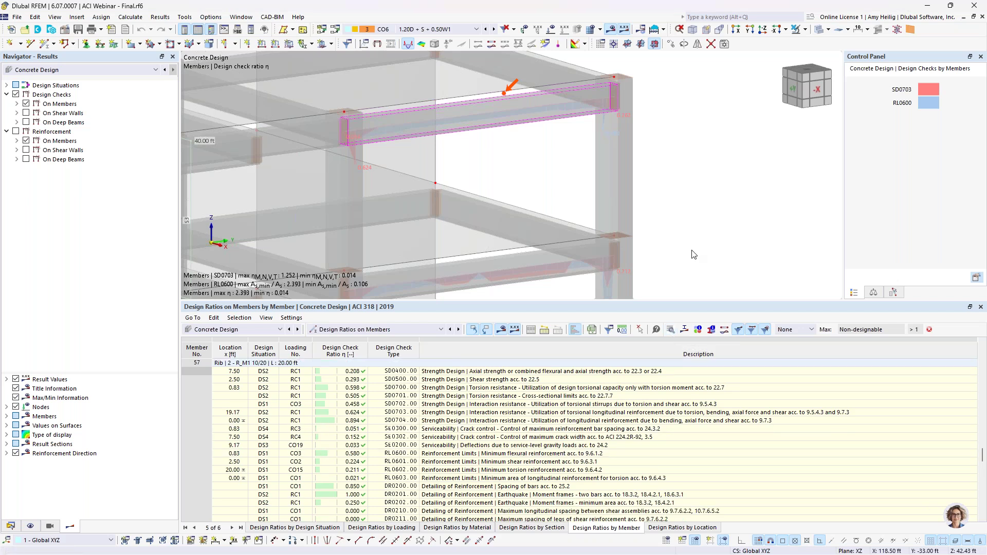
Step: List the design ratios on shear walls and review the SD0400 design check details of shear wall 1
{"action": "left_click", "coordinate": [373, 331]}
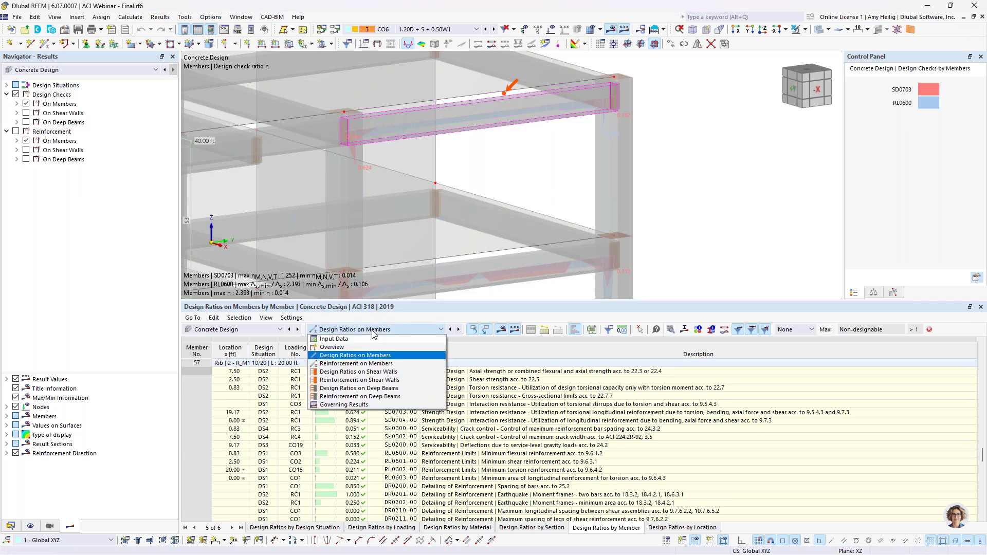
{"action": "left_click", "coordinate": [363, 372]}
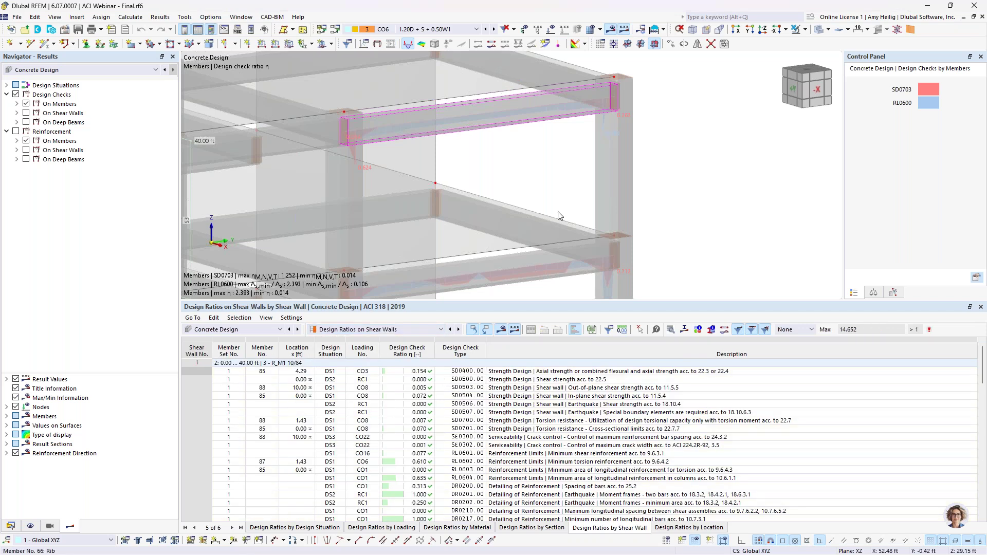
{"action": "scroll", "coordinate": [558, 212], "scroll_direction": "down", "scroll_amount": 3}
{"action": "middle_click_drag", "start_coordinate": [558, 211], "coordinate": [573, 160]}
{"action": "scroll", "coordinate": [573, 161], "scroll_direction": "down", "scroll_amount": 2}
{"action": "middle_click_drag", "start_coordinate": [482, 266], "coordinate": [506, 266], "text": "ctrl"}
{"action": "scroll", "coordinate": [440, 239], "scroll_direction": "up", "scroll_amount": 1}
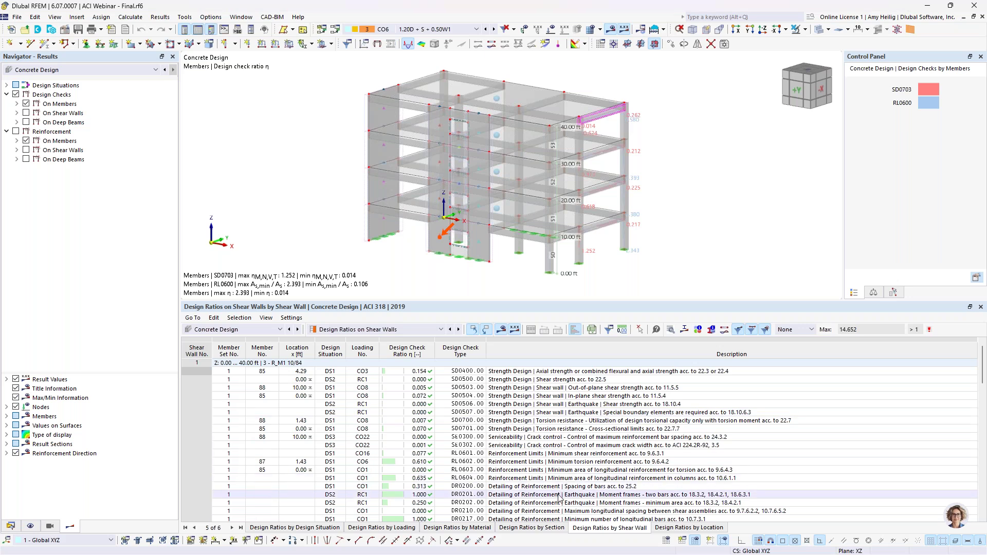
{"action": "left_click", "coordinate": [527, 372]}
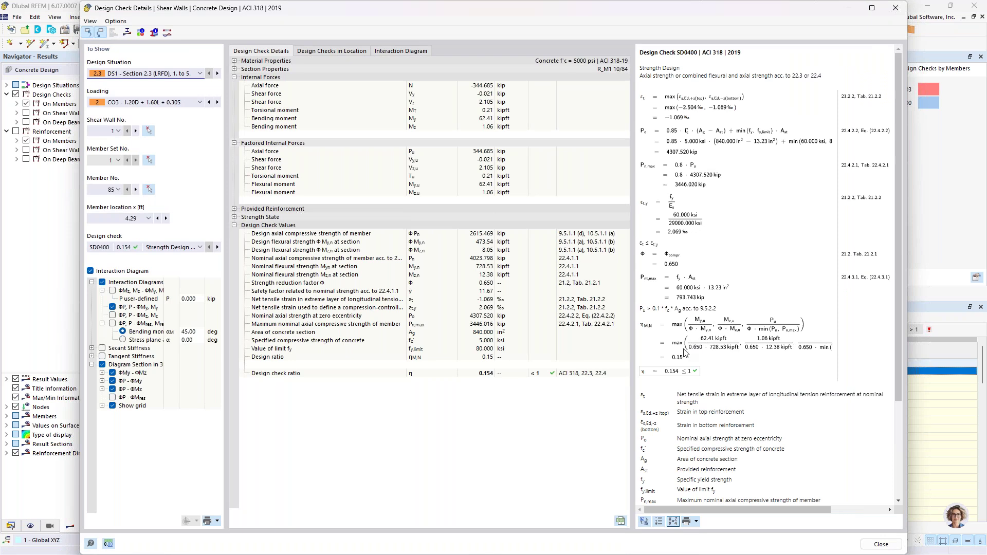
{"action": "left_click", "coordinate": [896, 8]}
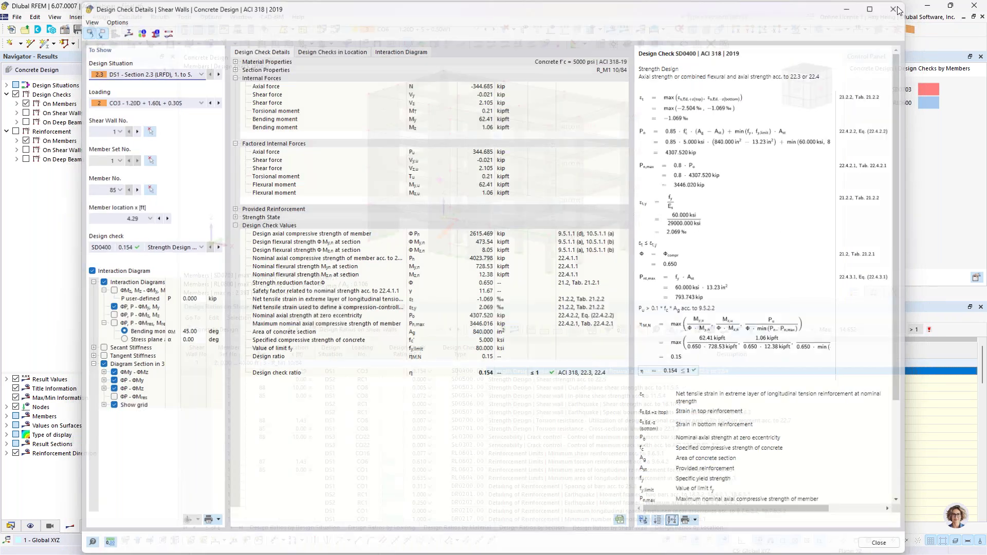
Step: List the design ratios on deep beams and display the model as wireframe around the beam between the wall openings
{"action": "left_click", "coordinate": [383, 330]}
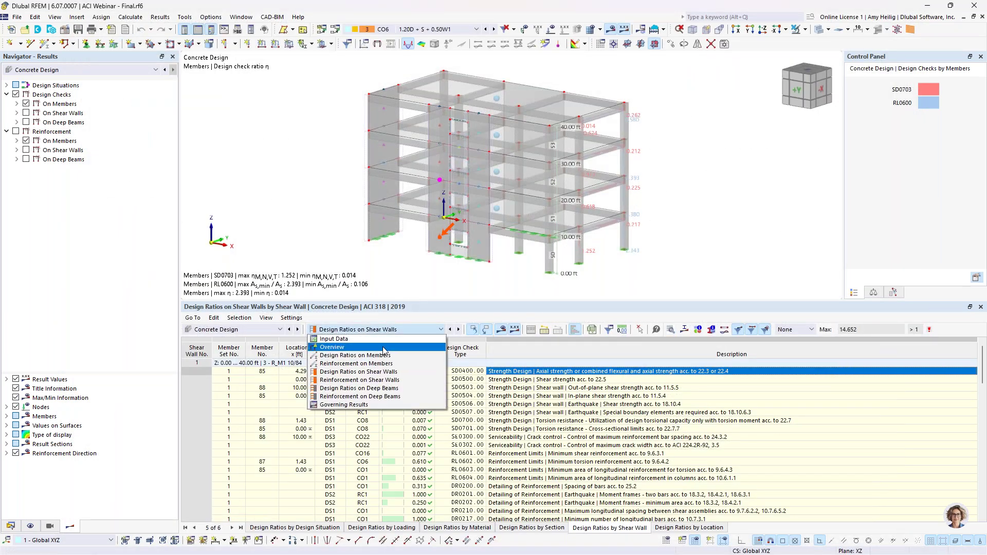
{"action": "left_click", "coordinate": [380, 389]}
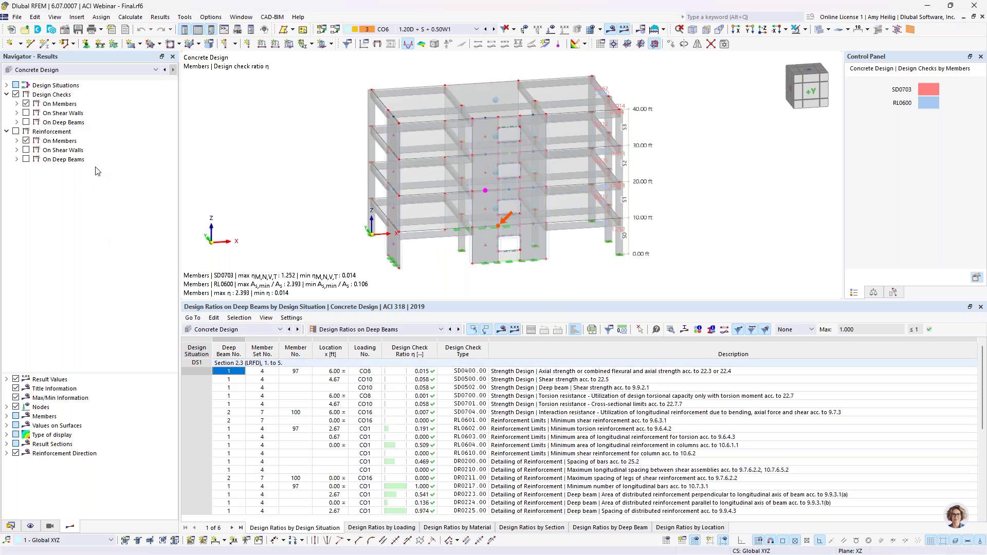
{"action": "scroll", "coordinate": [524, 233], "scroll_direction": "up", "scroll_amount": 5}
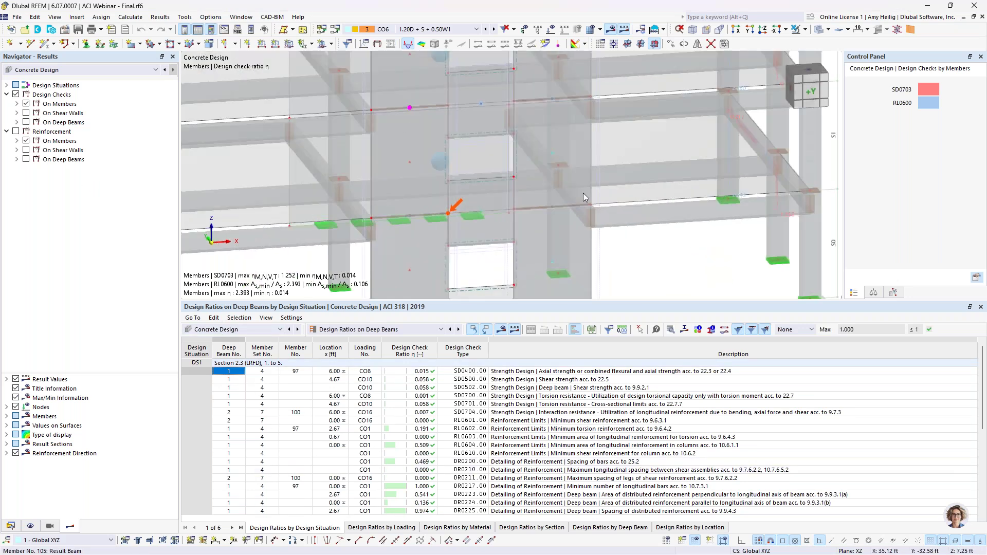
{"action": "left_click", "coordinate": [821, 29]}
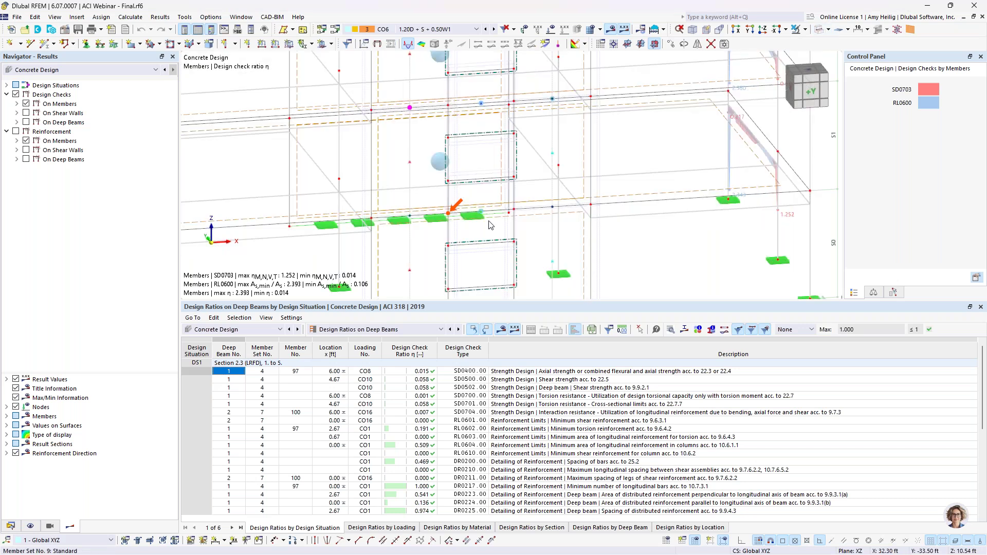
{"action": "middle_click_drag", "start_coordinate": [478, 224], "coordinate": [476, 200], "text": "ctrl"}
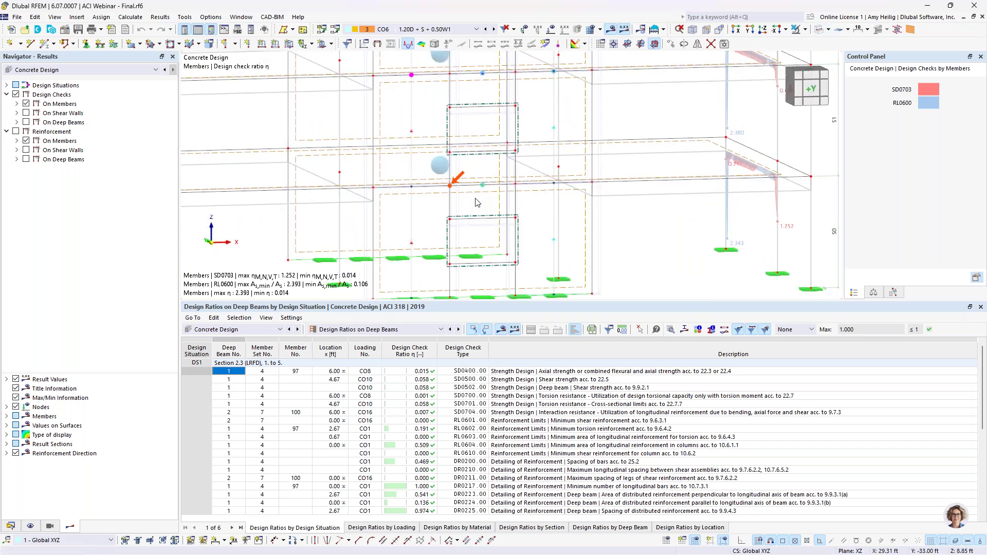
{"action": "scroll", "coordinate": [478, 202], "scroll_direction": "up", "scroll_amount": 3}
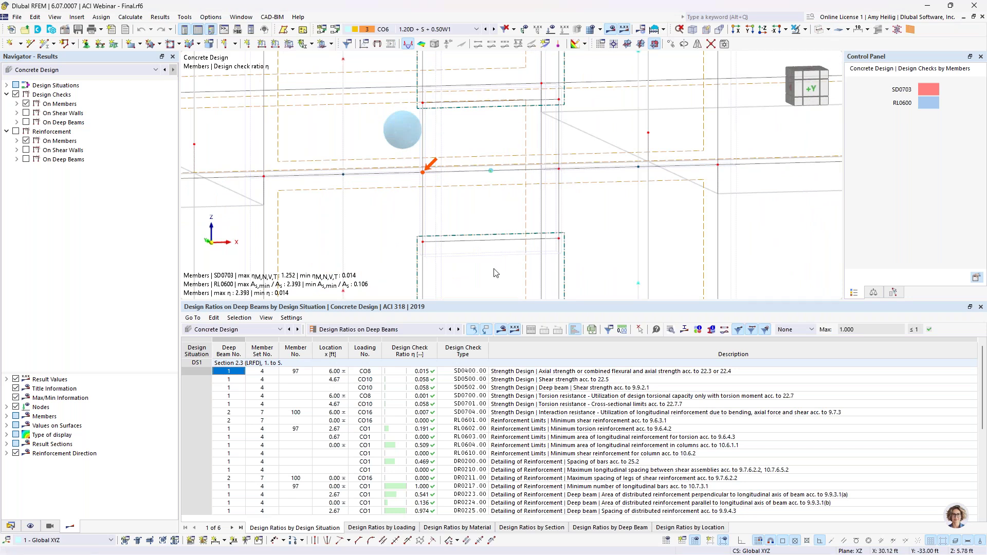
Step: Show the deep beam design checks in the model with the SD0400 and SD0502 diagrams instead of the ratio envelope
{"action": "left_click", "coordinate": [17, 123]}
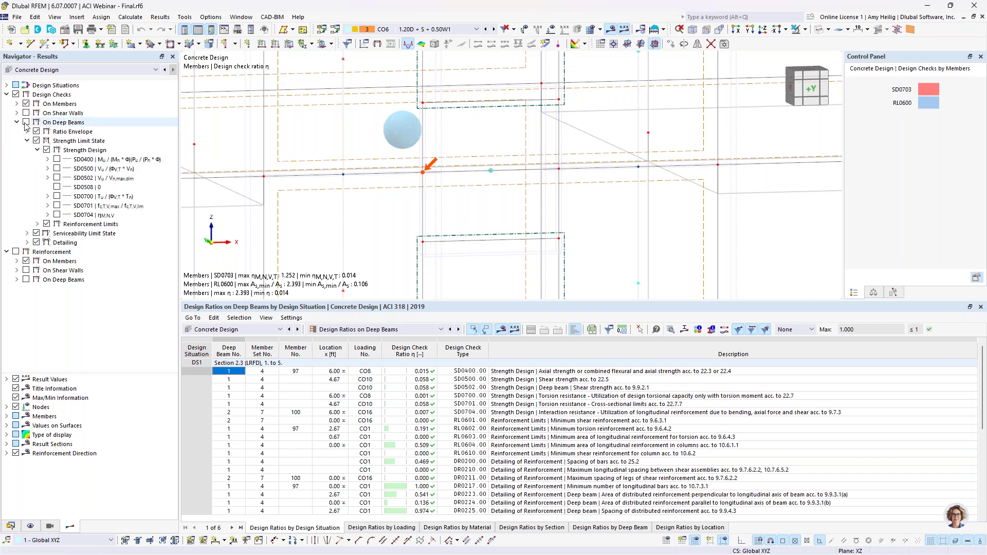
{"action": "left_click", "coordinate": [26, 125]}
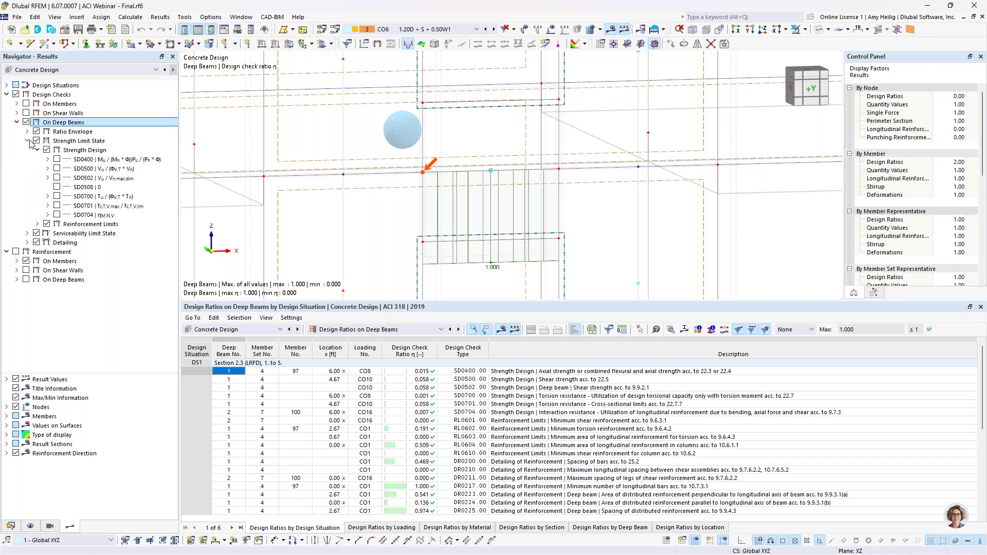
{"action": "left_click", "coordinate": [36, 133]}
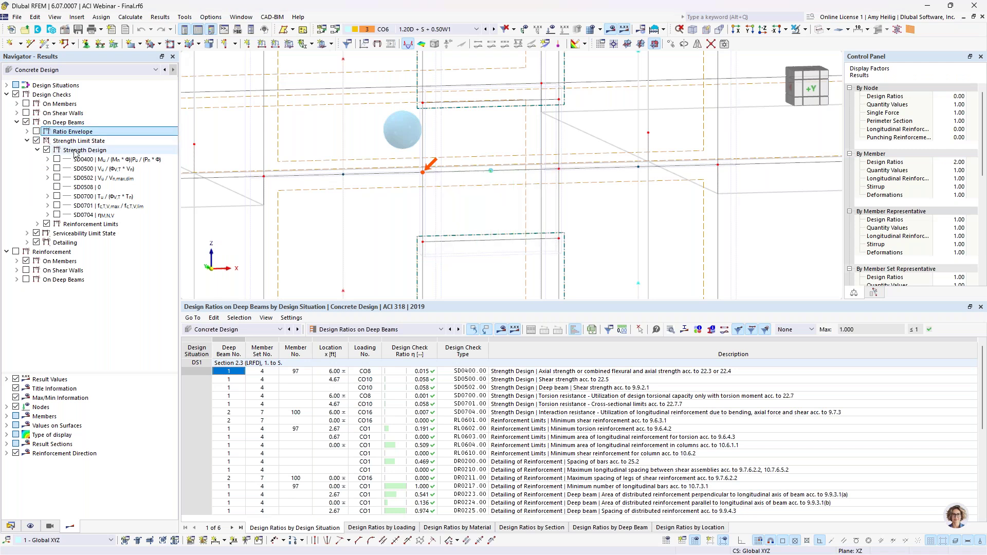
{"action": "left_click", "coordinate": [57, 160]}
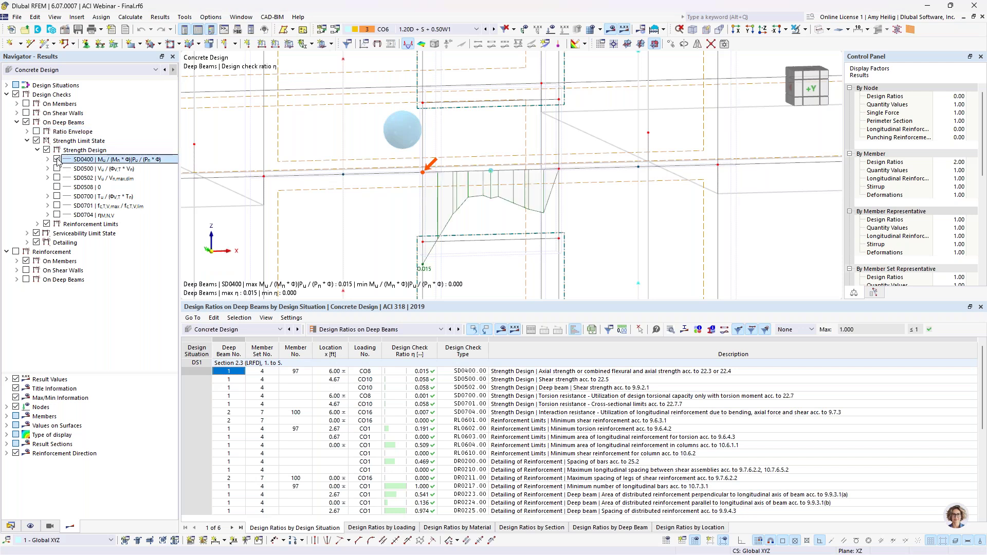
{"action": "left_click", "coordinate": [57, 178]}
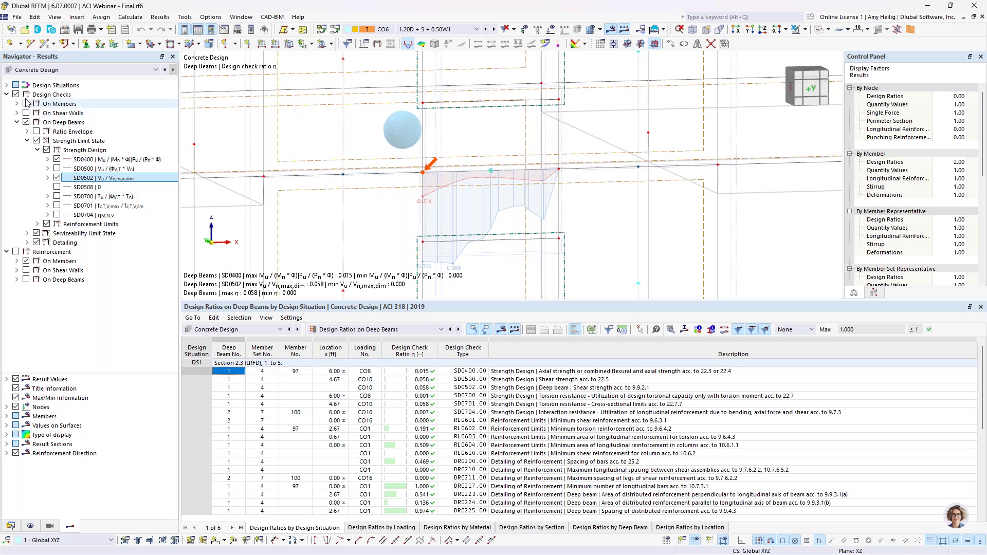
Step: Replace the design check display with the reinforcement results on shear walls
{"action": "left_click", "coordinate": [6, 94]}
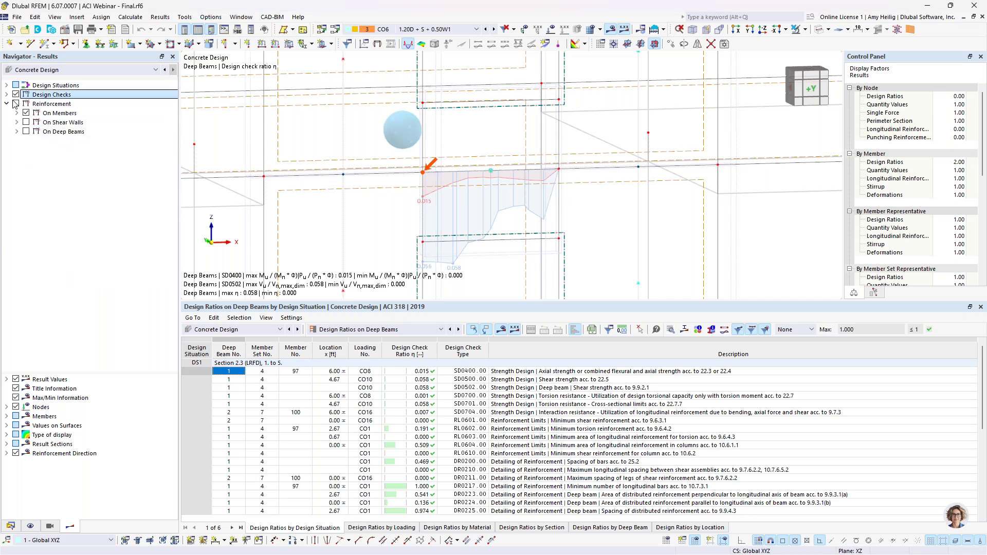
{"action": "left_click", "coordinate": [16, 104]}
{"action": "left_click", "coordinate": [15, 104]}
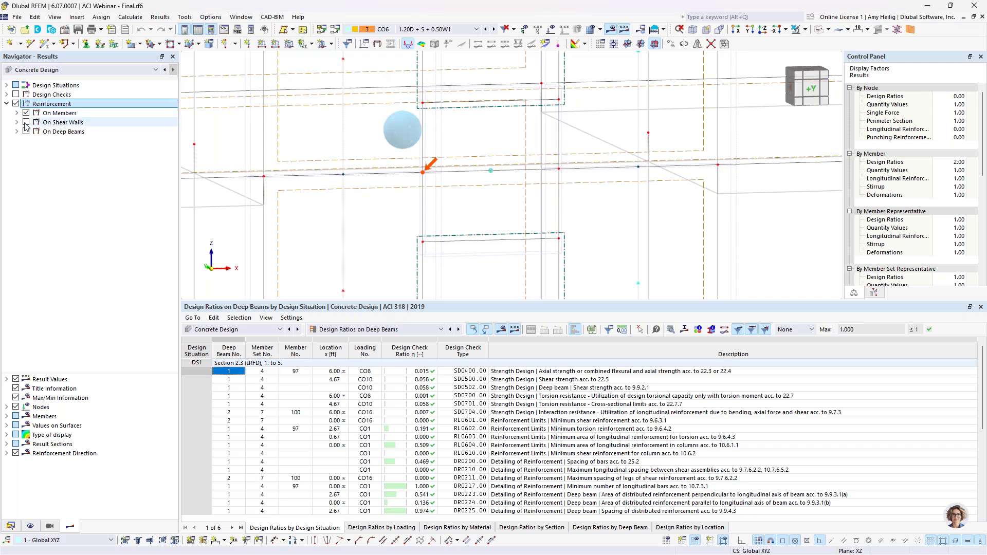
{"action": "left_click", "coordinate": [28, 124]}
{"action": "left_click", "coordinate": [26, 122]}
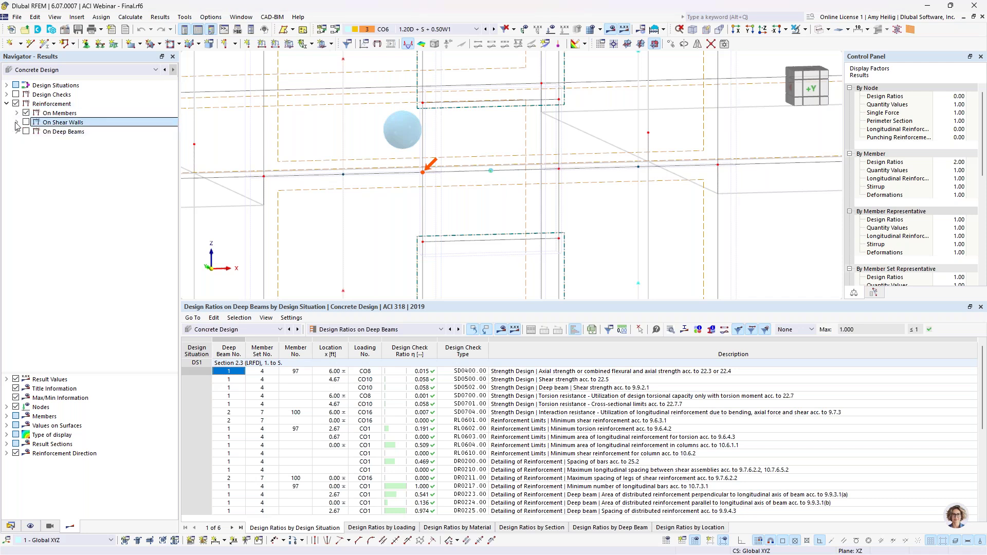
{"action": "left_click", "coordinate": [17, 123]}
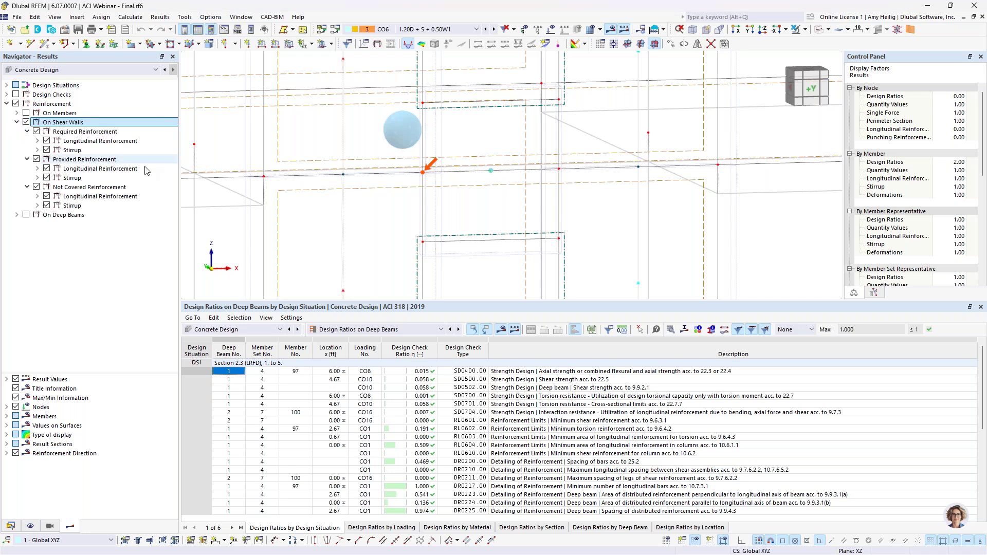
{"action": "scroll", "coordinate": [498, 214], "scroll_direction": "down", "scroll_amount": 5}
{"action": "mouse_move", "coordinate": [504, 211]}
{"action": "middle_mouse_down"}
{"action": "mouse_move", "coordinate": [477, 220]}
{"action": "mouse_move", "coordinate": [486, 215]}
{"action": "middle_mouse_up"}
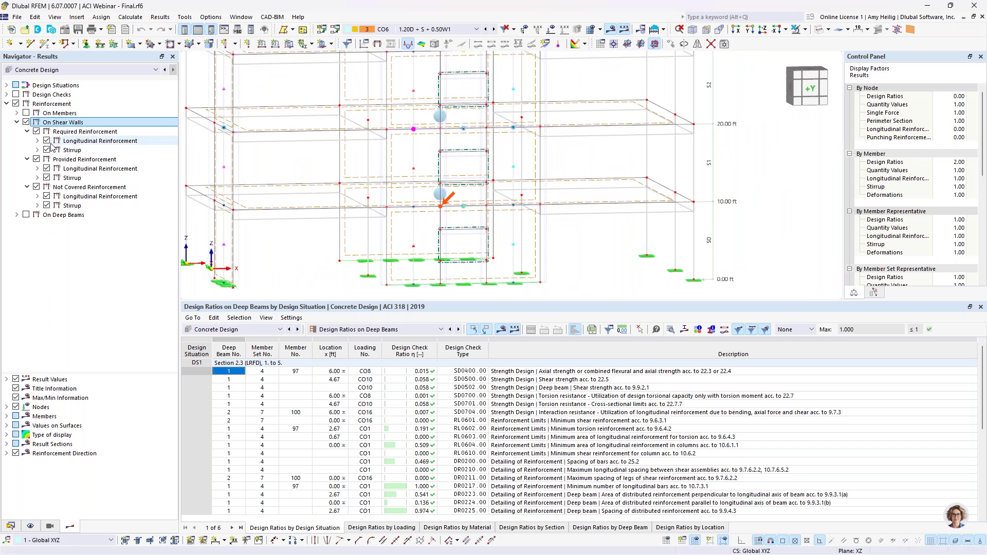
Step: Display the required longitudinal reinforcement As,req,+z (top) on the shear walls and inspect its diagrams
{"action": "left_click", "coordinate": [38, 141]}
{"action": "left_click", "coordinate": [58, 149]}
{"action": "left_click", "coordinate": [57, 149]}
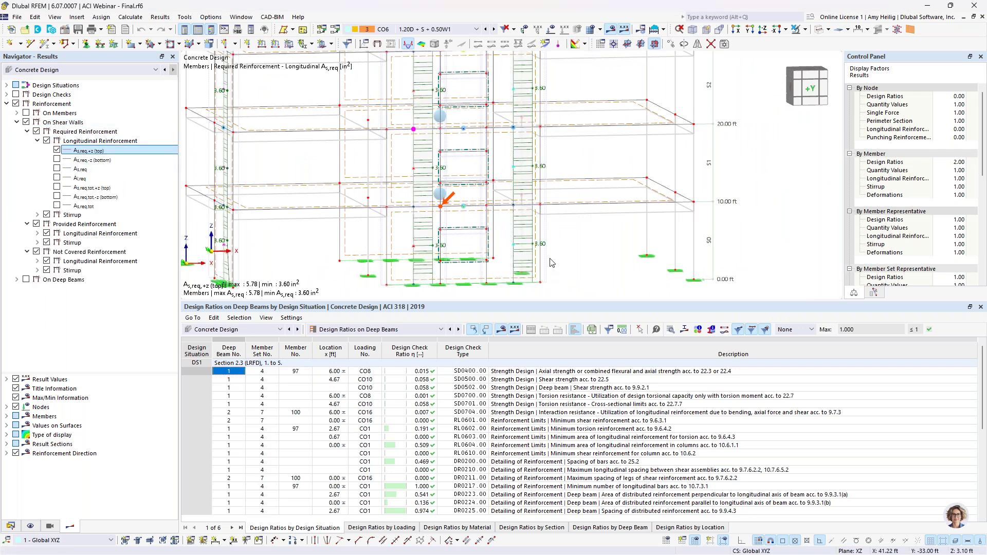
{"action": "scroll", "coordinate": [551, 263], "scroll_direction": "up", "scroll_amount": 5}
{"action": "scroll", "coordinate": [552, 263], "scroll_direction": "down", "scroll_amount": 3}
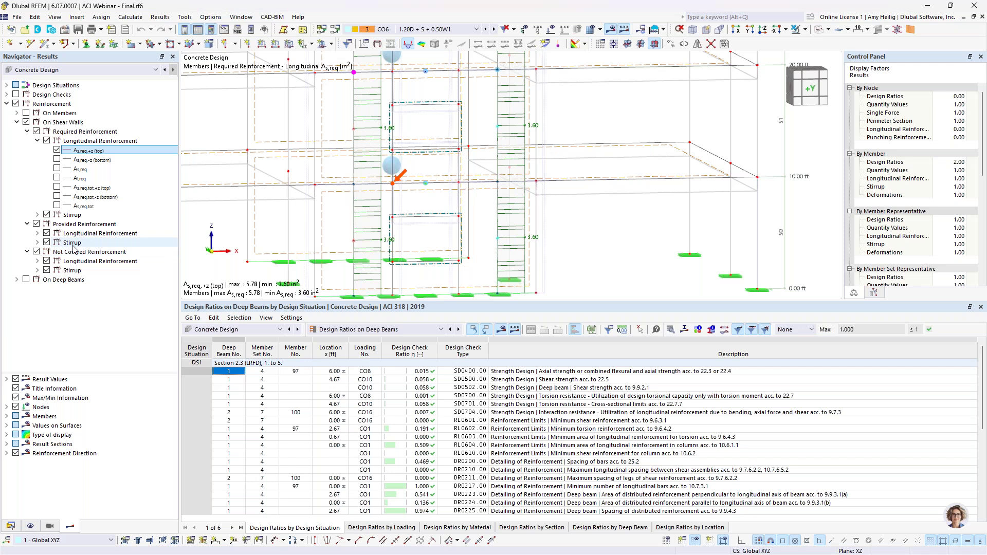
Step: Add the provided longitudinal reinforcement As,prov,+z (top) for comparison and list the not covered longitudinal reinforcement options
{"action": "left_click", "coordinate": [37, 234]}
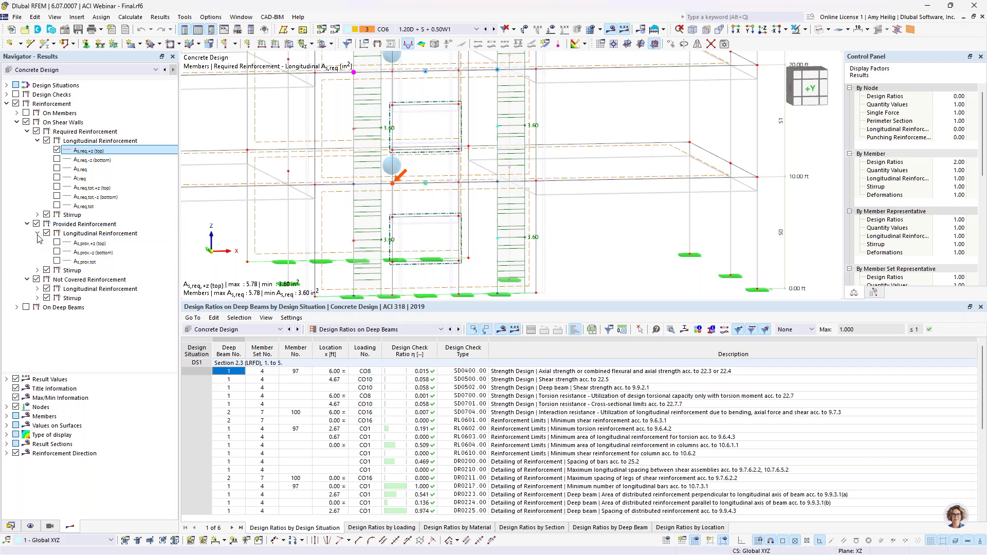
{"action": "left_click", "coordinate": [57, 246]}
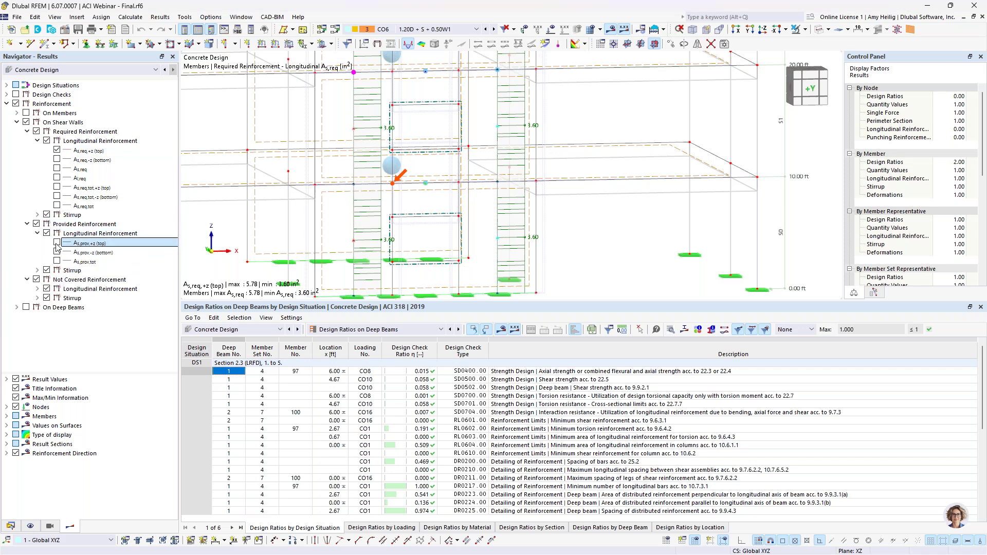
{"action": "left_click", "coordinate": [57, 243]}
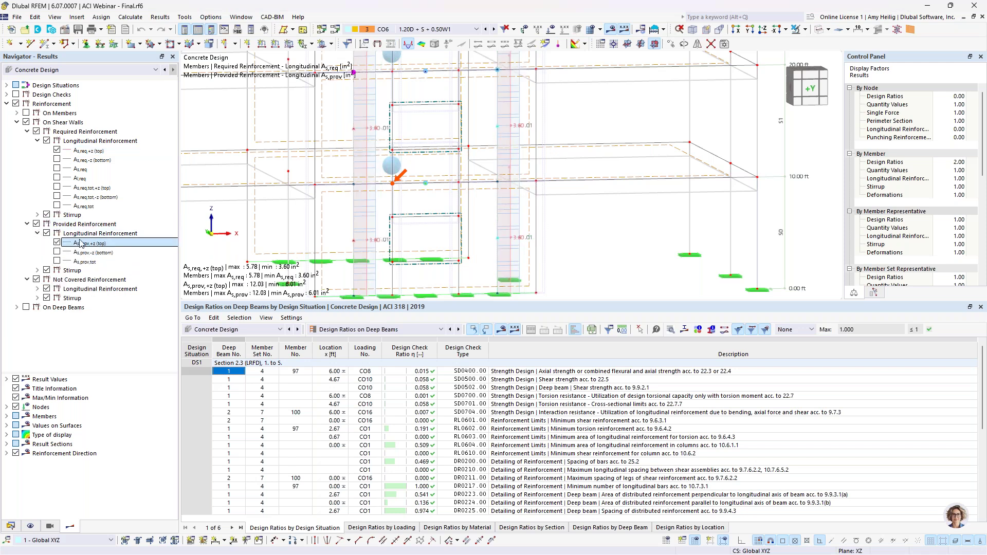
{"action": "scroll", "coordinate": [514, 249], "scroll_direction": "up", "scroll_amount": 3}
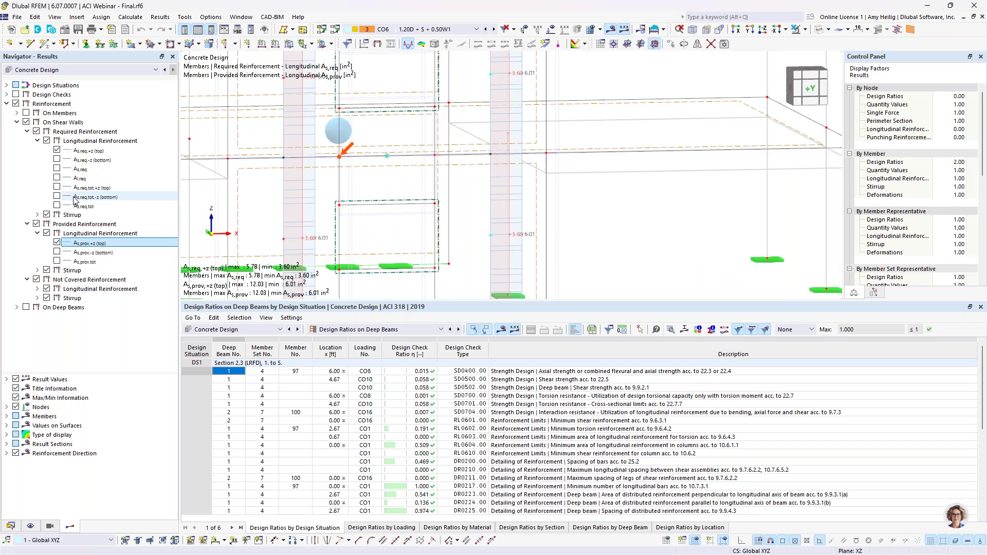
{"action": "left_click", "coordinate": [37, 289]}
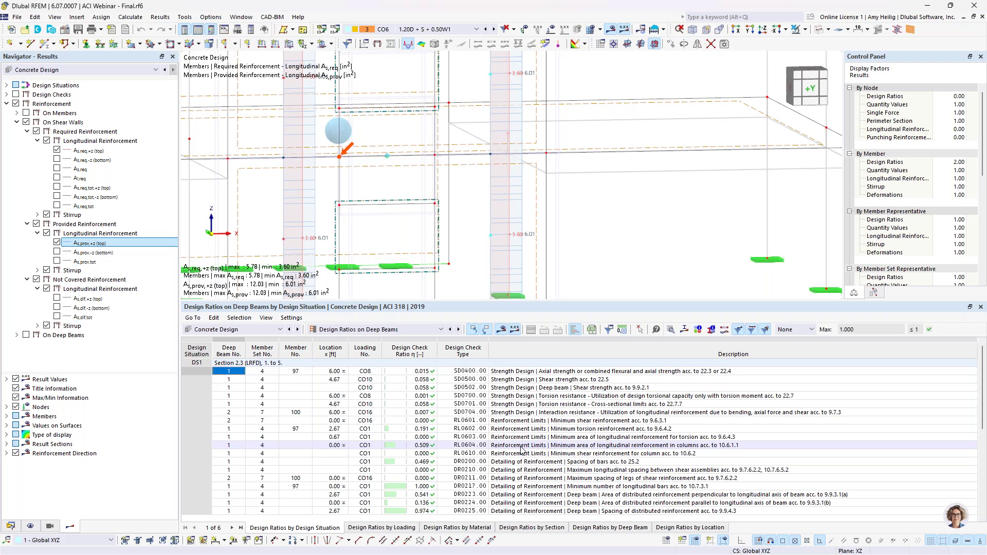
Step: Switch the results category from Concrete Design to Static Analysis
{"action": "left_click", "coordinate": [70, 74]}
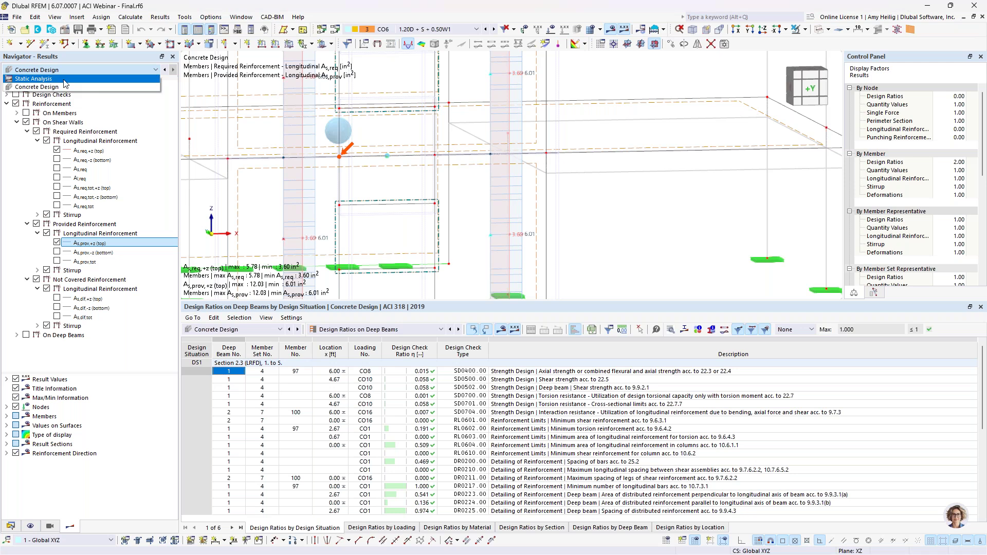
{"action": "key", "text": "Escape"}
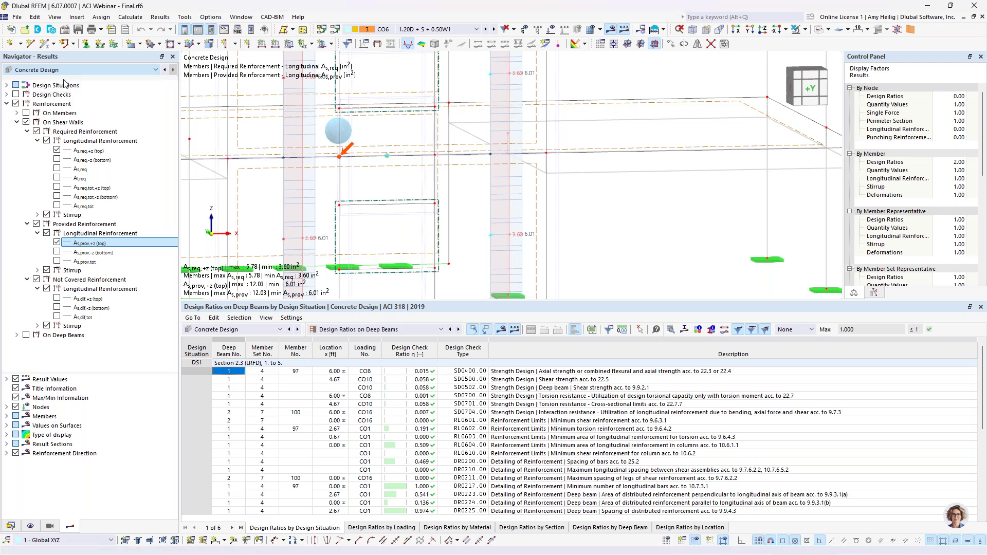
{"action": "scroll", "coordinate": [555, 198], "scroll_direction": "down", "scroll_amount": 3}
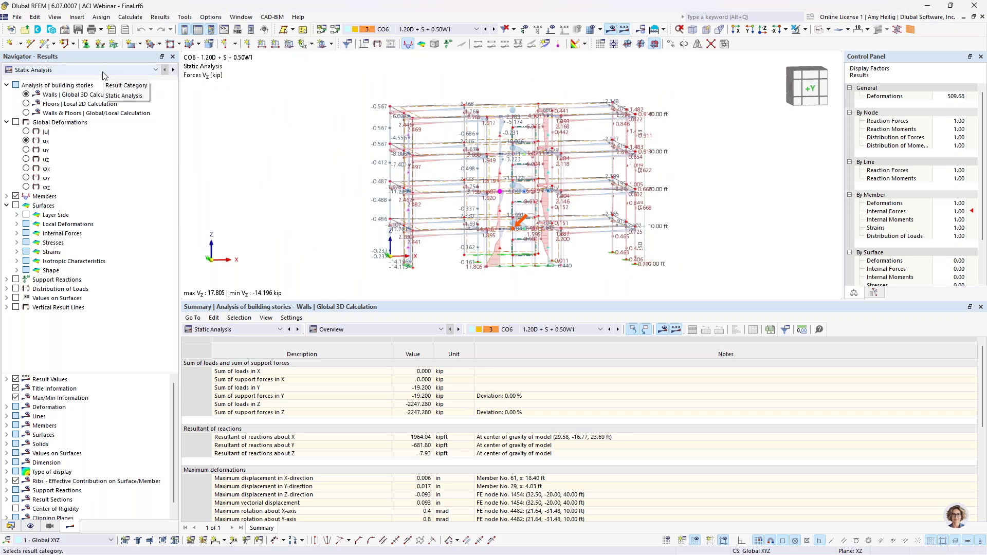
Step: Display the global deformations |u| of the building for load combination CO6 in place of the member results
{"action": "left_click", "coordinate": [437, 29]}
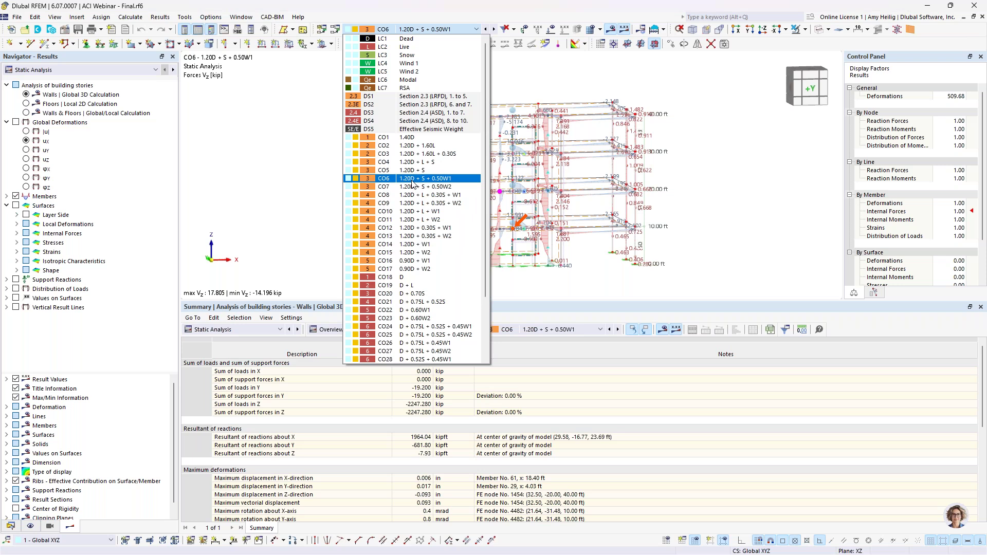
{"action": "left_click", "coordinate": [412, 184]}
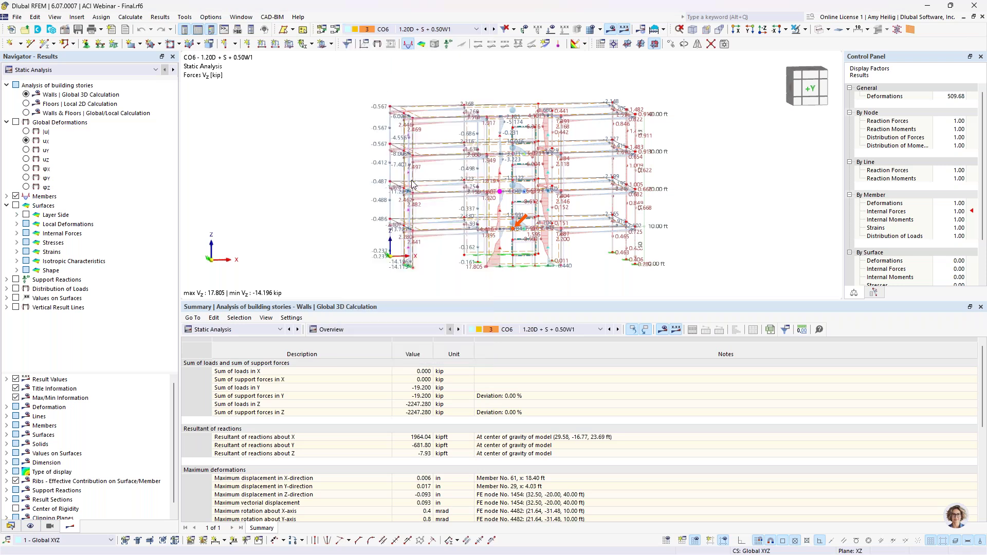
{"action": "left_click", "coordinate": [16, 122]}
{"action": "left_click", "coordinate": [26, 131]}
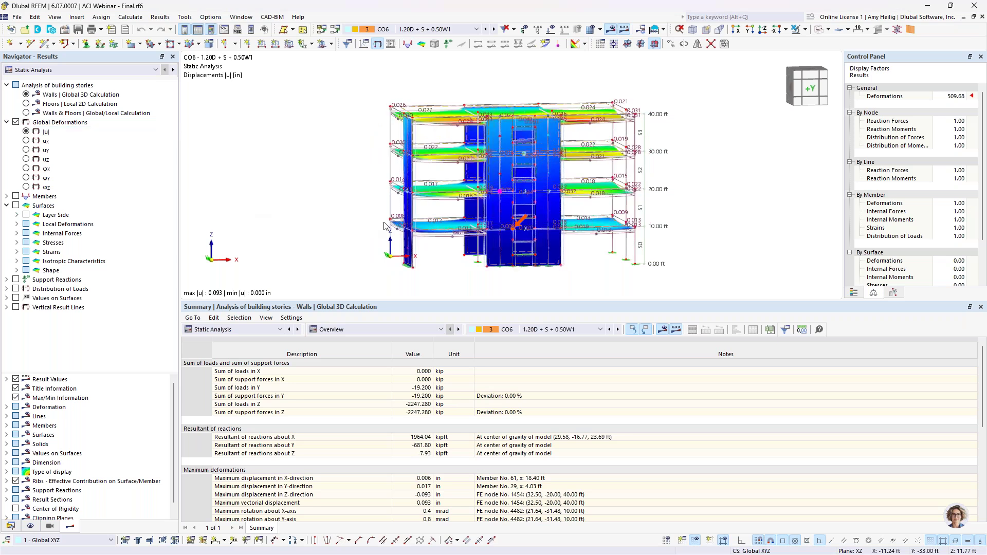
{"action": "middle_click_drag", "start_coordinate": [368, 206], "coordinate": [690, 201], "text": "ctrl"}
{"action": "left_click_drag", "start_coordinate": [690, 201], "coordinate": [606, 206], "text": "ctrl"}
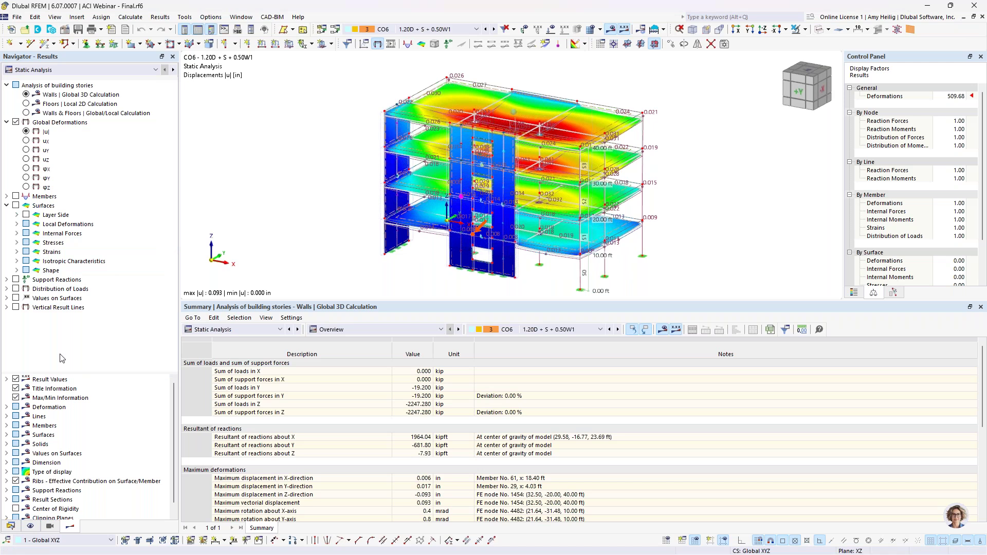
Step: Hide the result values on the deformed model and look through the available load cases and combinations
{"action": "left_click", "coordinate": [16, 380]}
{"action": "left_click", "coordinate": [15, 380]}
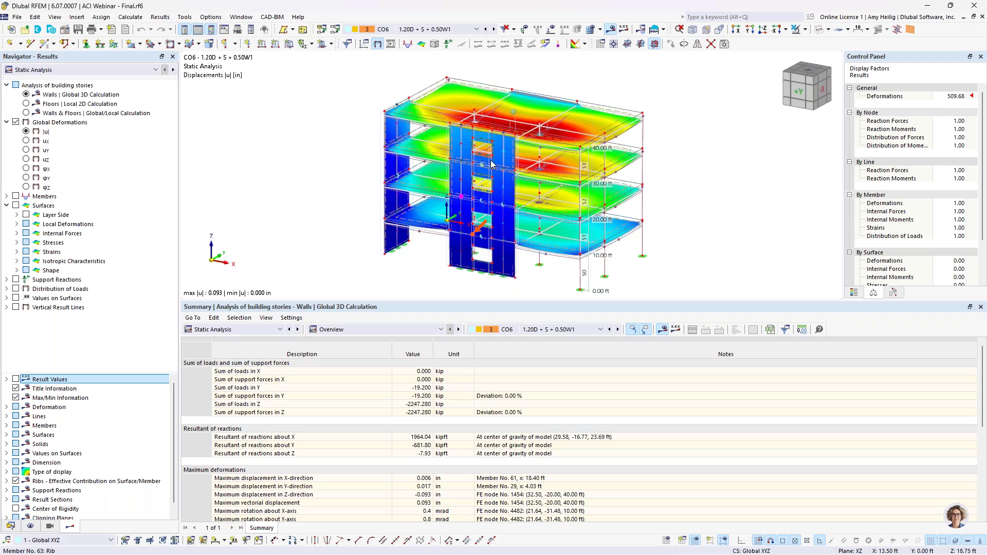
{"action": "left_click", "coordinate": [476, 30]}
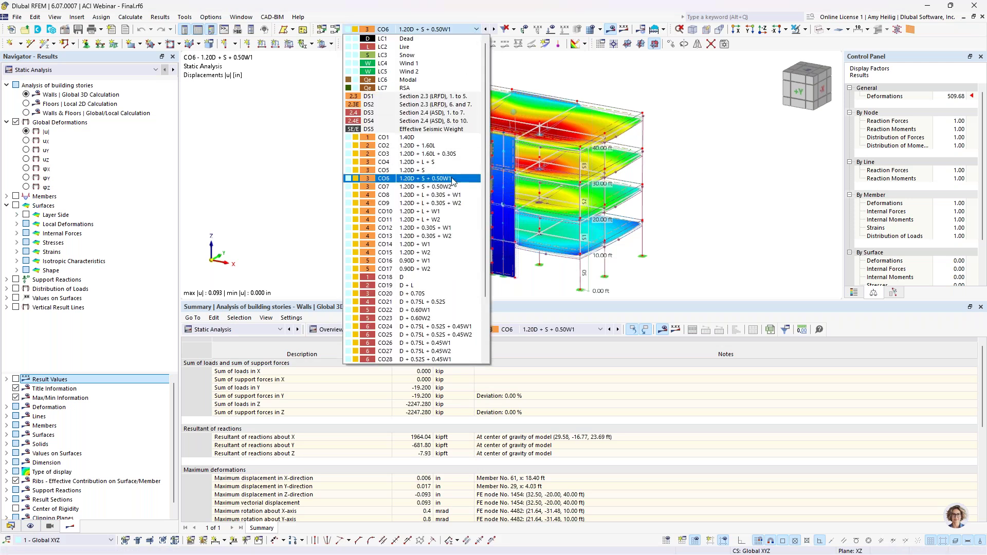
{"action": "left_click", "coordinate": [266, 202]}
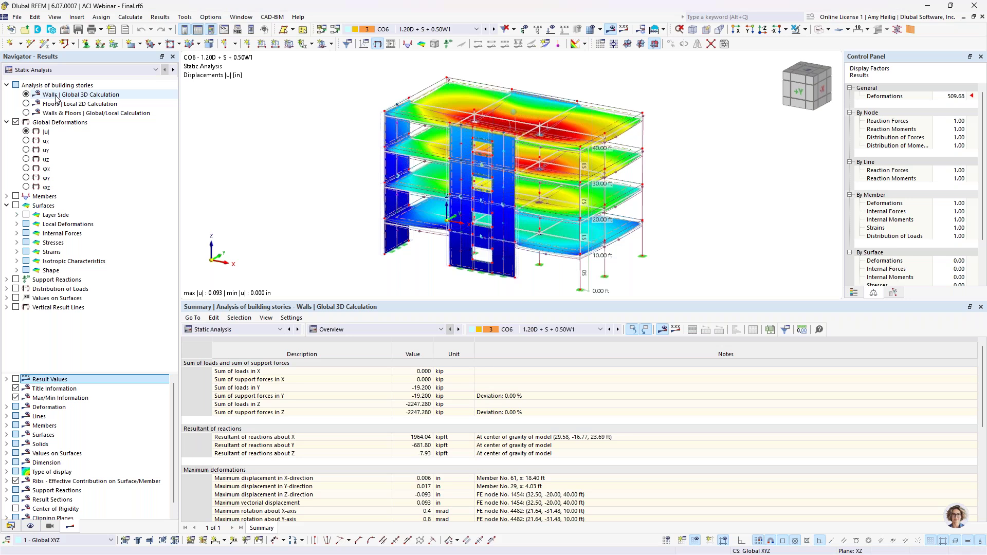
Step: Show the Floors | Local 2D Calculation deformations, inspect the slabs, and look through the load cases and combinations again
{"action": "left_click", "coordinate": [27, 103]}
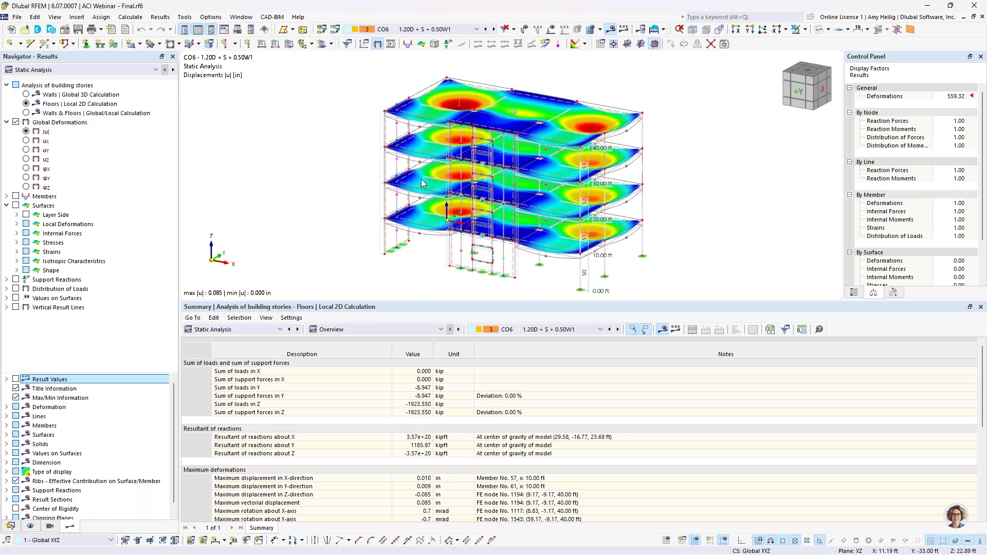
{"action": "mouse_move", "coordinate": [369, 227]}
{"action": "middle_mouse_down", "text": "ctrl"}
{"action": "mouse_move", "coordinate": [368, 205]}
{"action": "mouse_move", "coordinate": [378, 216]}
{"action": "middle_mouse_up", "text": "ctrl"}
{"action": "scroll", "coordinate": [378, 199], "scroll_direction": "up", "scroll_amount": 2}
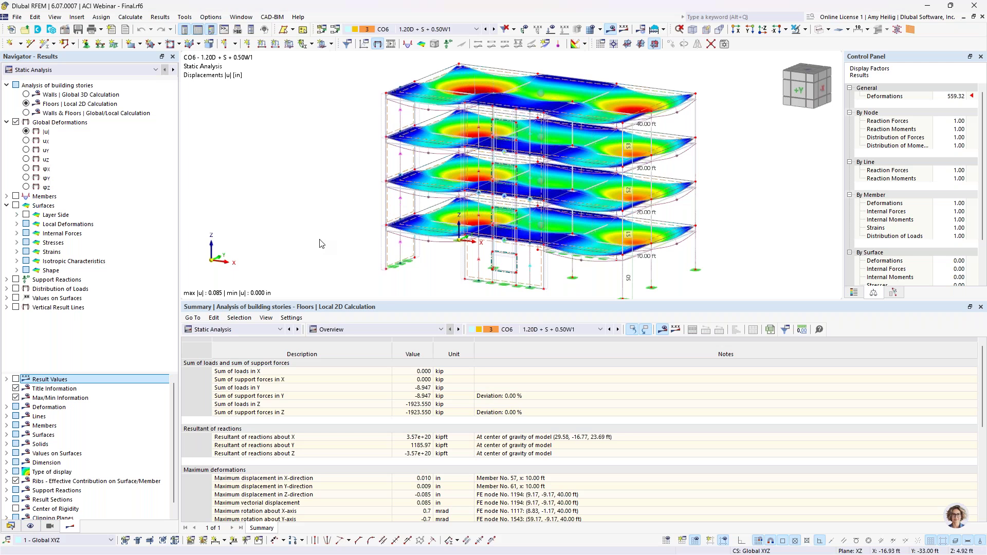
{"action": "left_click", "coordinate": [437, 29]}
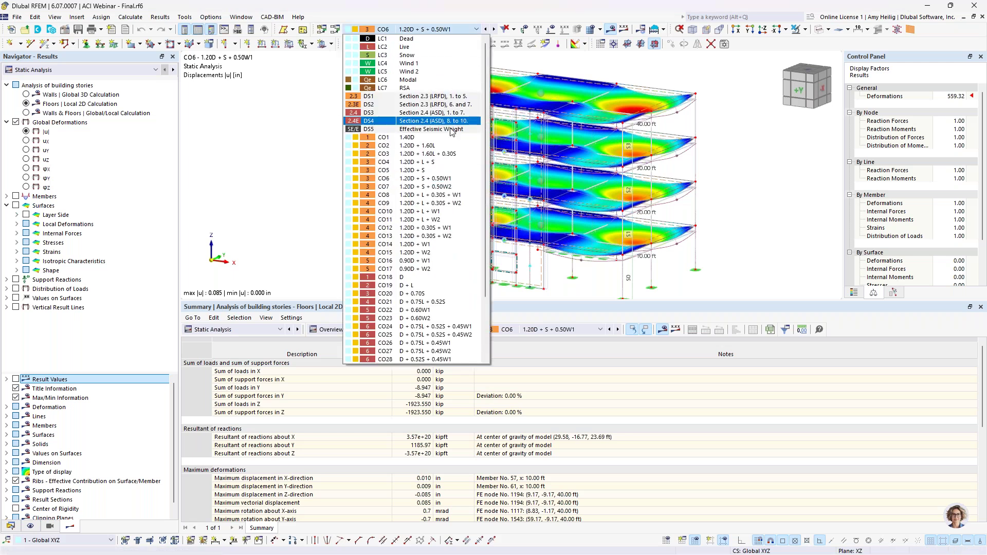
{"action": "left_click", "coordinate": [283, 186]}
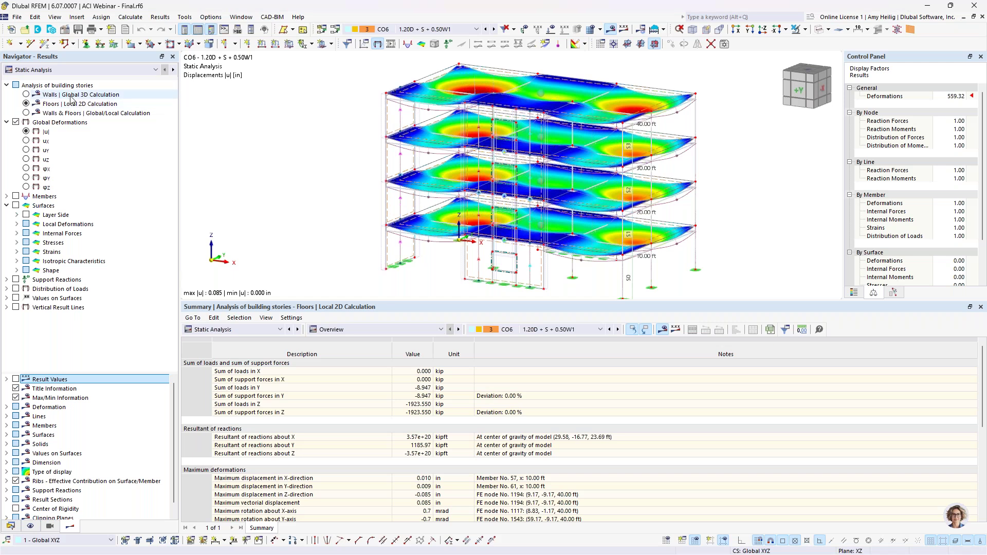
Step: Show the combined Walls & Floors | Global/Local Calculation deformations and shrink the summary table to enlarge the model view
{"action": "left_click", "coordinate": [27, 114]}
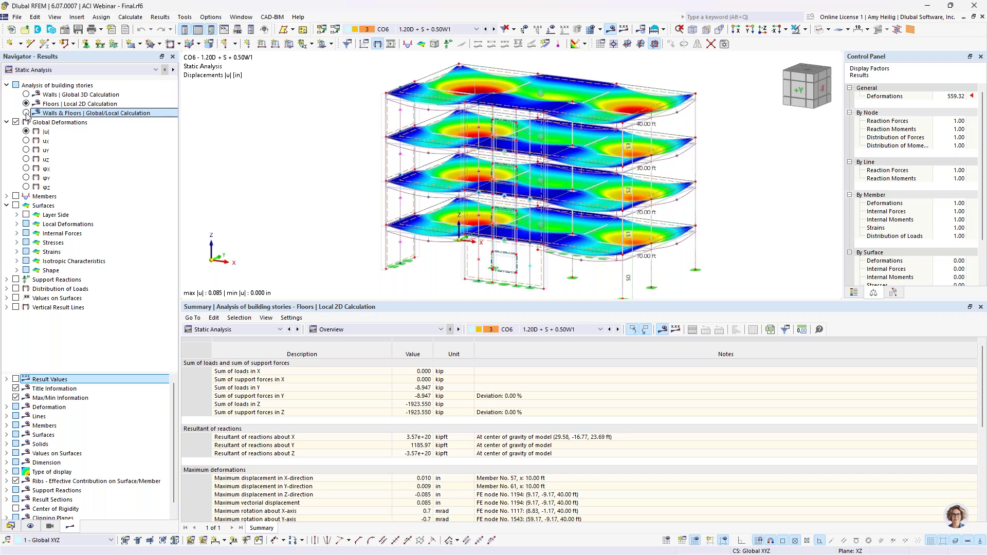
{"action": "left_click", "coordinate": [26, 113]}
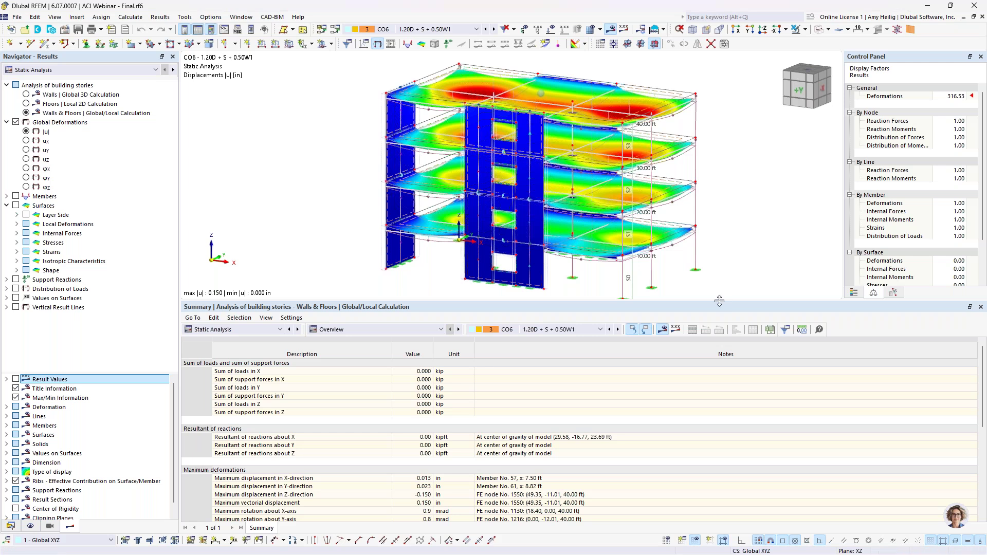
{"action": "left_click_drag", "start_coordinate": [720, 301], "coordinate": [719, 359]}
{"action": "middle_click_drag", "start_coordinate": [746, 267], "coordinate": [714, 270], "text": "ctrl"}
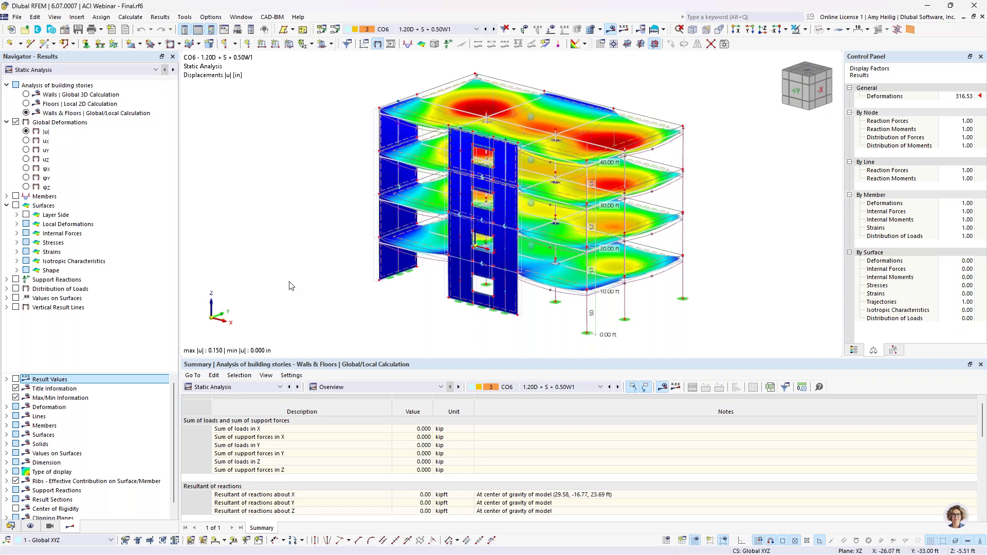
Step: Switch to the PowerPoint slide show and advance to the ACI 318 Concrete Design Future Developments slide
{"action": "key", "text": "super+Tab"}
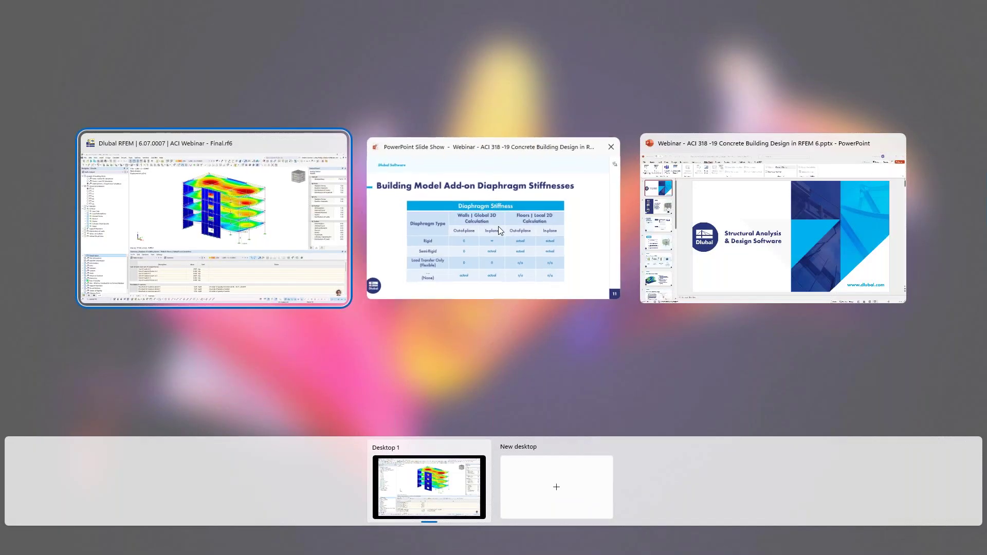
{"action": "left_click", "coordinate": [498, 227]}
{"action": "key", "text": "Right"}
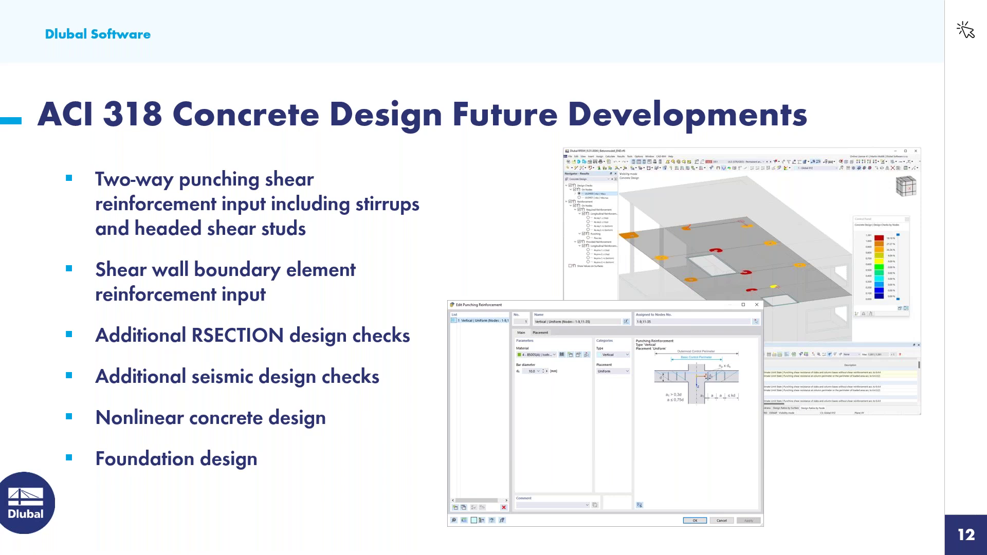